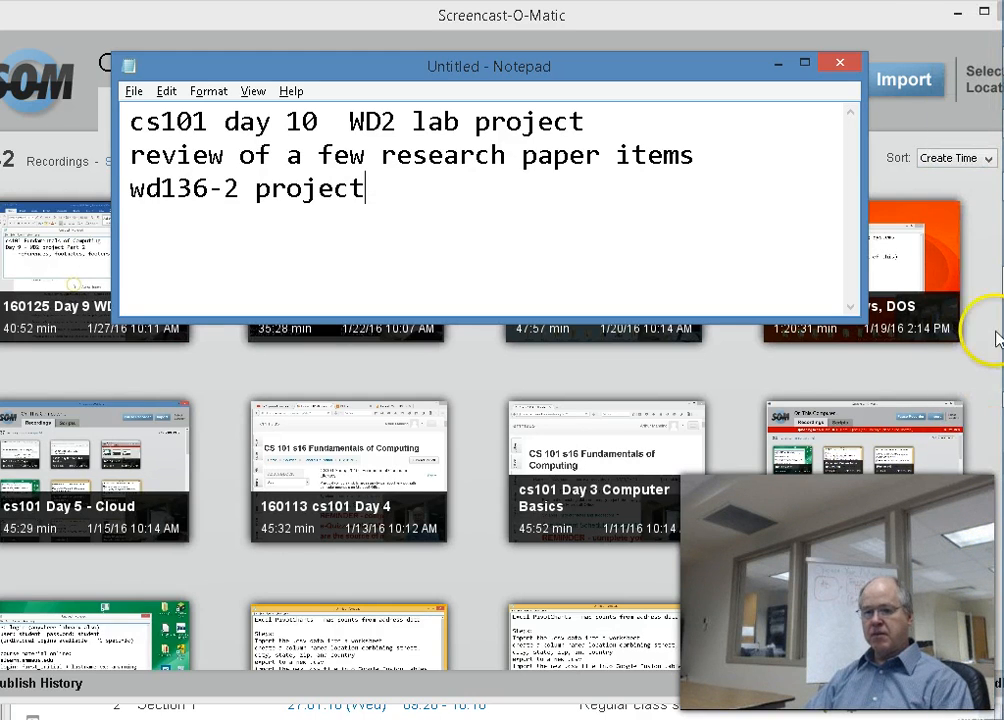
- Switch to Word's blank document and bring its window in front of the other windows
mouse_move(1002, 340)
left_click(941, 400)
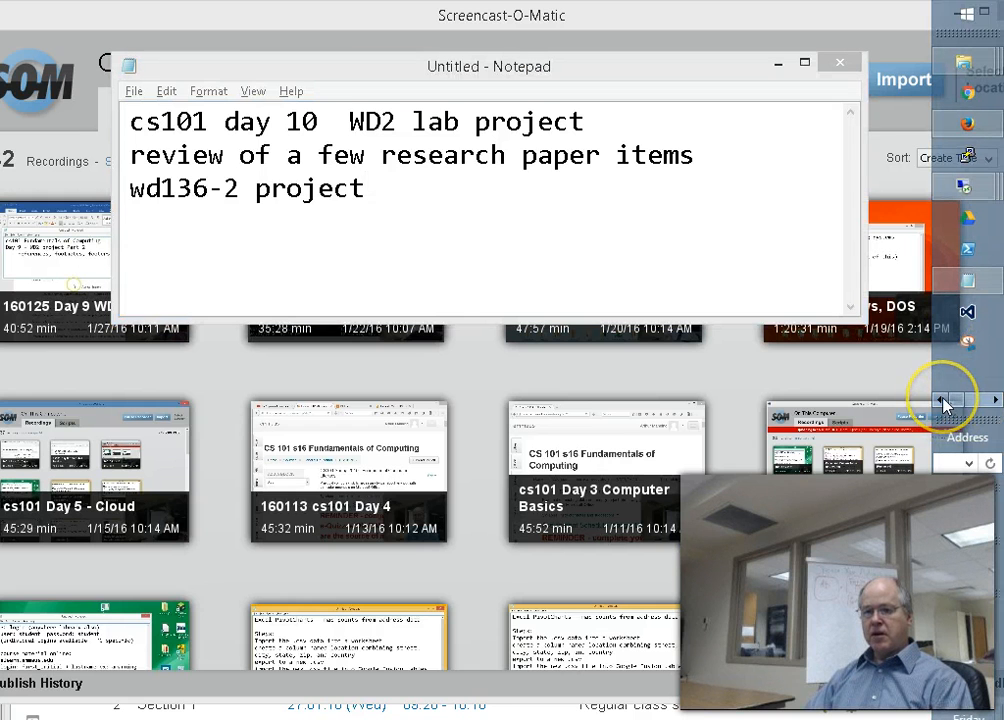
left_click(997, 400)
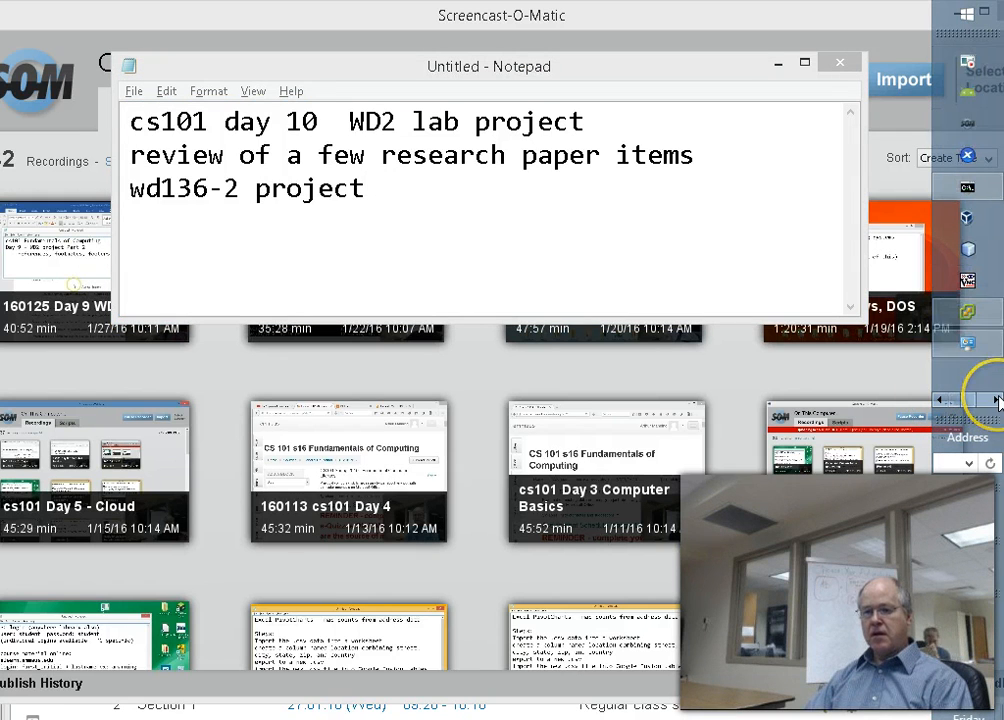
left_click(997, 400)
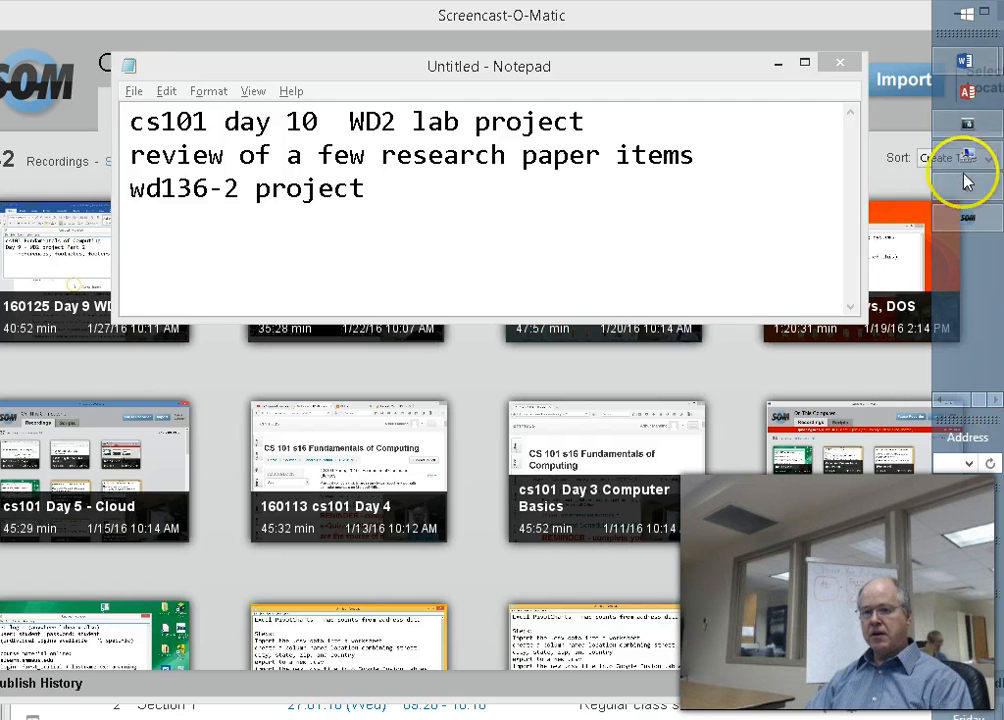
mouse_move(964, 64)
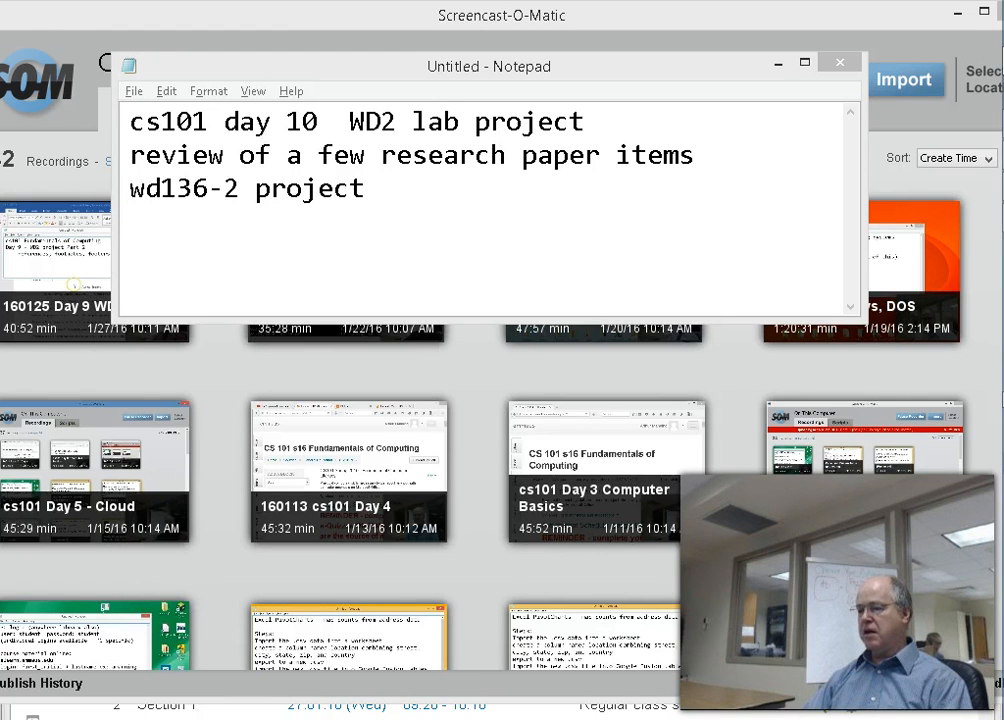
left_click_drag(1003, 74, 262, 49)
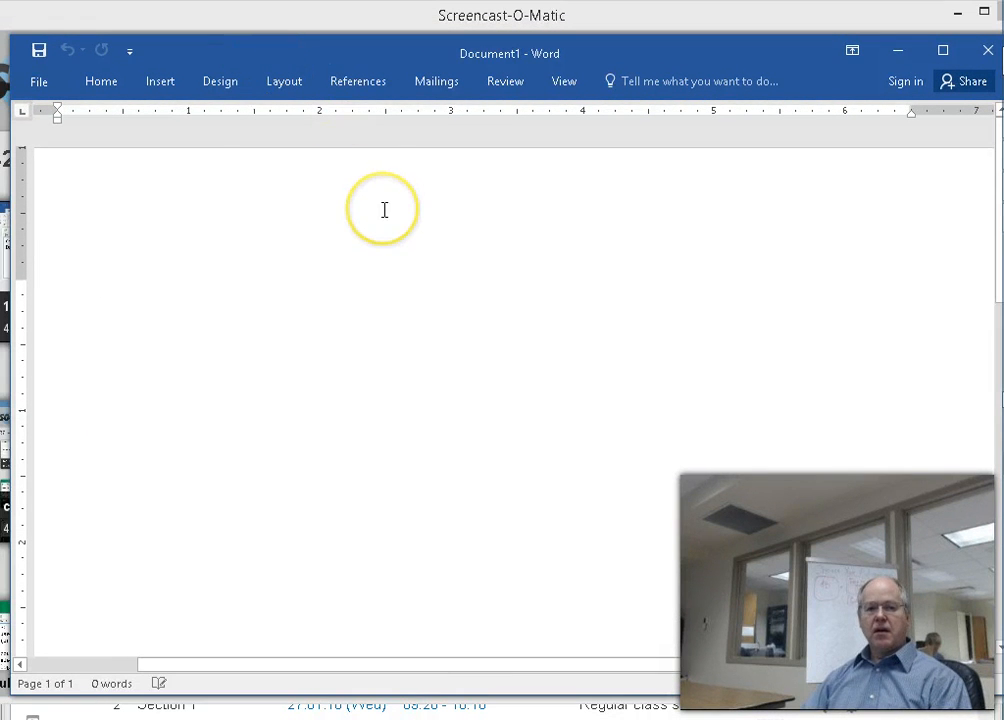
- Draw a custom text box about 1.25" high and 2.97" wide near the top of the page, containing "Text in a textbox!"
left_click(103, 88)
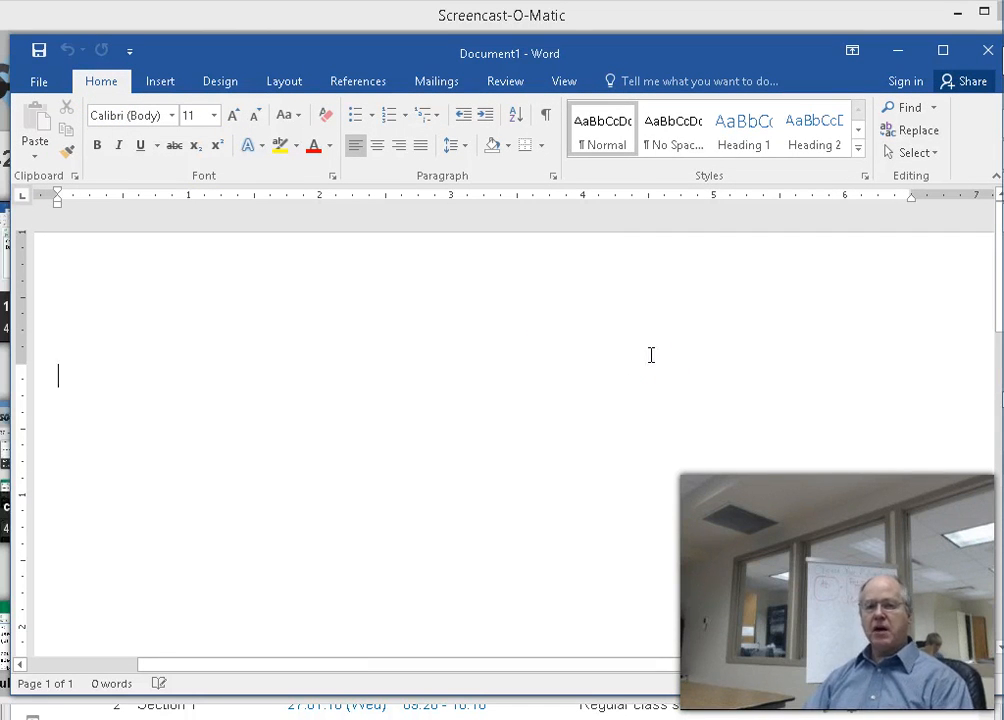
left_click(502, 419)
left_click(419, 430)
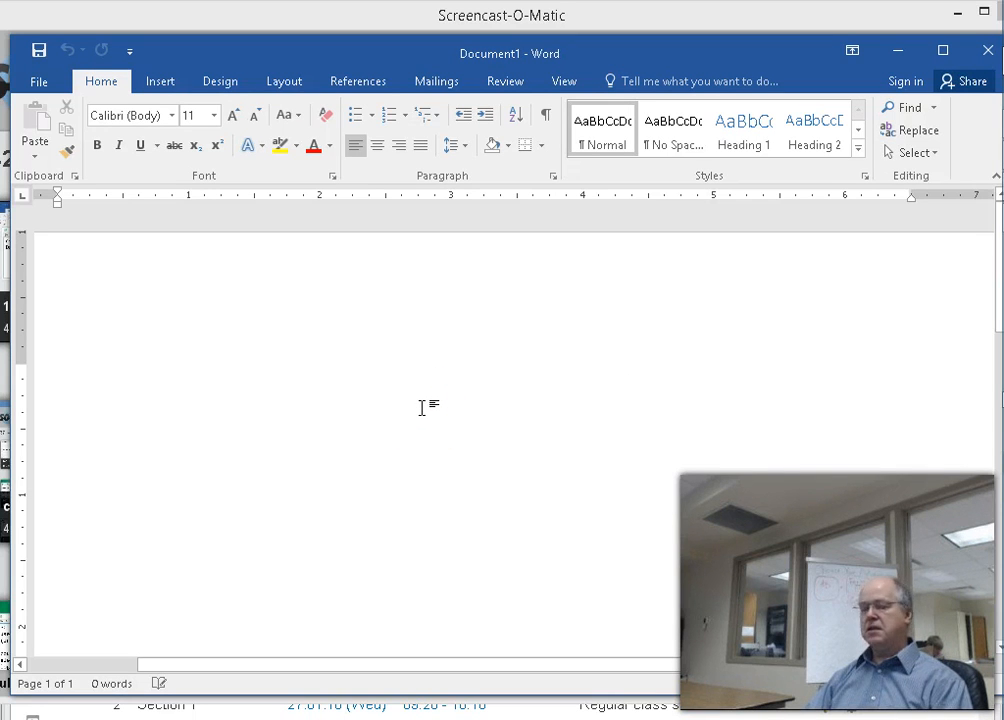
left_click(166, 88)
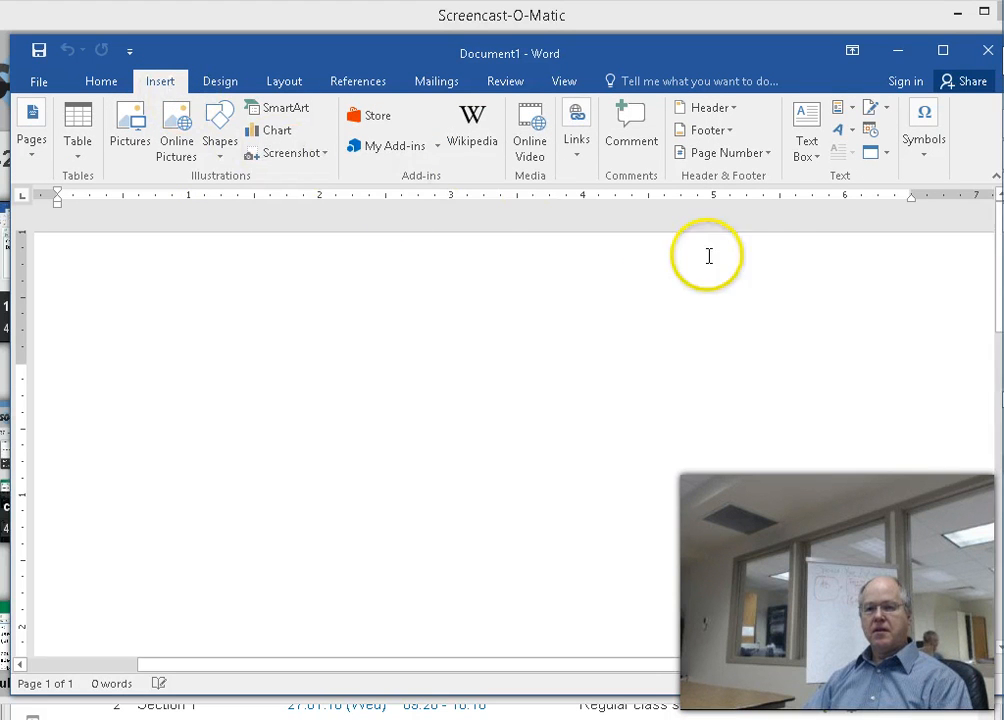
left_click(808, 124)
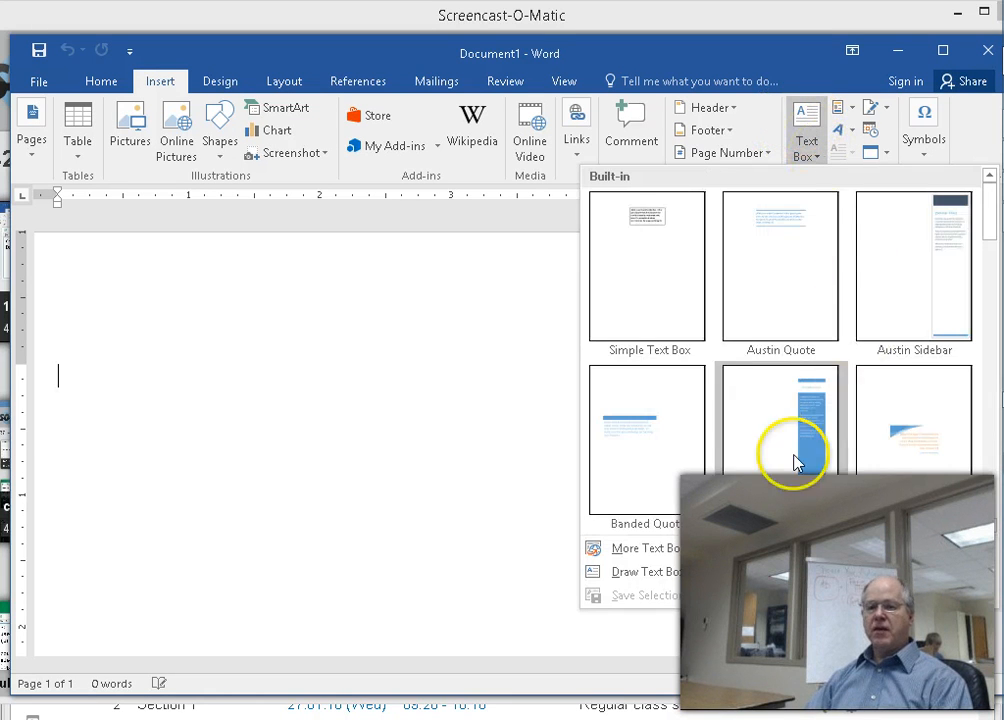
left_click_drag(990, 225, 988, 198)
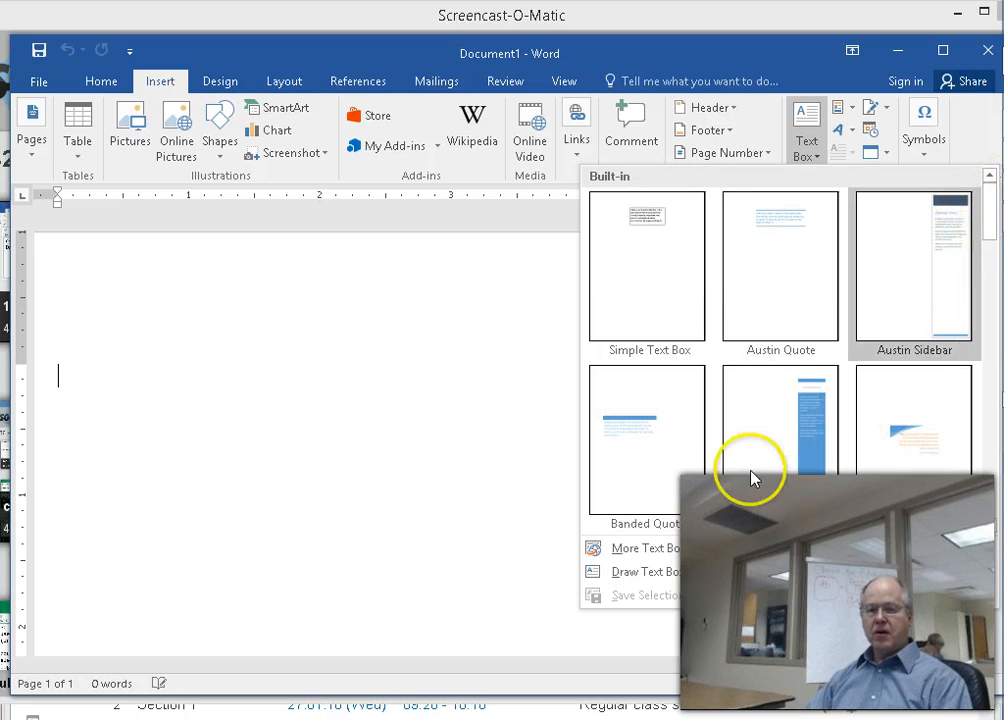
left_click(614, 579)
left_click_drag(222, 317, 613, 481)
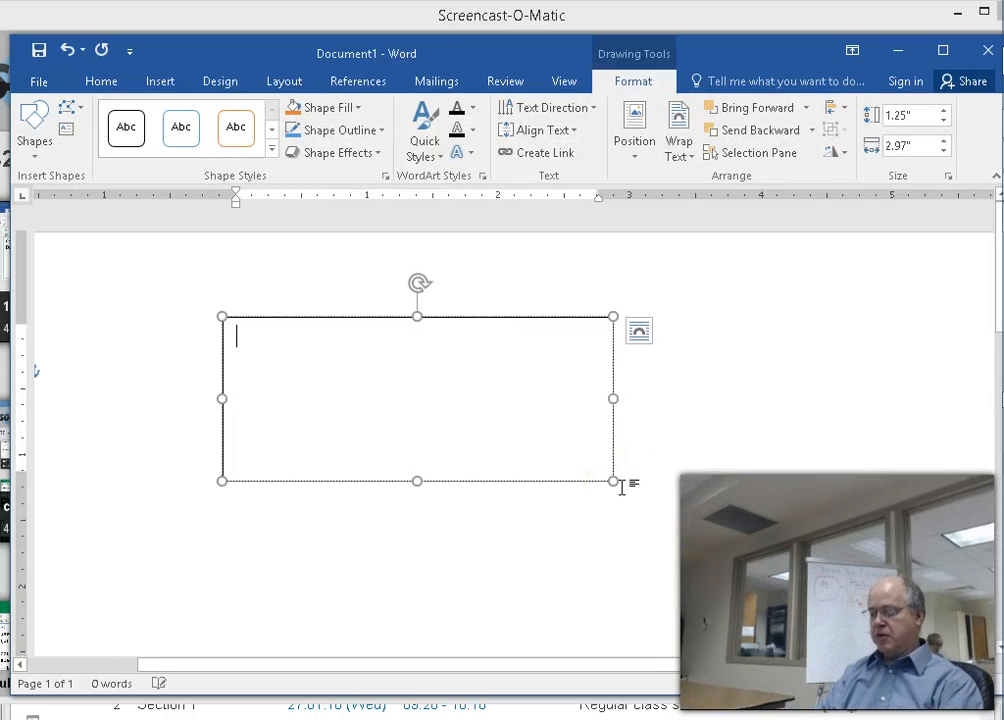
type("Text in a textbox!")
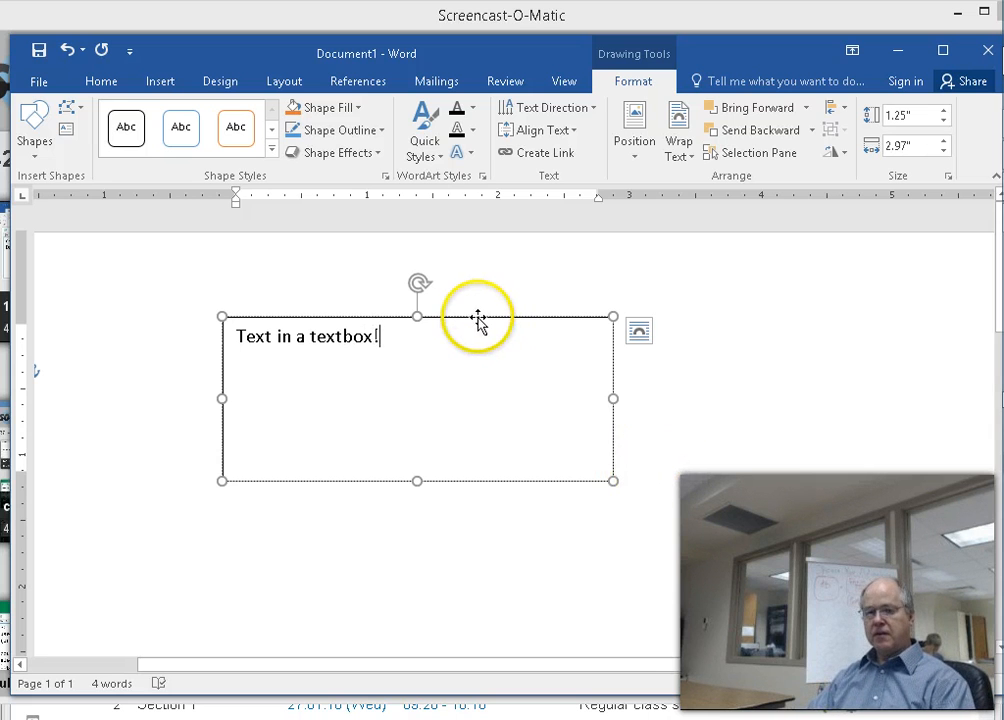
- Move the text box slightly down the page, and try rotating it before undoing the rotation
left_click_drag(478, 320, 487, 363)
left_click_drag(426, 328, 356, 326)
key("ctrl+z")
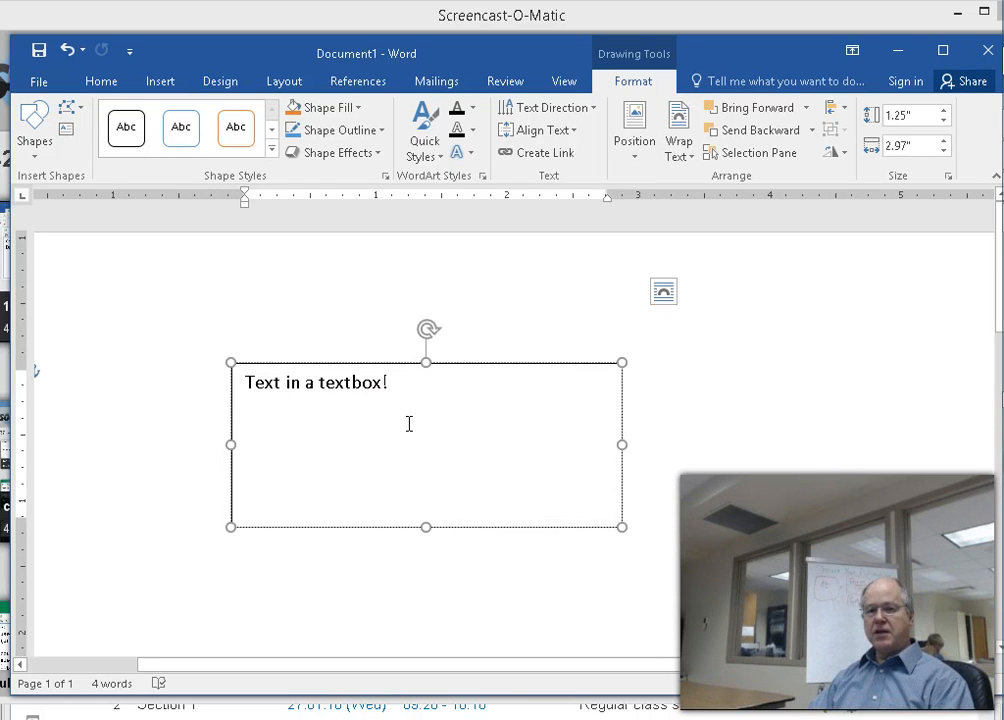
- Rotate the text box about 30° counterclockwise and reduce its height and width
left_click(442, 585)
left_click(404, 408)
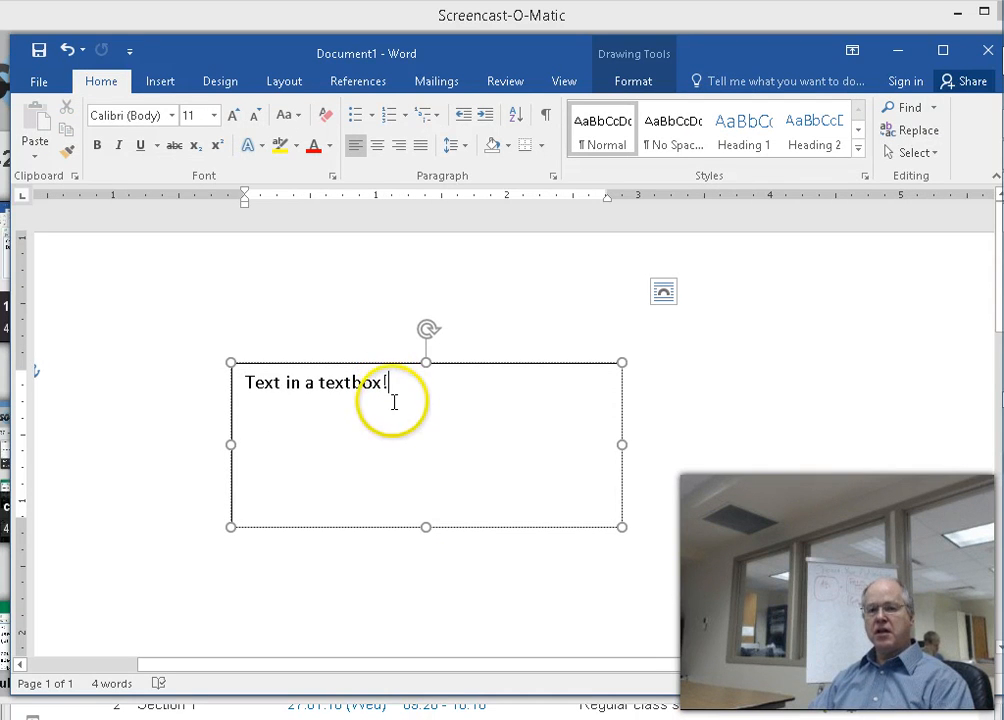
left_click(426, 527)
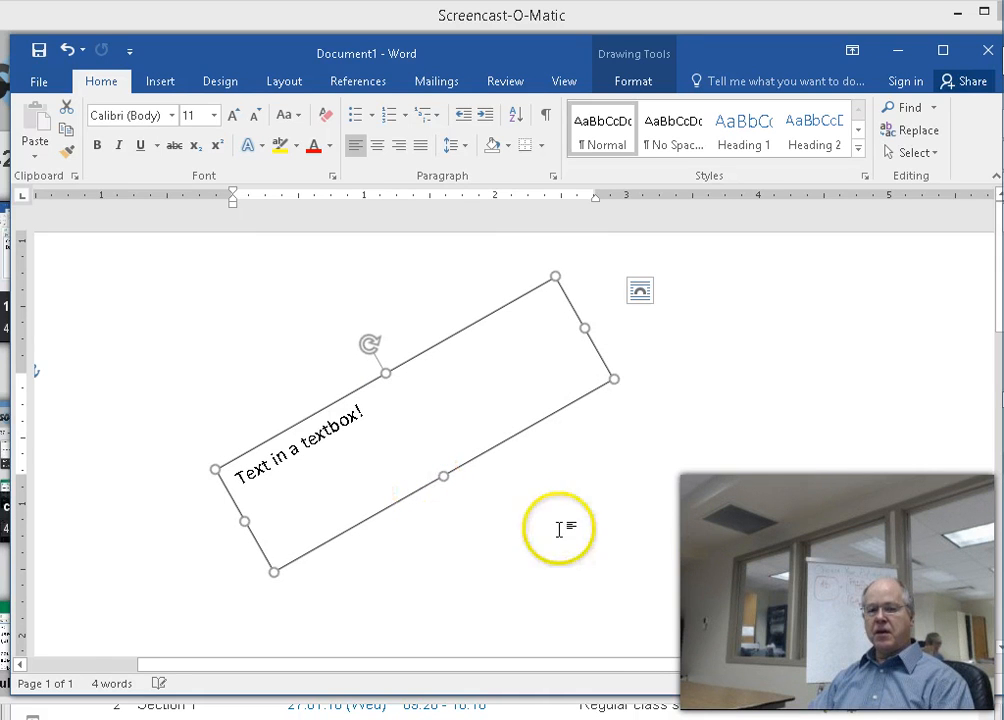
left_click_drag(585, 329, 489, 383)
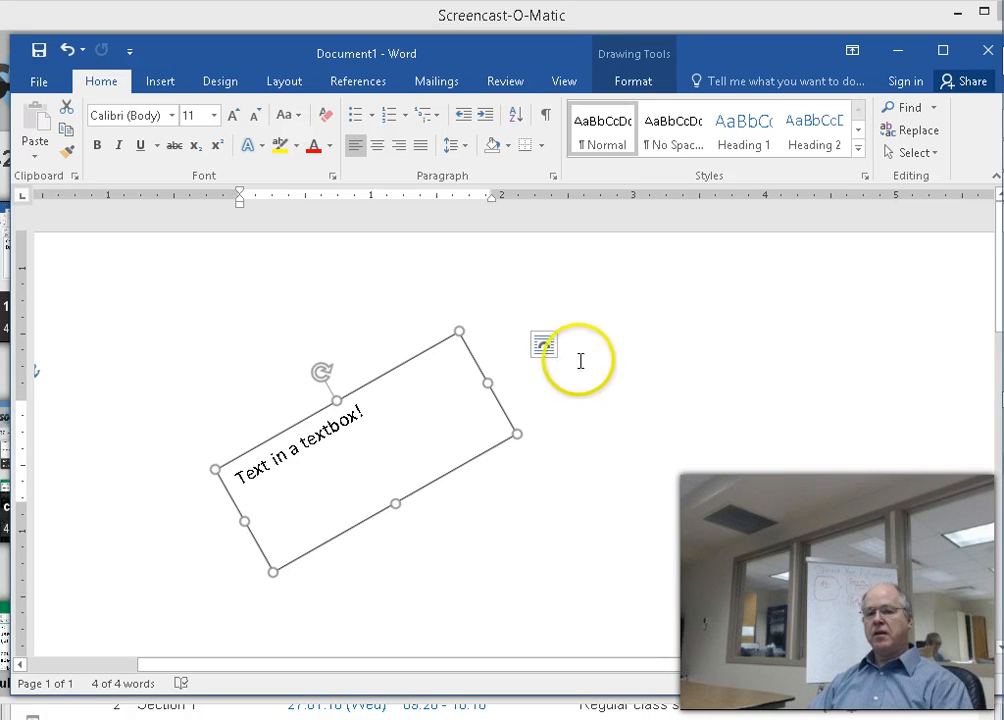
- Add the body line "Another line of text" followed by blank paragraphs, and move the text box below that line
left_click(547, 347)
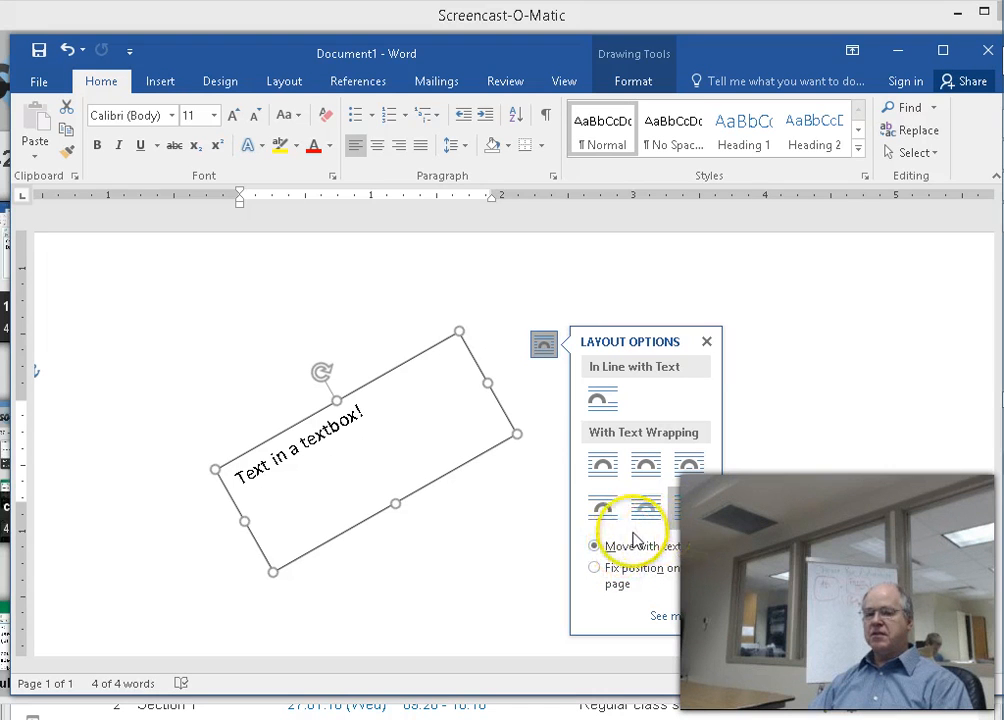
left_click(184, 335)
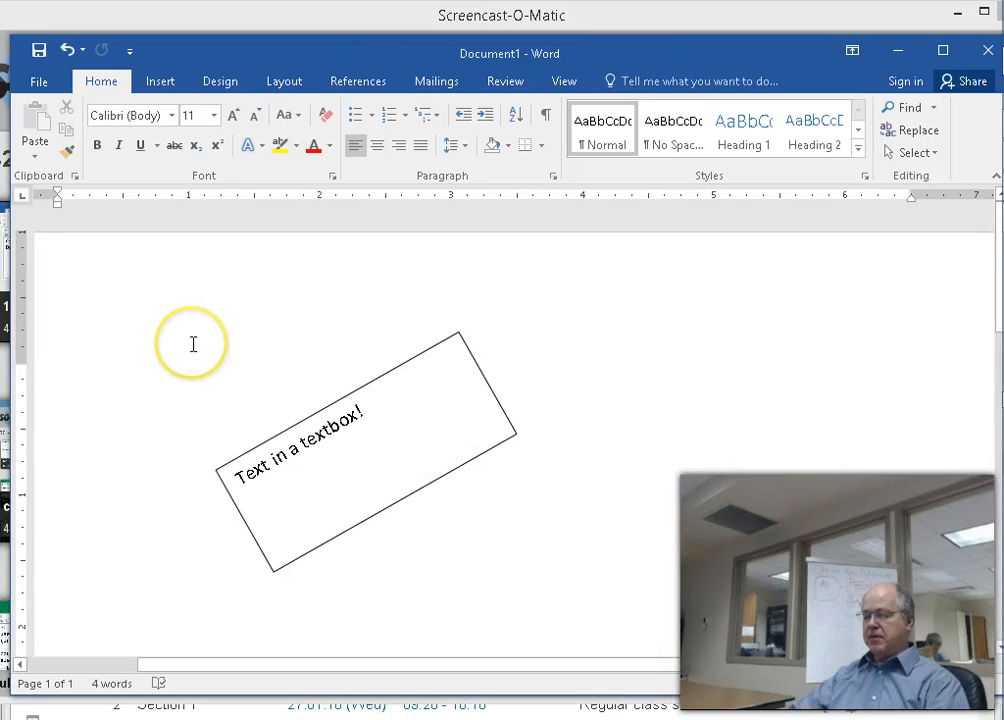
type("a")
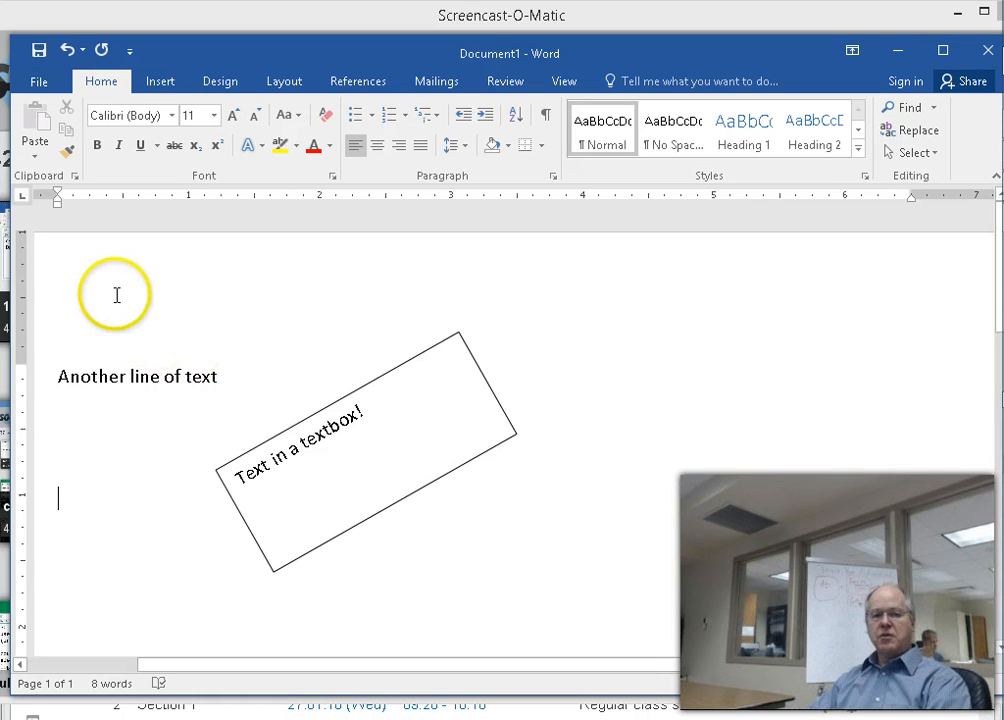
left_click_drag(329, 403, 301, 465)
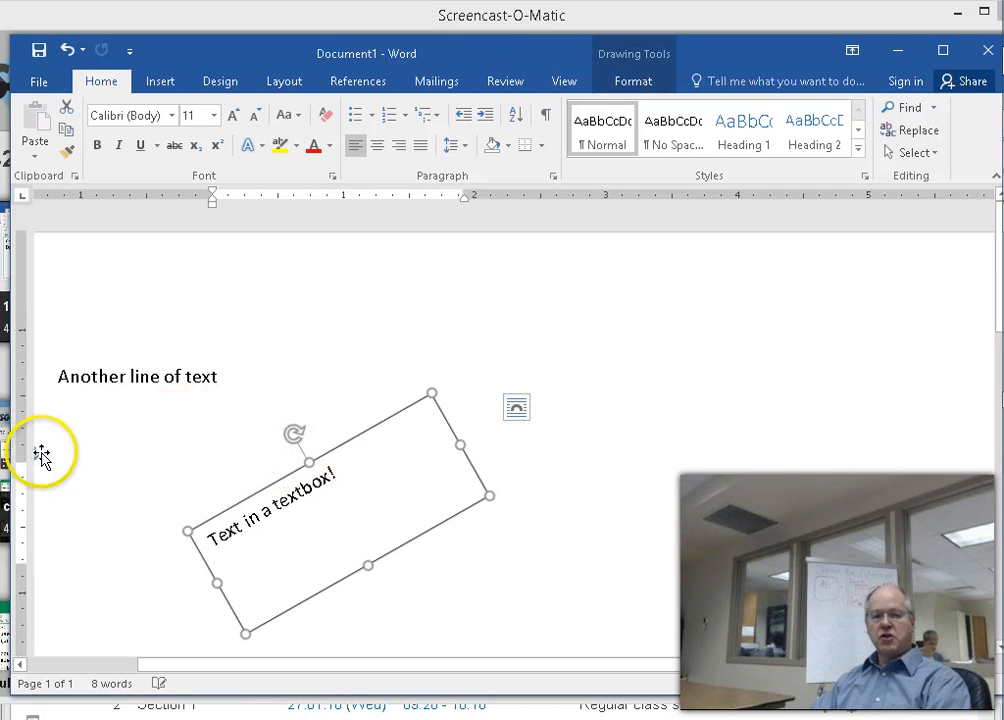
left_click_drag(218, 665, 166, 605)
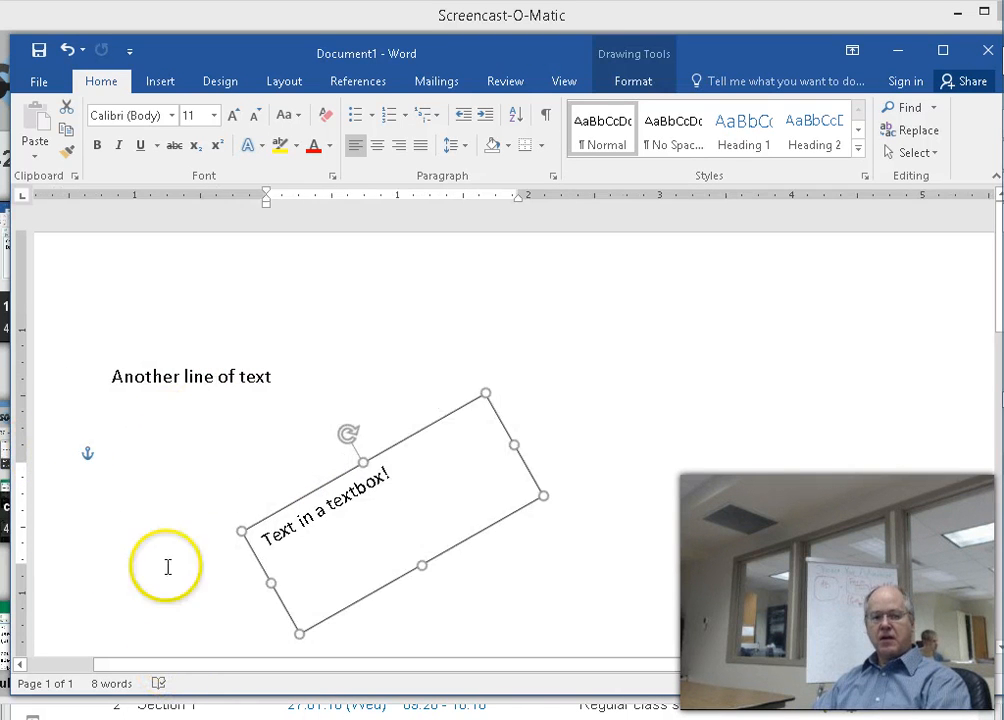
- Insert two blank paragraphs between the line "Another line of text" and the text box's anchor
left_click(188, 405)
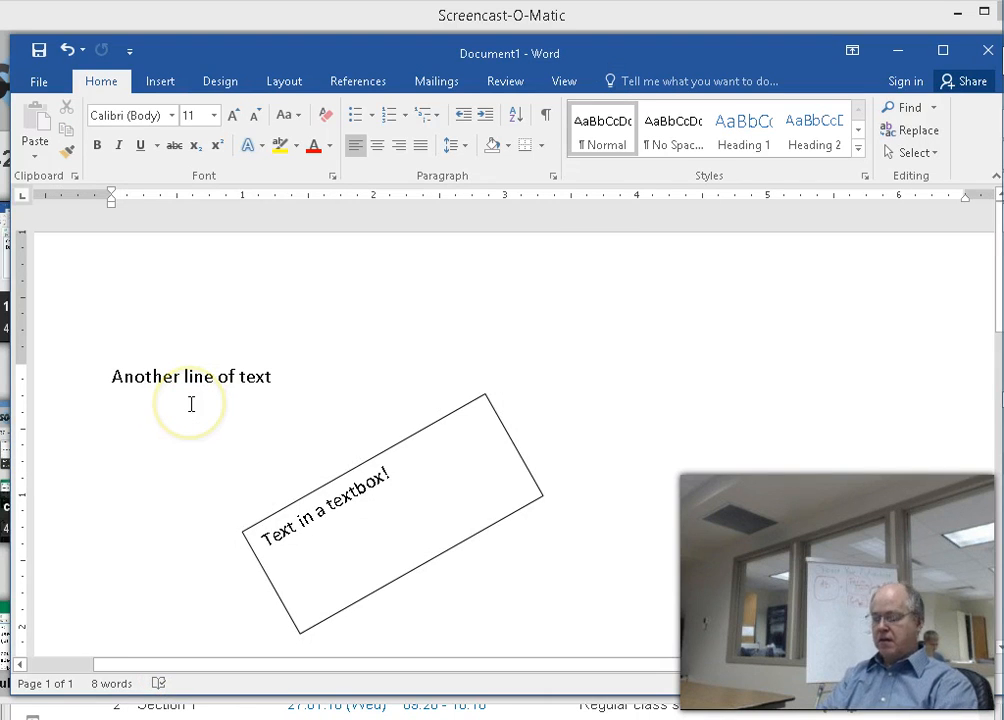
key("Return")
key("Return")
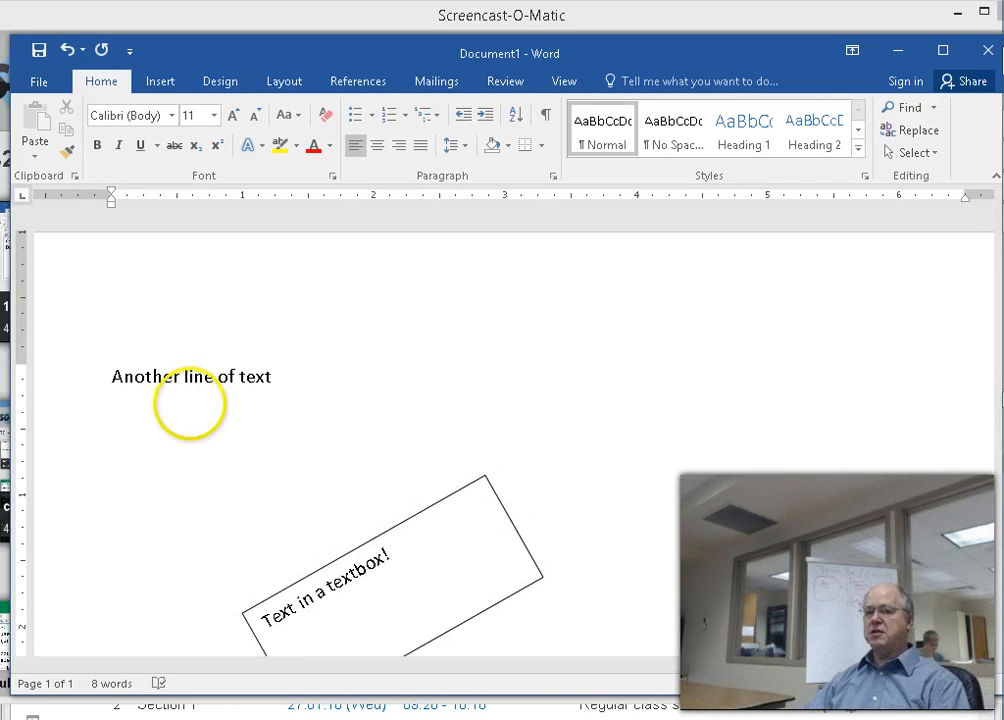
scroll(224, 408, "down", 3)
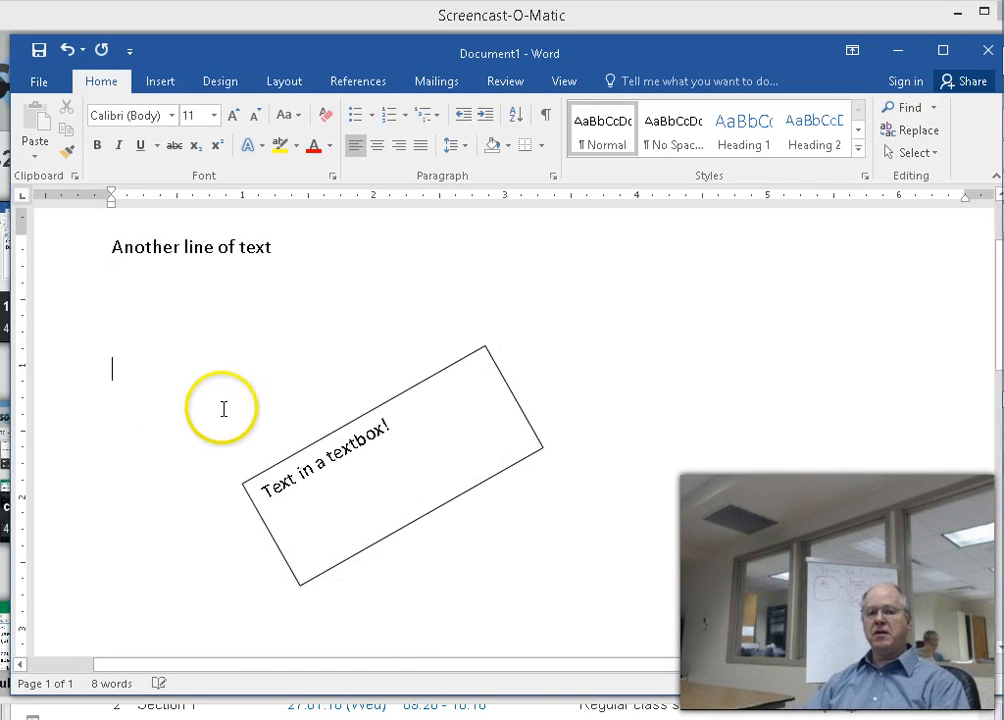
- Move the text box back up, closer to the line "Another line of text"
left_click(320, 447)
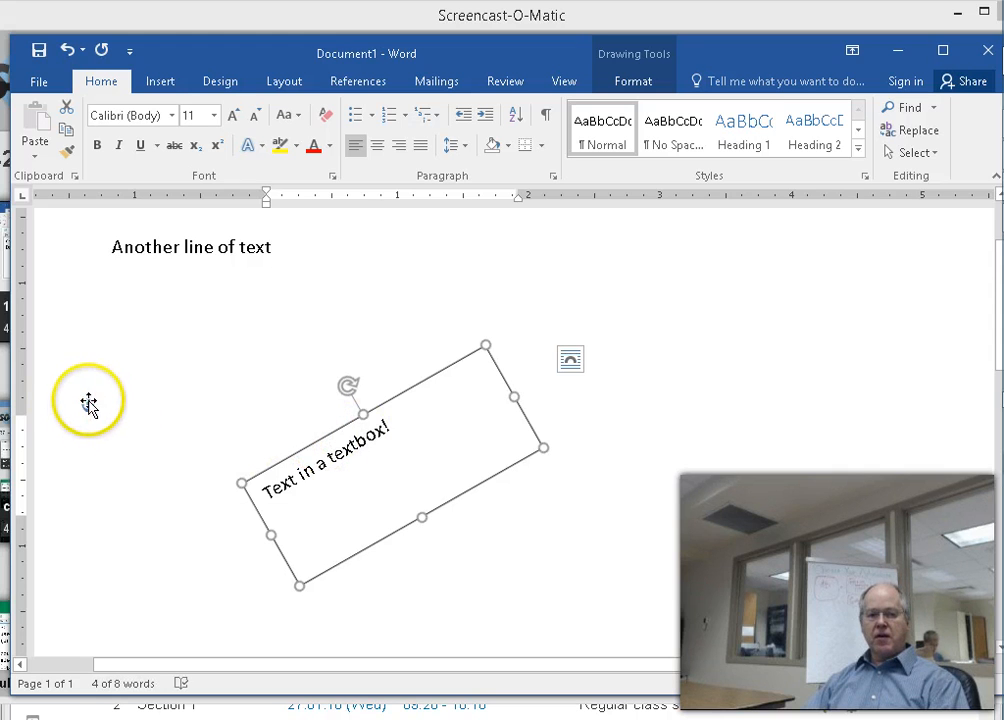
mouse_move(92, 404)
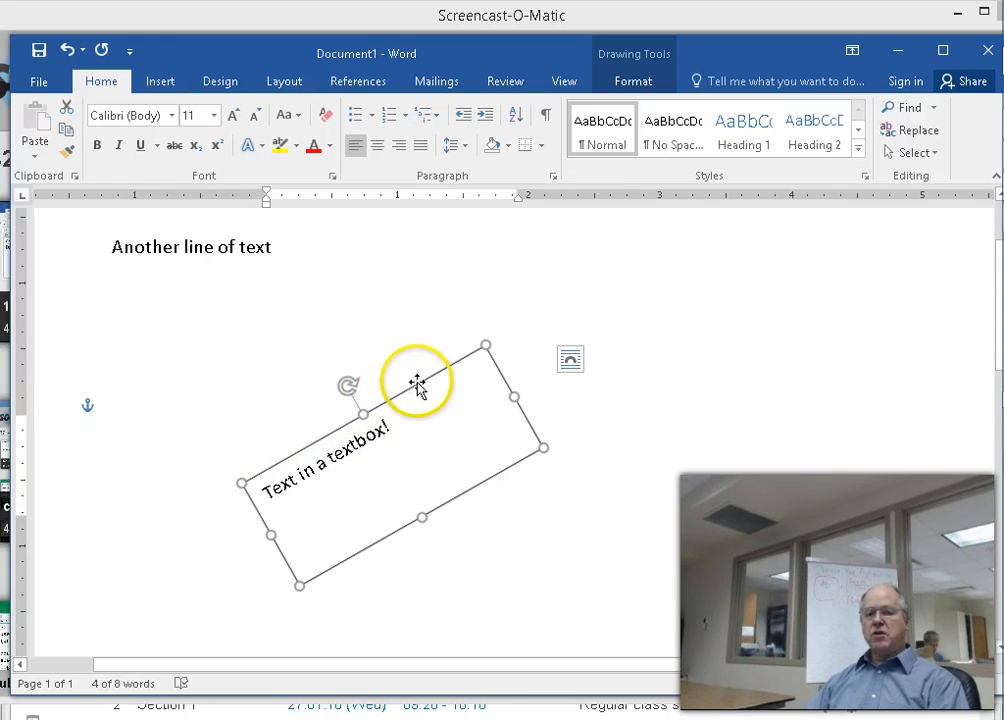
left_click_drag(409, 385, 394, 318)
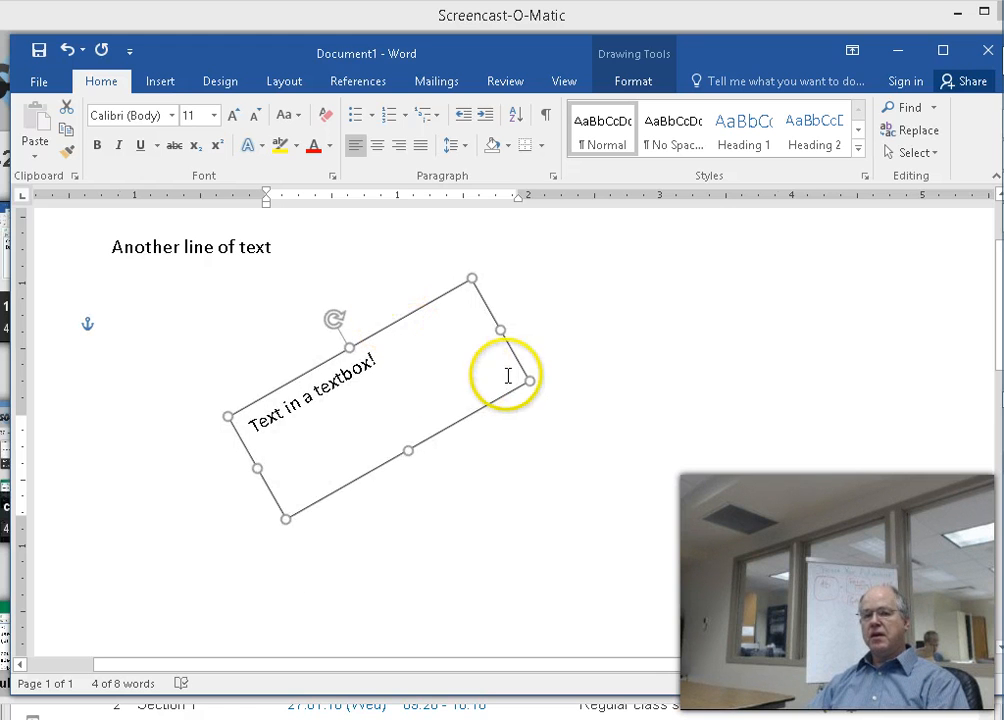
- Set the text box's layout to In Front of Text with its position fixed on the page
left_click(557, 295)
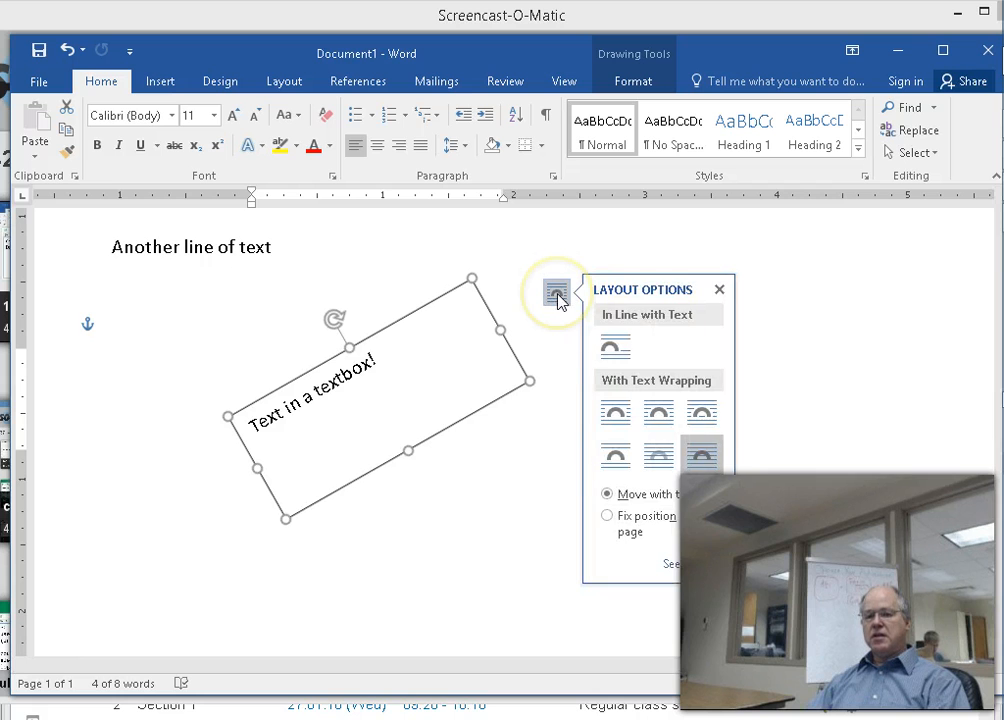
left_click(705, 466)
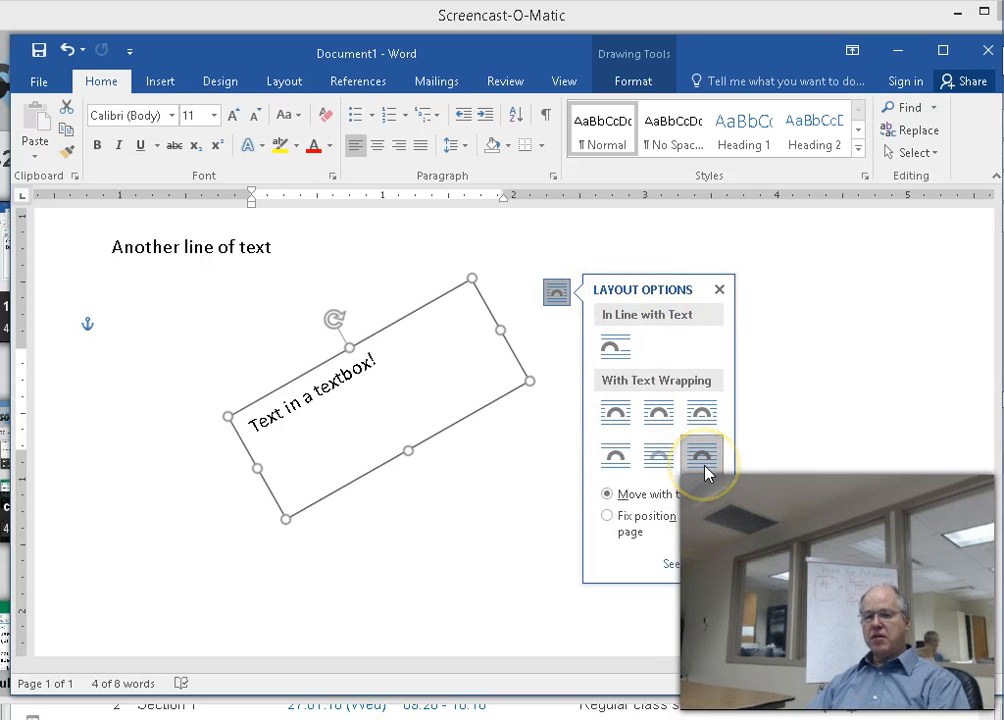
left_click(703, 466)
left_click(607, 516)
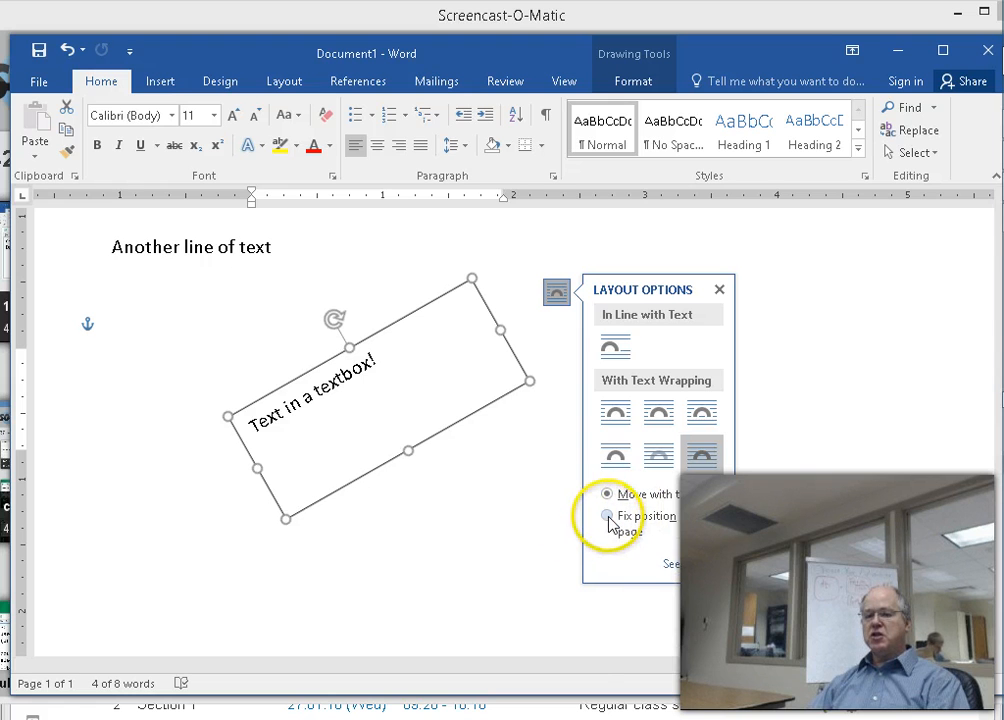
left_click(608, 517)
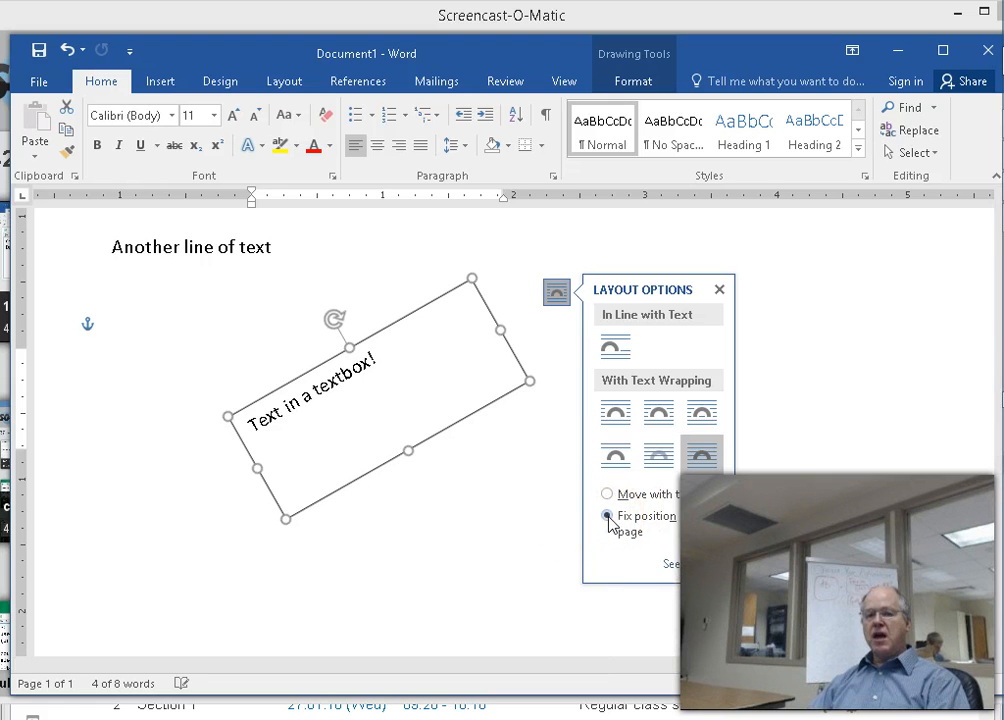
- Insert several more blank paragraphs below the line "Another line of text" to test the text box's fixed position
left_click(170, 290)
key("Return")
key("Return")
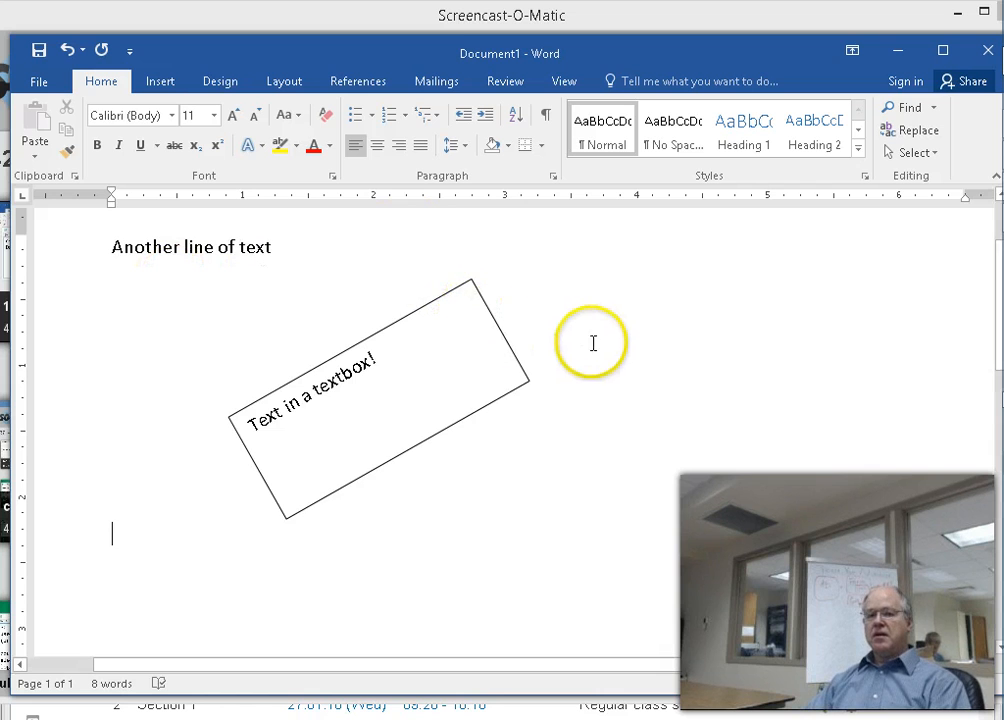
scroll(596, 345, "up", 1)
scroll(596, 345, "down", 1)
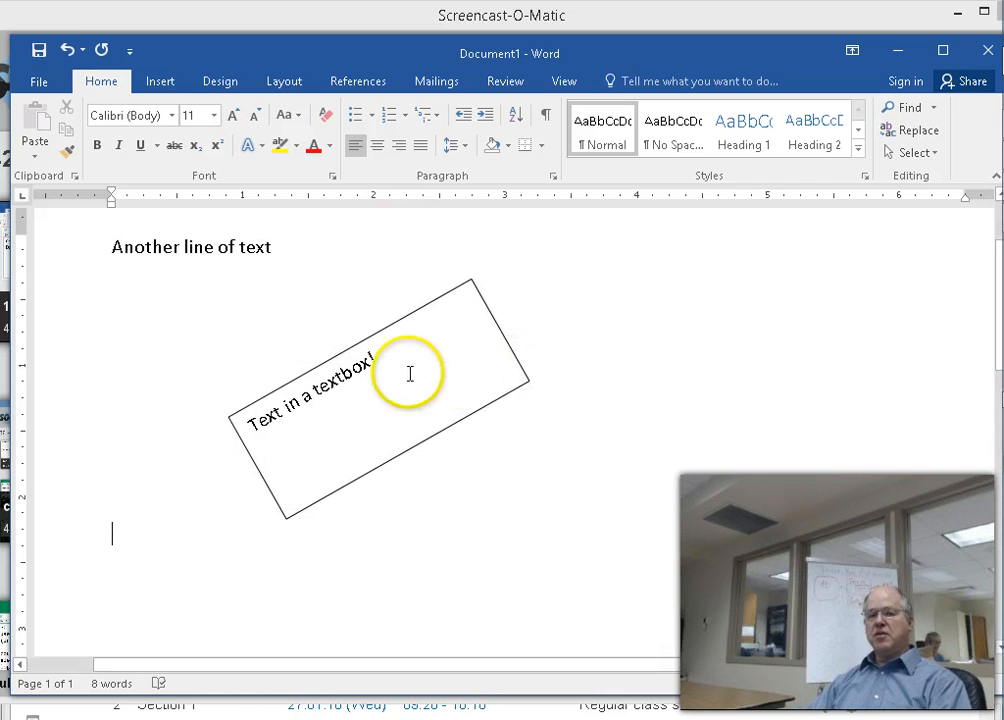
- Review the wrapping and position settings in the text box's layout options
left_click(375, 335)
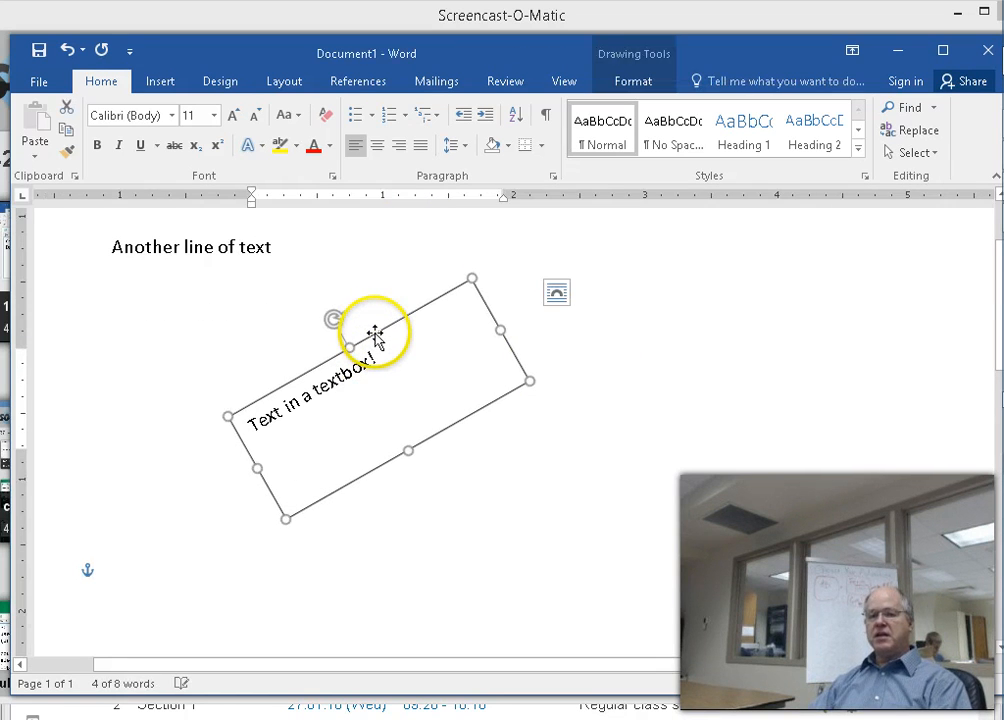
left_click(558, 292)
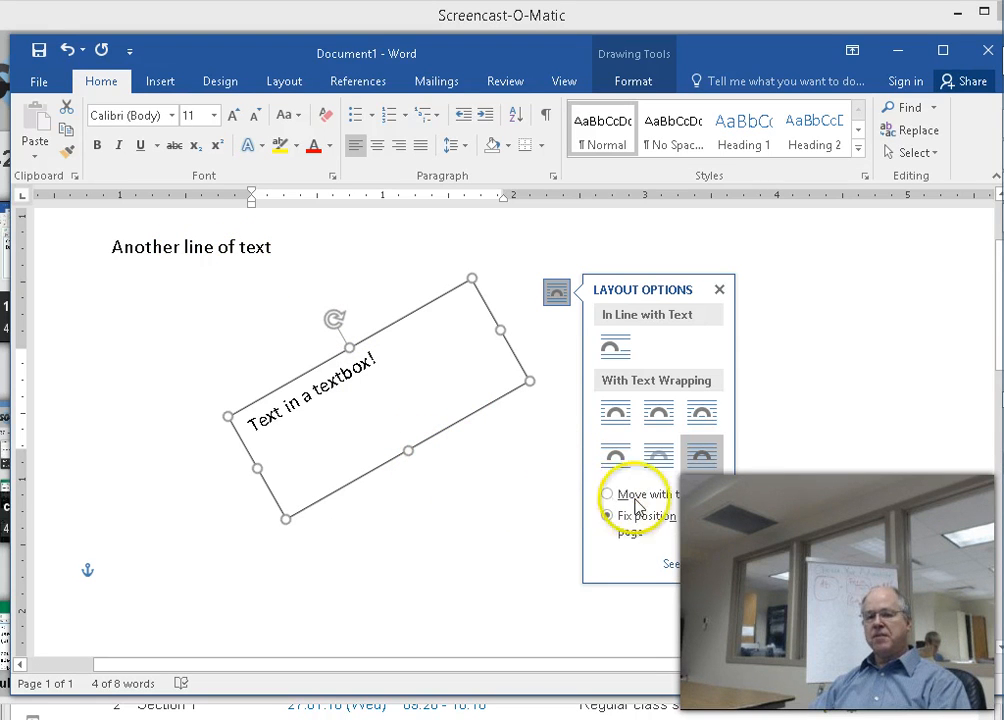
left_click(658, 455)
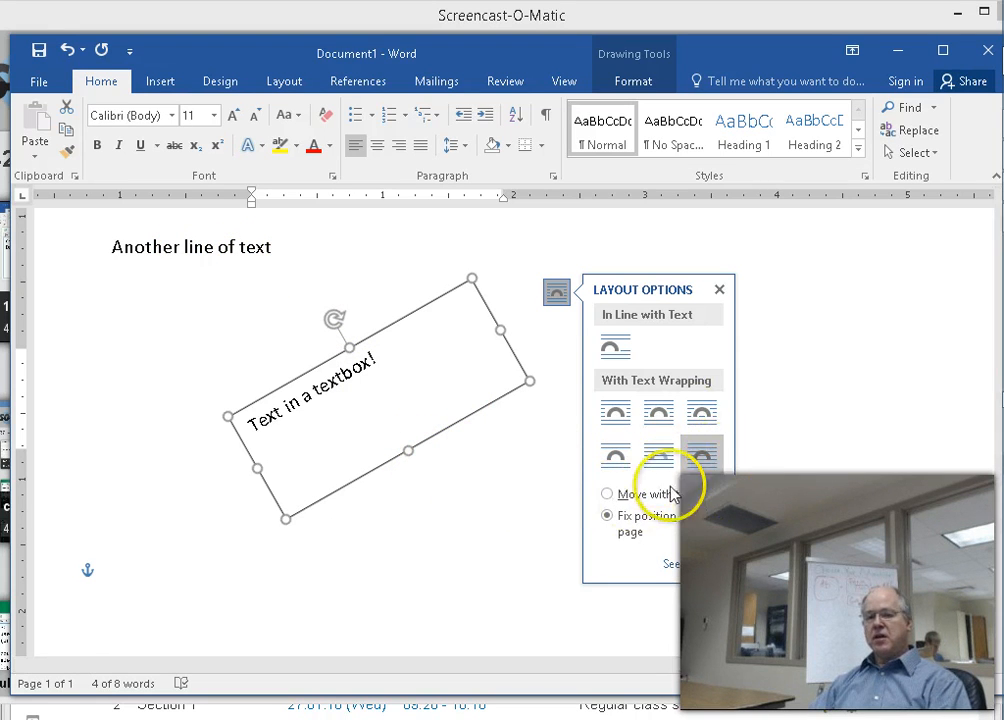
left_click(607, 517)
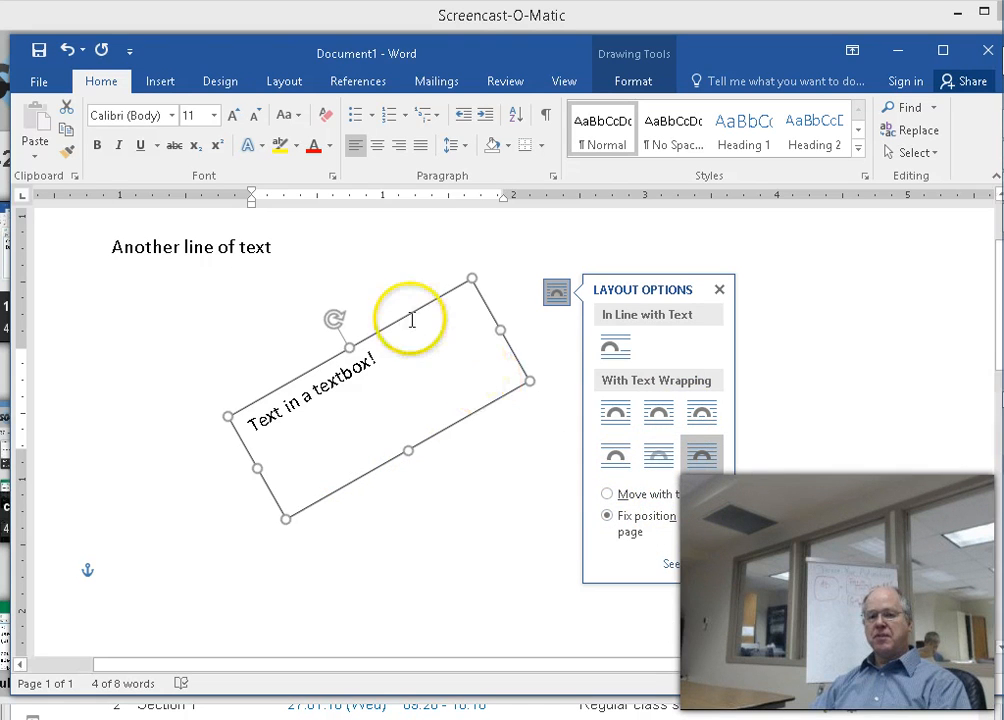
- Copy the line "Another line of text" and paste it repeatedly to fill the lines around and below the text box
left_click_drag(376, 283, 117, 236)
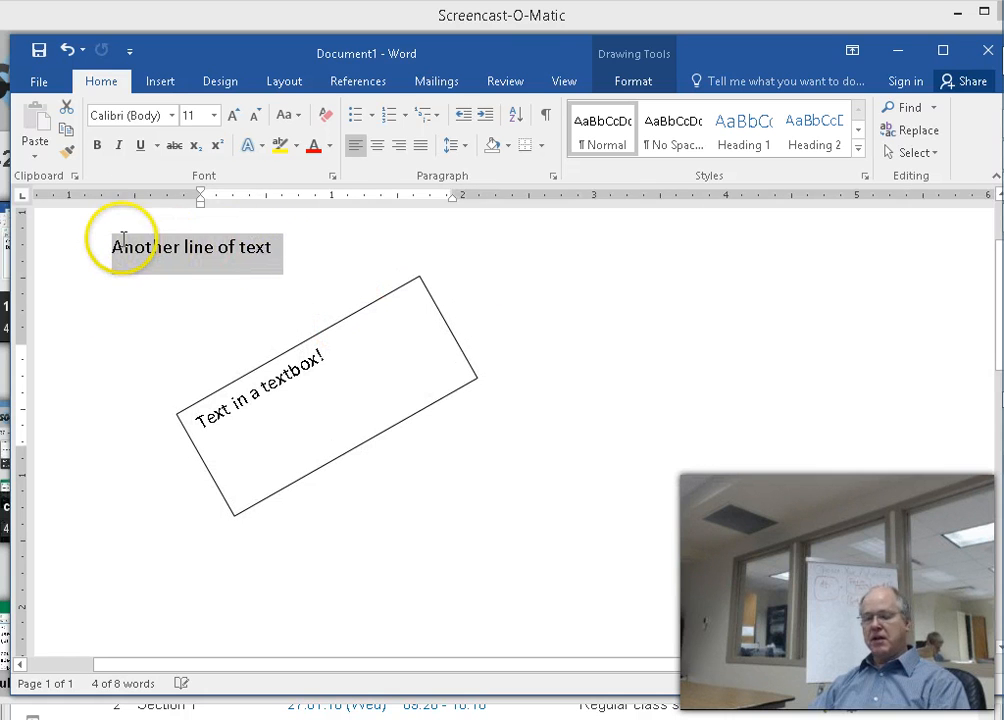
left_click(338, 247)
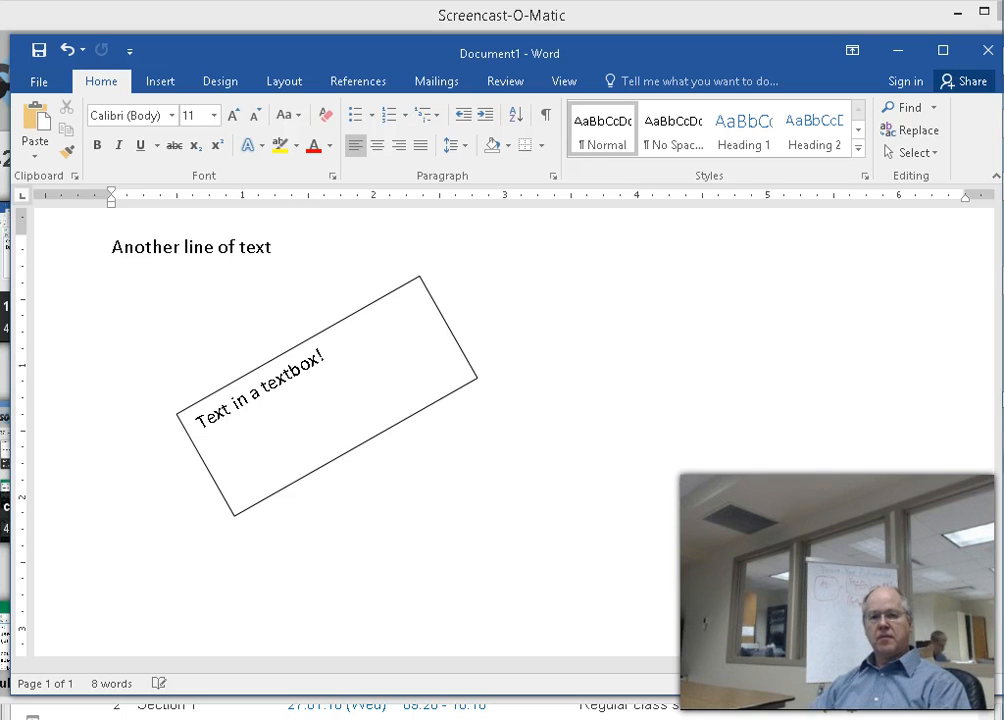
type("Another line of text Another line of text Another line of text Another line of text Another line of text Another line of text Another line of text Another line of text Another line of text Another line of text Another line of text")
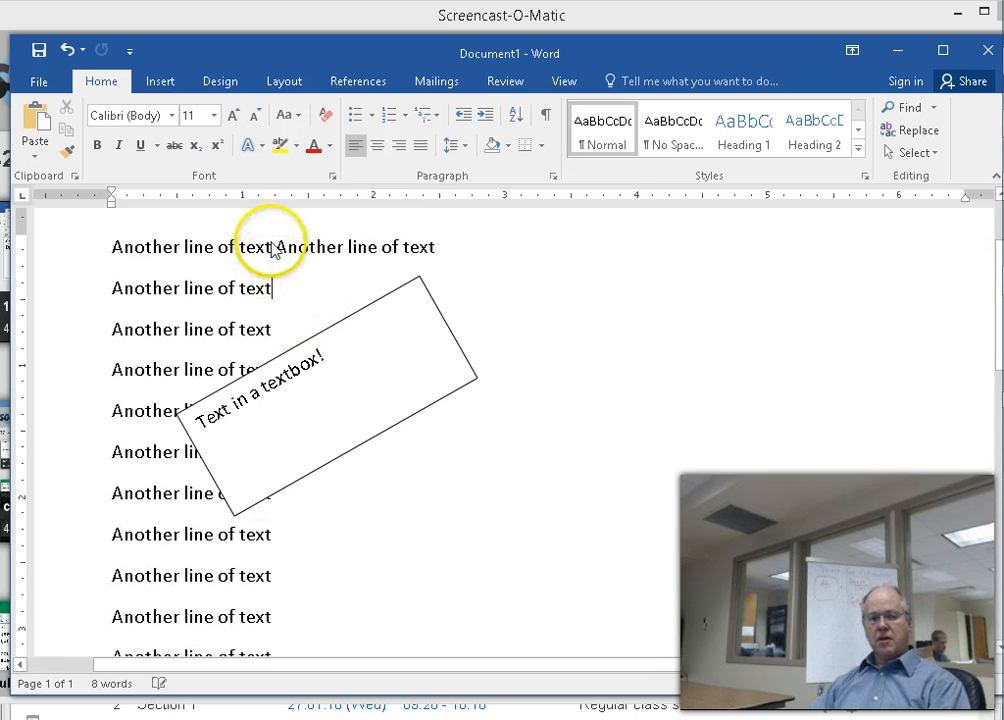
- Set the text box's wrapping to Tight and shift the box slightly right among the lines of text
left_click(294, 343)
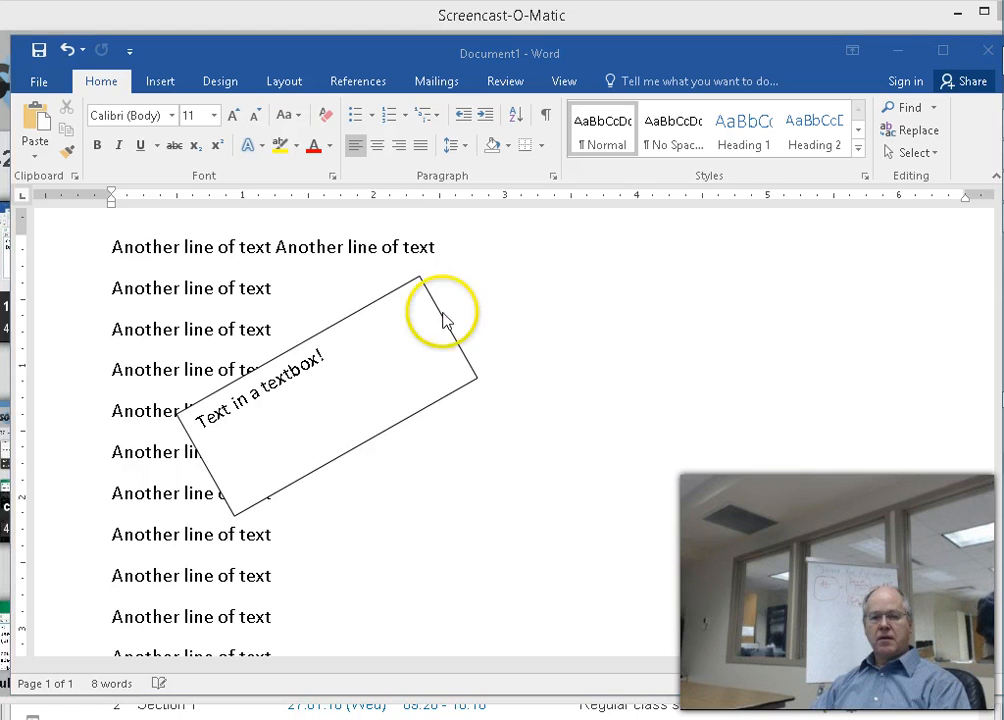
mouse_move(464, 354)
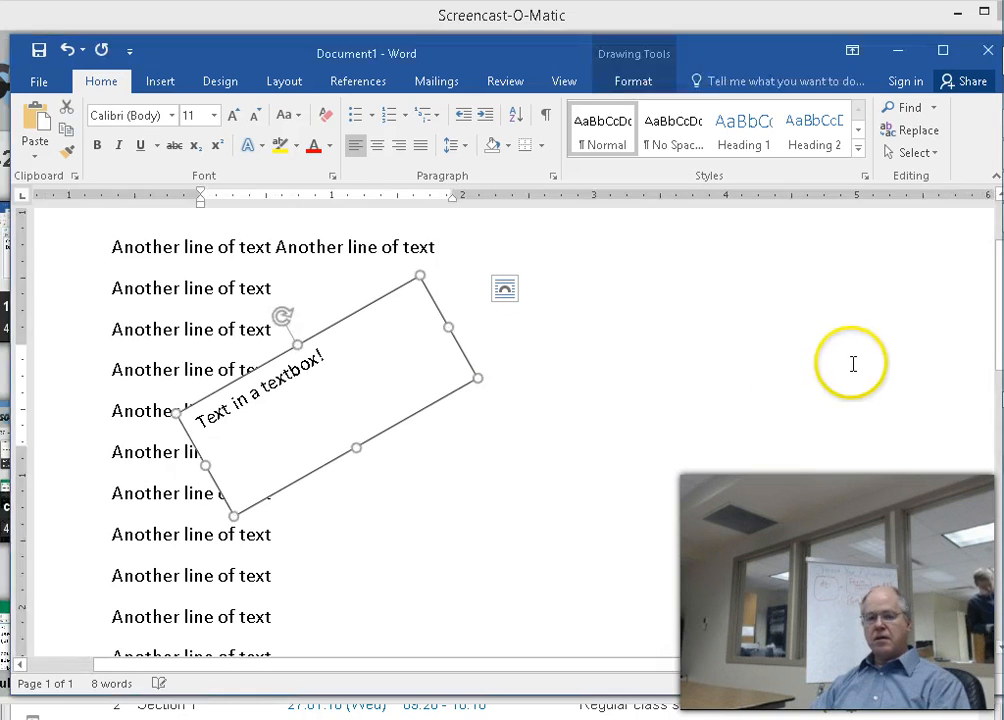
left_click(504, 290)
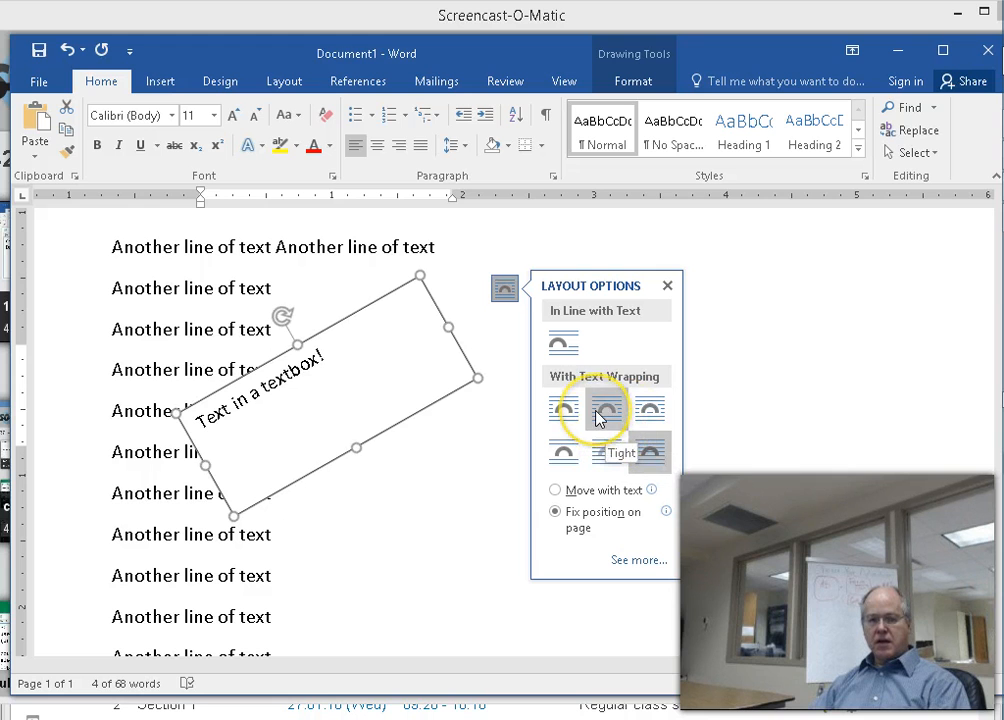
left_click(600, 410)
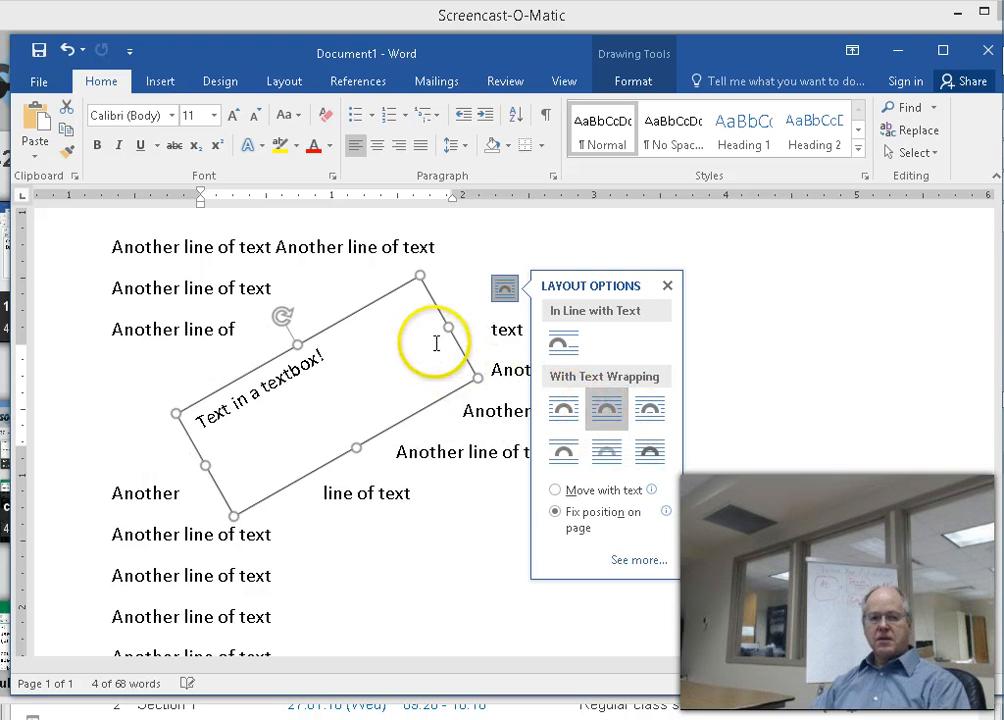
left_click_drag(441, 314, 462, 320)
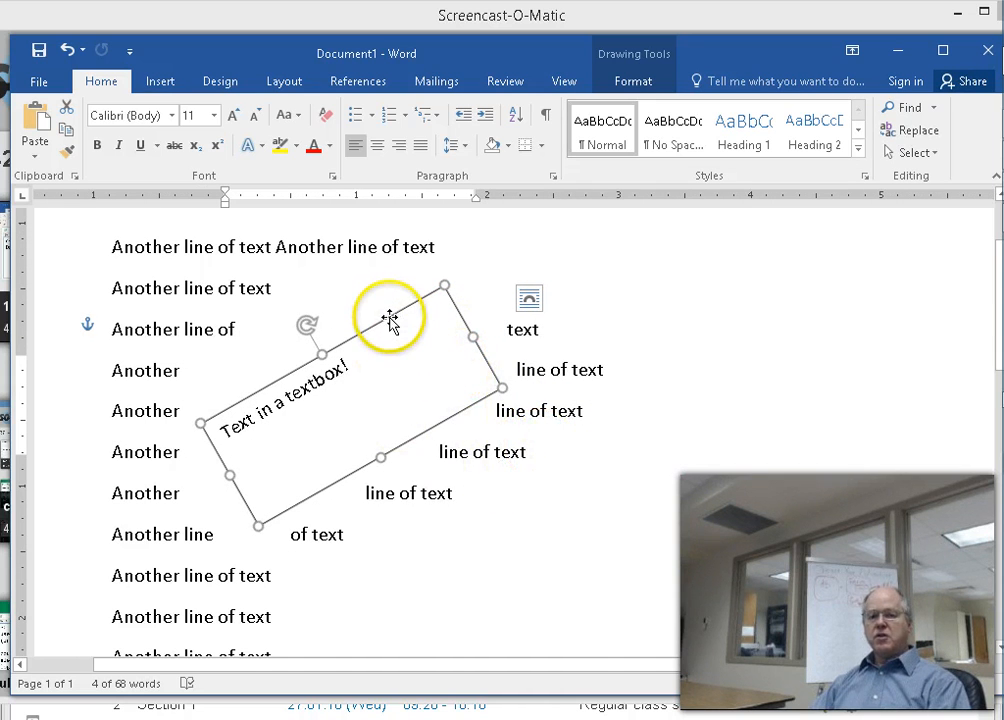
left_click_drag(388, 316, 383, 298)
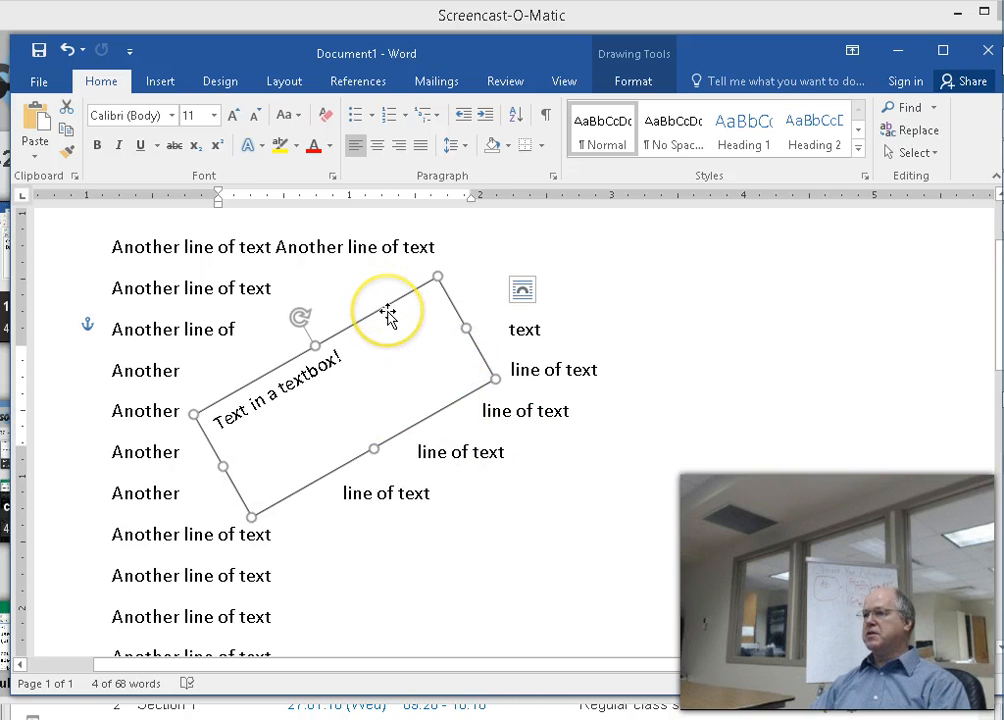
- Try Square and Behind Text wrapping on the text box, and finish with In Front of Text and its position fixed on the page
left_click(522, 290)
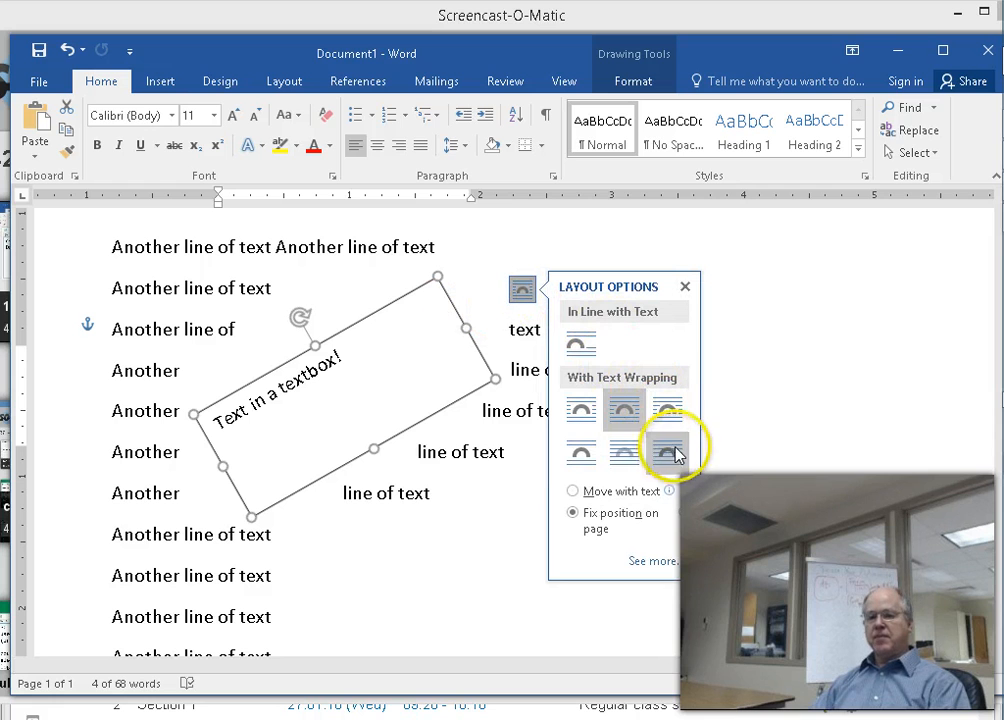
left_click(581, 410)
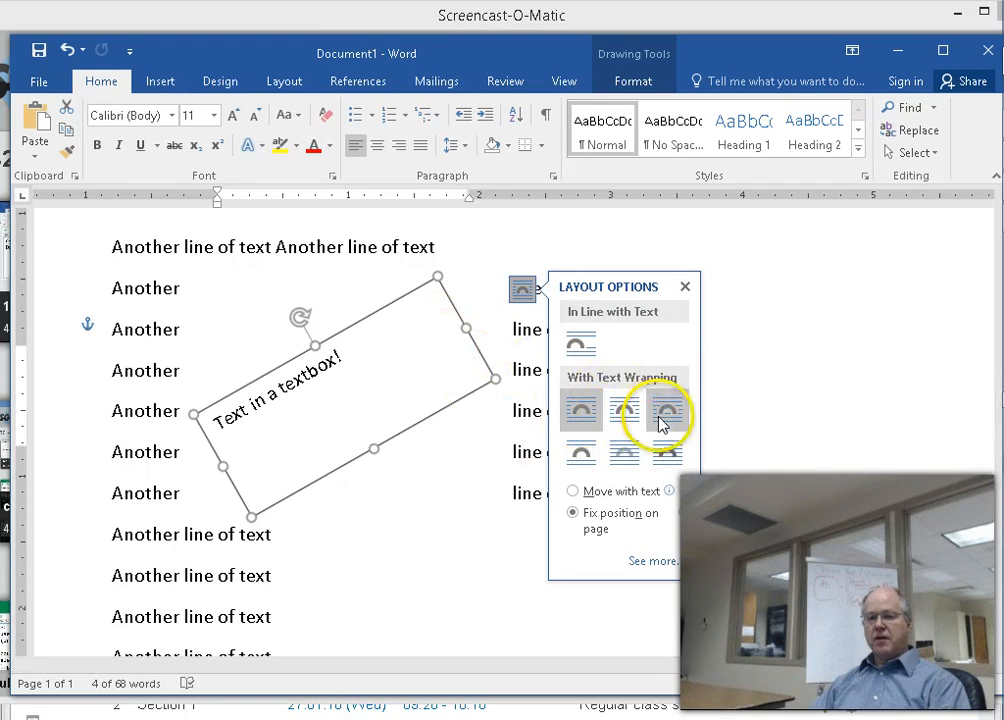
left_click(627, 457)
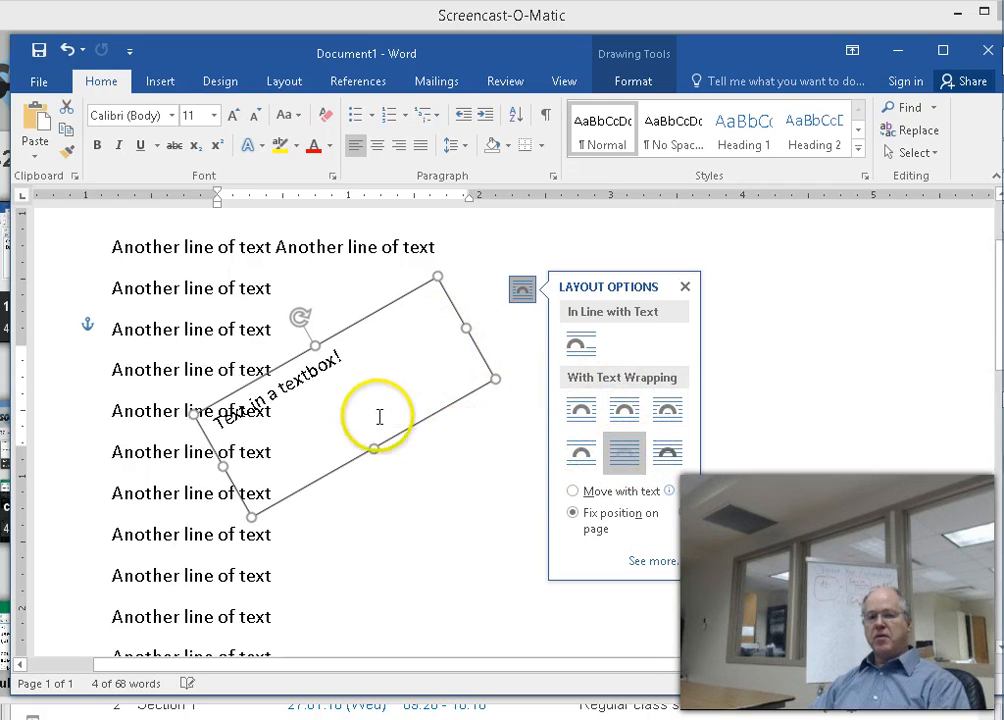
left_click(668, 458)
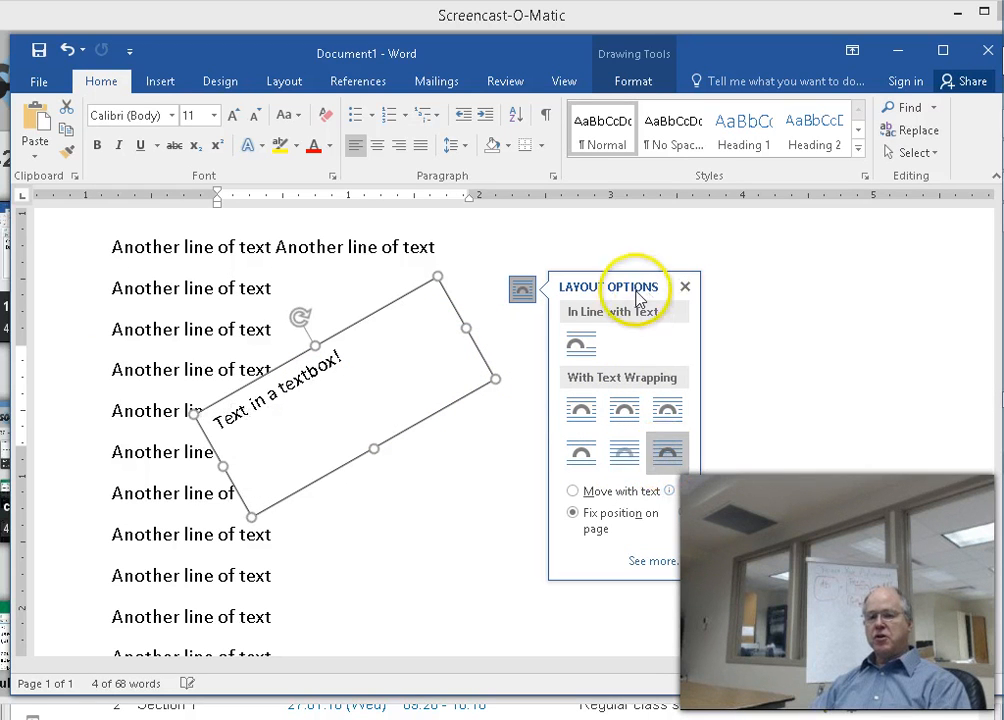
left_click(589, 524)
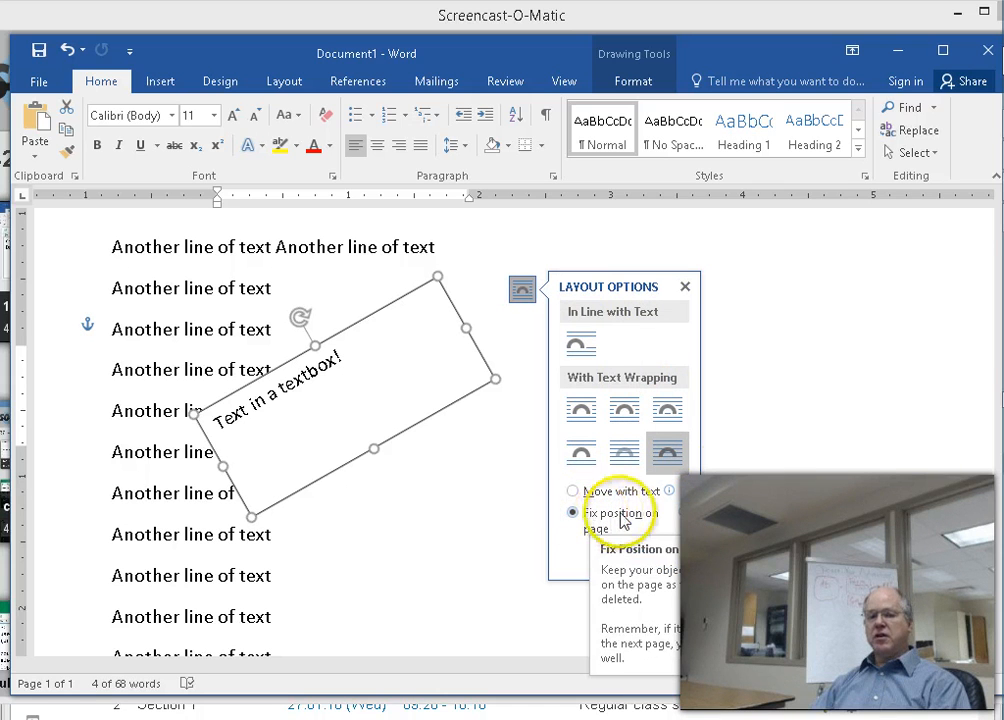
left_click(758, 390)
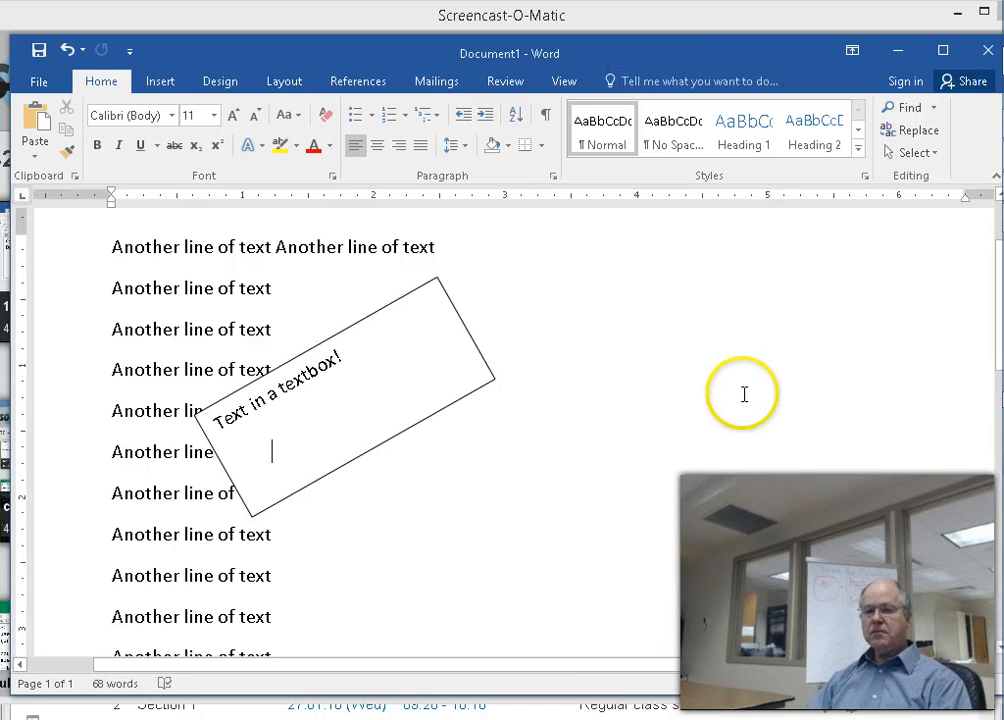
- Move and rotate the text box beside the text, ending with it level over the fourth to sixth visible lines
mouse_move(344, 327)
left_mouse_down()
mouse_move(641, 278)
mouse_move(683, 258)
left_mouse_up()
left_click_drag(597, 266, 731, 247)
left_click_drag(713, 336, 792, 357)
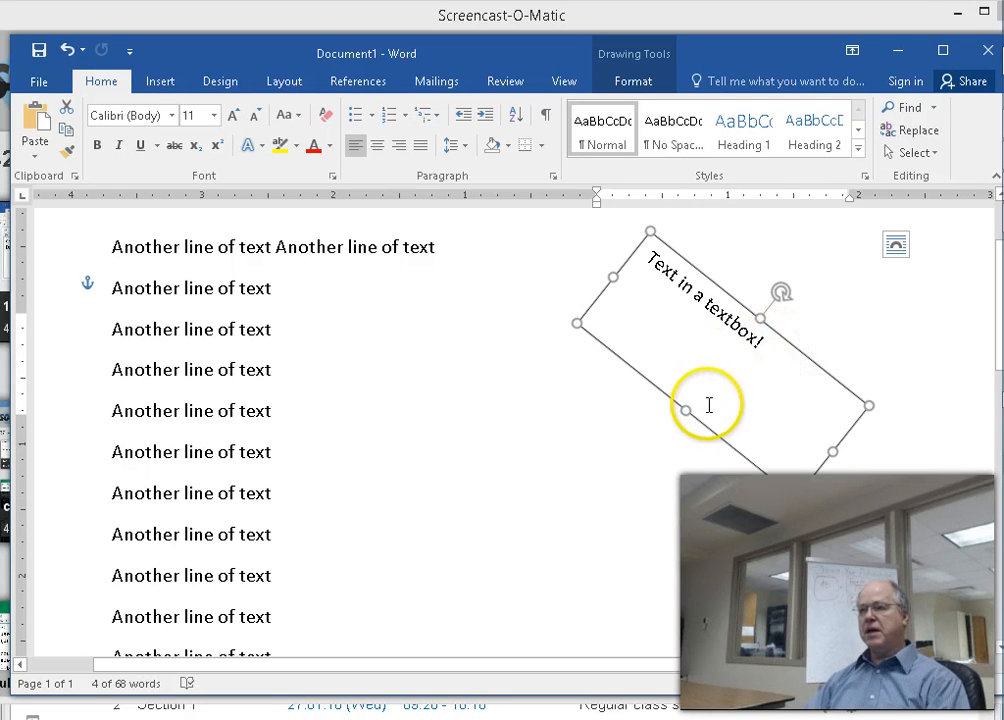
left_click_drag(782, 292, 724, 277)
left_click_drag(763, 310, 410, 372)
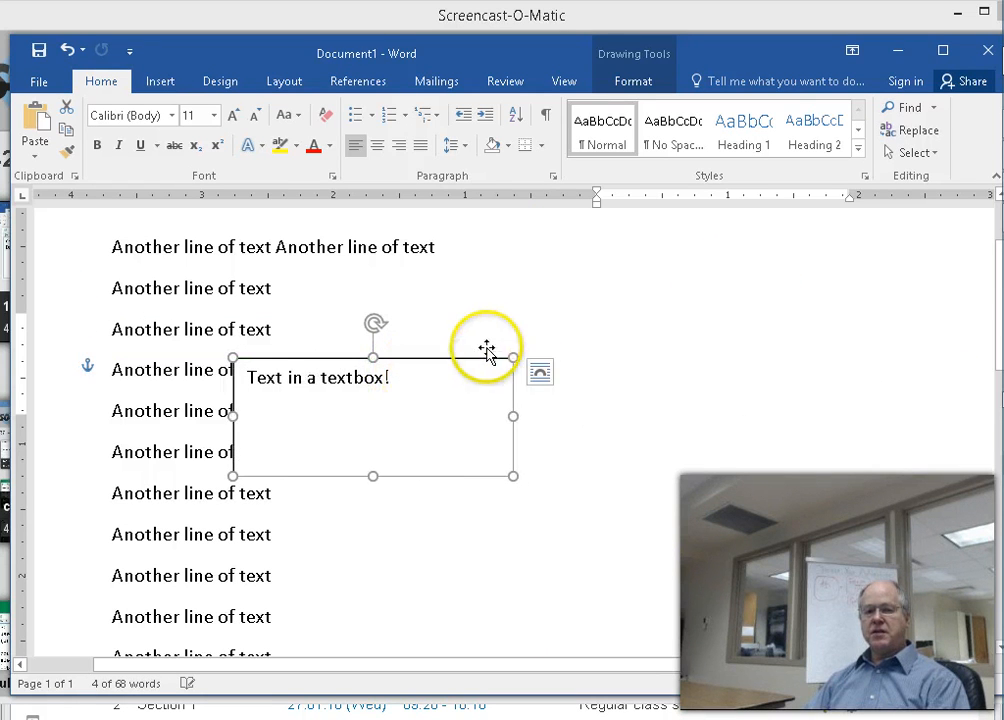
- Set the level text box's wrapping to Tight and move it a little further right along the same lines
left_click(539, 371)
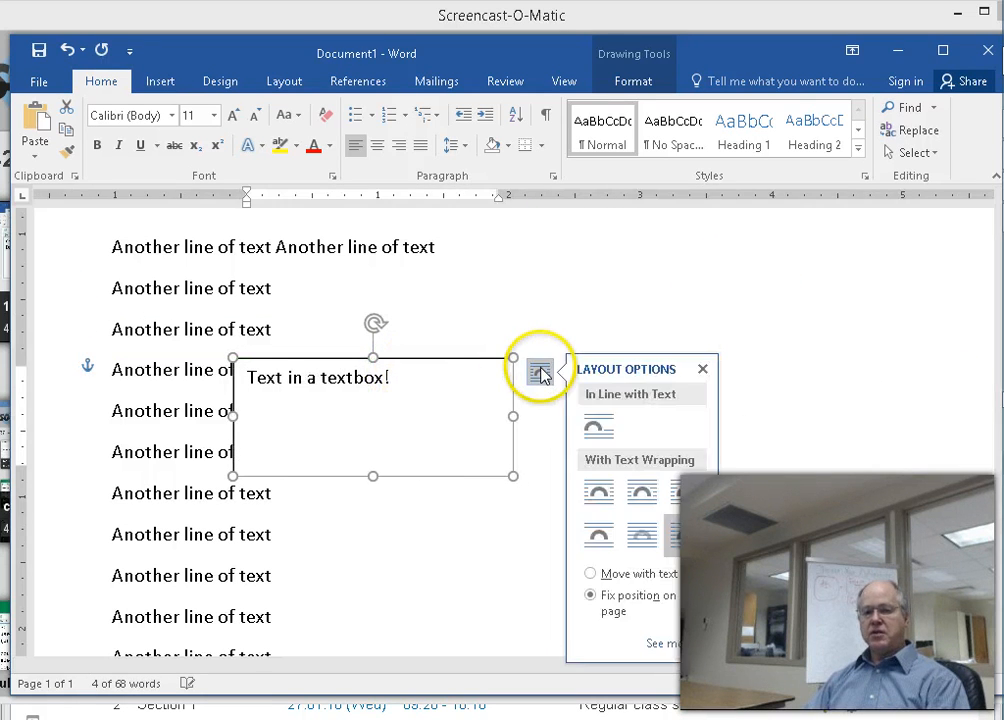
left_click(645, 494)
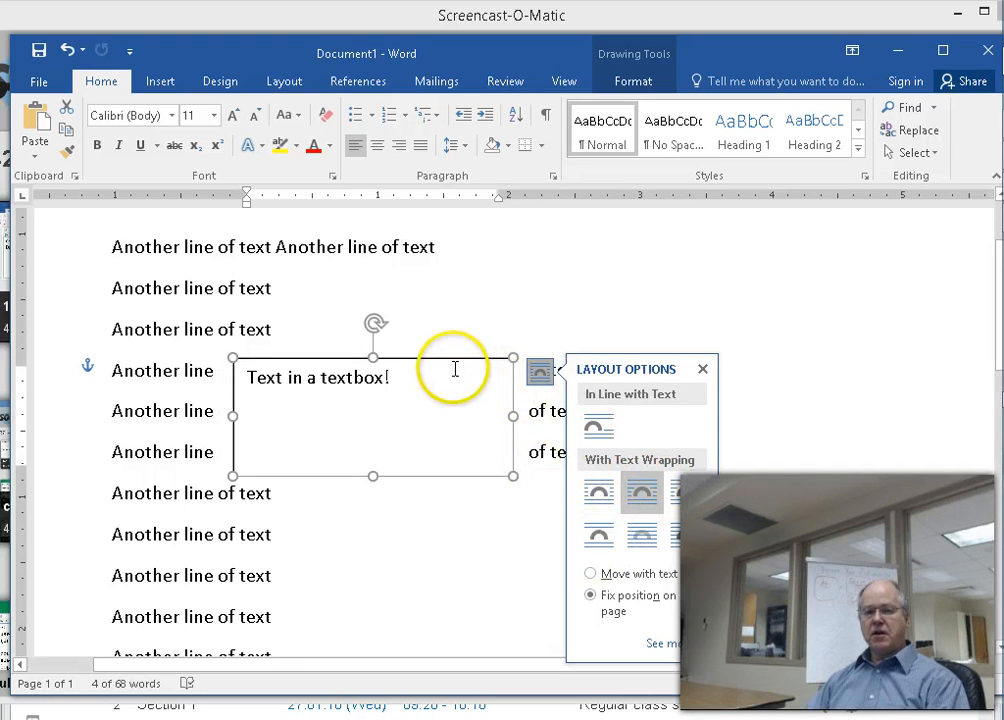
left_click_drag(496, 356, 539, 357)
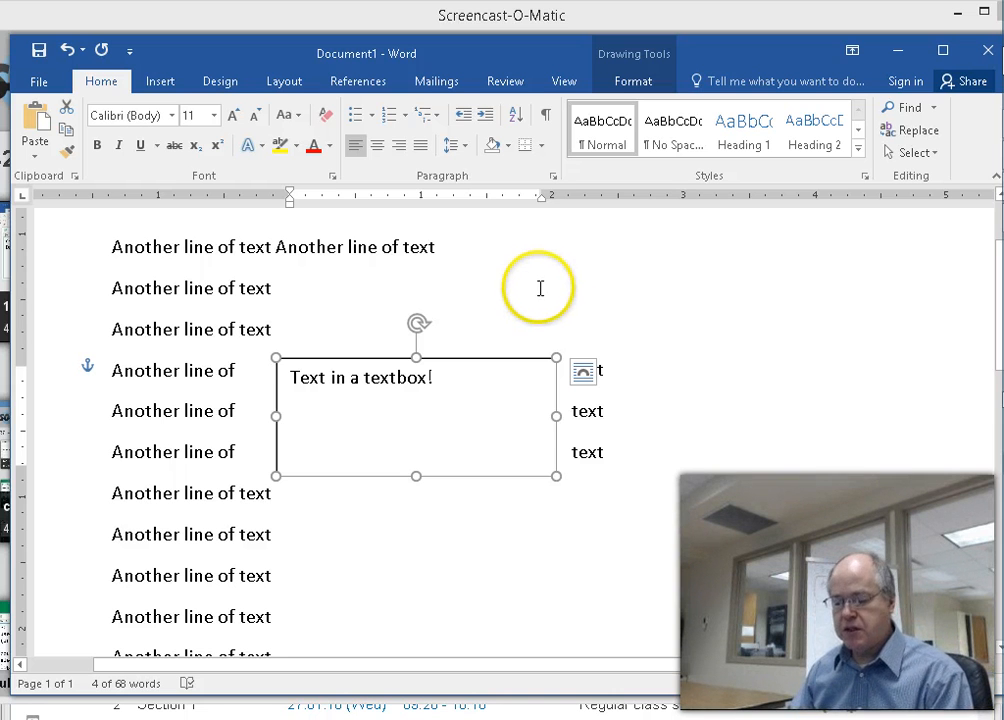
- Switch to Firefox and look through the Word assignments in the Documents section of the CS 101 course page
key("alt+Tab")
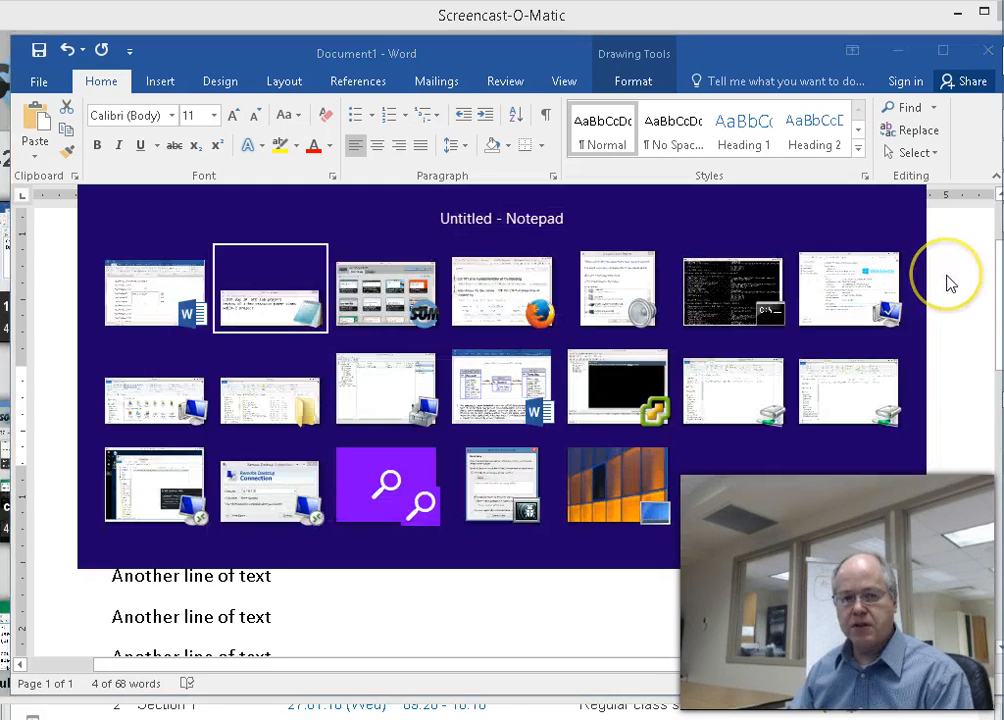
key("alt+Tab")
key("Tab")
key("Tab")
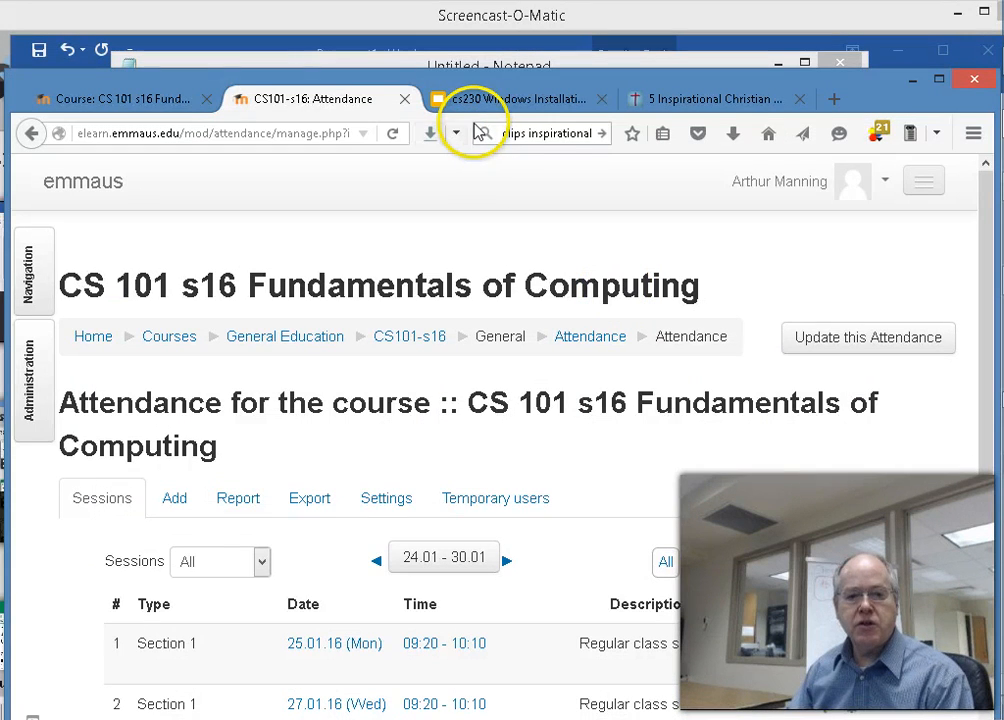
left_click(81, 100)
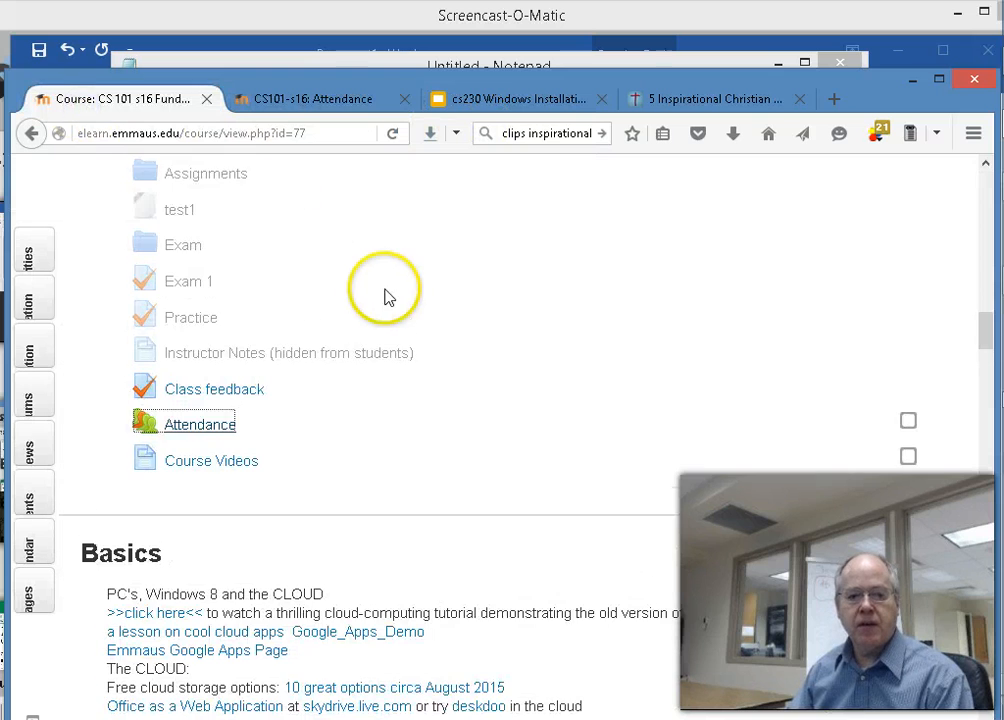
scroll(380, 287, "down", 12)
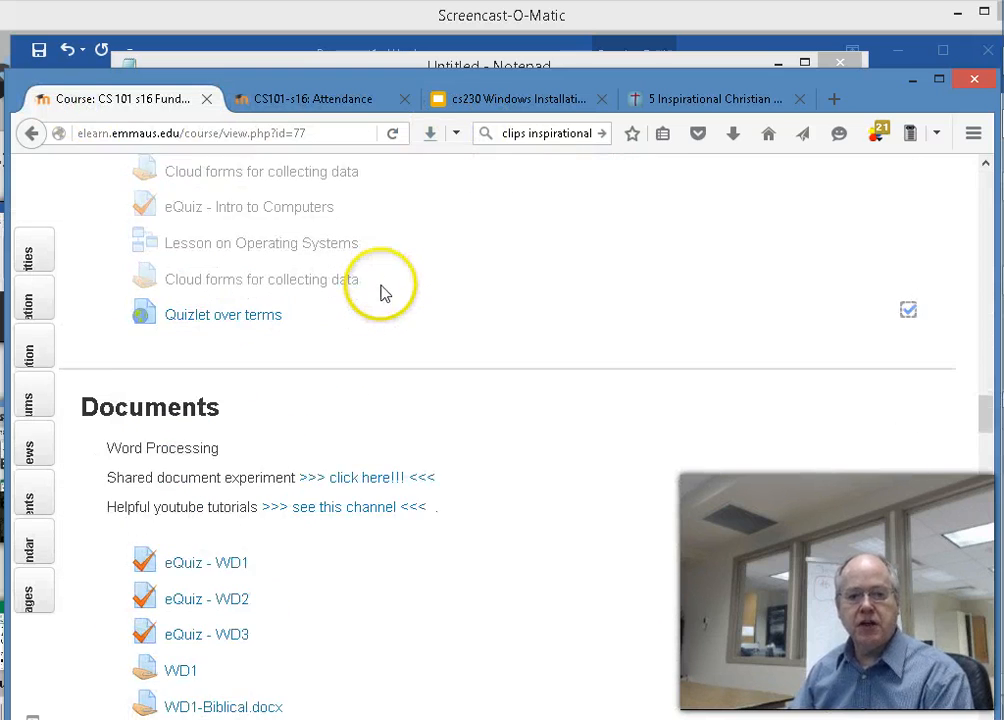
scroll(380, 293, "down", 5)
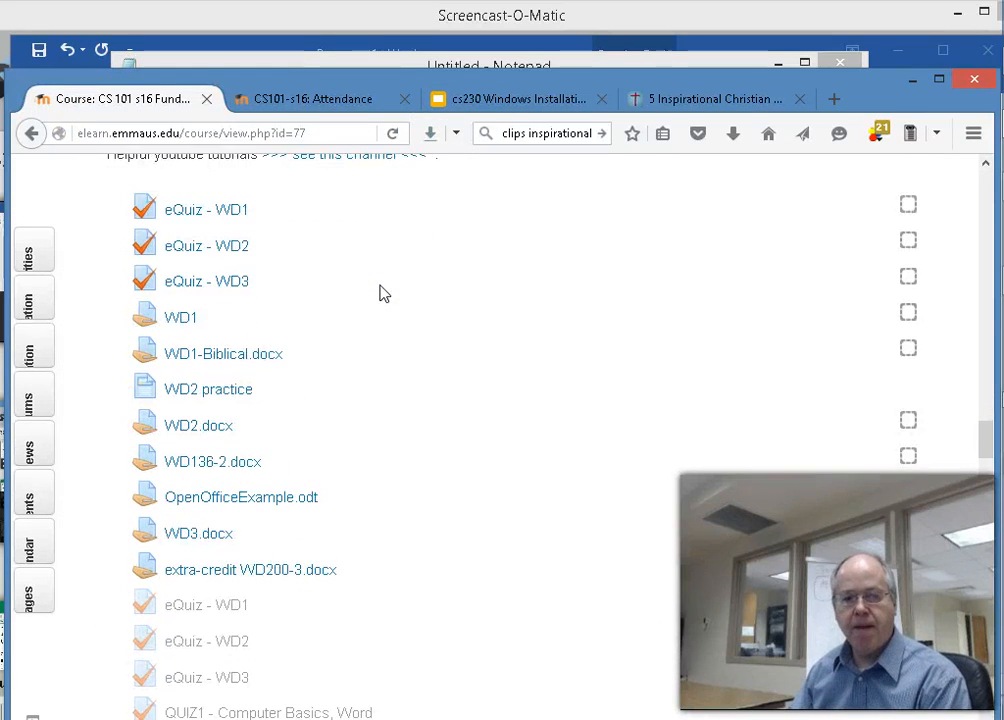
- Open the course's Assignment Schedule and examine the due dates of the Microsoft Word assignments
scroll(380, 293, "up", 18)
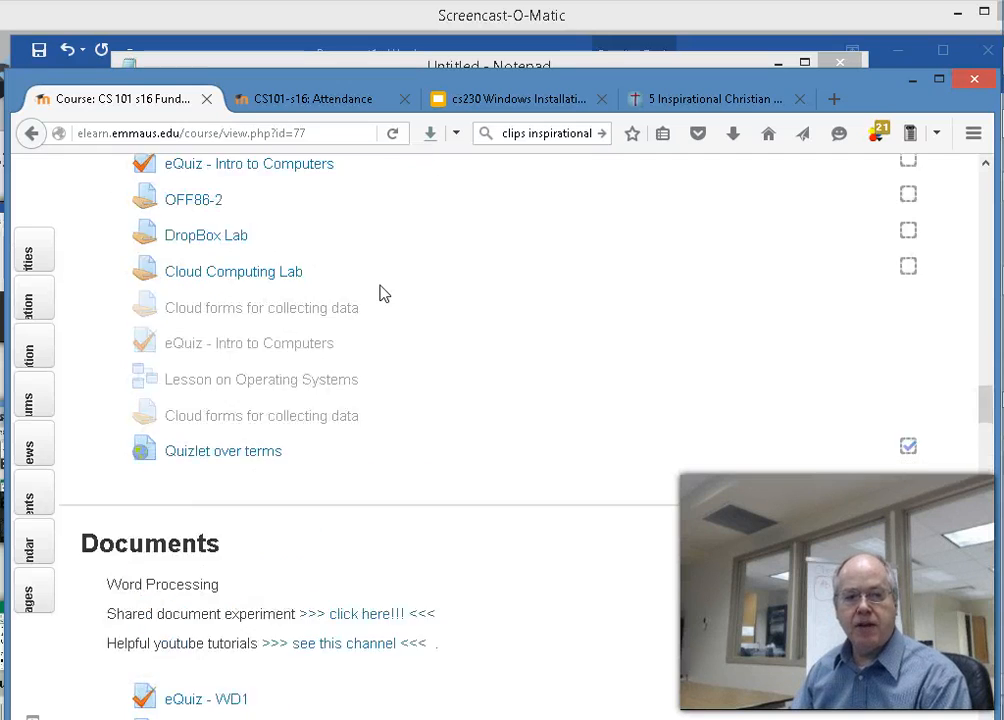
scroll(380, 293, "up", 15)
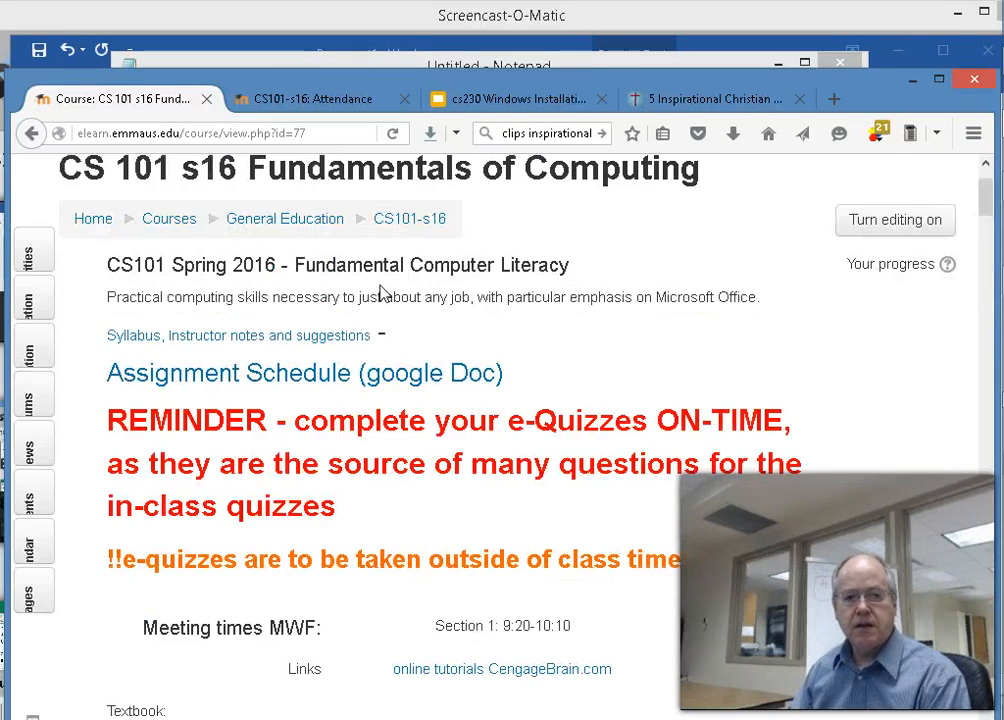
left_click(333, 376)
scroll(470, 385, "down", 5)
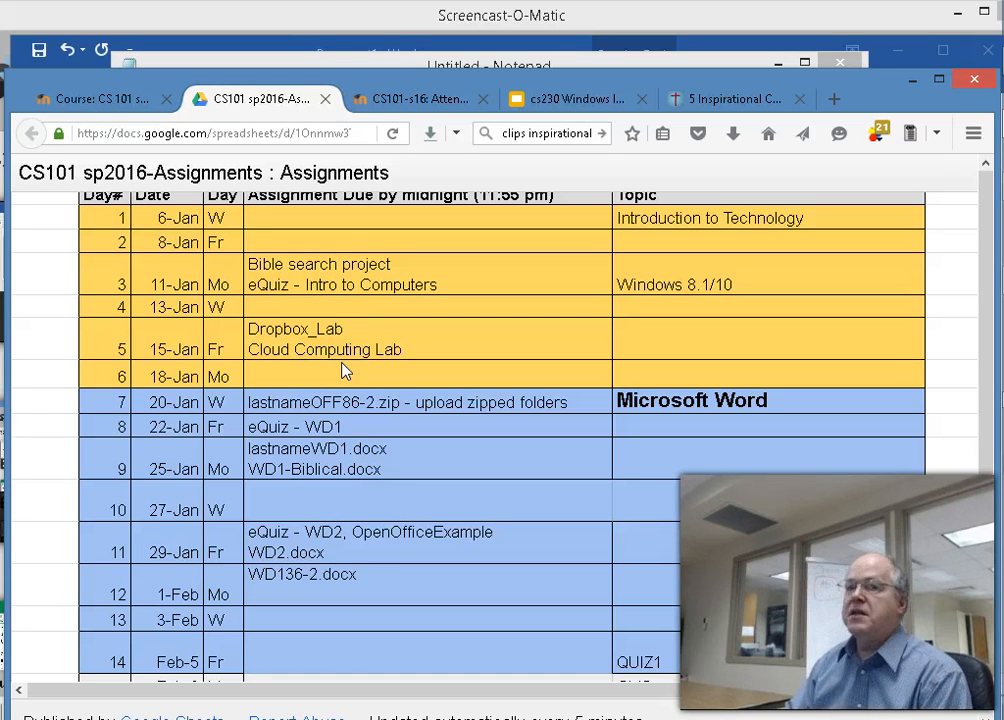
- Return to the CS 101 course page, open the WD136-2.docx assignment and examine its required elements and research paper option
left_click(55, 100)
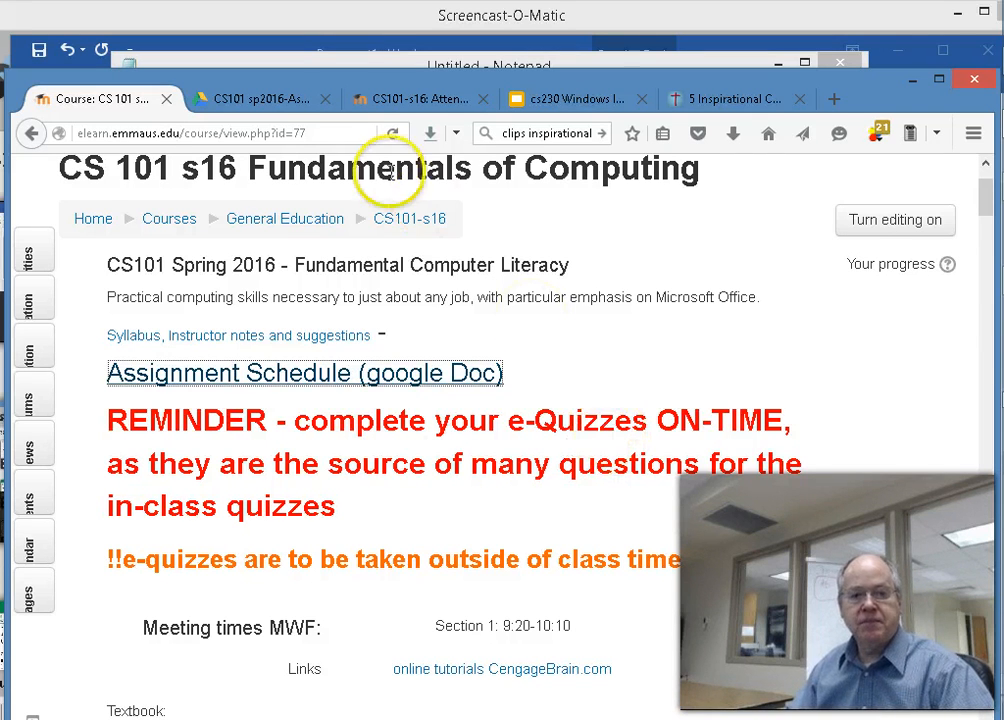
scroll(556, 460, "down", 5)
scroll(556, 460, "down", 20)
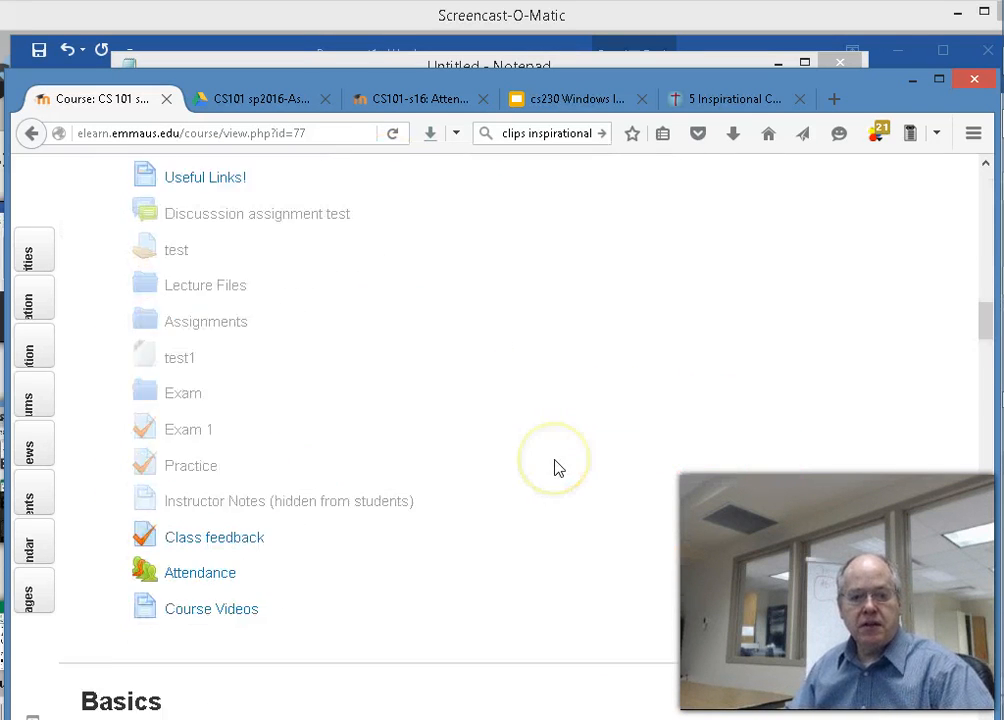
scroll(558, 468, "down", 5)
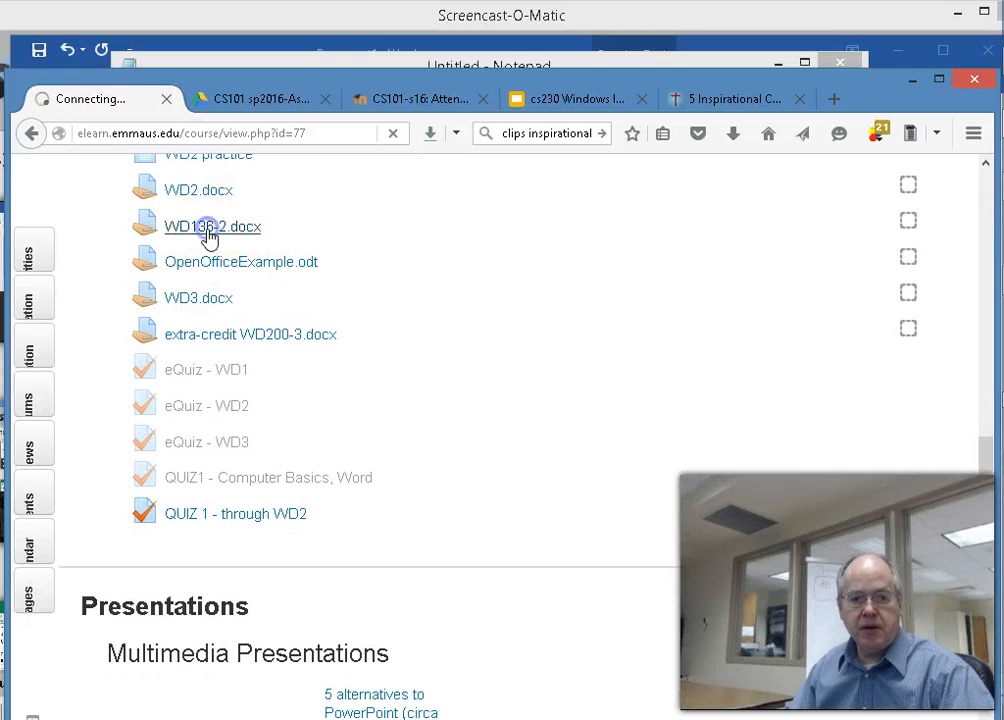
scroll(500, 442, "down", 2)
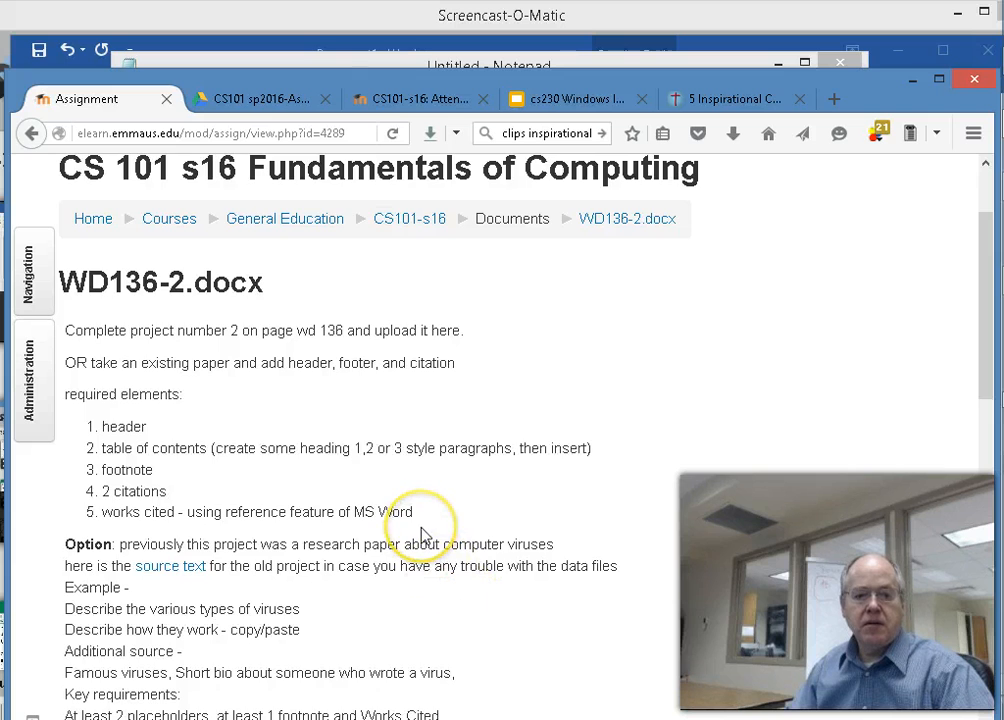
scroll(421, 538, "down", 2)
scroll(446, 502, "down", 2)
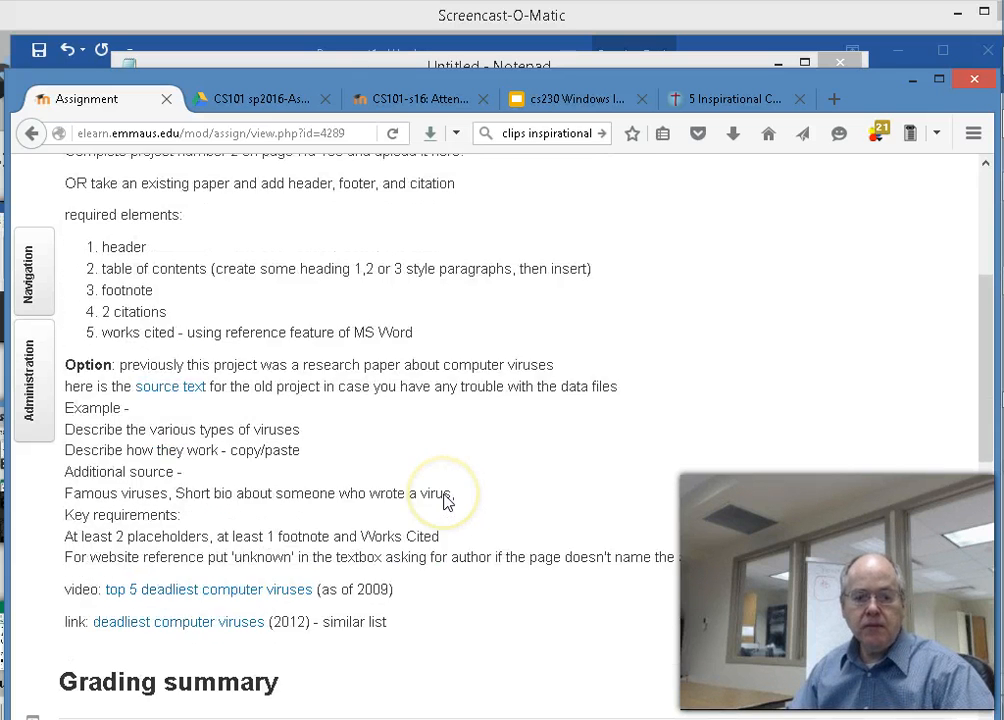
scroll(446, 502, "up", 4)
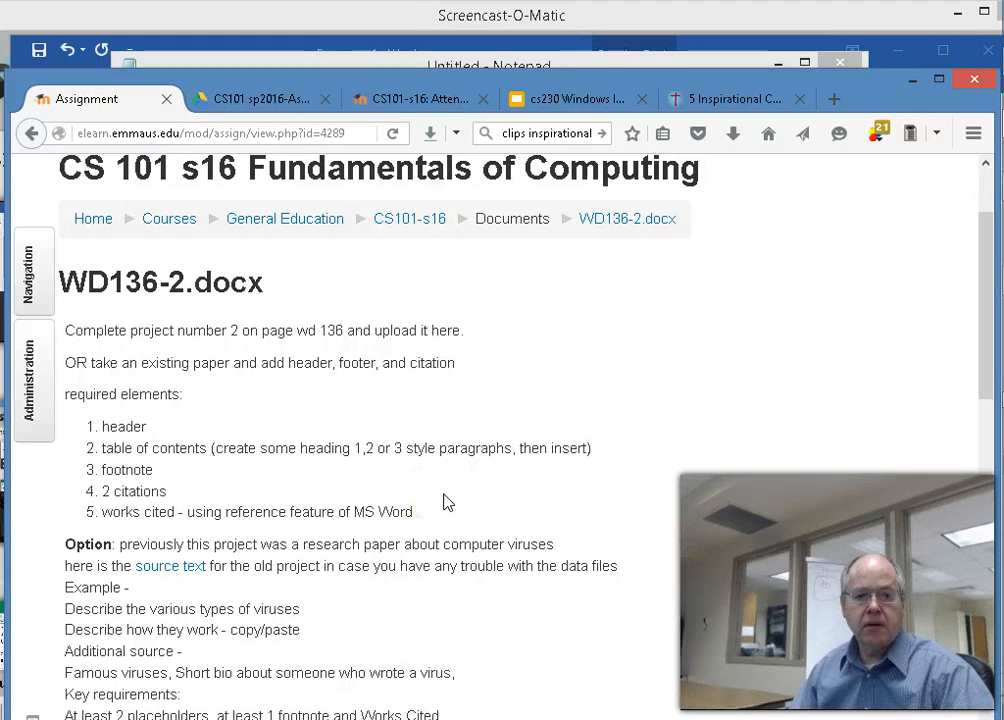
scroll(447, 502, "down", 2)
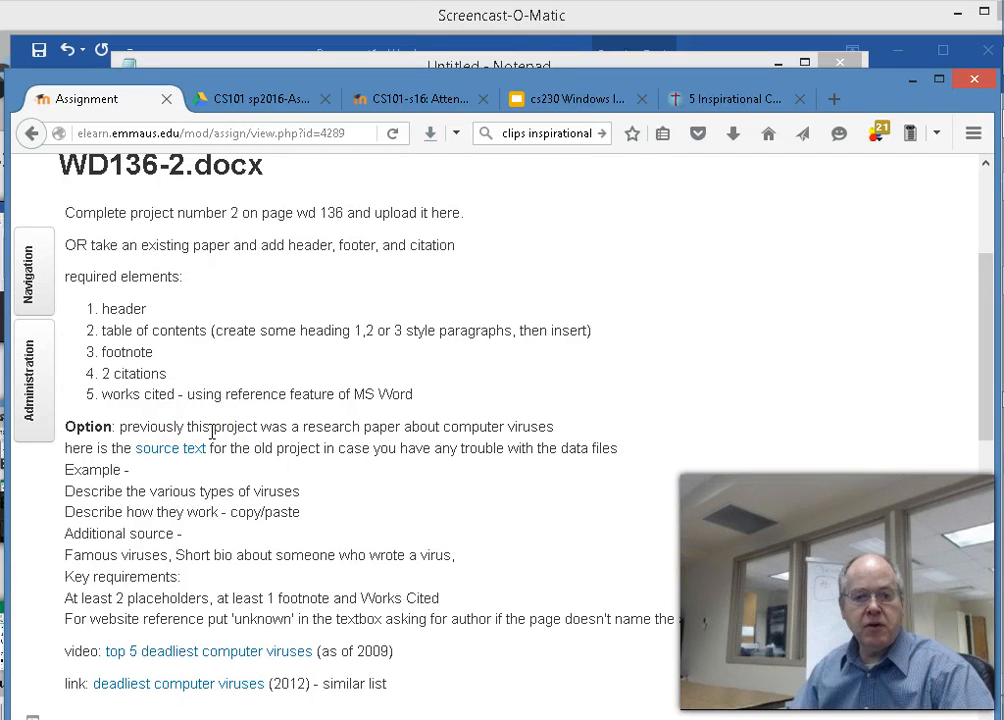
scroll(212, 432, "down", 2)
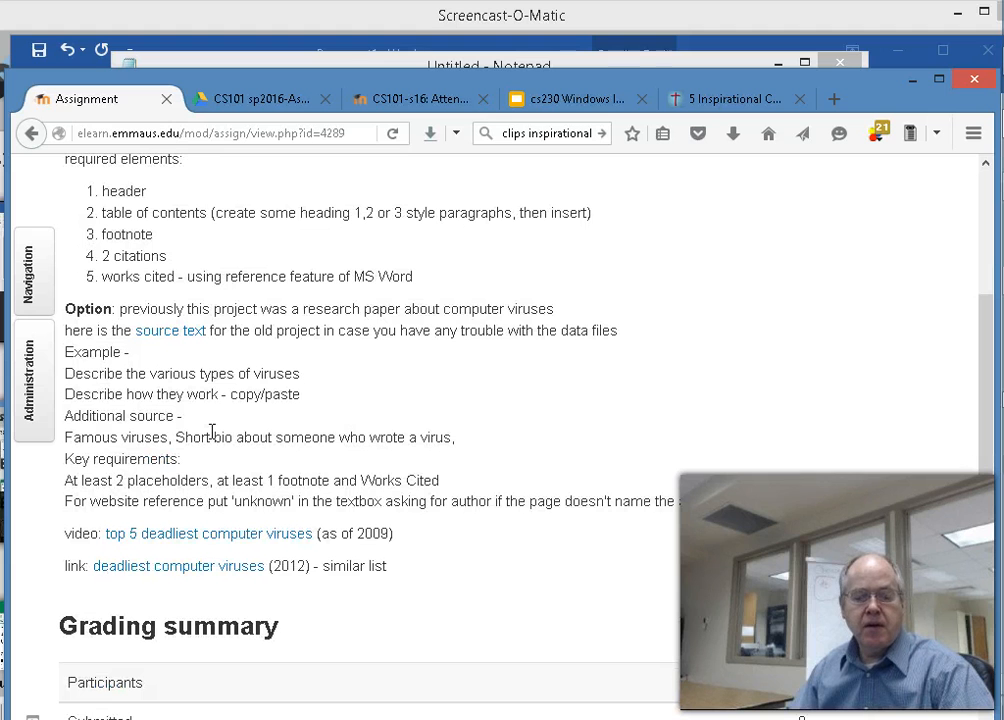
scroll(212, 432, "up", 2)
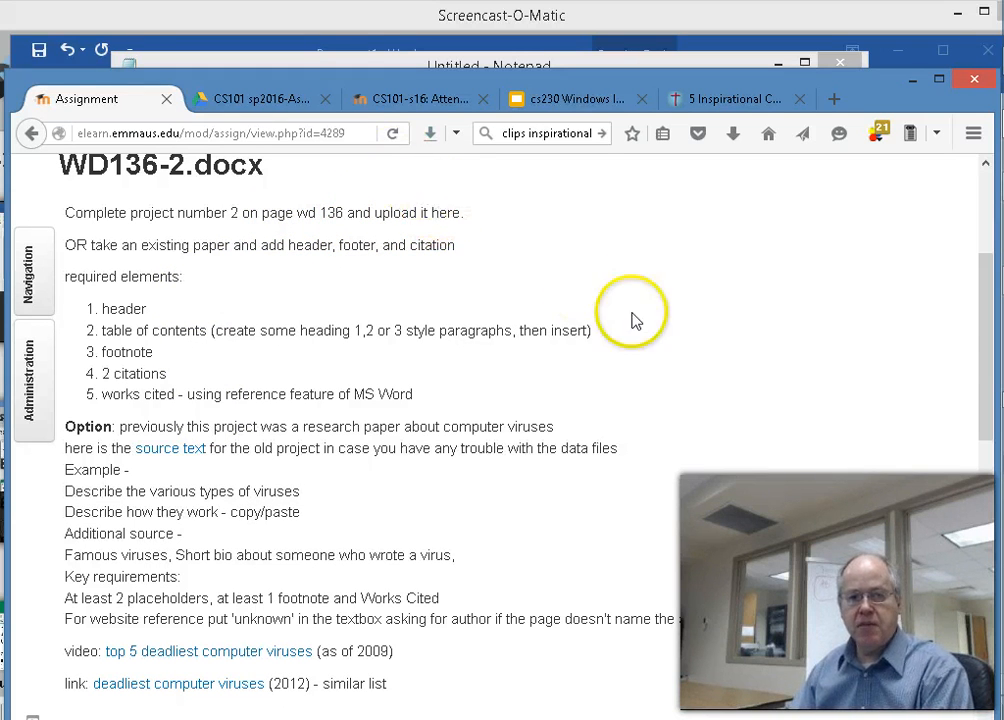
left_click_drag(979, 320, 982, 245)
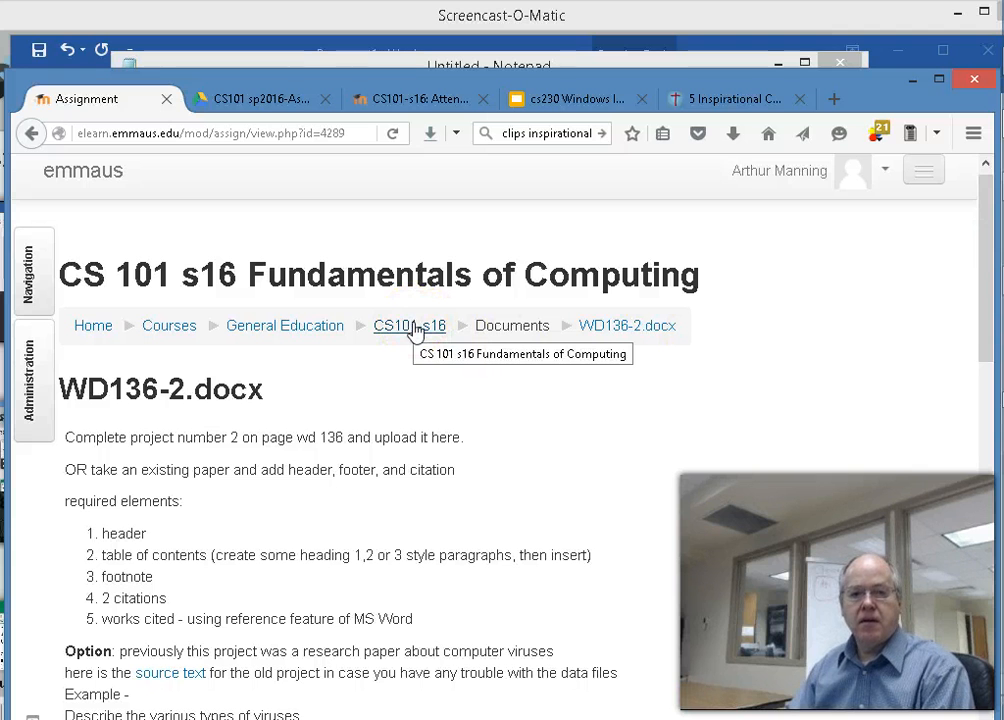
- Open the VitalSource Bookshelf sign-in page in place of the inspirational clips page
left_click(752, 98)
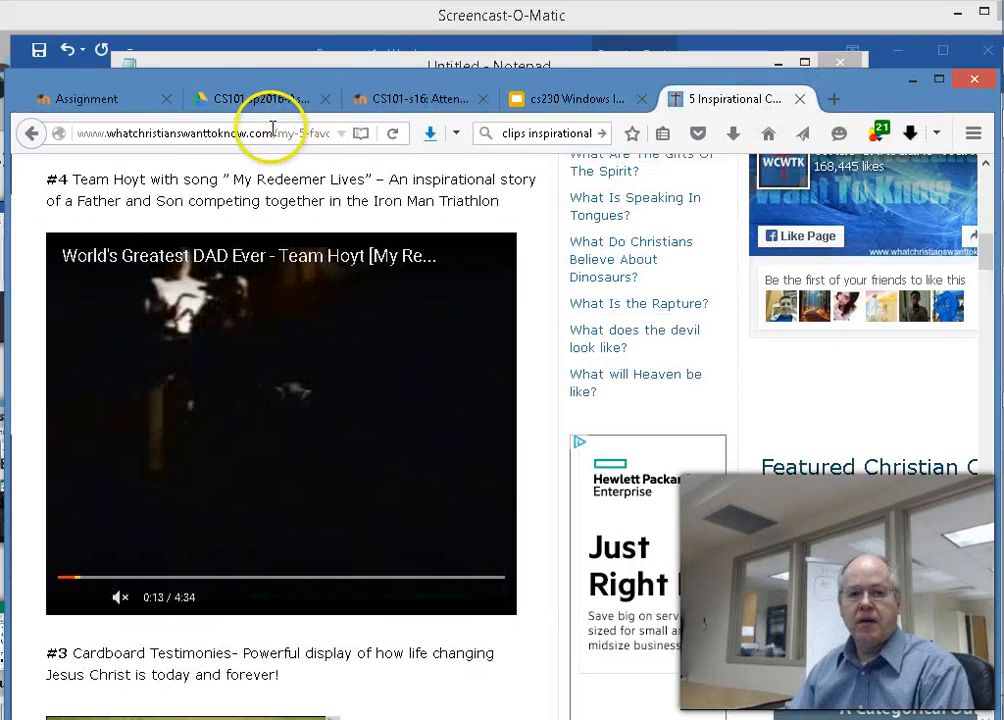
left_click(232, 135)
type("vita")
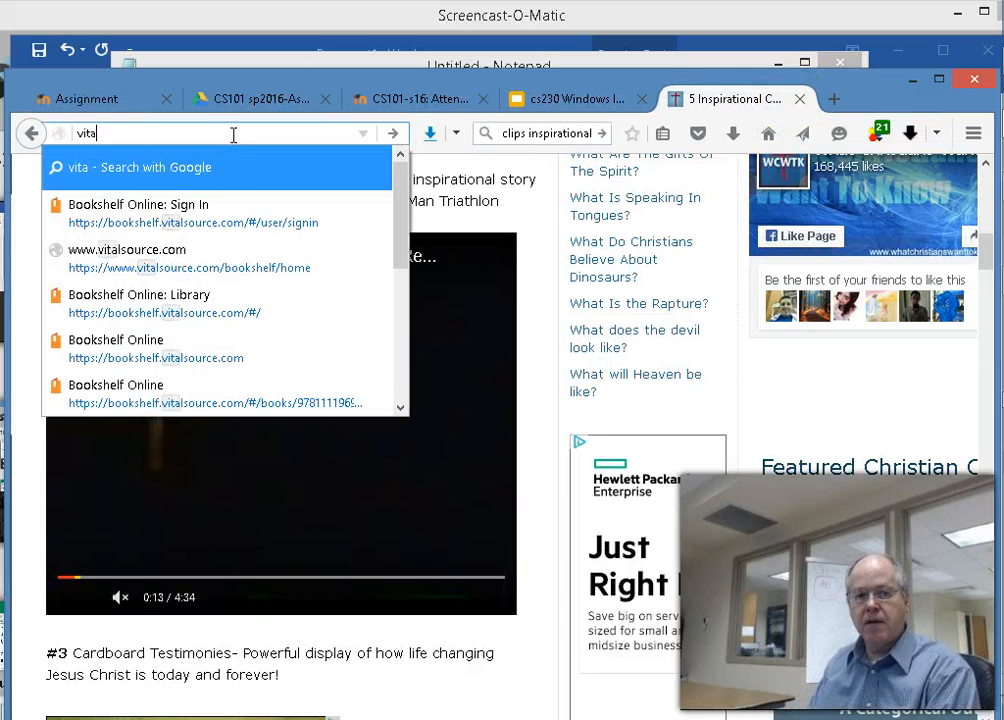
left_click(197, 218)
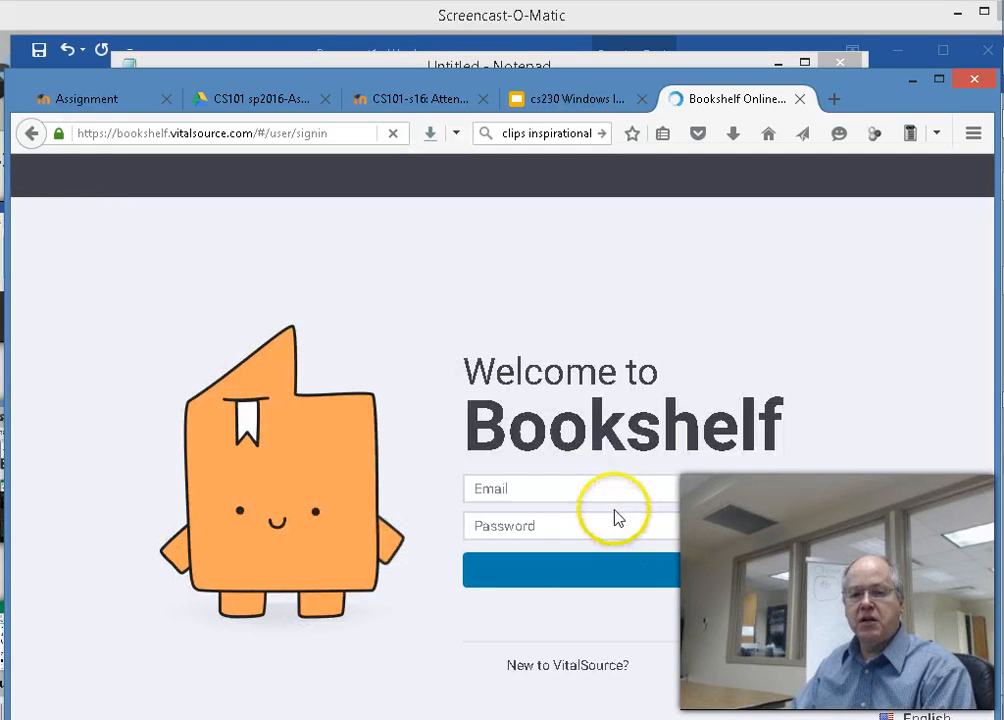
- Sign in to Bookshelf with the account e-mail and password
left_click(576, 489)
type("ar")
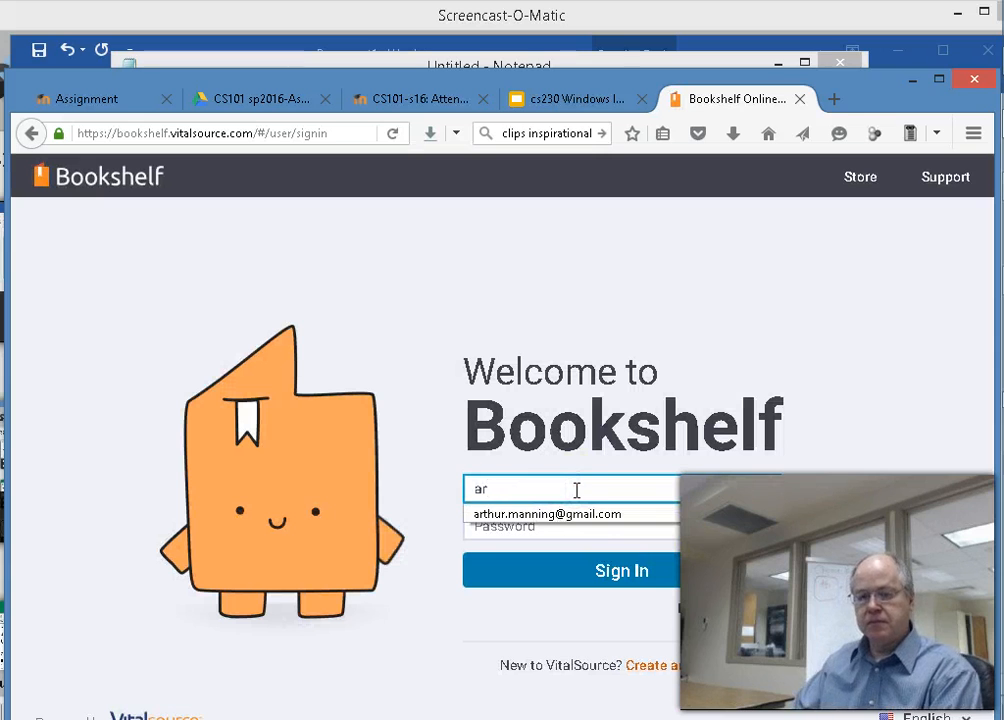
left_click(569, 514)
left_click(561, 526)
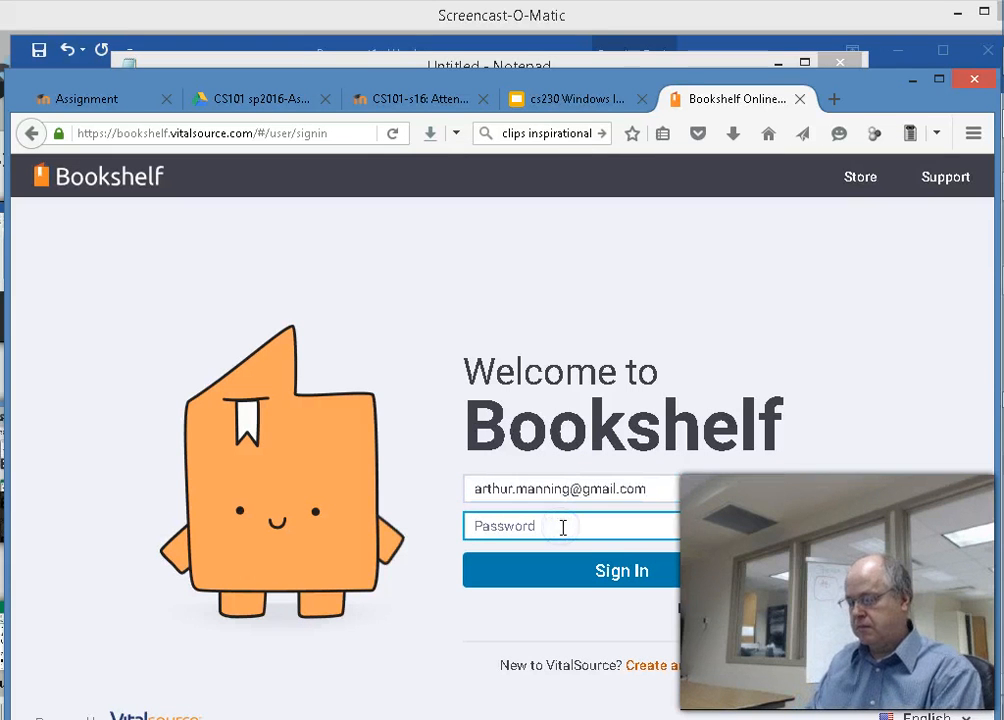
type("*******")
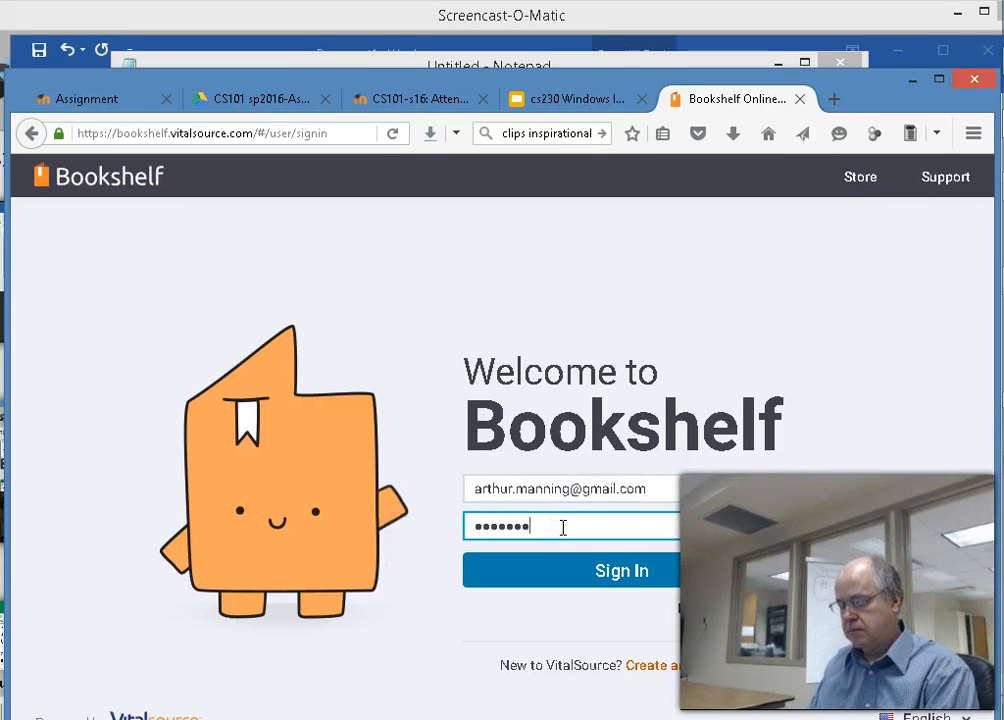
key("Return")
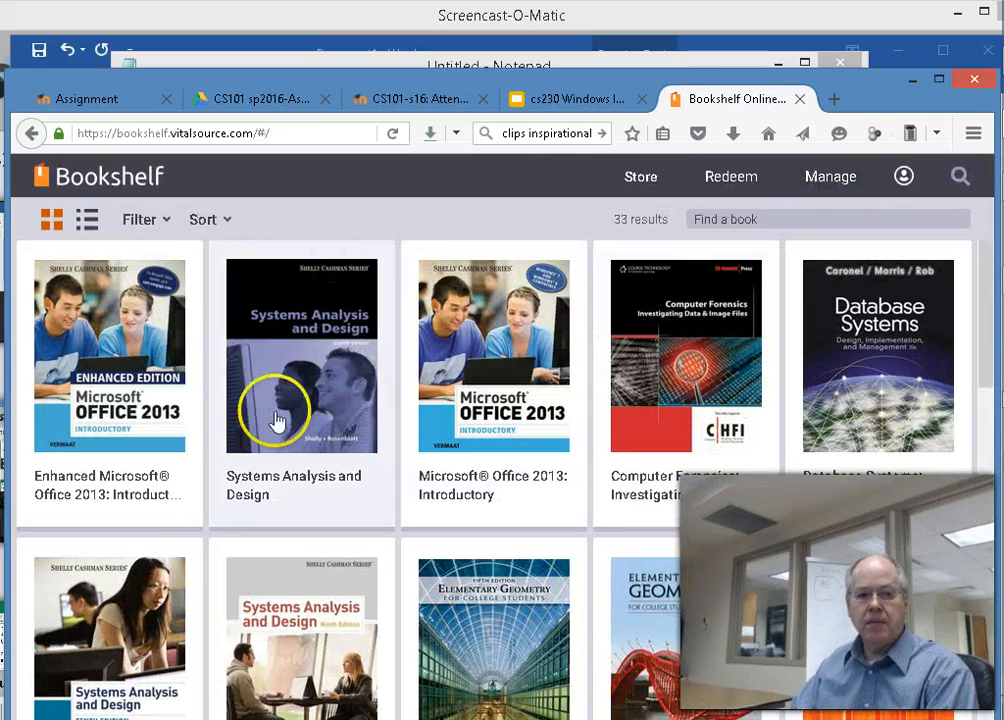
- Open the Enhanced Microsoft Office 2013: Introductory textbook at page WD 136
left_click(357, 389)
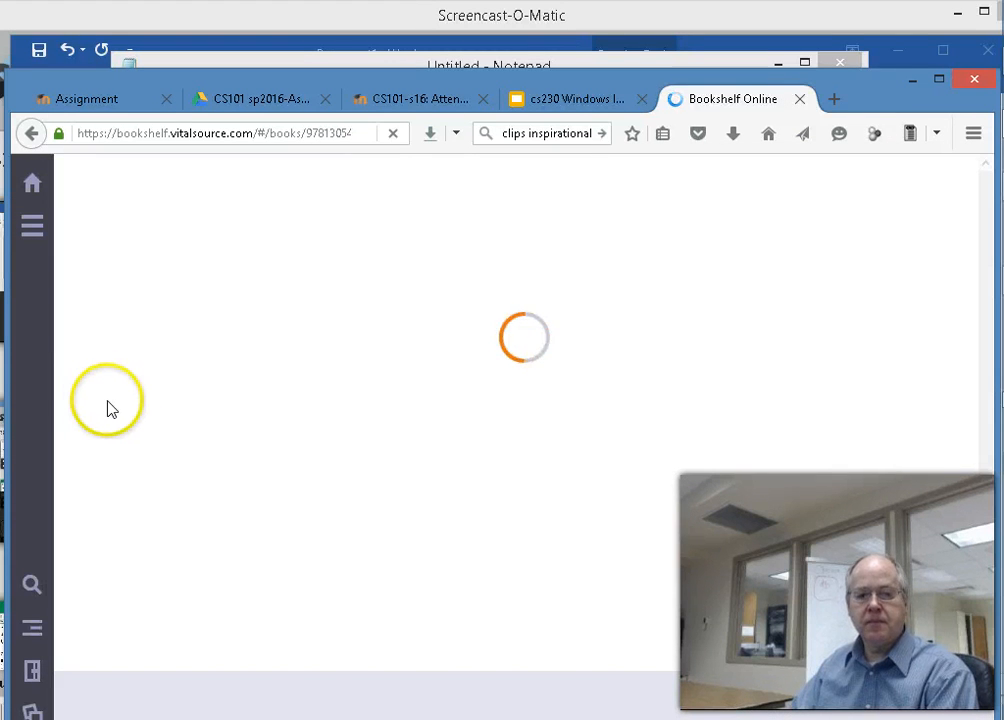
left_click(109, 695)
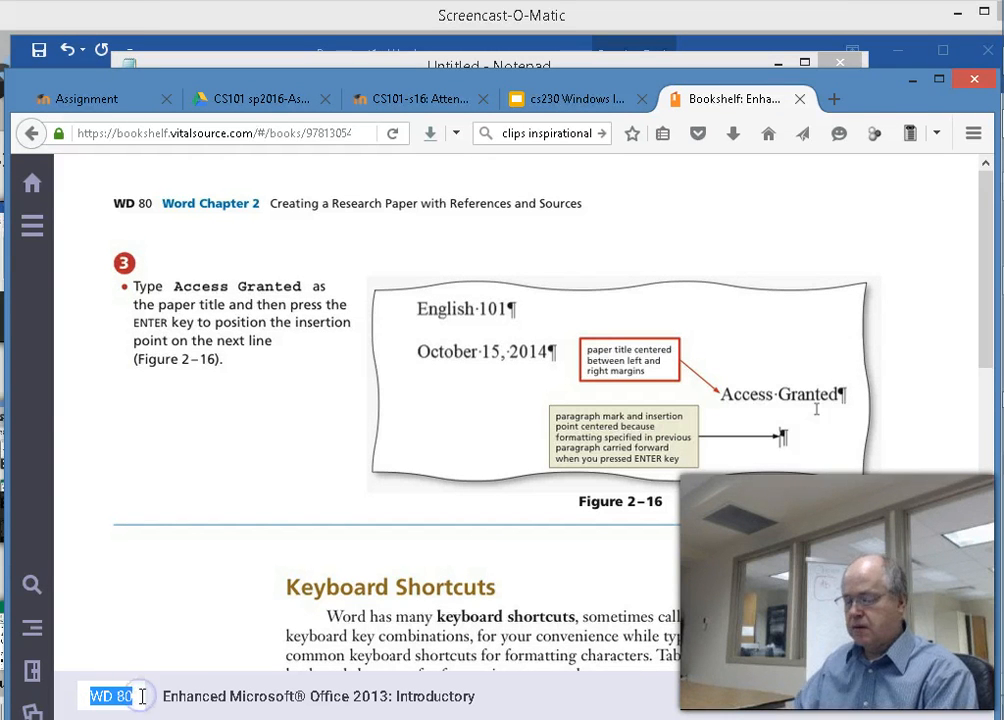
type("wd 136")
key("Return")
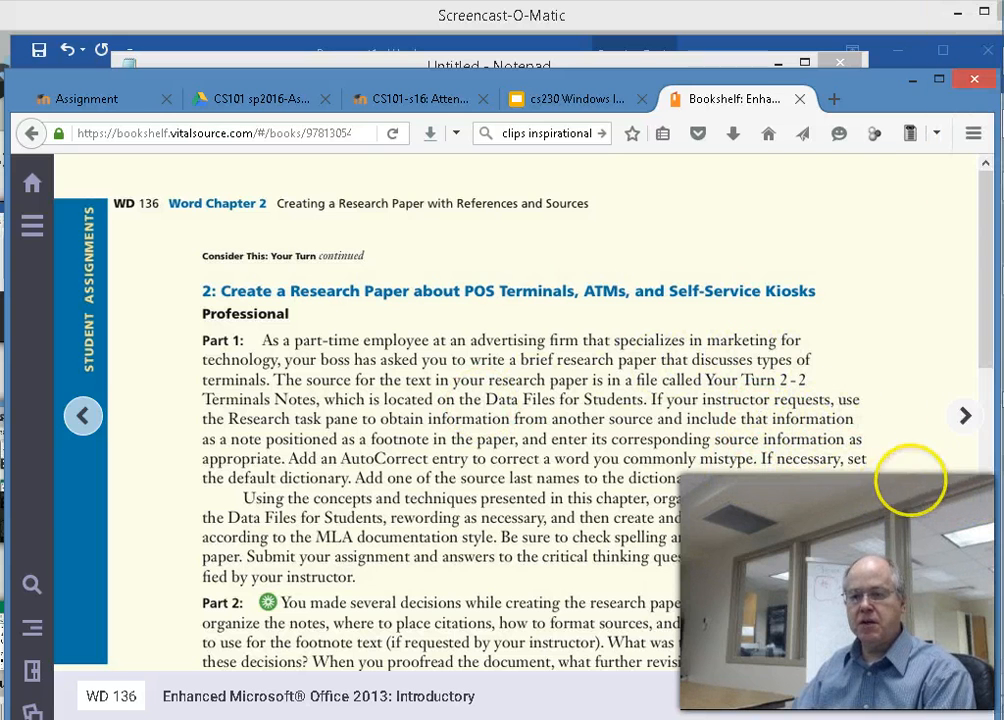
- Move and widen the browser window to read project 2 about POS terminals, ATMs and self-service kiosks
left_click_drag(863, 83, 847, 44)
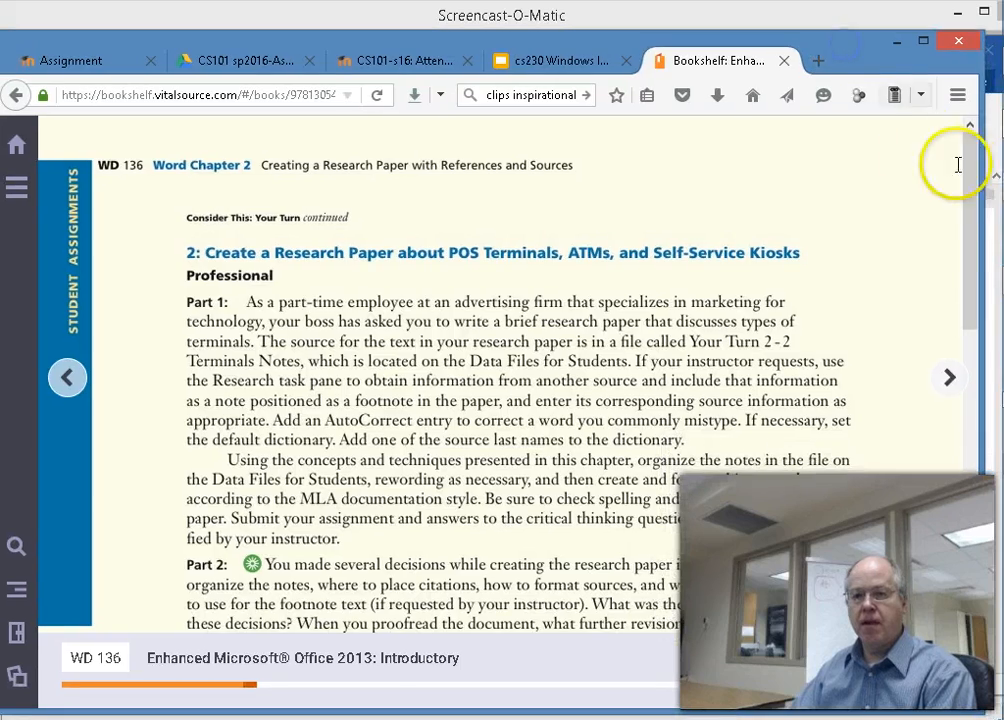
left_click_drag(983, 181, 1003, 181)
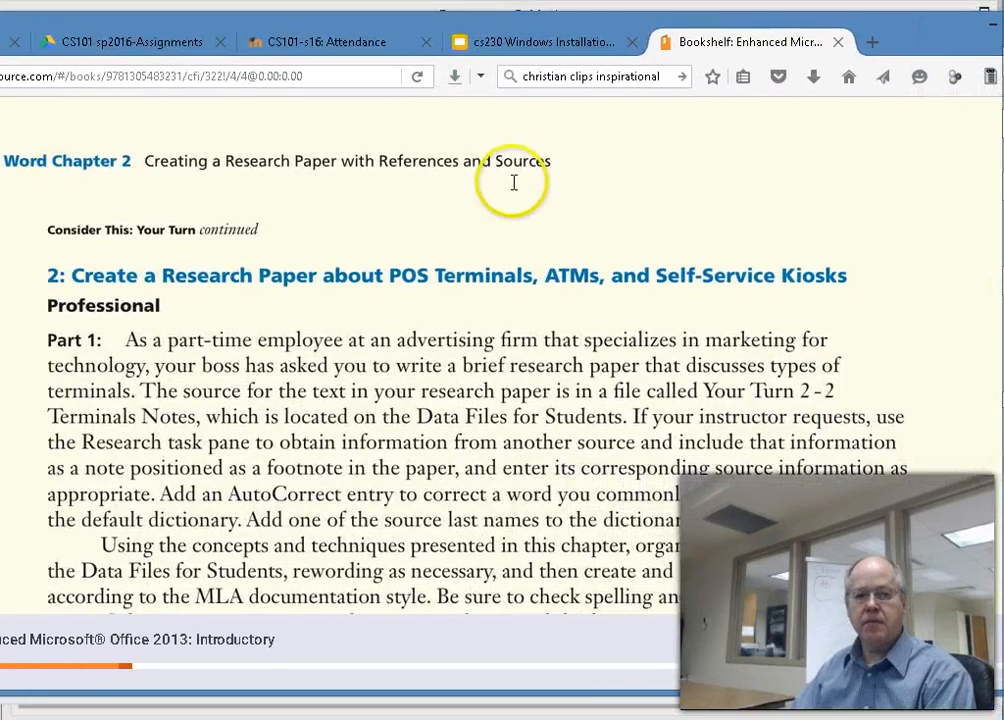
scroll(491, 228, "down", 2)
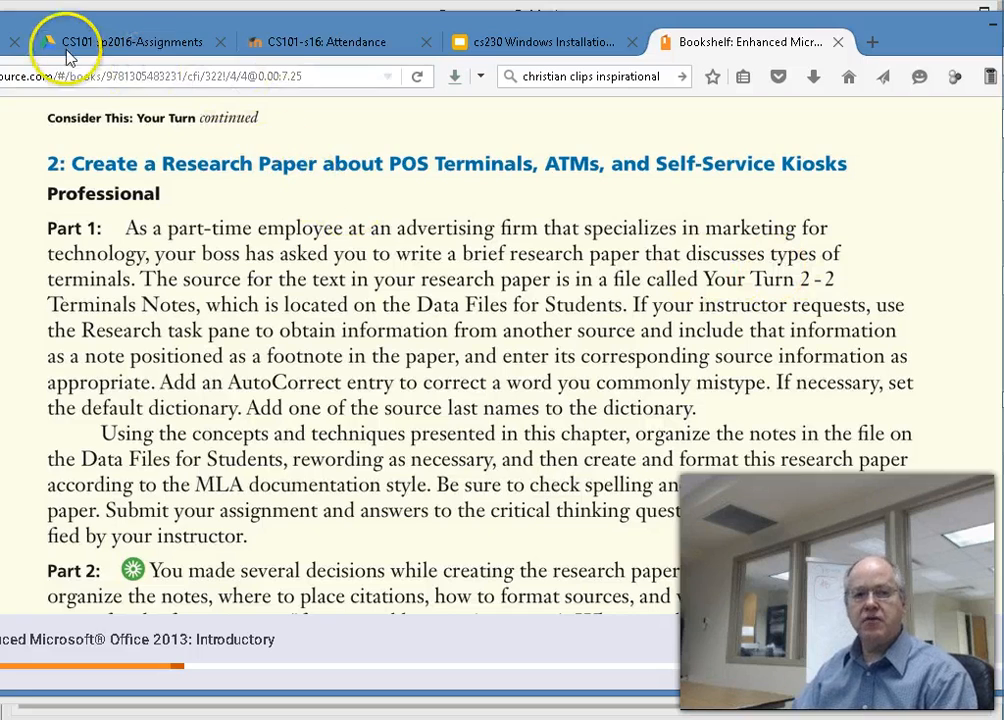
- Go from the attendance page to the CS101-s16 course page and open its Student Data Files folder
left_click(298, 48)
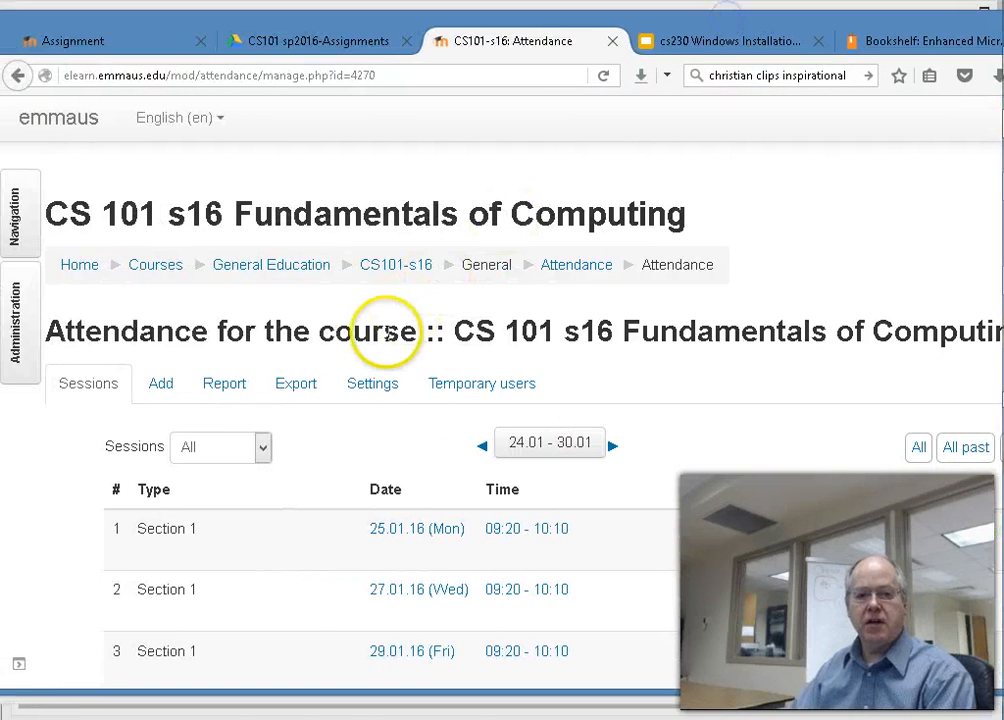
left_click(408, 270)
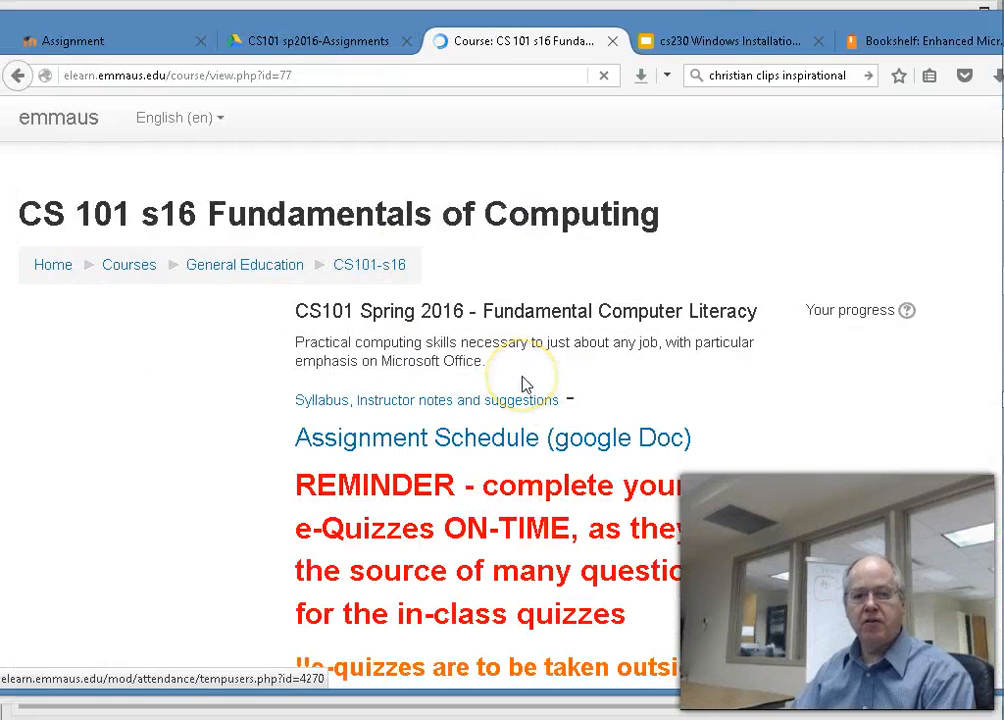
scroll(522, 382, "down", 3)
scroll(522, 382, "down", 4)
left_click(197, 366)
scroll(460, 380, "down", 2)
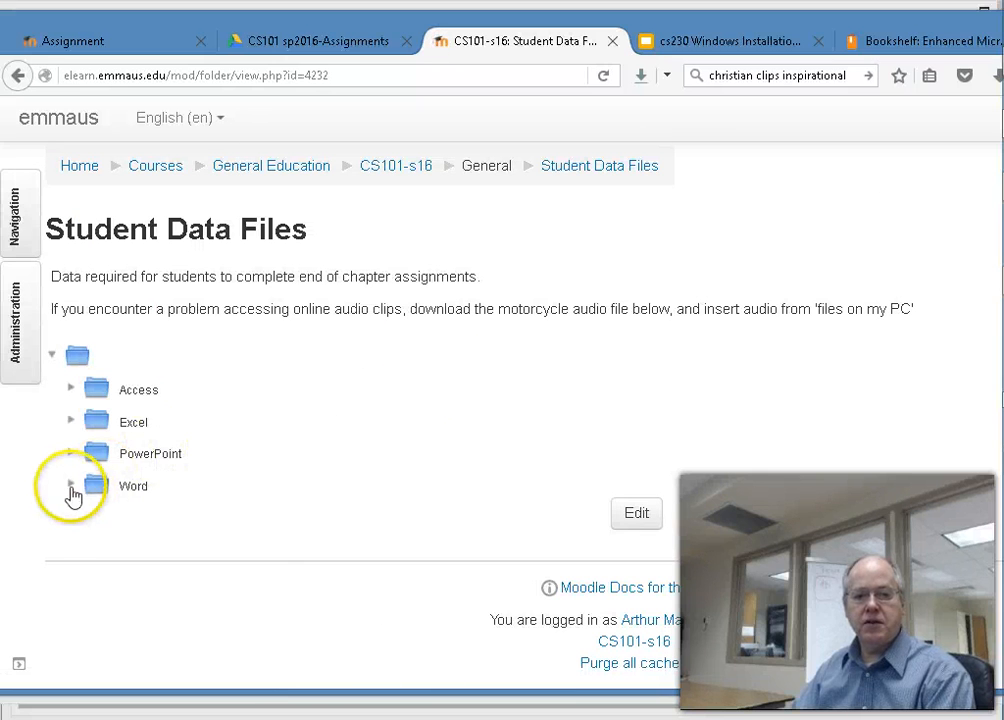
- Expand the Word data files for Chapter 2 and open Your Turn 2-2 Terminals Notes.docx with Microsoft Word
left_click(71, 486)
scroll(300, 455, "down", 1)
left_click(88, 451)
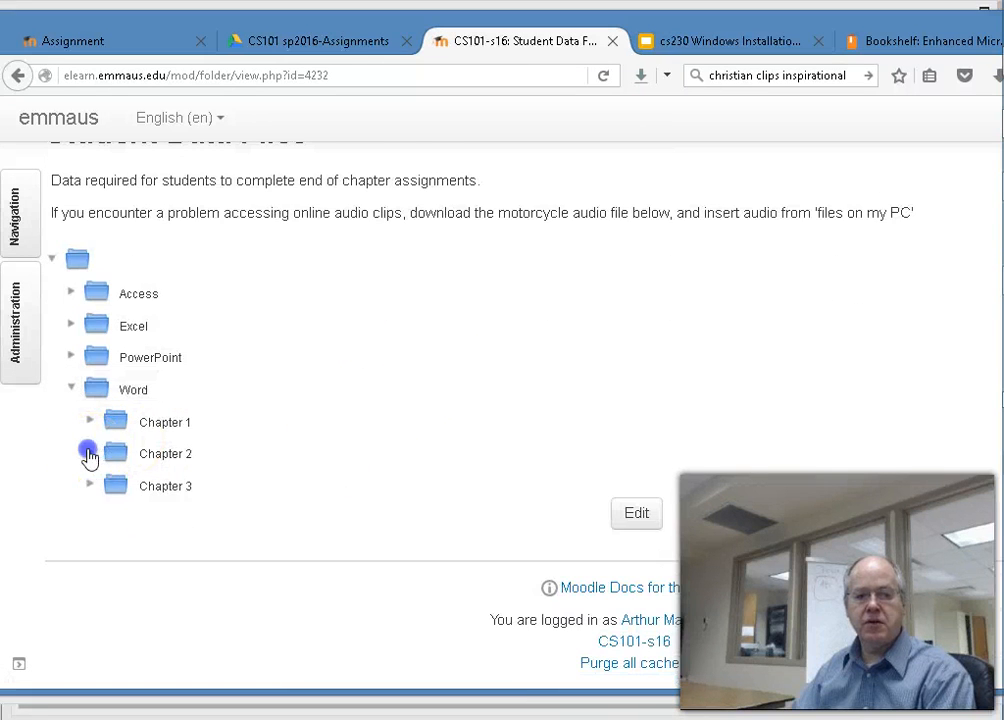
scroll(435, 396, "down", 5)
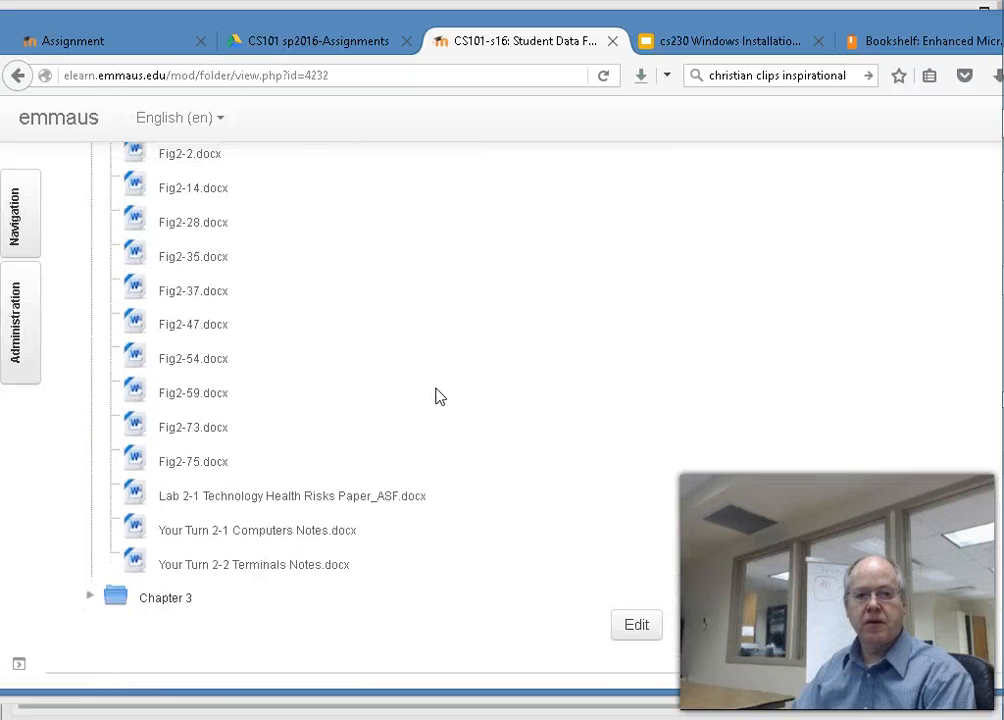
left_click(210, 568)
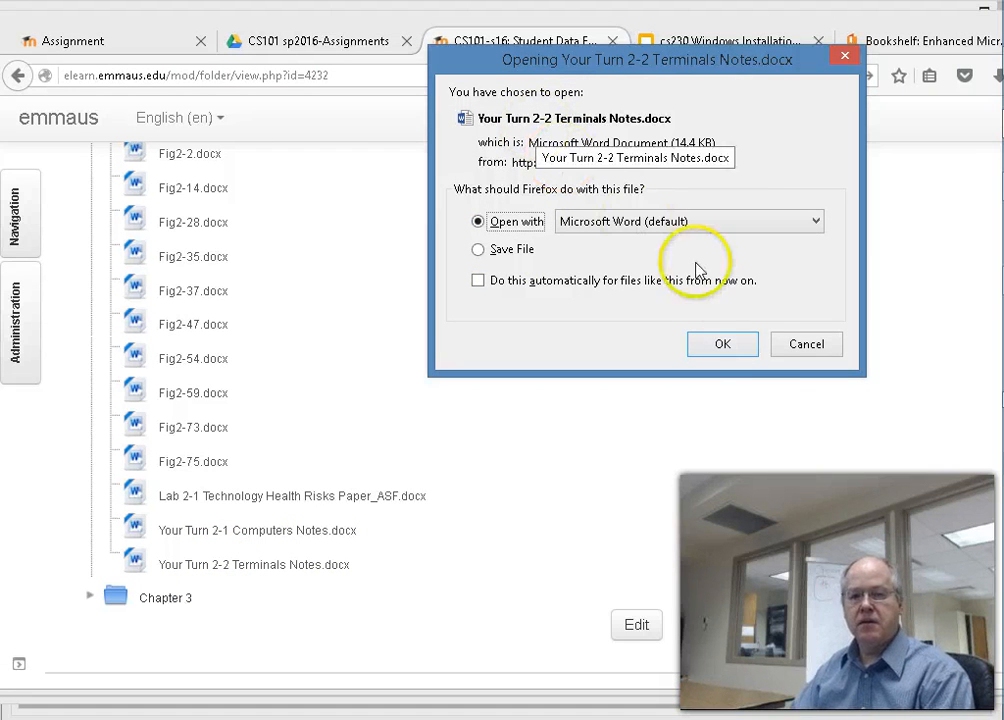
left_click(731, 344)
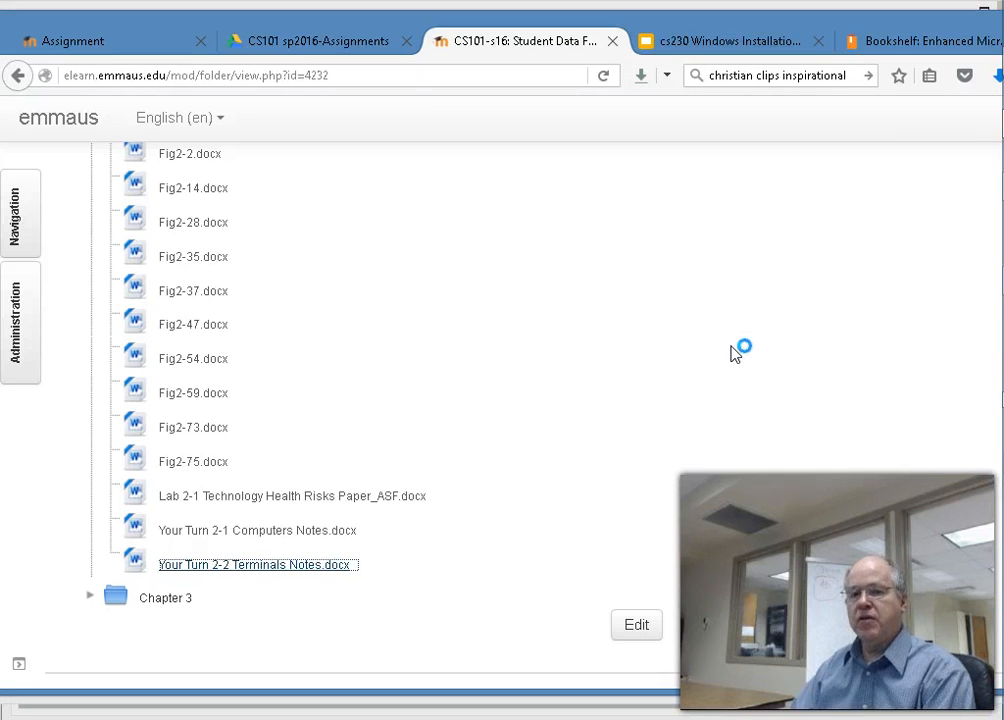
left_click(764, 350)
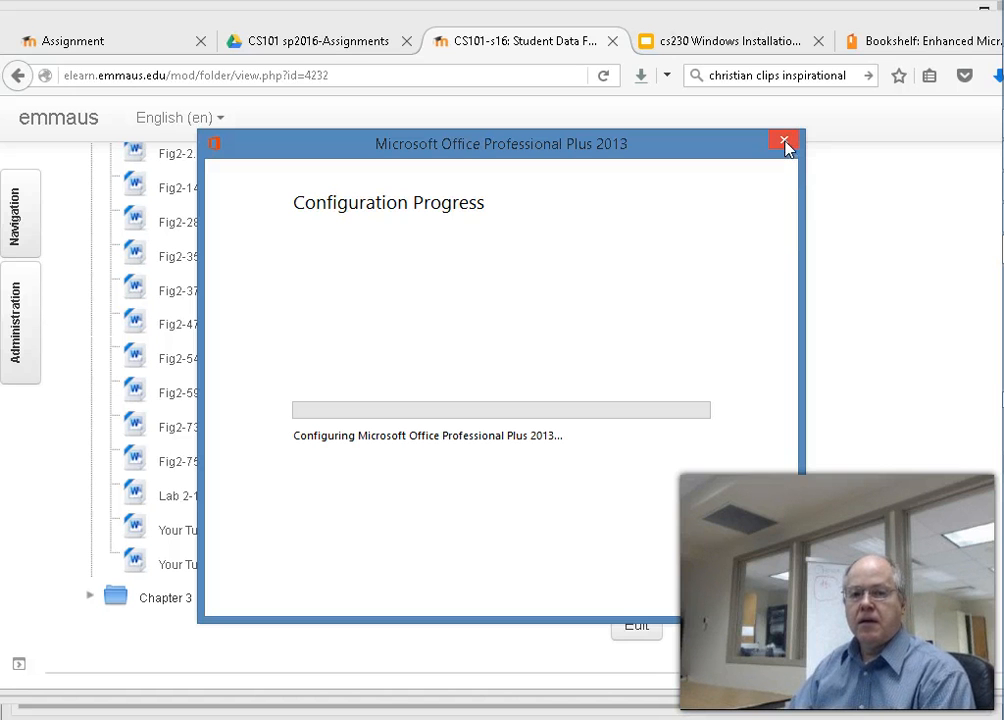
left_click_drag(430, 139, 425, 115)
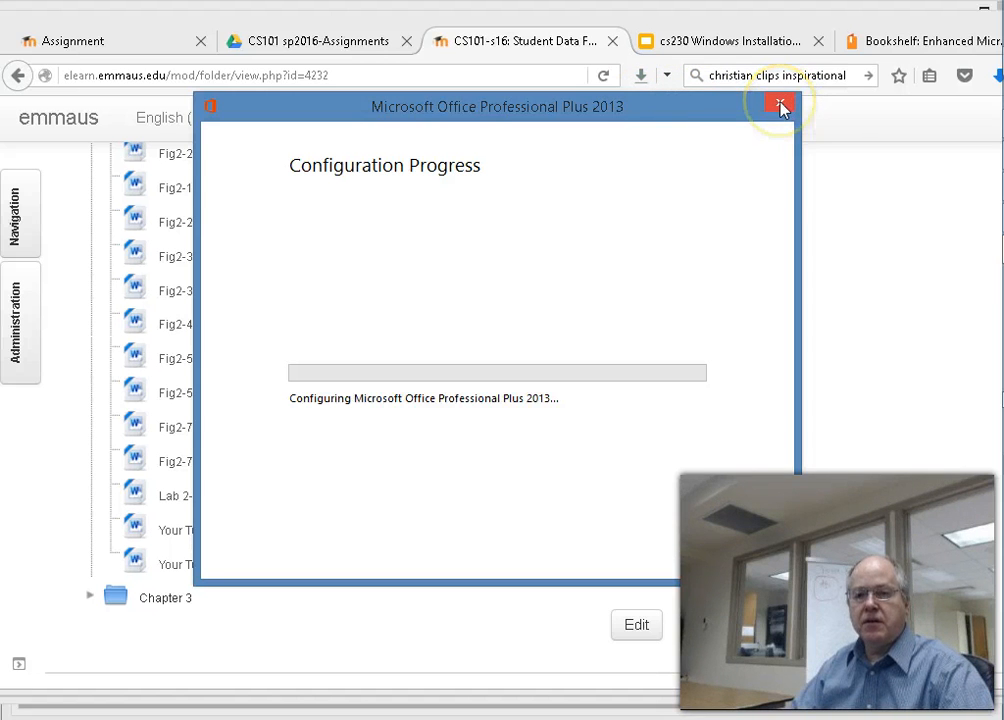
left_click(652, 115)
left_click_drag(652, 115, 641, 155)
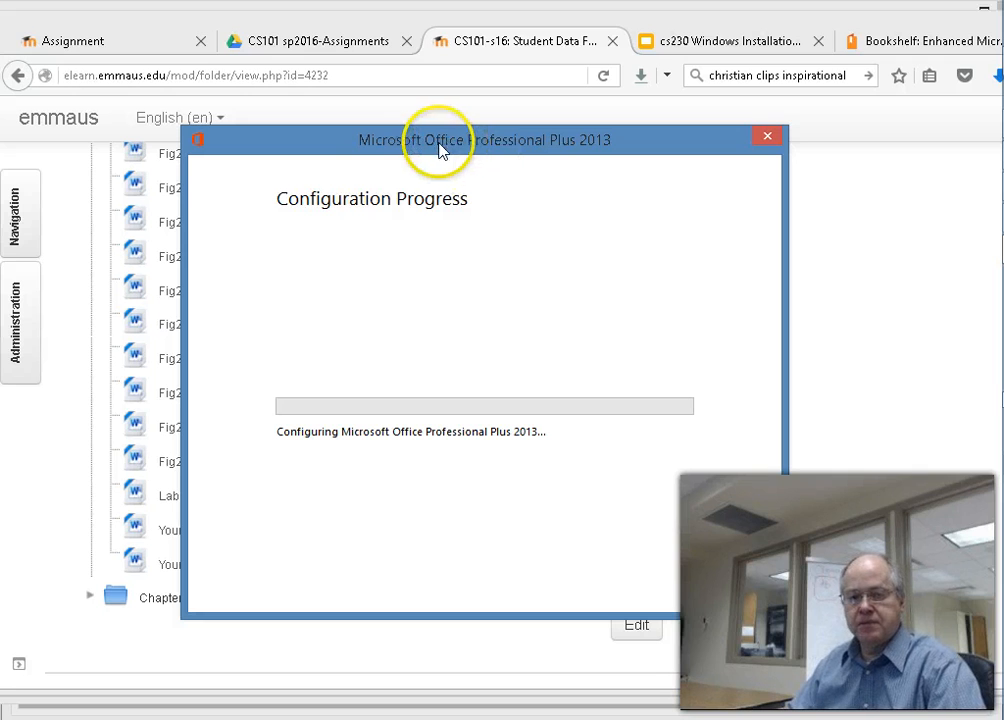
left_click_drag(425, 155, 481, 183)
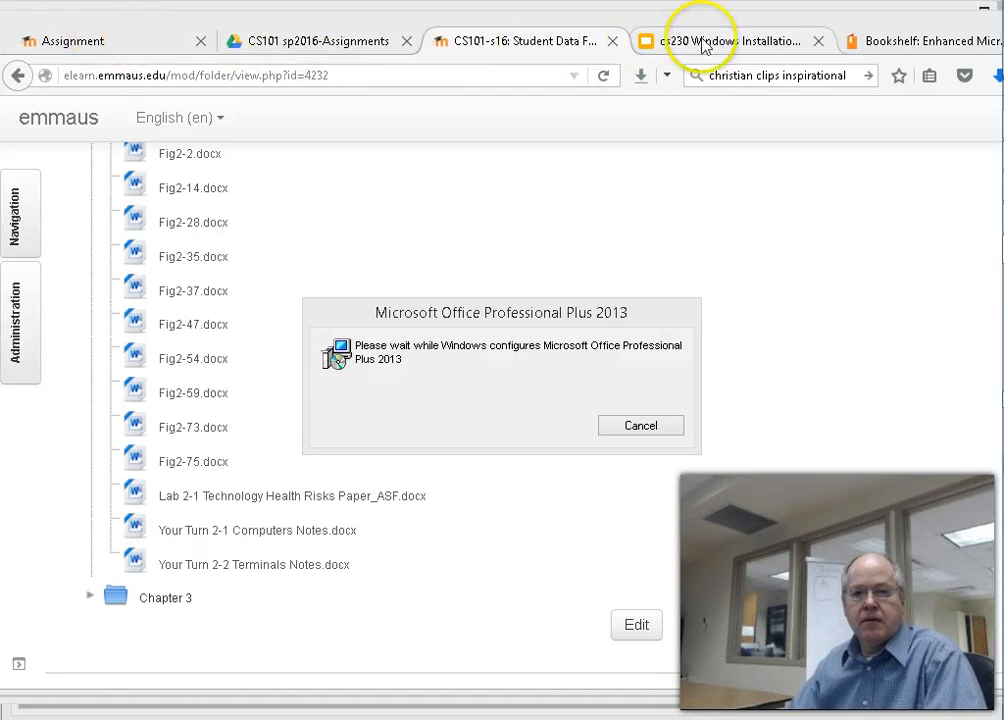
- Return to the textbook's page WD 136 with the research paper project
left_click(904, 45)
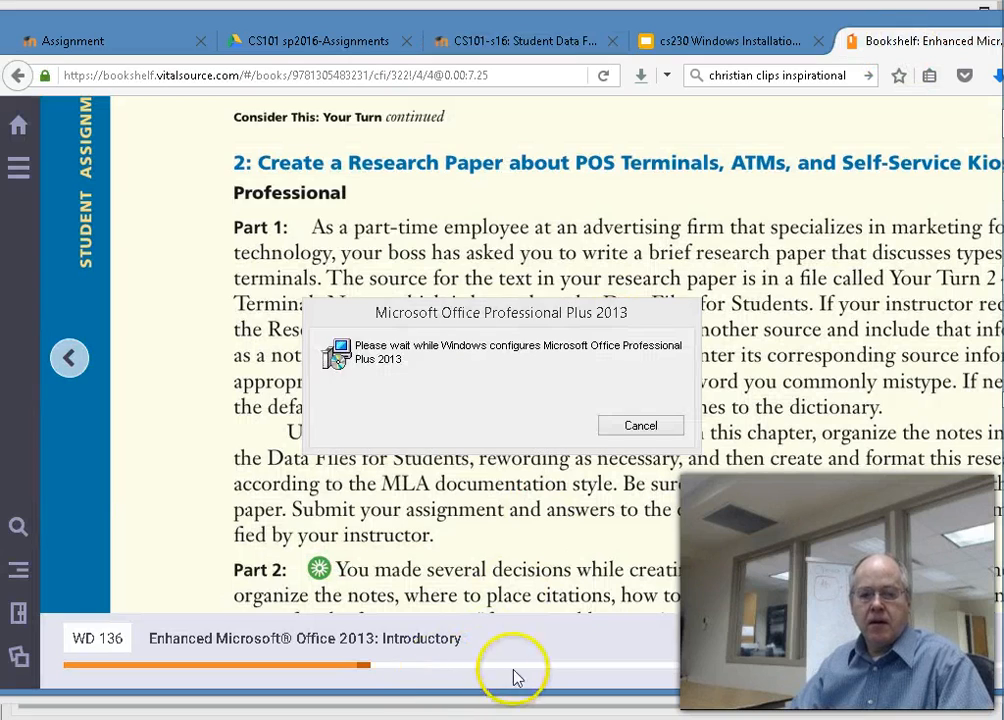
- Shift the textbook window so the project text is readable and dismiss the Office configuration and repair messages
left_click_drag(745, 28, 563, 18)
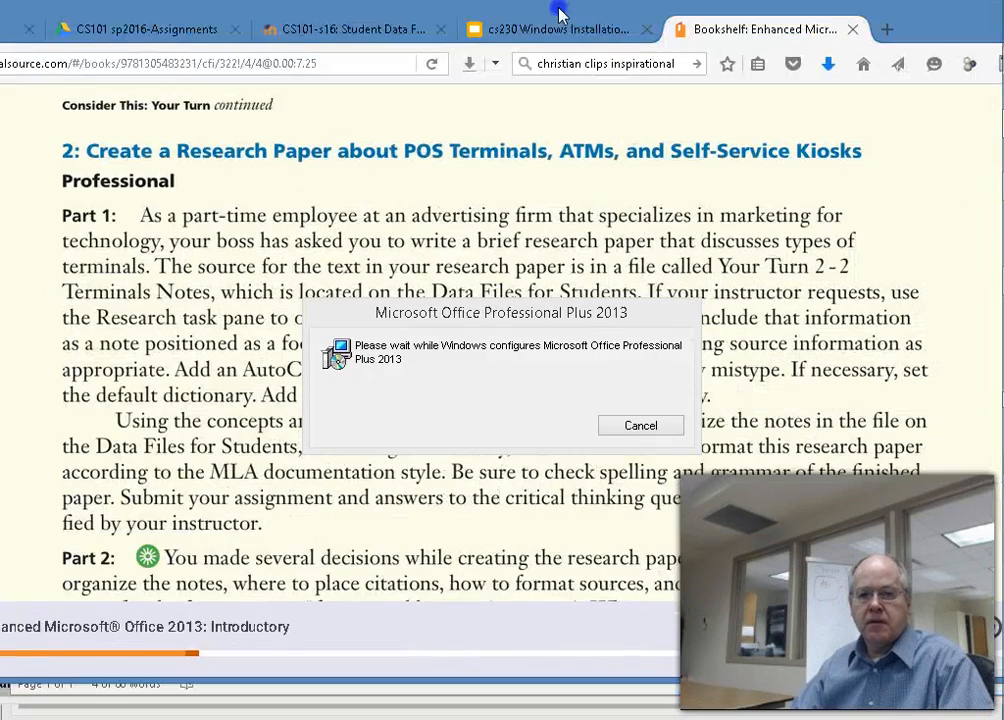
left_click(505, 312)
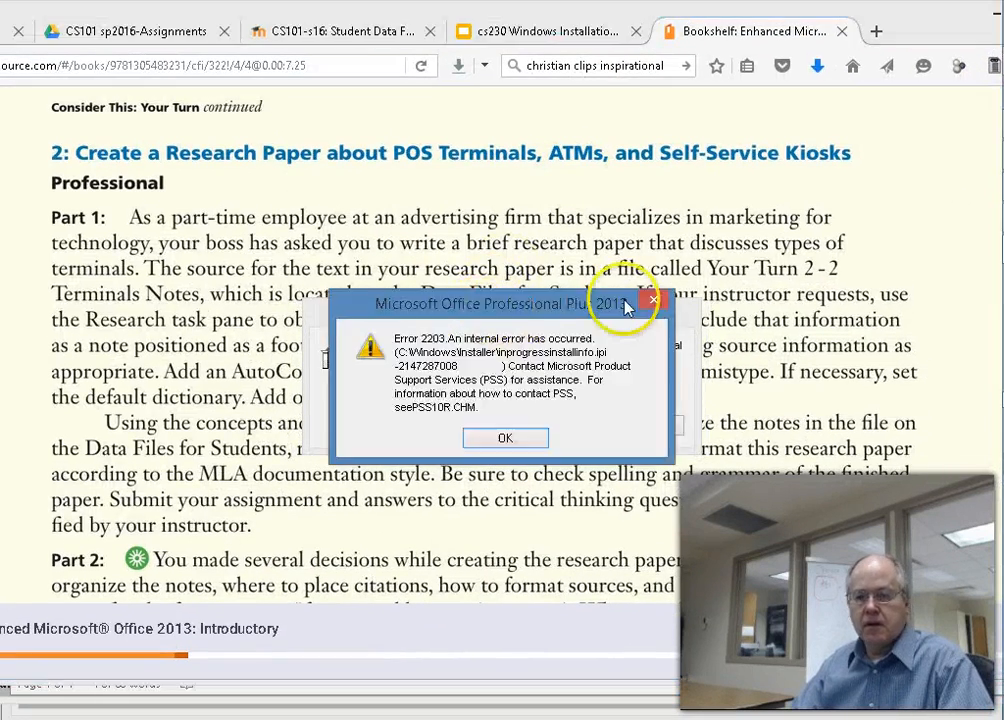
left_click_drag(505, 305, 1000, 280)
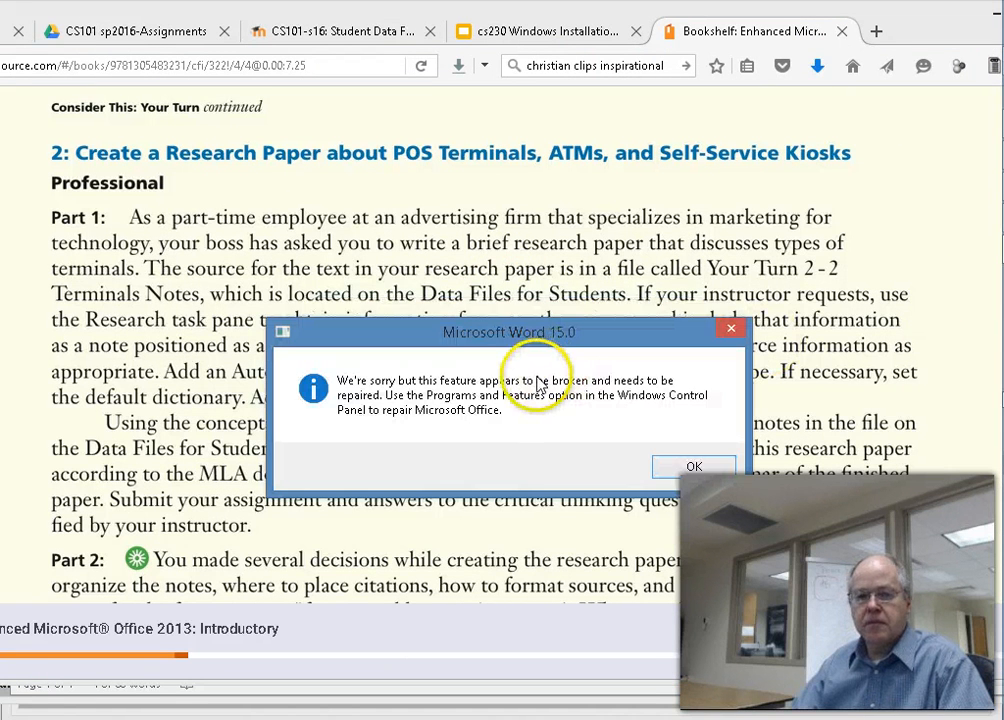
left_click(690, 467)
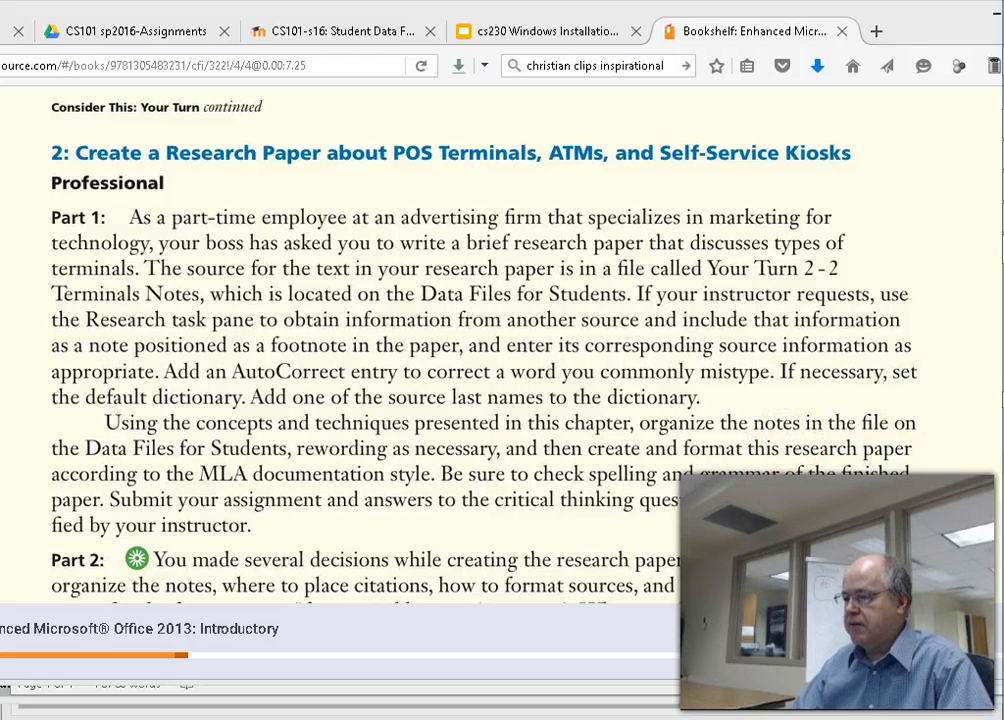
- Move the Your Turn 2-2 Terminals Notes window into view and read the notes through to the conclusion
left_click_drag(874, 207, 648, 4)
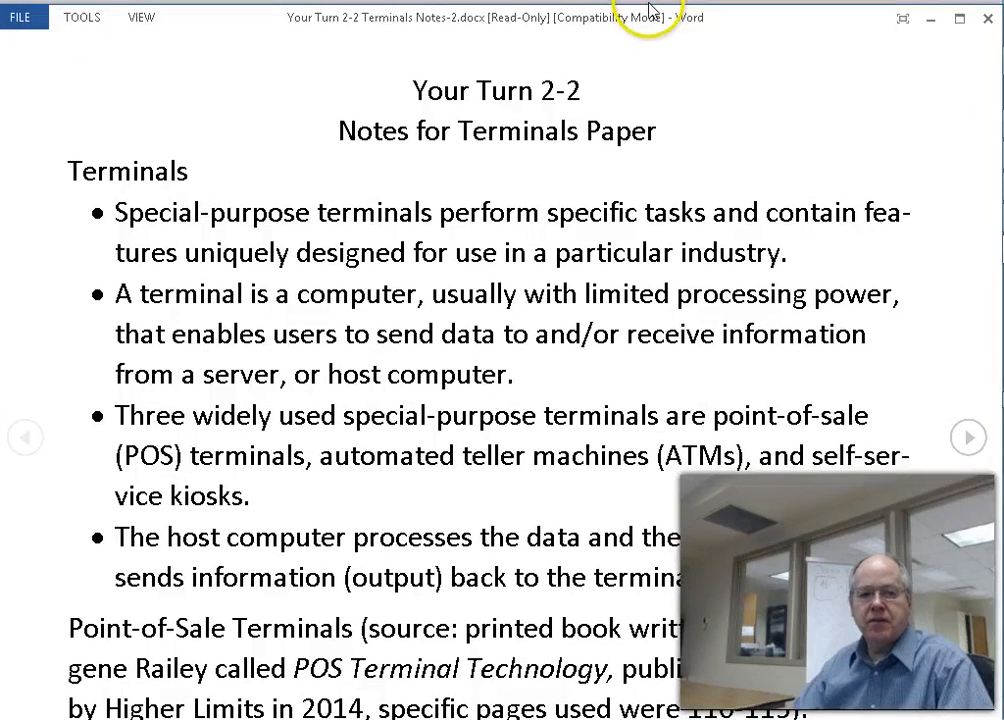
scroll(696, 250, "down", 10)
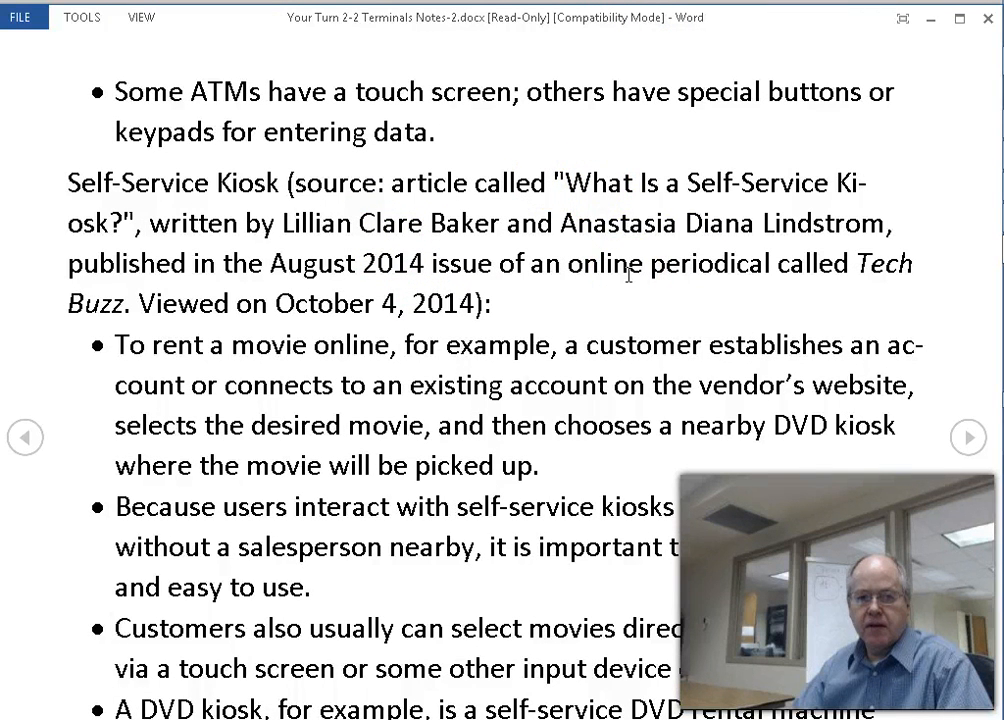
scroll(628, 273, "down", 10)
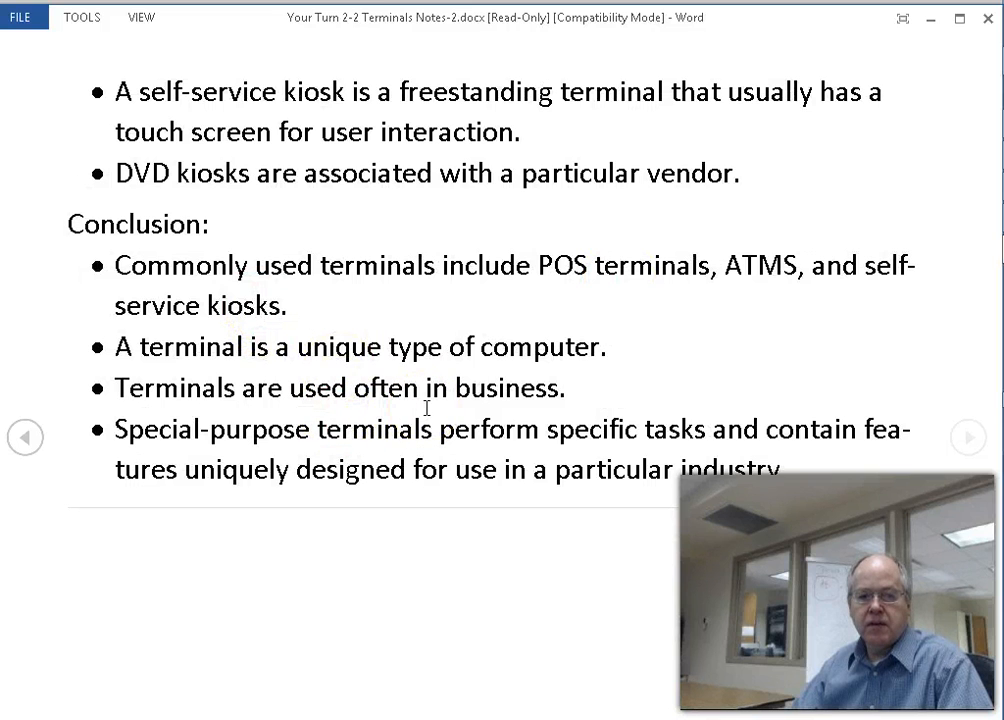
key("ctrl+Home")
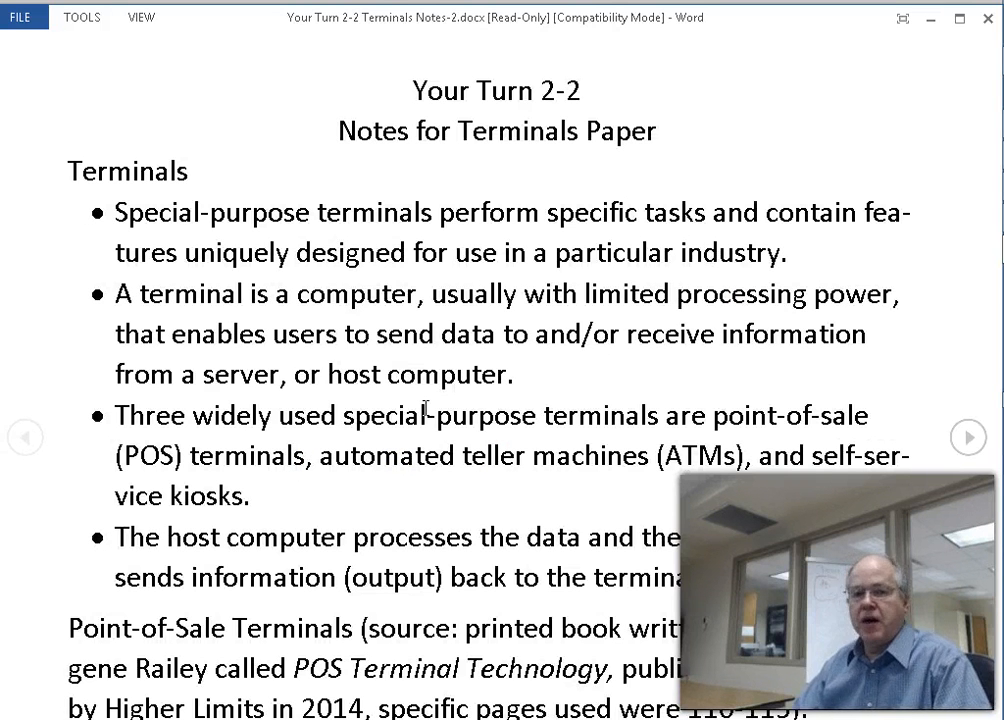
scroll(425, 403, "down", 1)
scroll(425, 396, "up", 1)
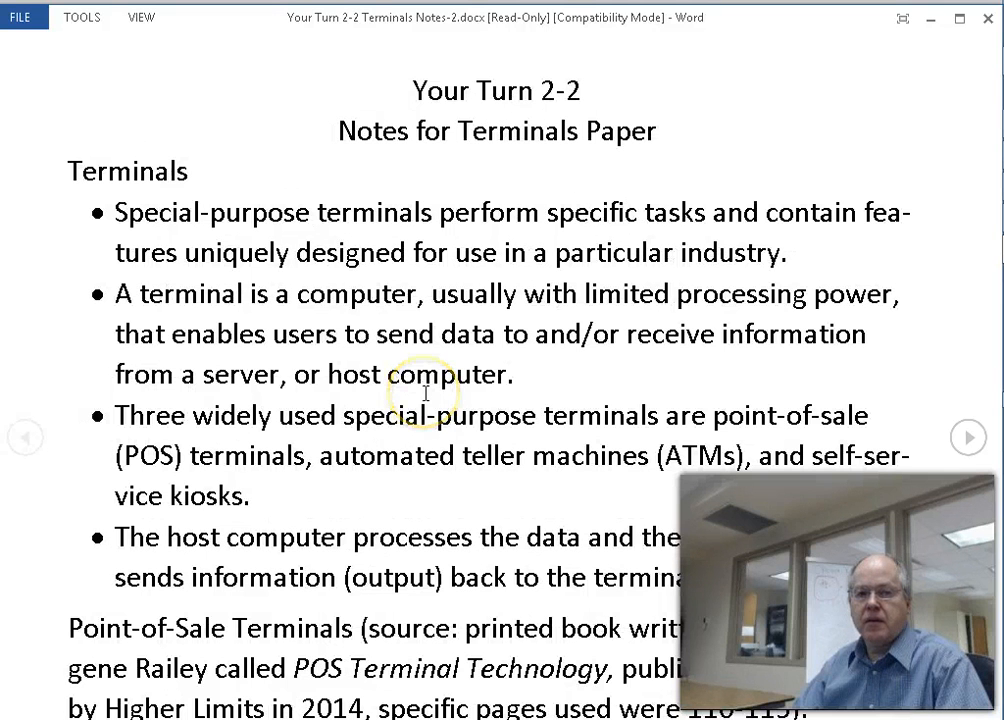
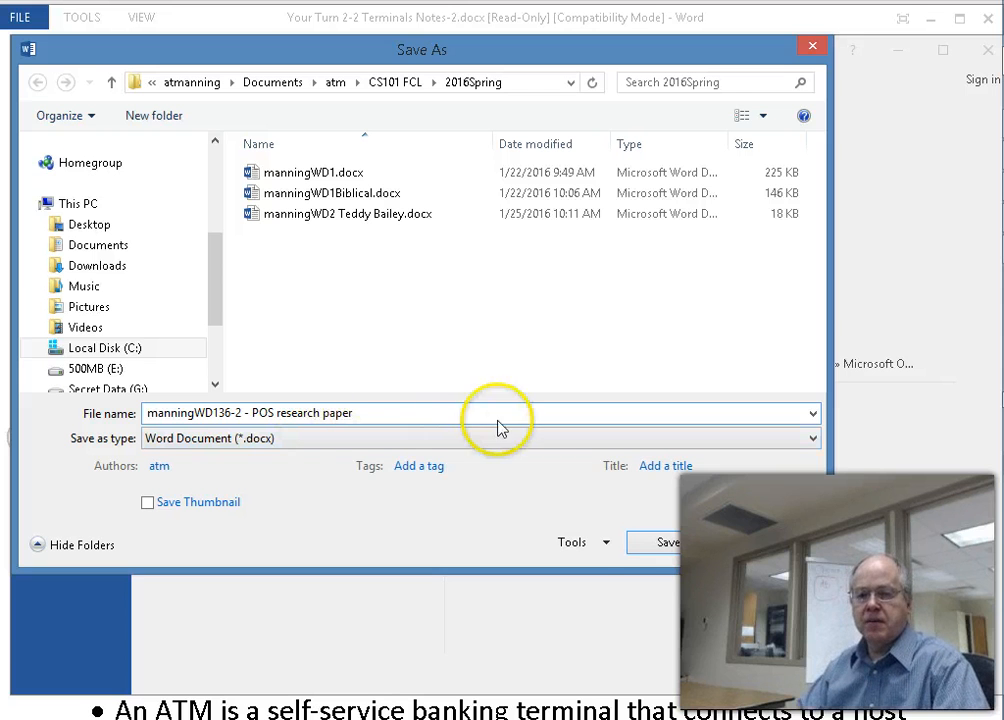
- Save the new document in the 2016Spring folder as a Word file named with the surname and "WD136-2 - POS research paper"
left_click(668, 543)
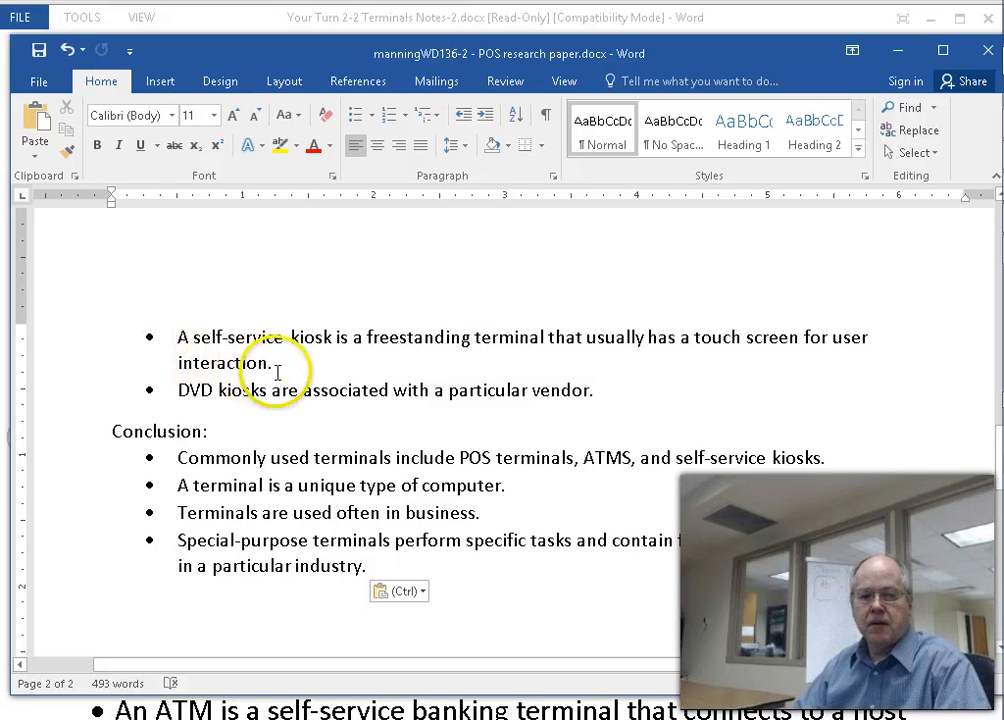
scroll(277, 373, "down", 1)
scroll(277, 373, "up", 10)
scroll(277, 373, "up", 15)
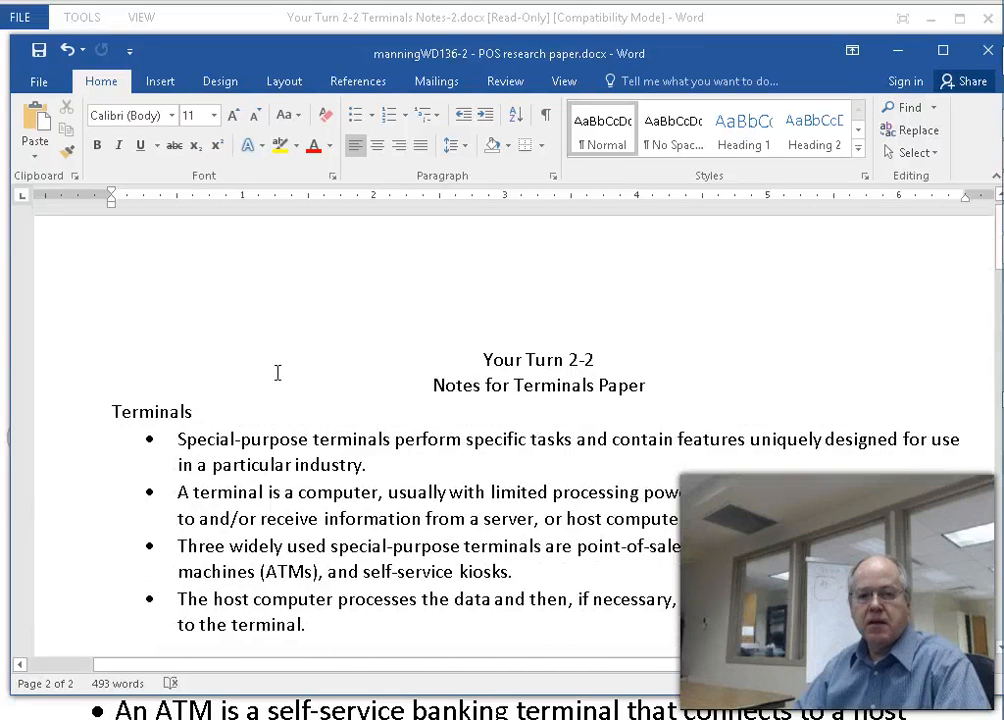
- Remove the bullets from the four points under the Terminals heading
scroll(277, 373, "down", 1)
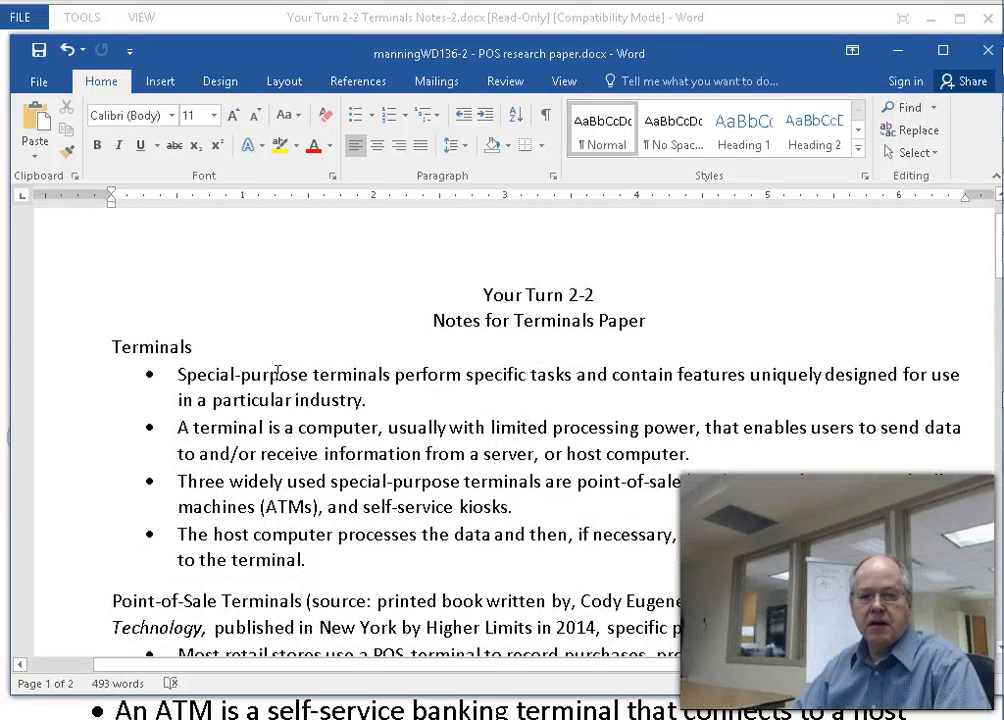
scroll(277, 373, "down", 1)
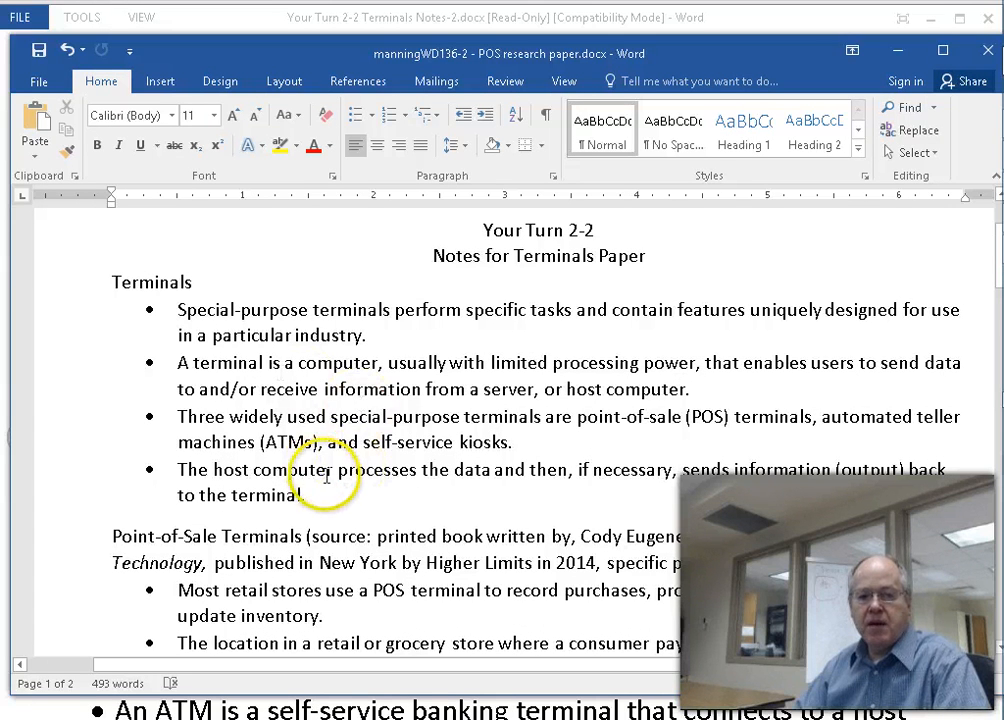
scroll(332, 459, "down", 1)
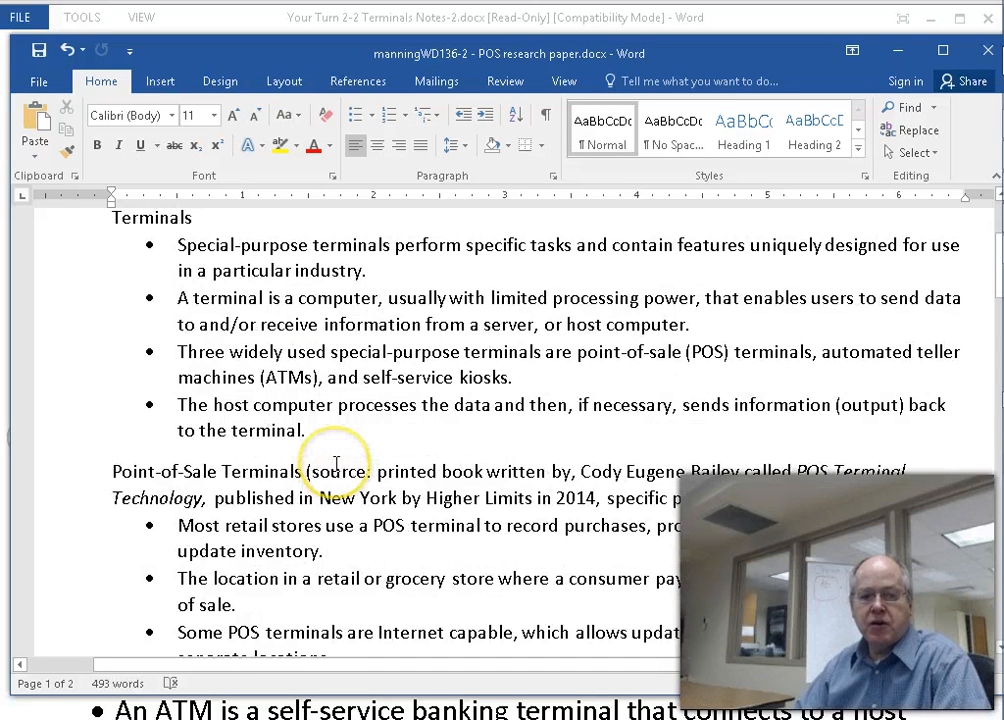
scroll(338, 445, "up", 1)
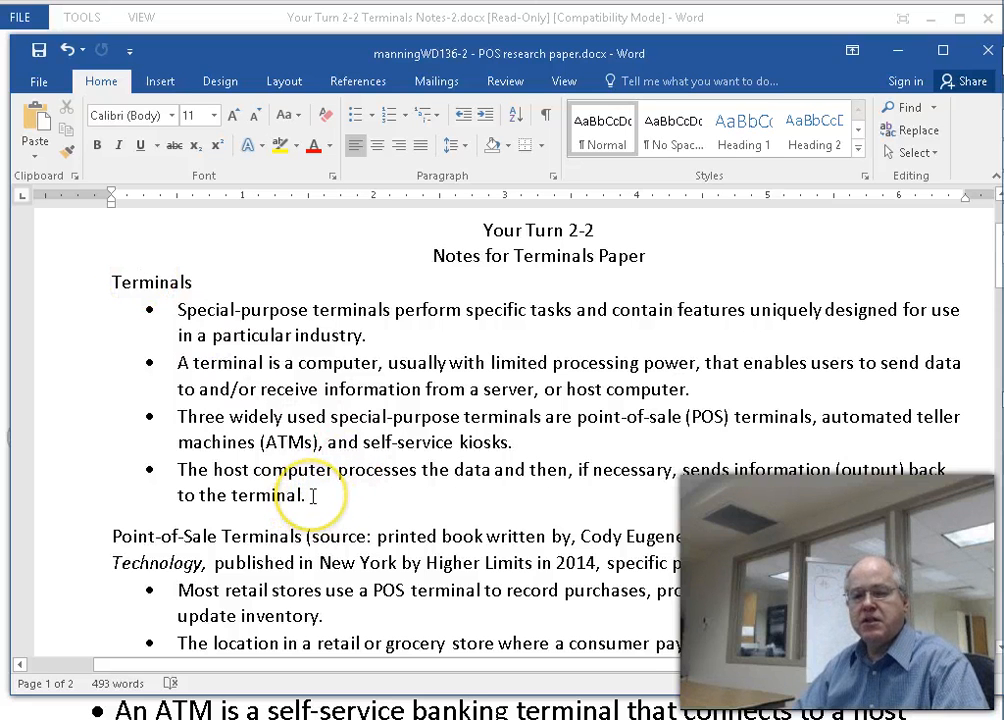
left_click_drag(313, 496, 145, 311)
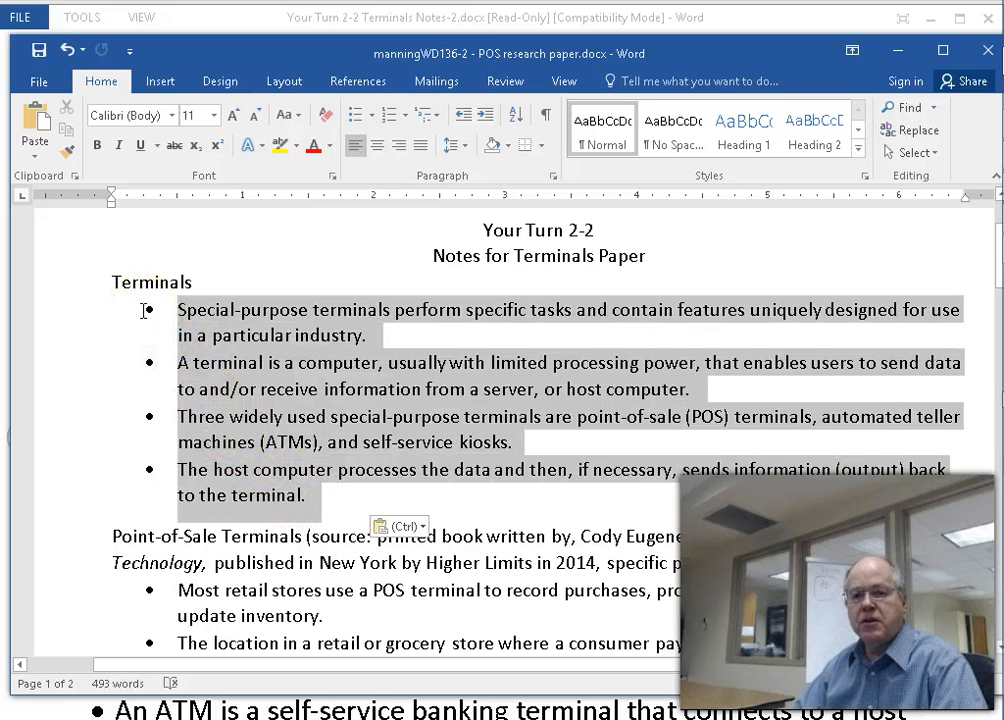
left_click(359, 117)
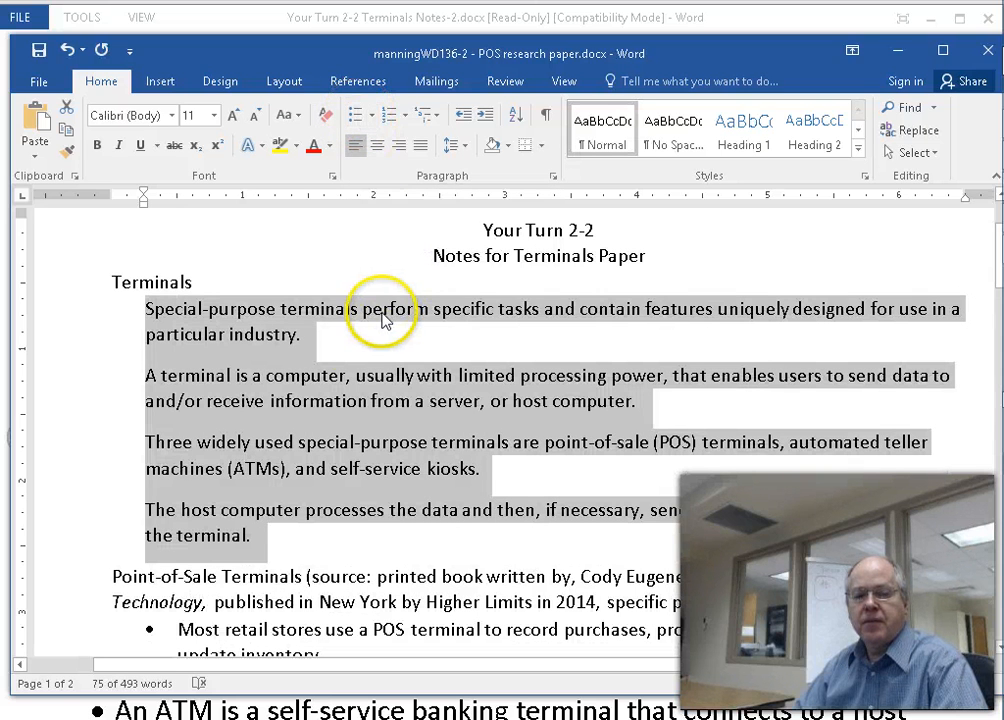
- Join the four unbulleted Terminals points into one continuous paragraph
left_click(144, 399)
key("Up")
key("BackSpace")
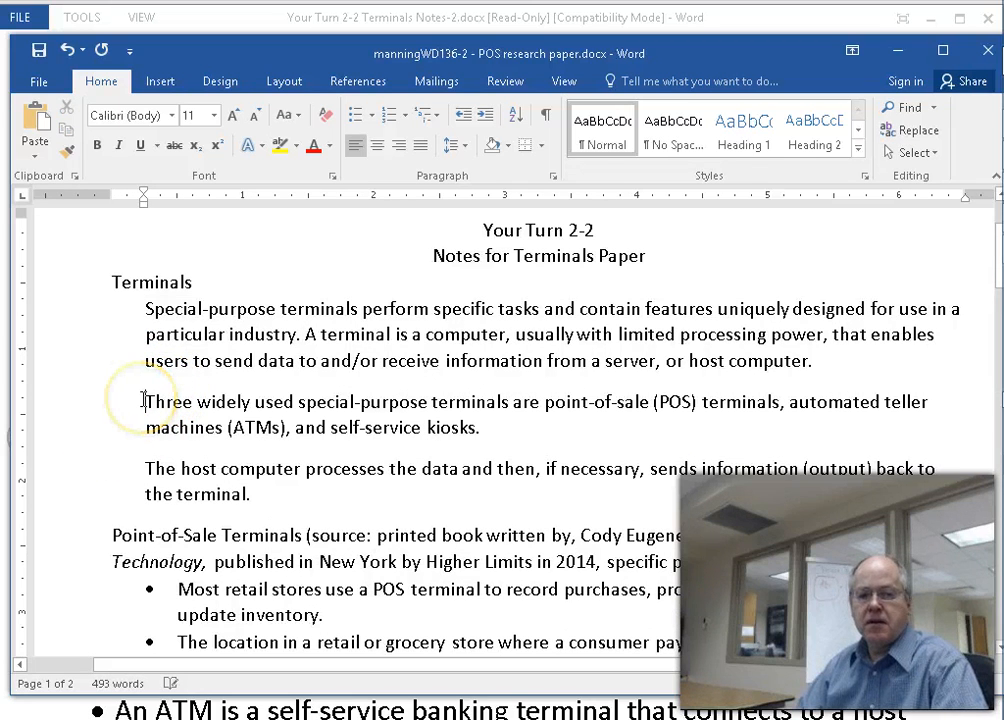
key("BackSpace")
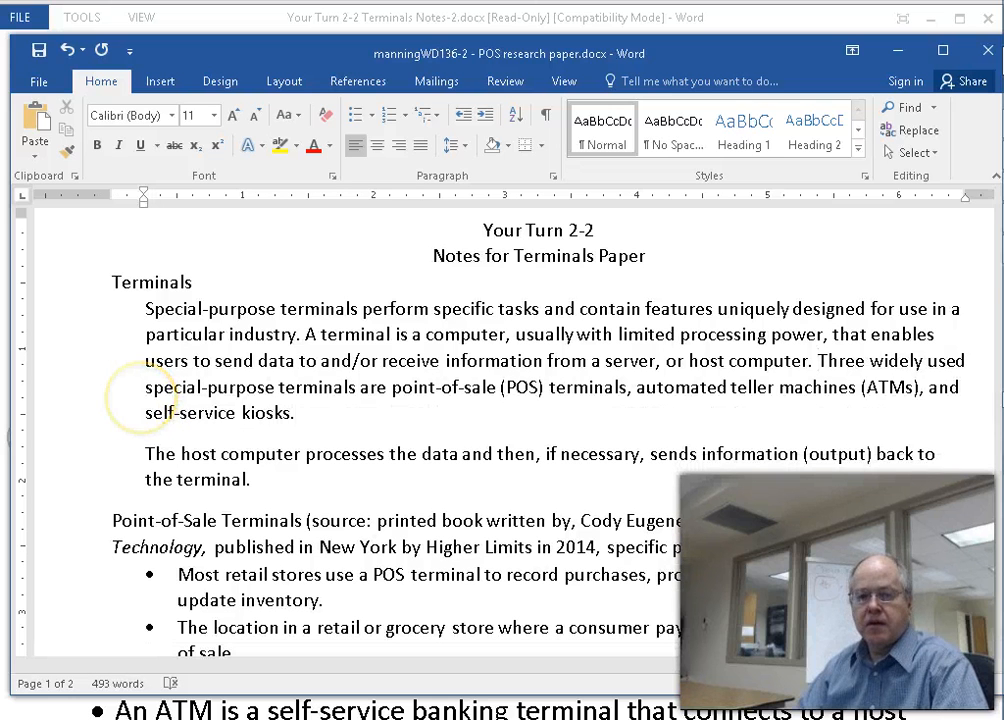
left_click(145, 453)
key("BackSpace")
key("BackSpace")
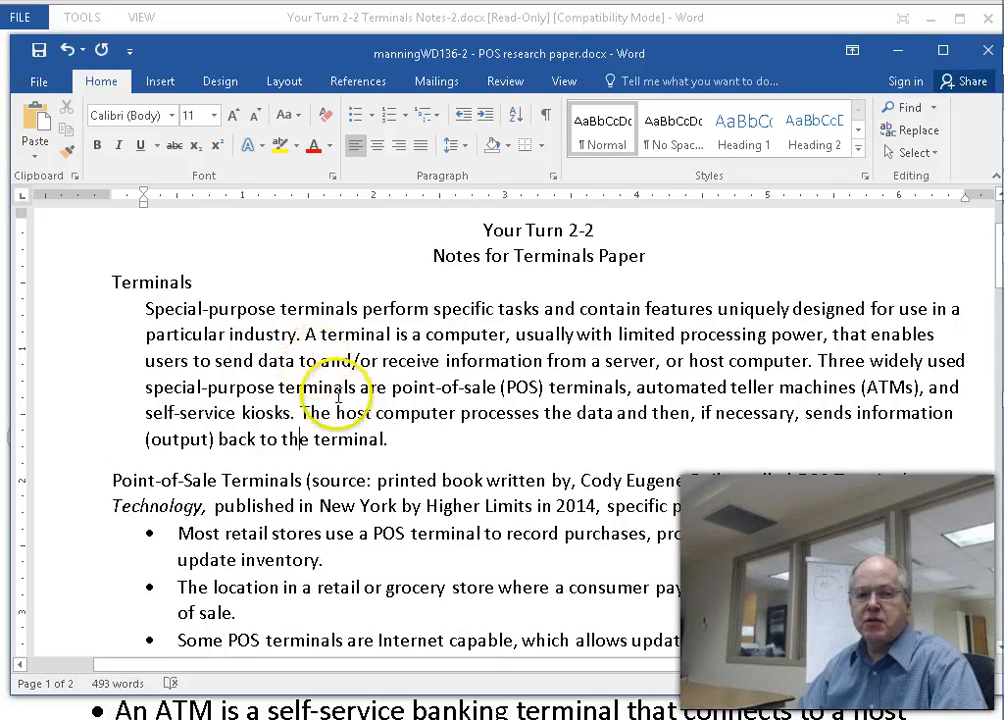
- Insert an extra space after "particular industry." in the Terminals paragraph
scroll(403, 485, "down", 1)
scroll(403, 485, "up", 1)
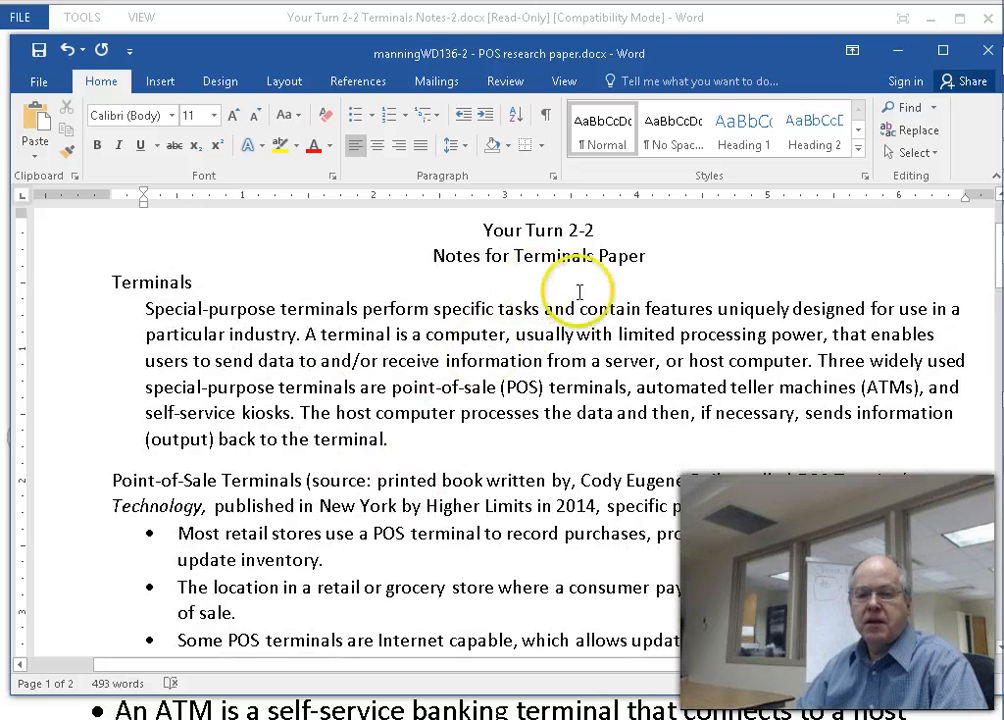
scroll(548, 364, "down", 1)
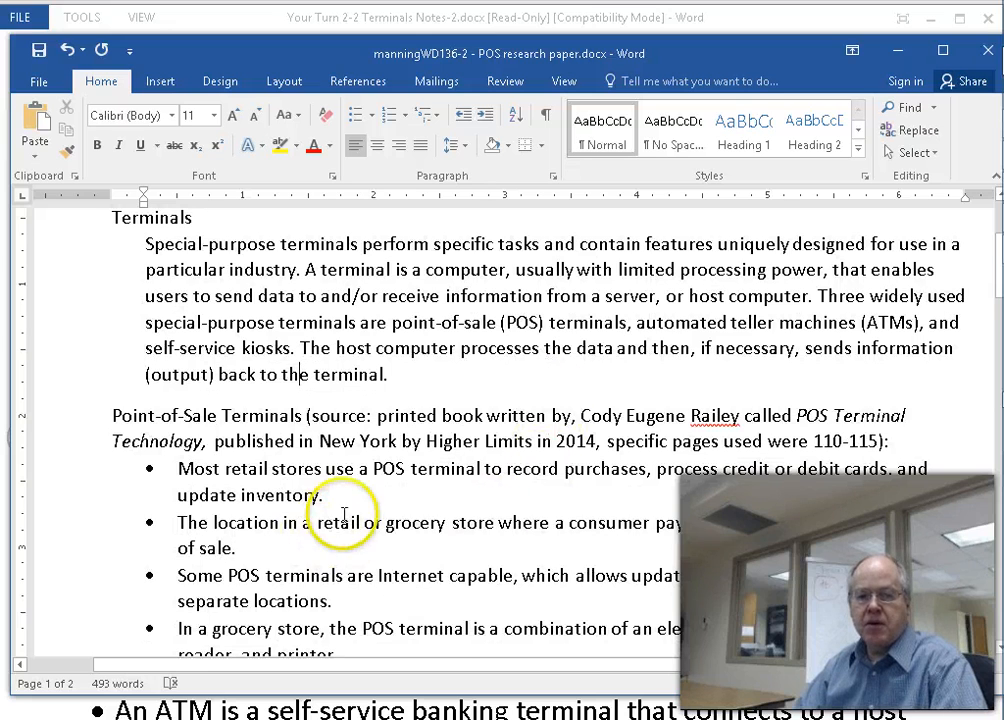
scroll(369, 507, "down", 1)
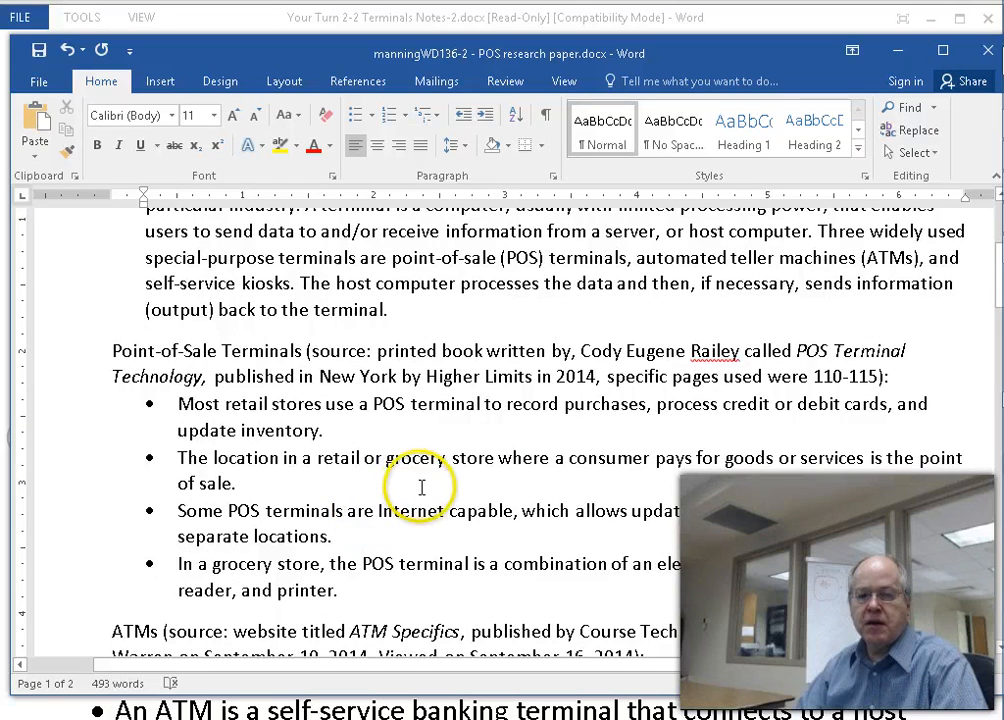
scroll(415, 480, "up", 2)
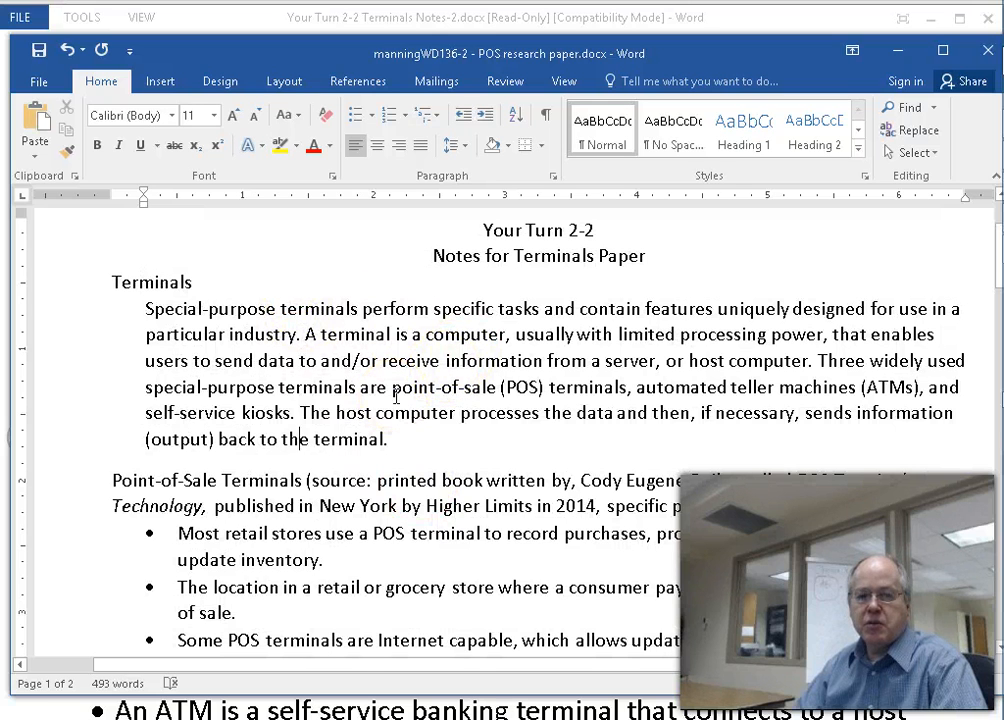
left_click(303, 335)
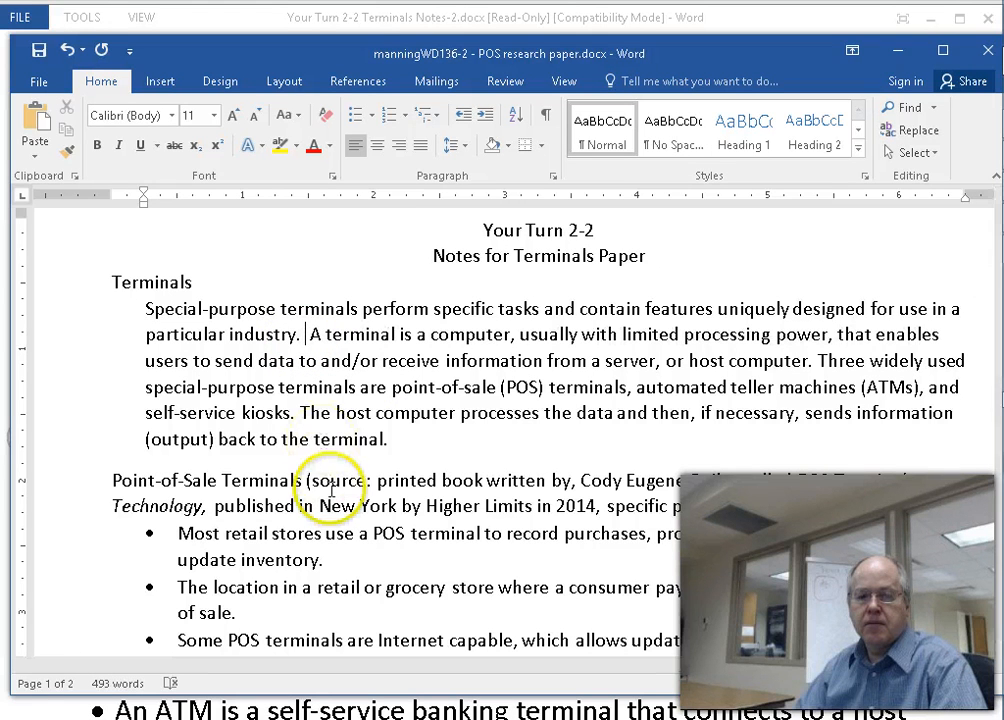
- Remove the bullets from the four points under the Point-of-Sale Terminals source line
scroll(333, 486, "down", 1)
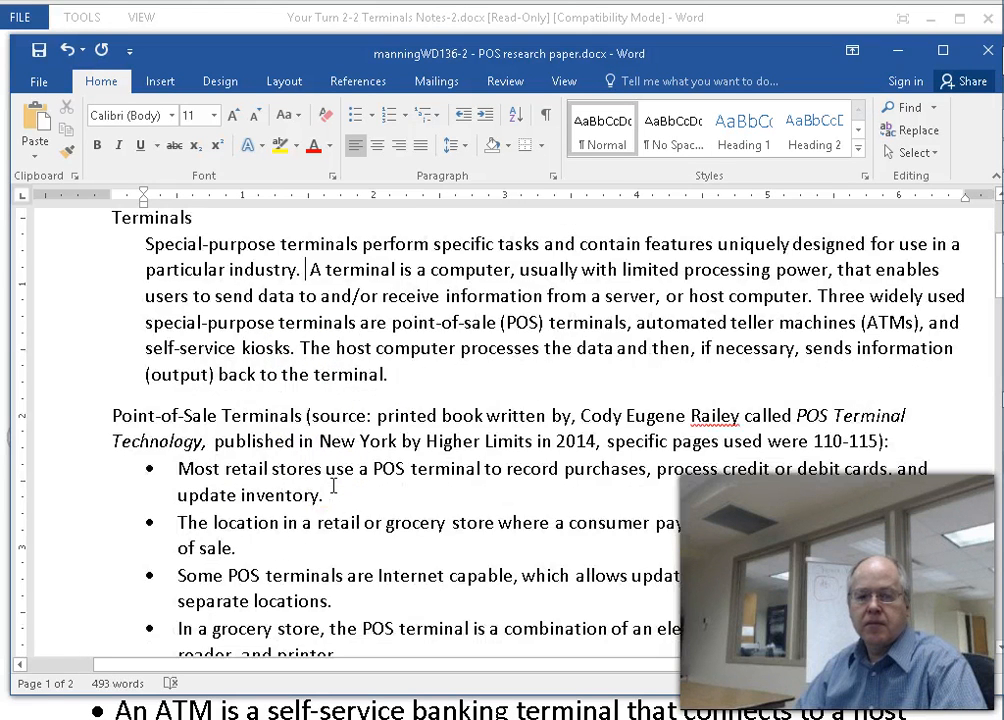
scroll(333, 486, "down", 4)
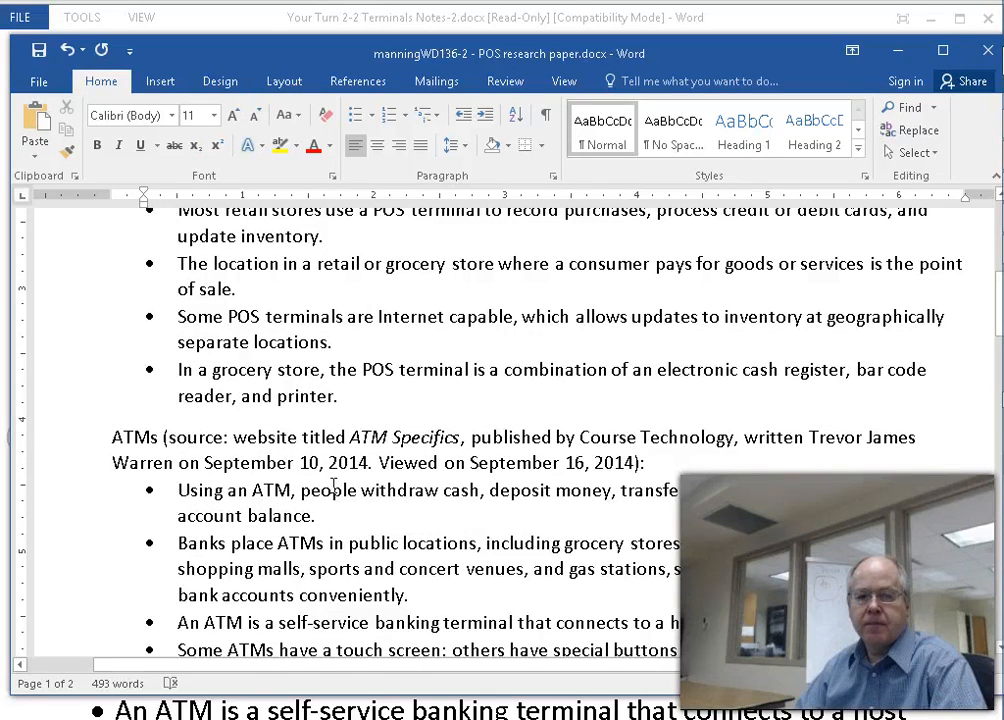
scroll(333, 486, "down", 3)
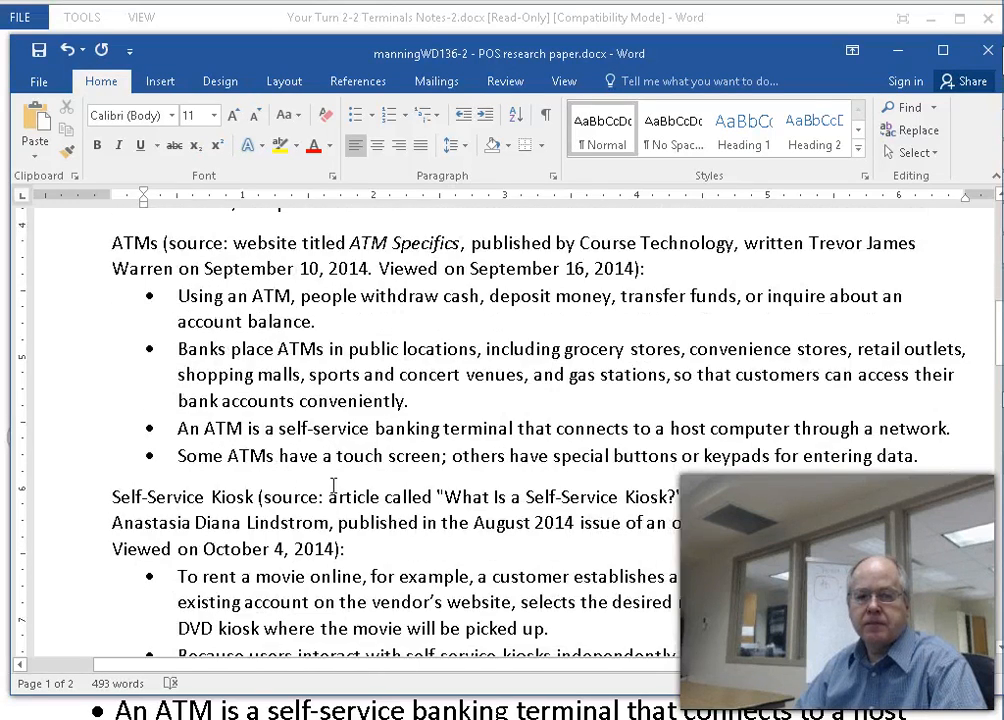
scroll(333, 486, "up", 8)
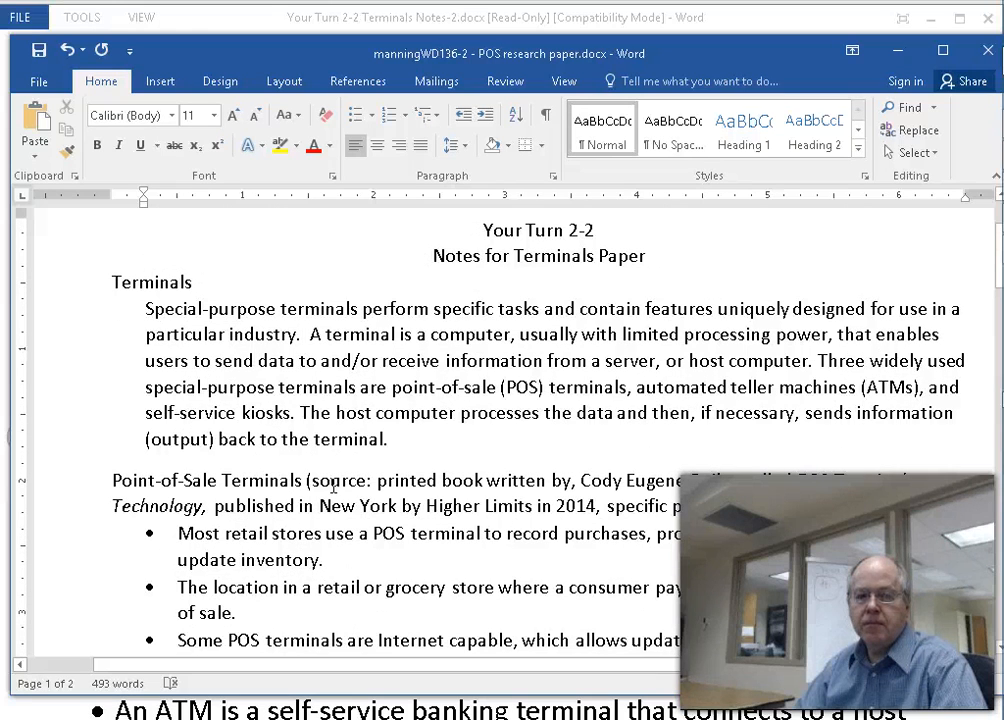
scroll(333, 486, "down", 1)
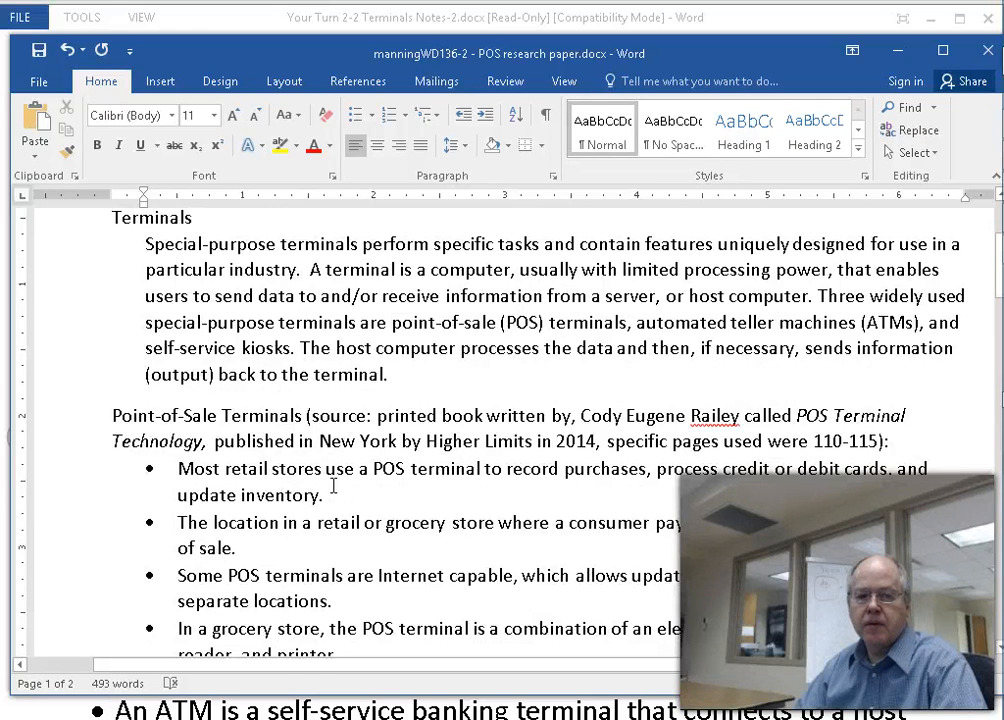
scroll(333, 486, "down", 1)
left_click_drag(350, 591, 135, 414)
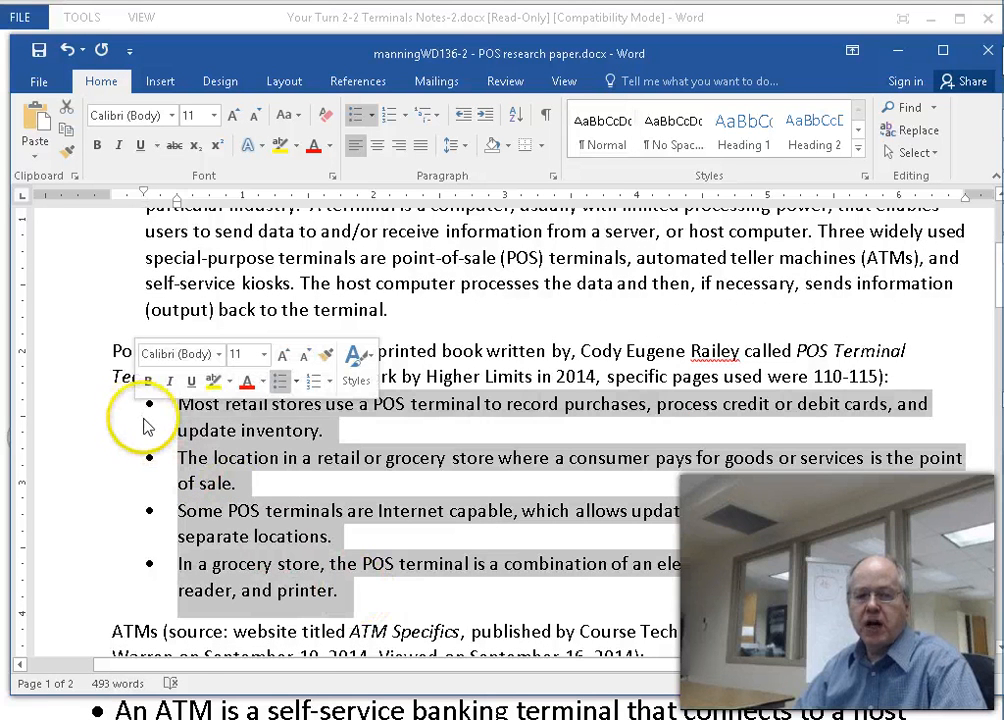
left_click(280, 384)
- Join the four unbulleted points under the Point-of-Sale Terminals source line into one continuous paragraph
left_click(145, 469)
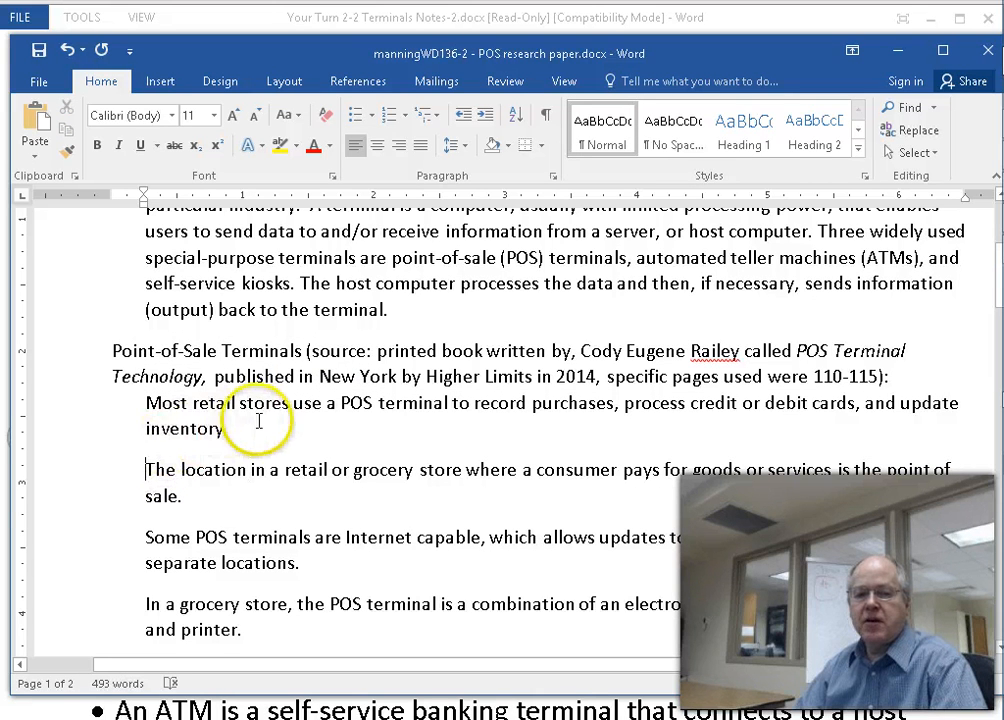
left_click(230, 429, "shift")
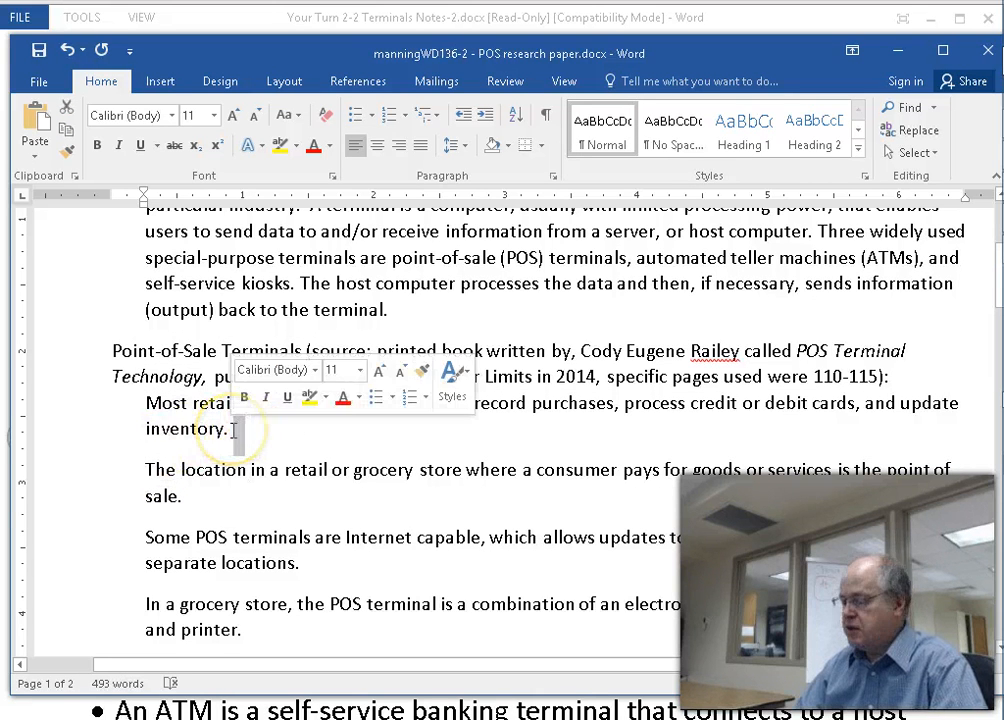
key("Delete")
left_click(146, 496)
left_click(290, 455, "shift")
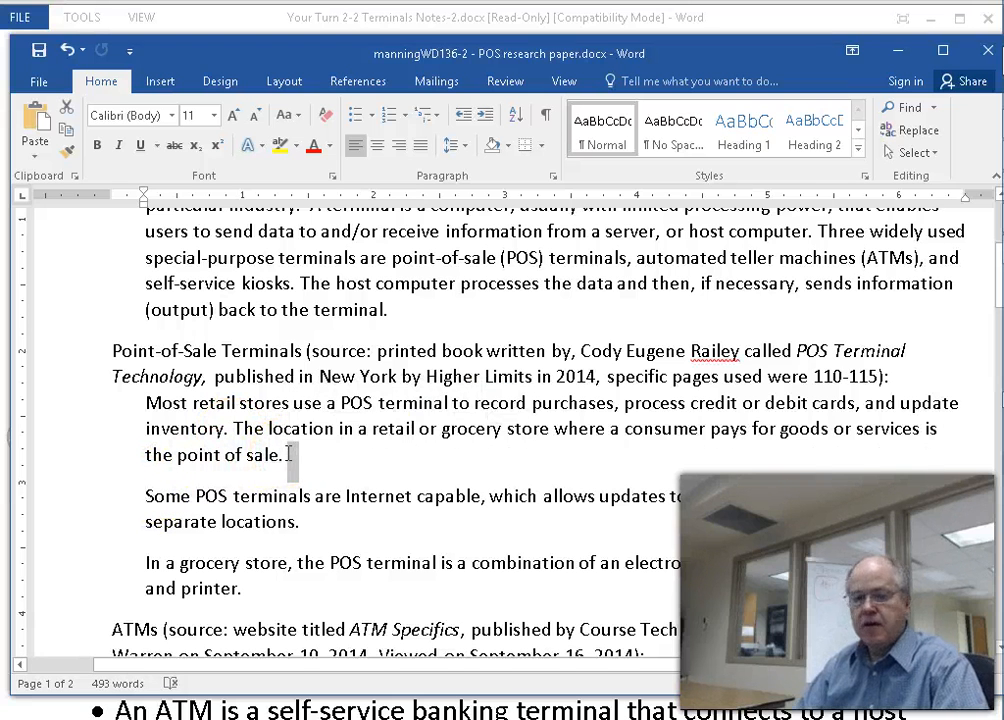
key("Delete")
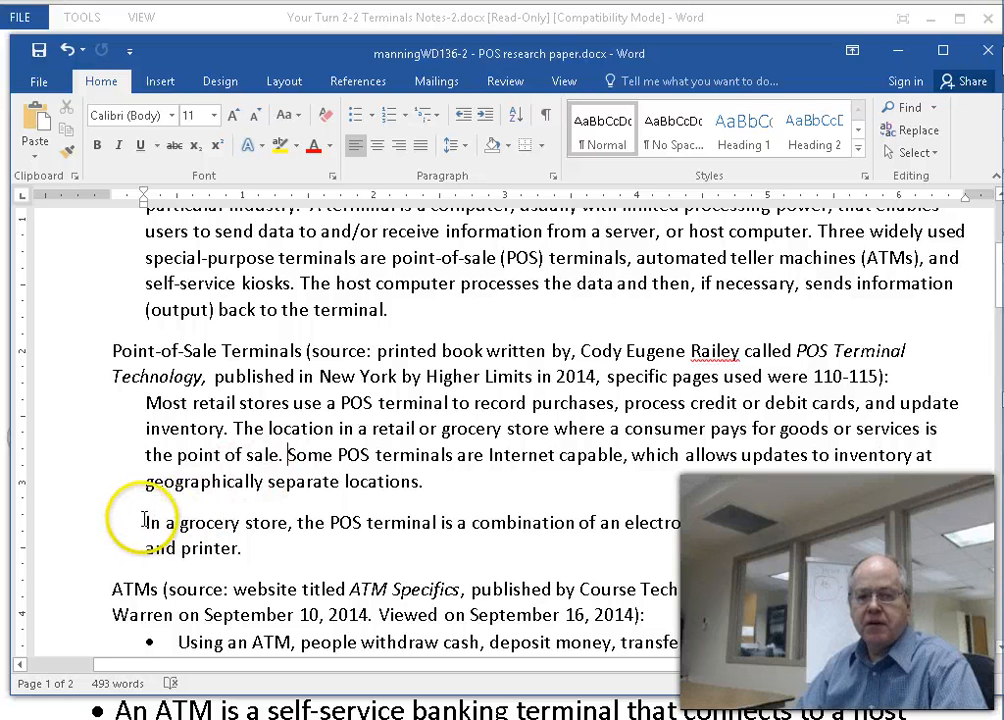
left_click_drag(145, 522, 428, 492)
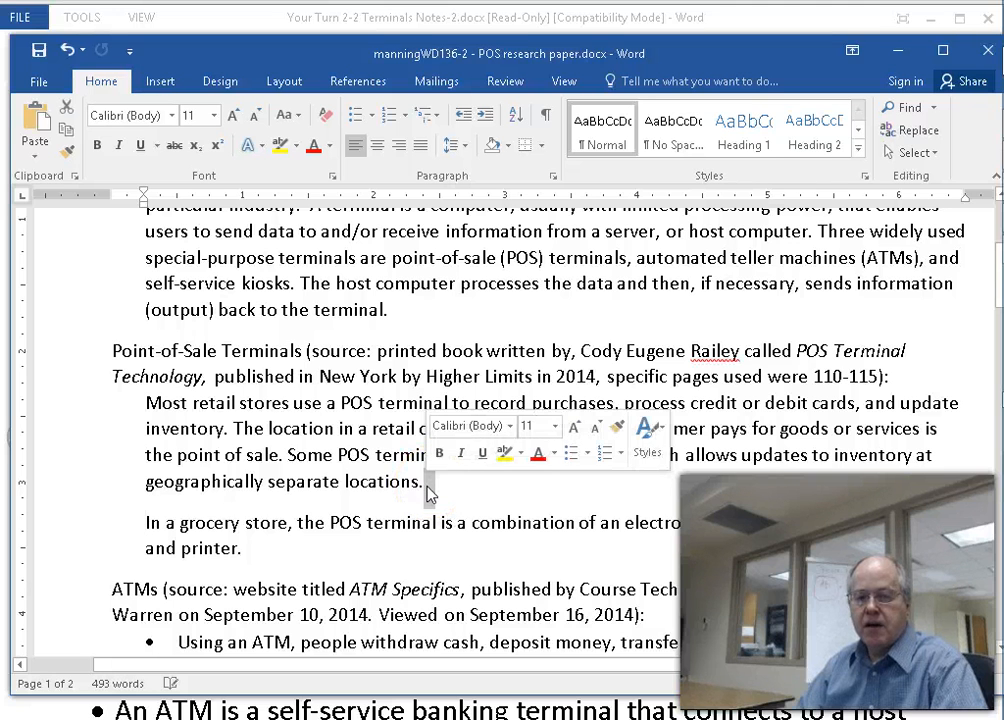
key("Delete")
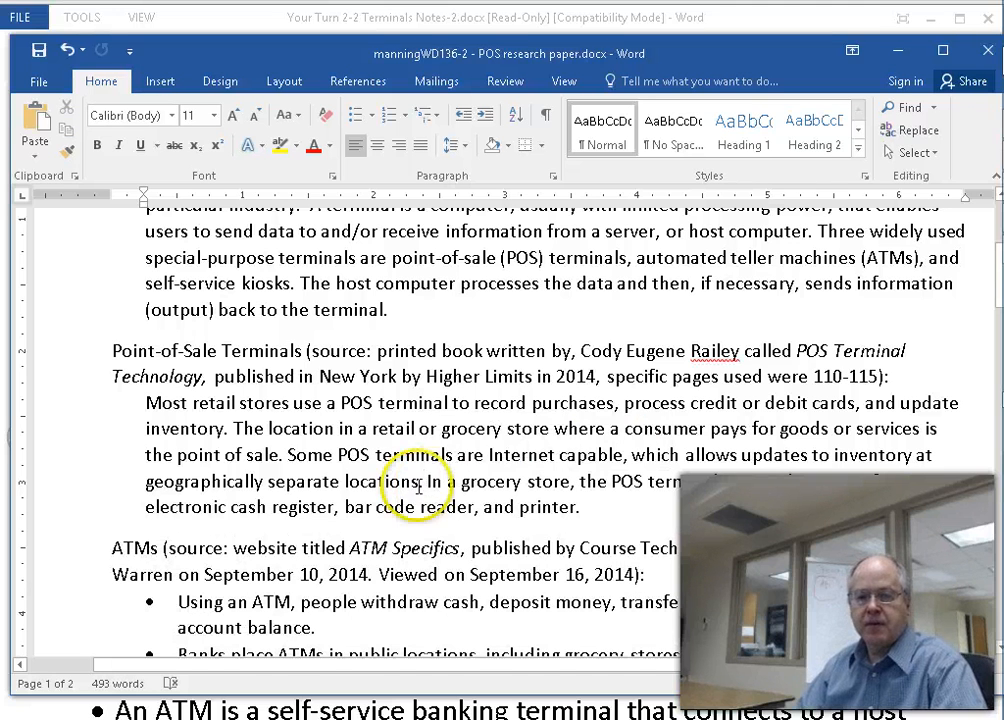
type(".")
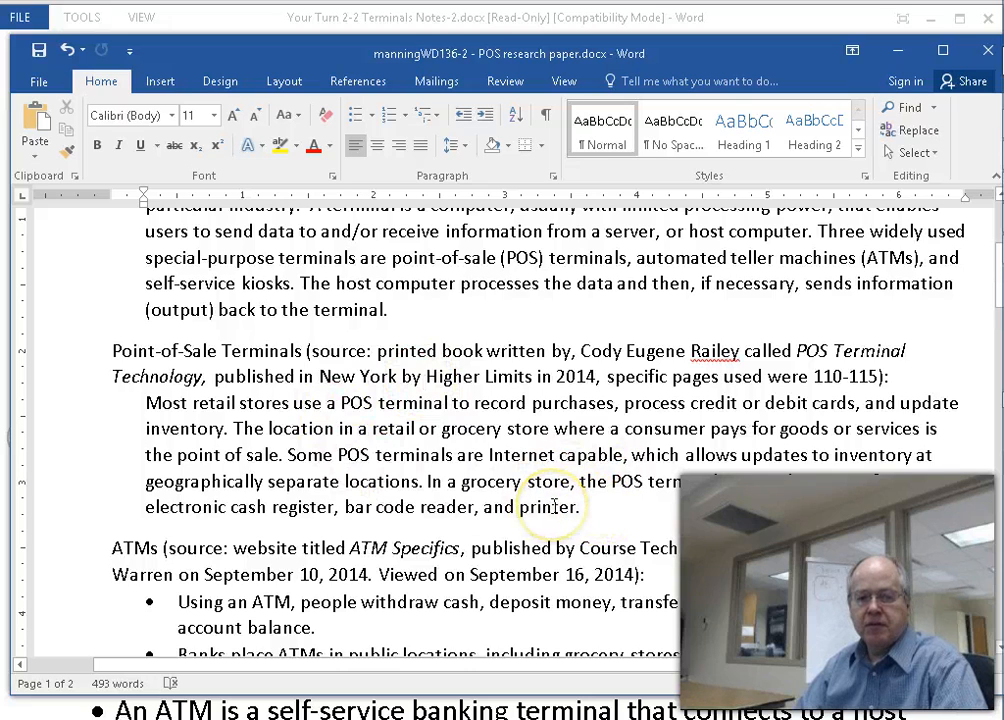
- Remove the bullets from the four points under the ATMs source line
scroll(555, 506, "down", 3)
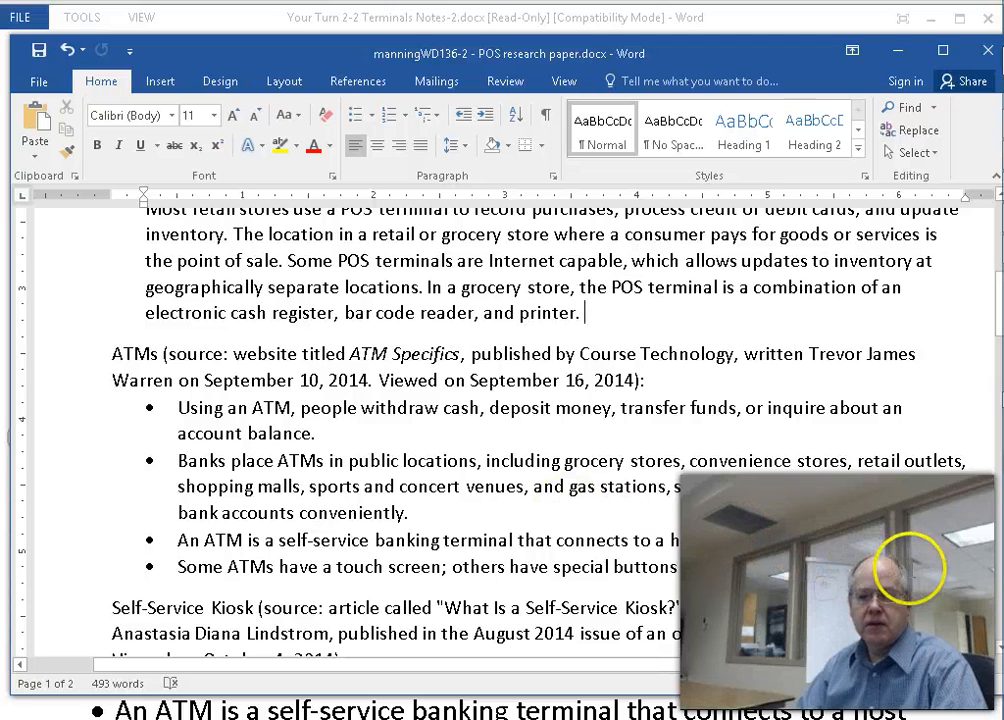
left_click_drag(919, 572, 117, 408)
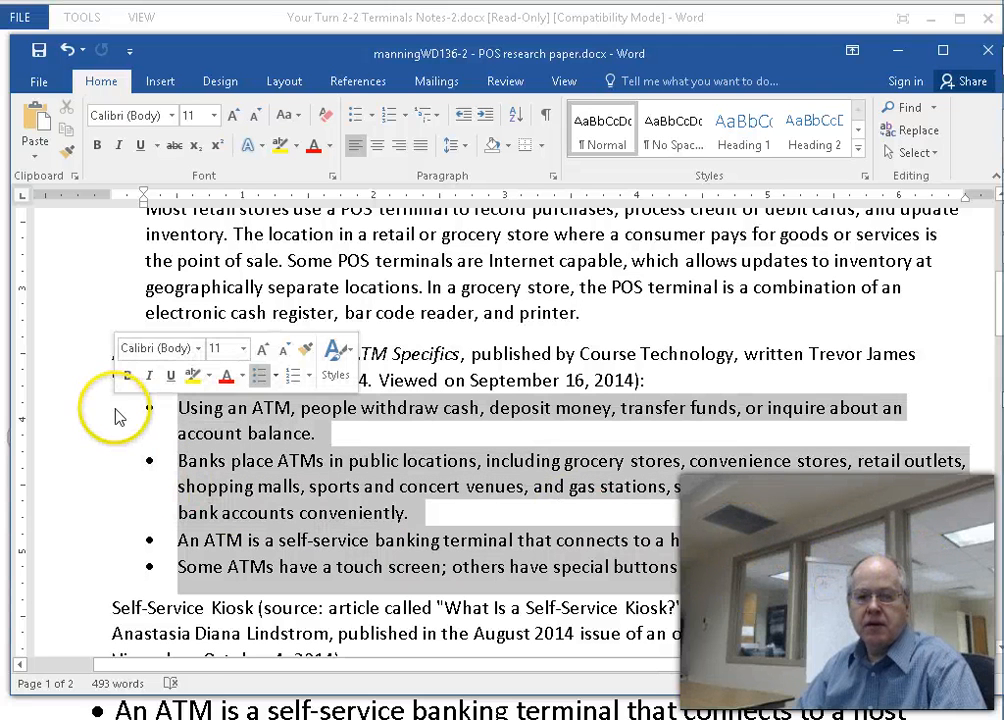
left_click(258, 376)
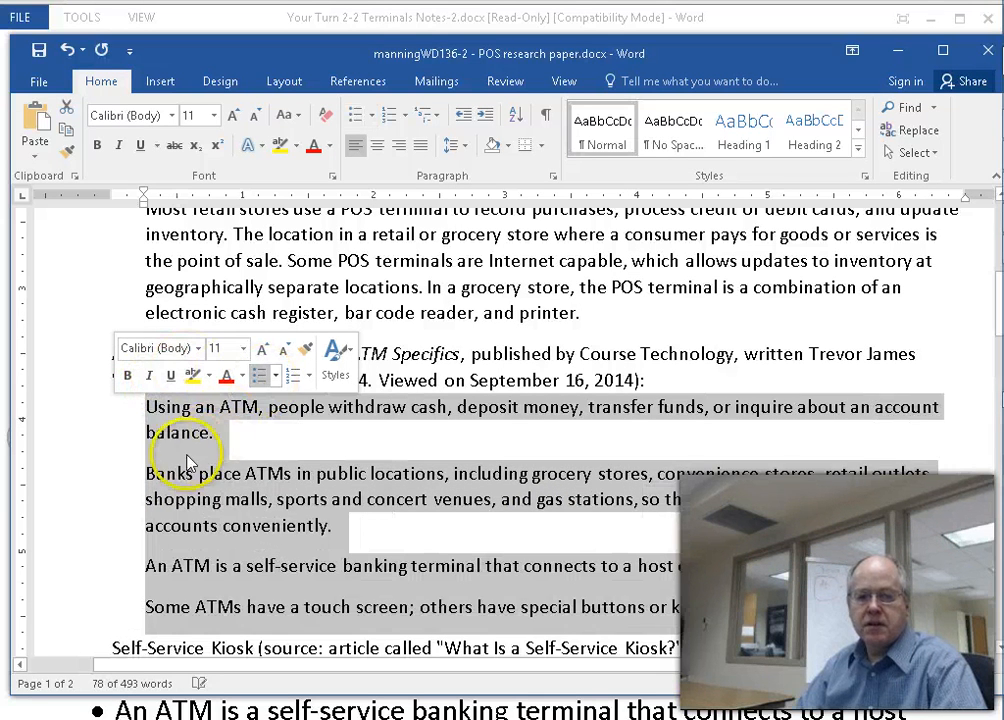
- Join the four unbulleted ATM points into one continuous paragraph
double_click(151, 480)
left_click(150, 480)
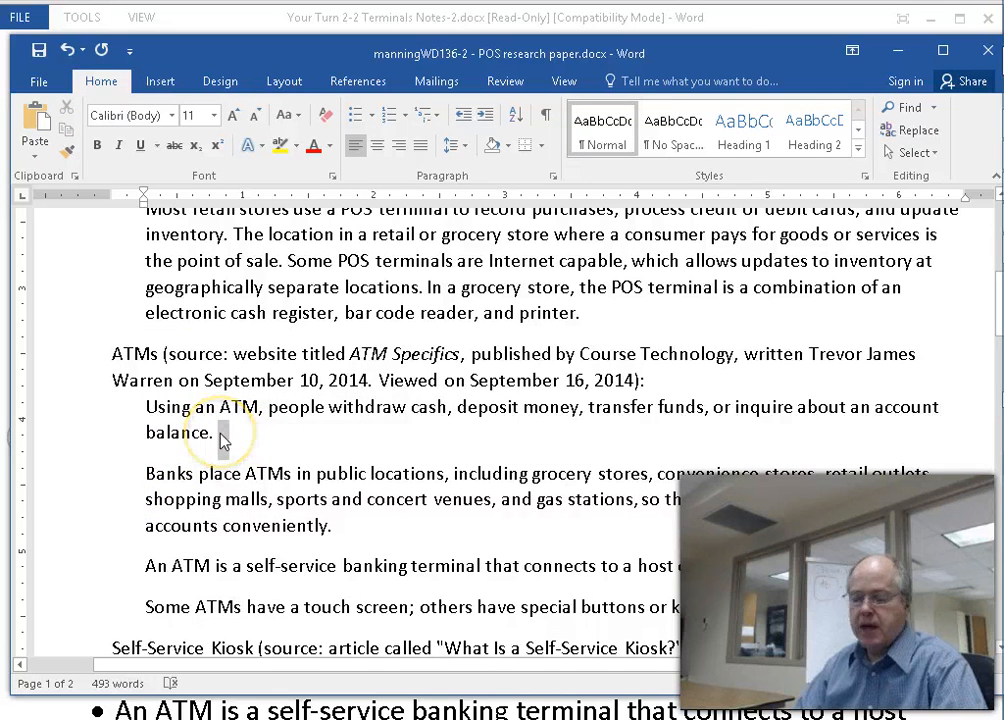
key("Delete")
left_click(149, 527)
left_click(426, 490, "shift")
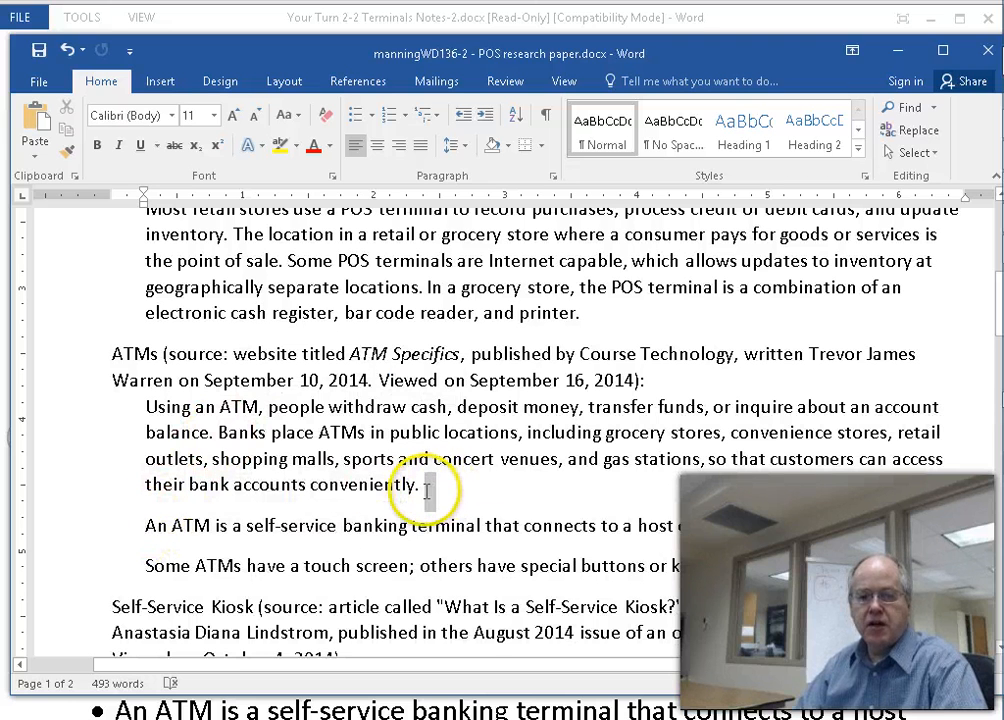
key("Delete")
left_click(143, 553)
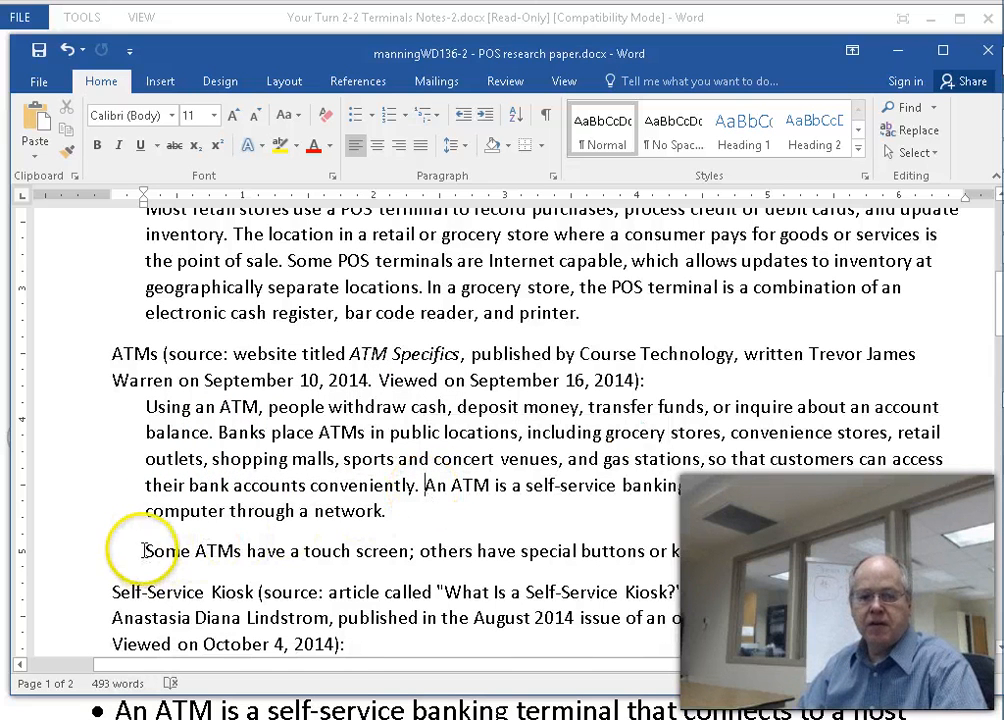
left_click(395, 511, "shift")
key("Delete")
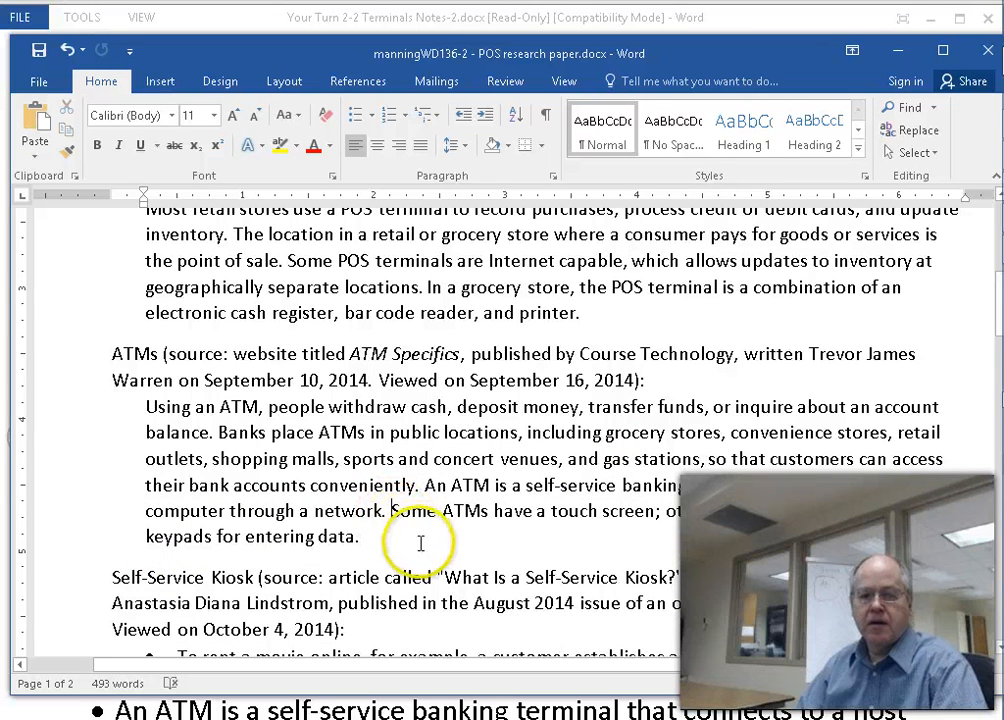
- Review the joined Terminals, Point-of-Sale Terminals and ATMs paragraphs and the remaining bulleted sections of the paper
scroll(424, 541, "down", 1)
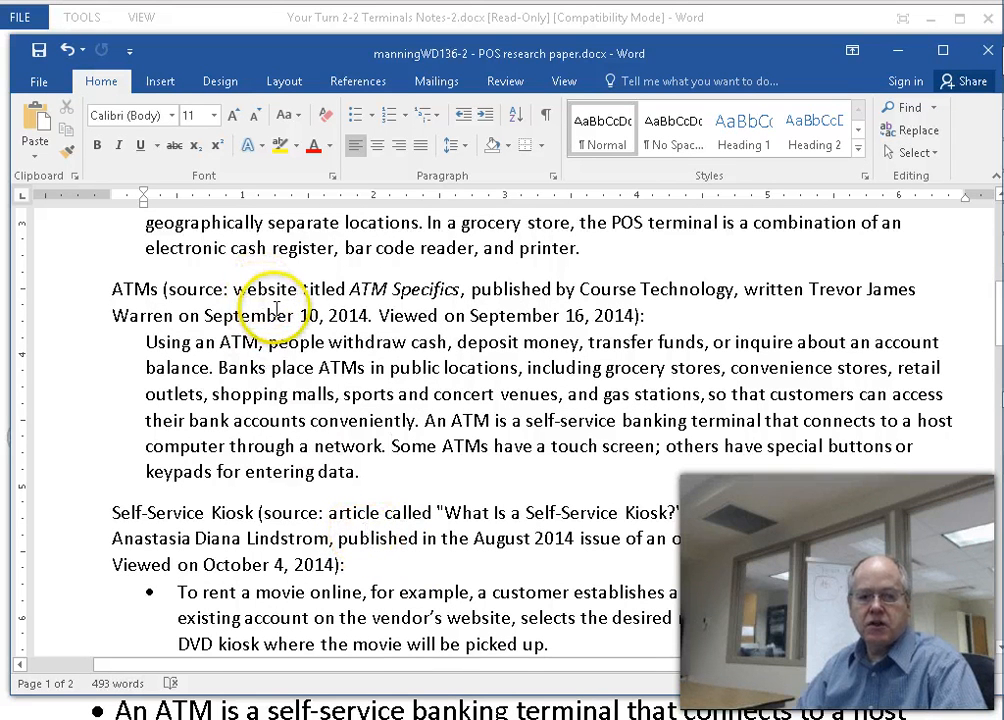
scroll(349, 362, "up", 1)
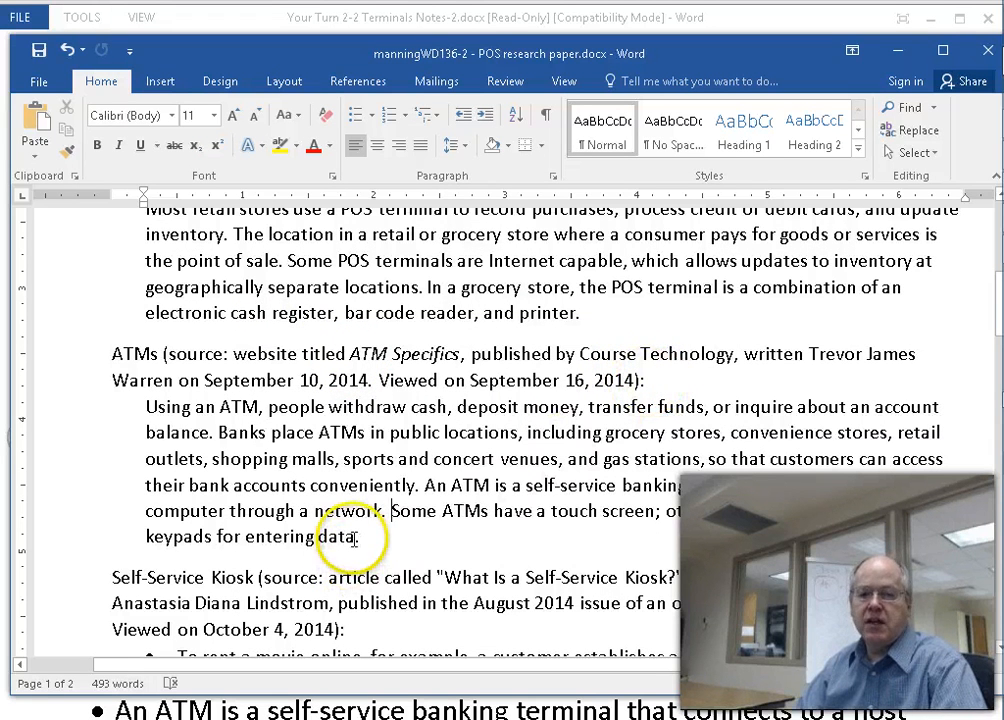
scroll(552, 463, "up", 3)
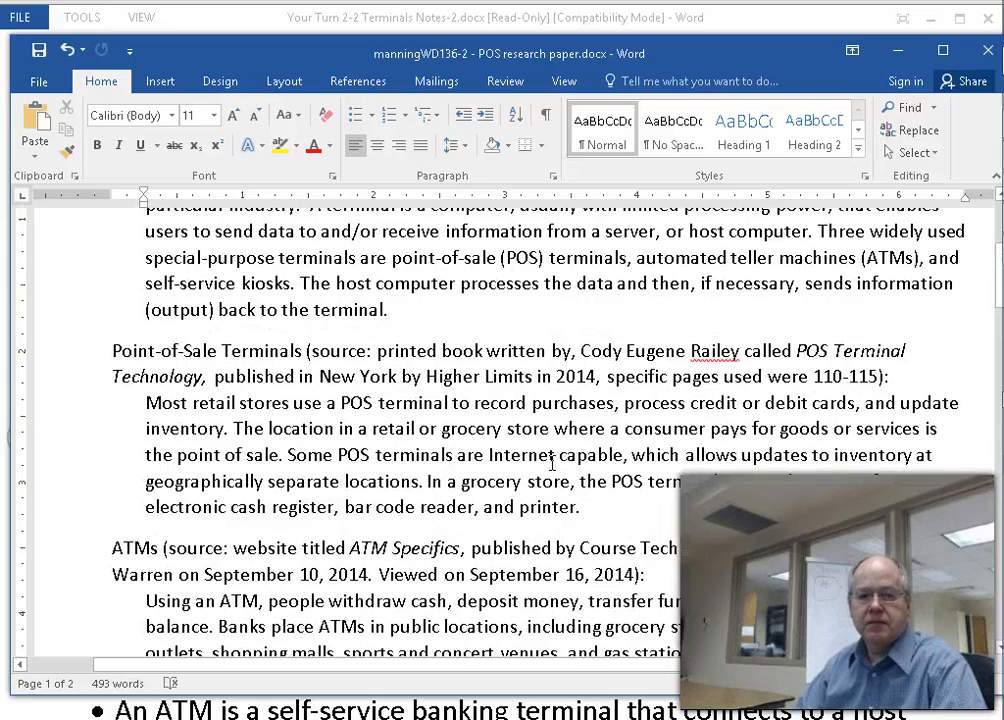
scroll(552, 463, "up", 1)
scroll(552, 463, "up", 1)
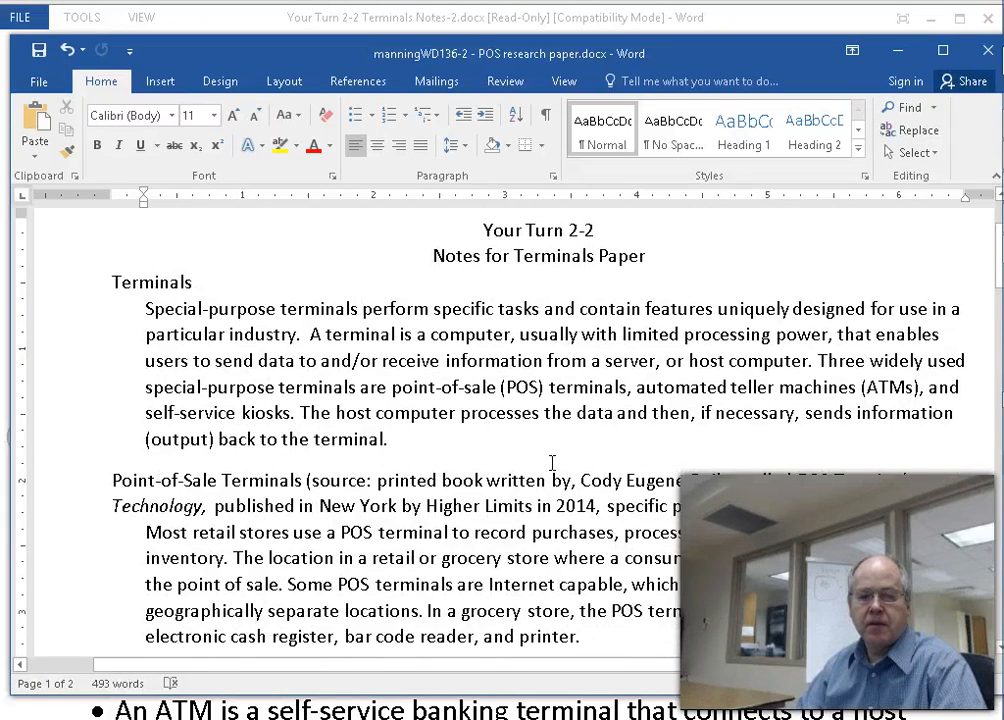
scroll(552, 463, "down", 1)
scroll(475, 459, "down", 4)
scroll(485, 462, "down", 6)
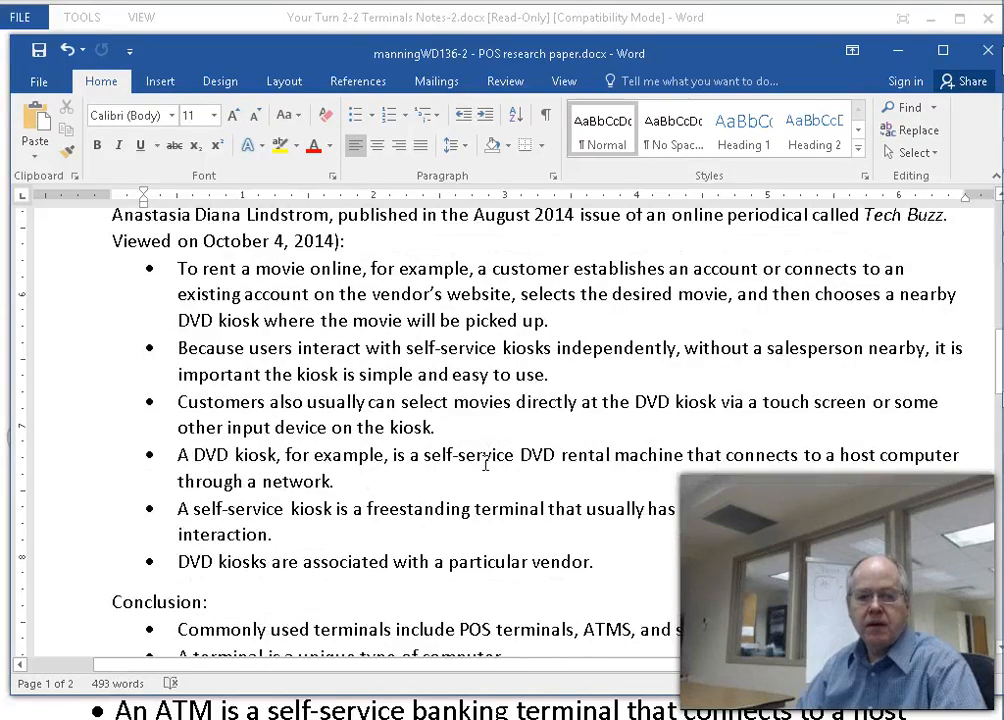
- Remove the bullets from the six points under the Self-Service Kiosk source line
scroll(485, 463, "down", 1)
scroll(485, 463, "up", 2)
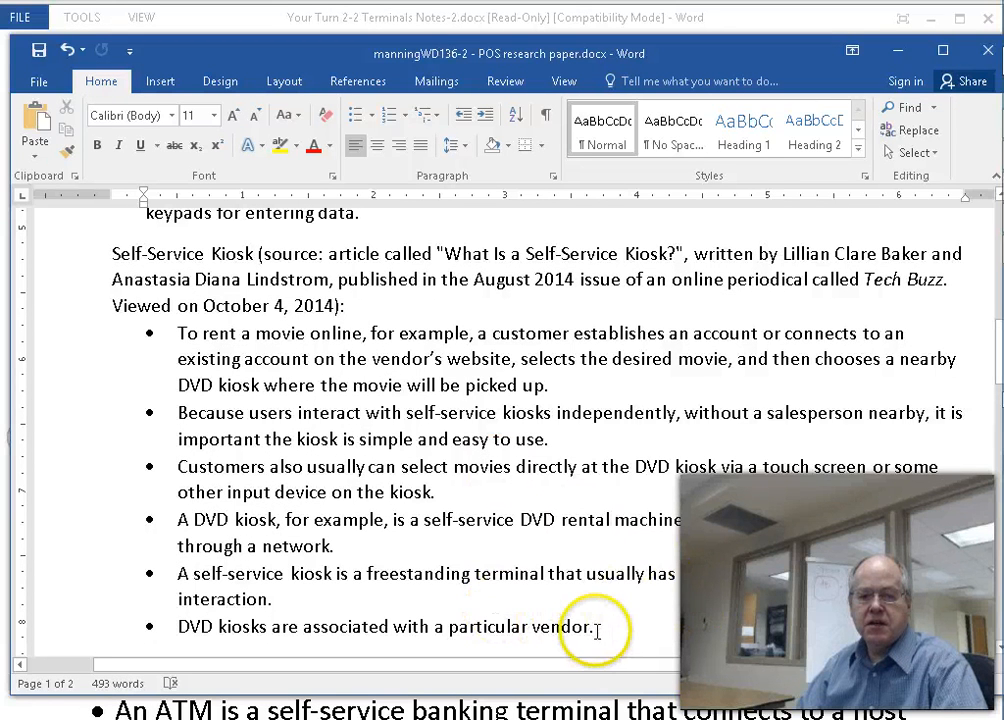
left_click_drag(600, 628, 250, 330)
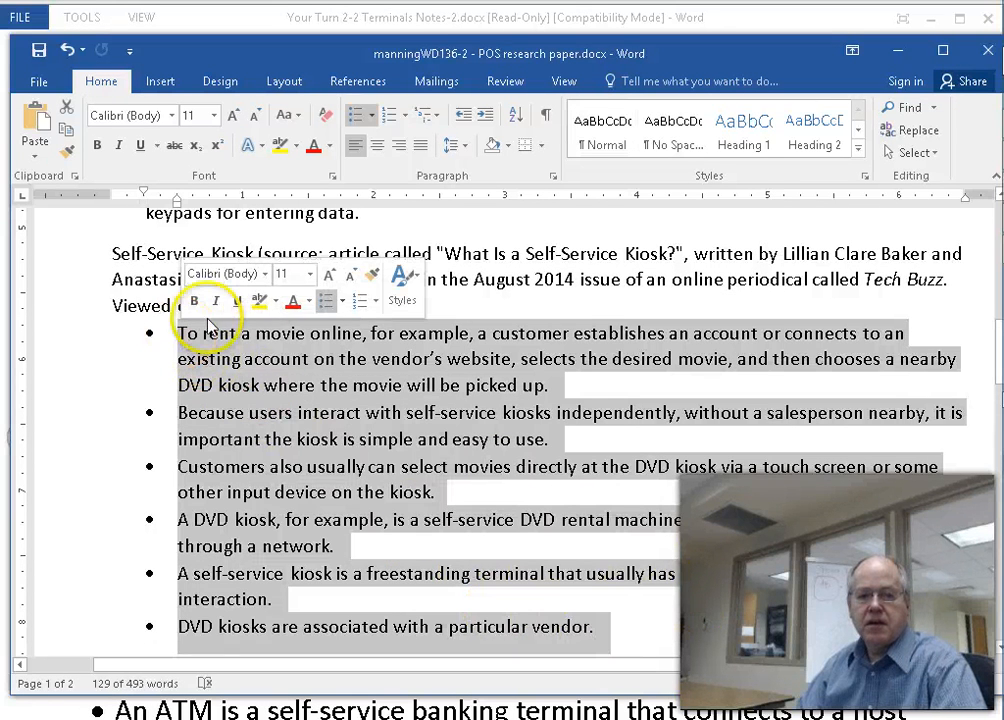
left_click(331, 306)
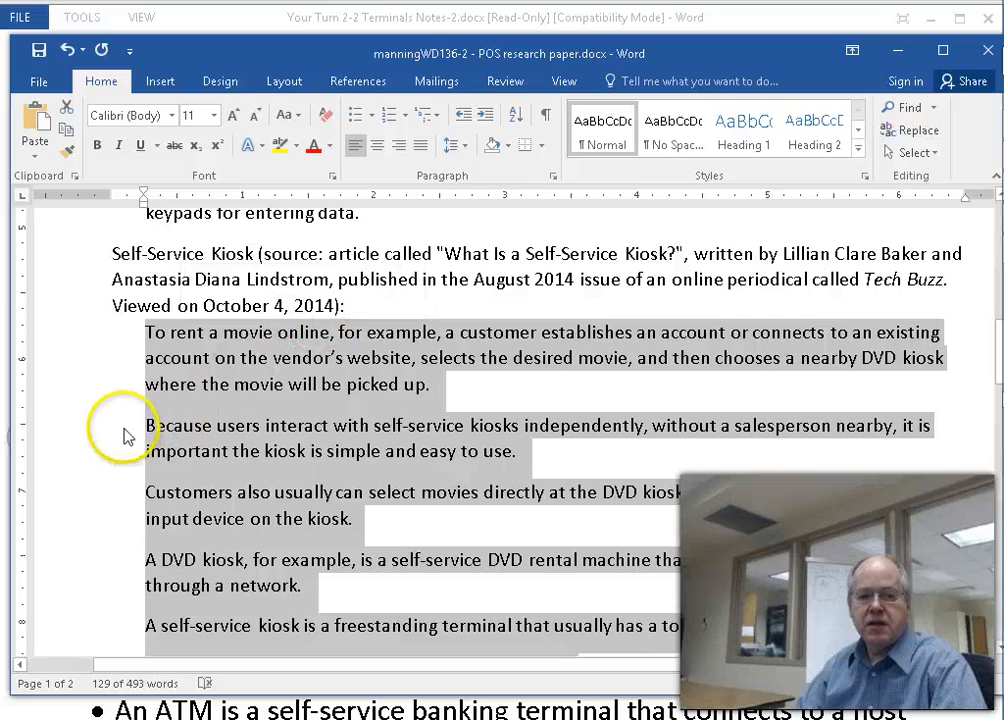
- Join the first four unbulleted Self-Service Kiosk points into one continuous paragraph
left_click(143, 430)
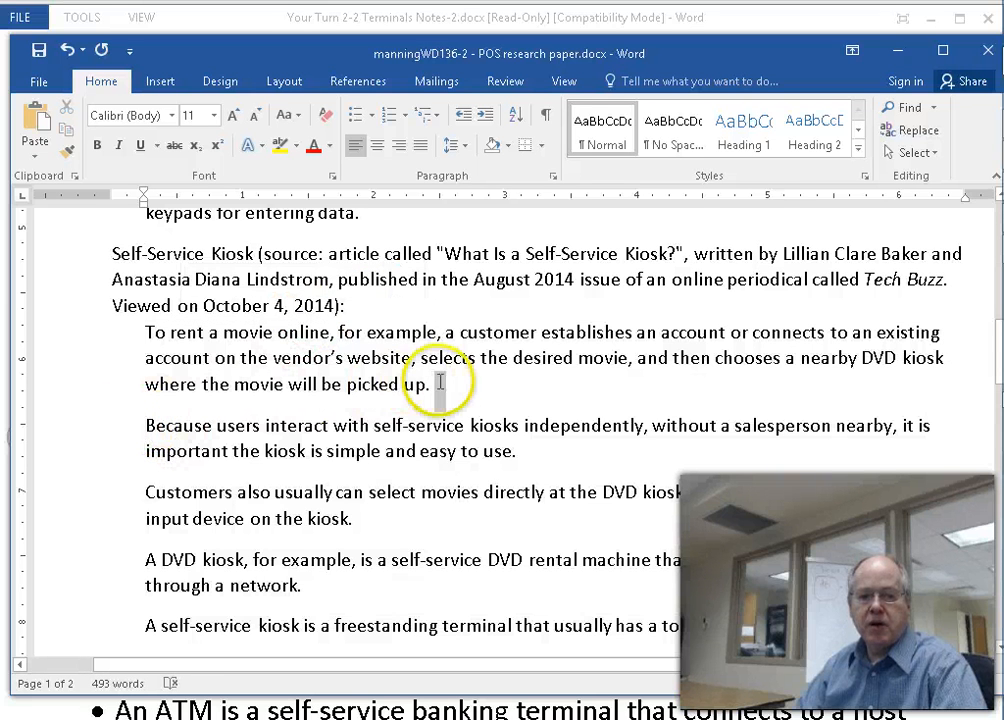
left_click_drag(440, 382, 441, 385)
key("Delete")
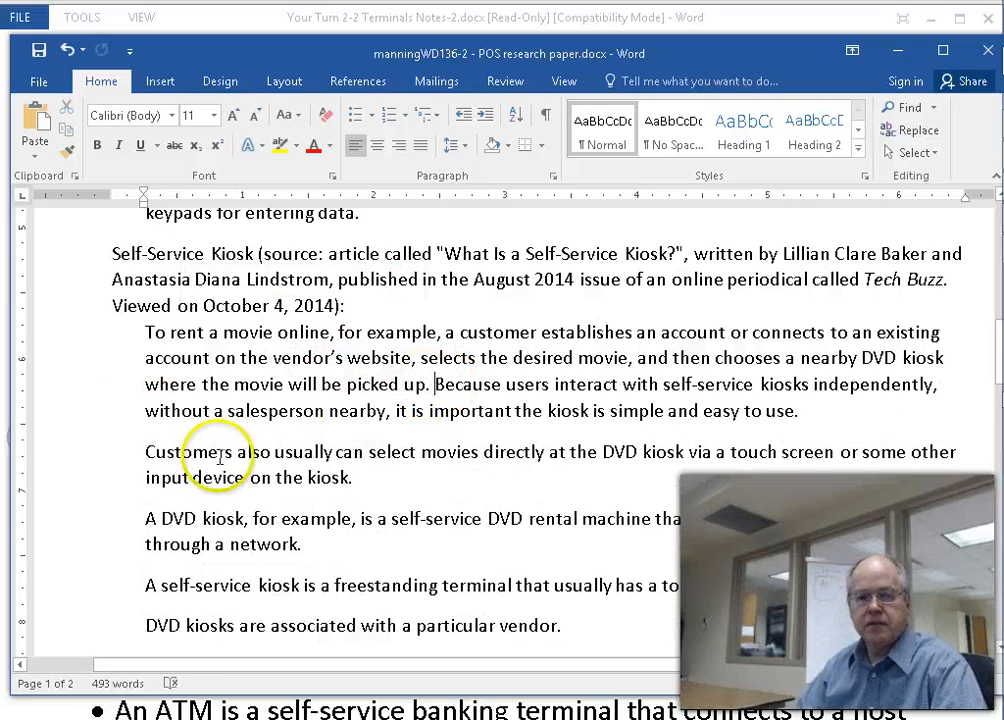
left_click_drag(145, 452, 808, 415)
key("Delete")
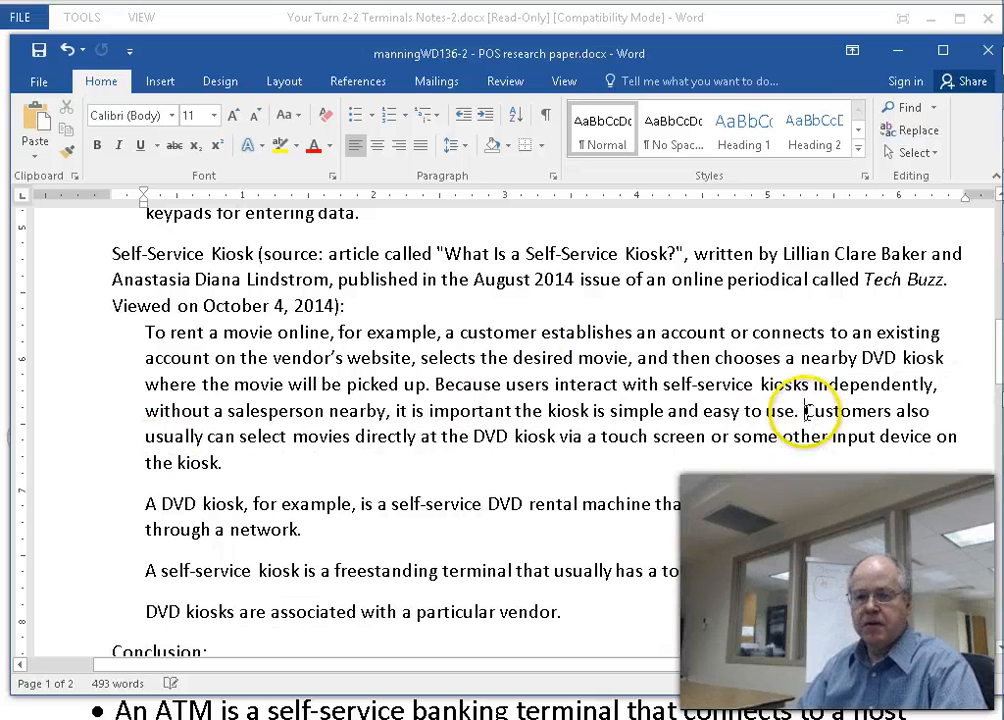
mouse_move(222, 463)
left_mouse_down()
mouse_move(240, 473)
mouse_move(224, 462)
left_mouse_up()
key("Delete")
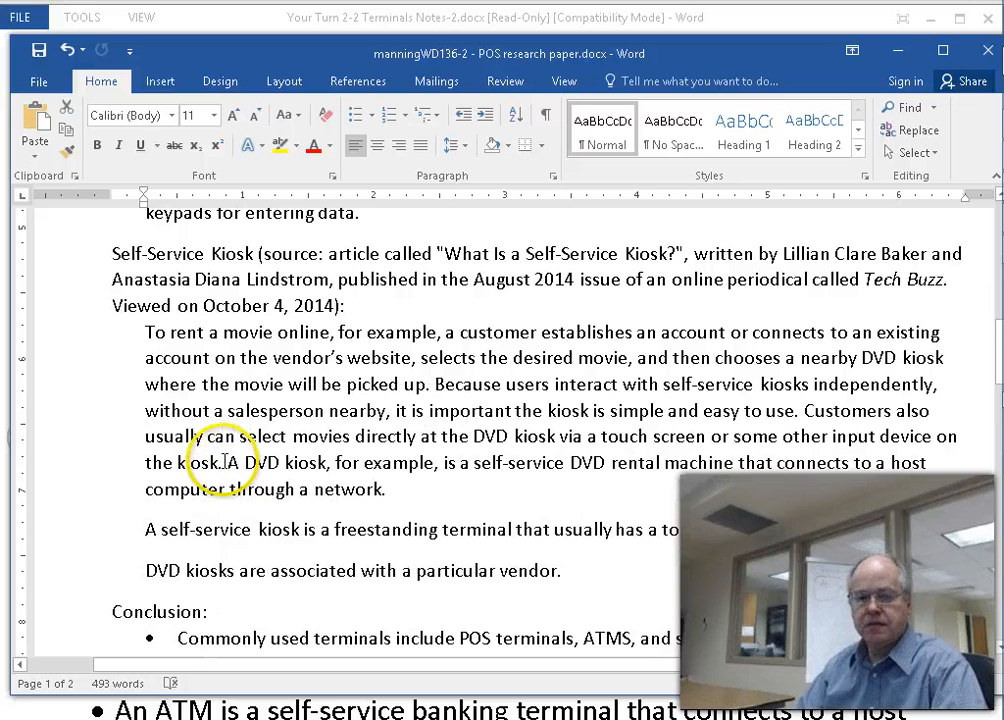
- Append the freestanding-terminal point and the DVD kiosk vendor point to the end of the Self-Service Kiosk paragraph
left_click(147, 530)
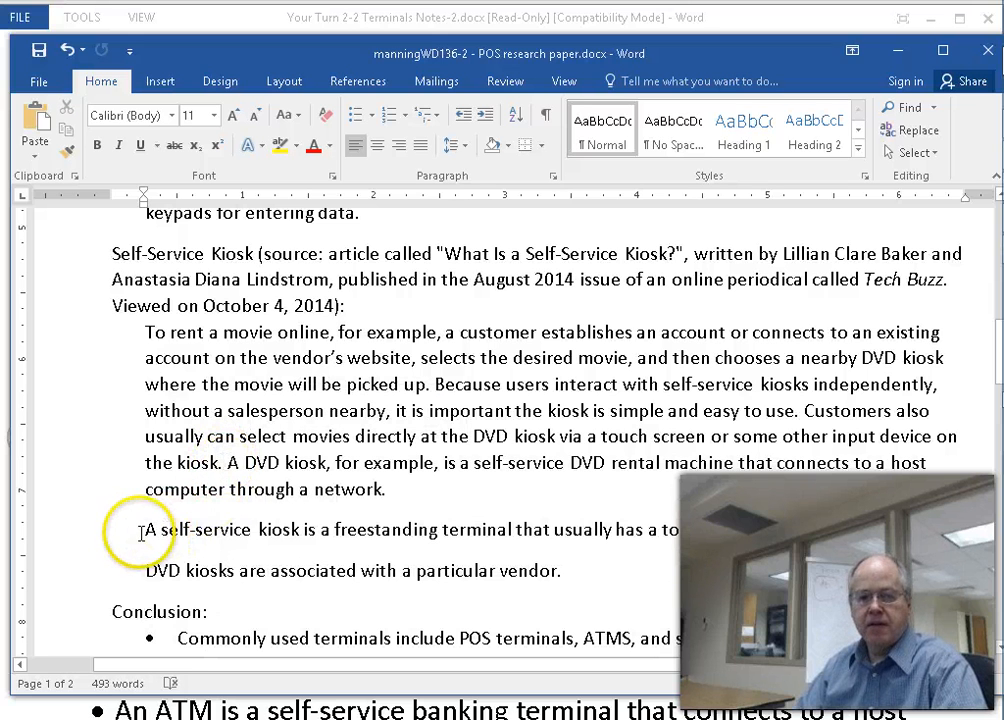
left_click(400, 483)
left_click_drag(146, 531, 391, 489)
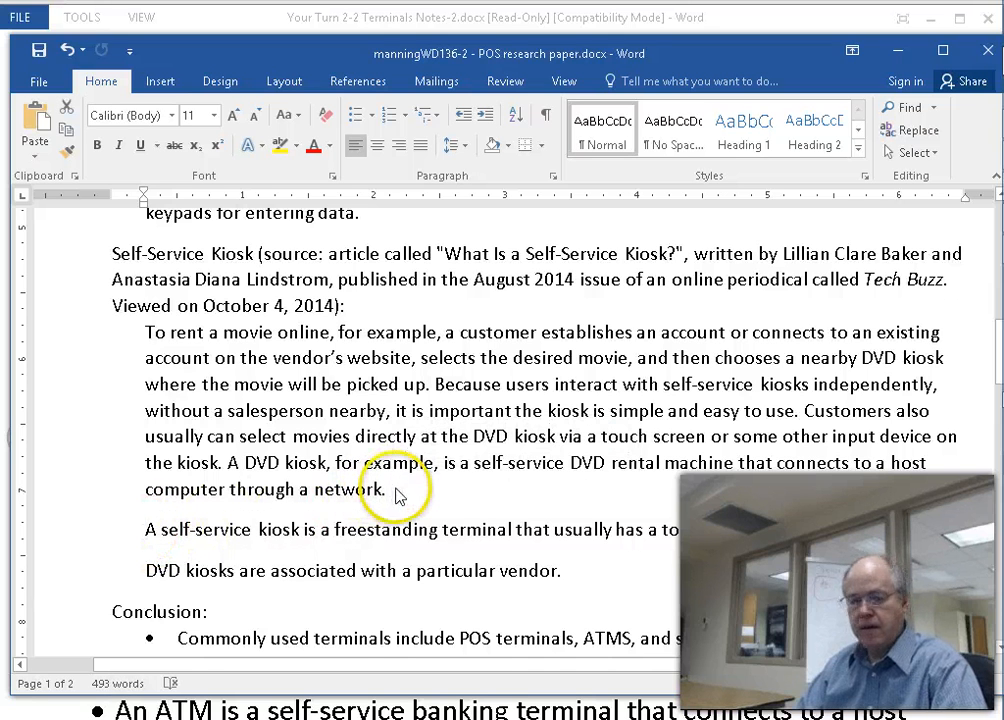
key("Delete")
left_click(147, 555)
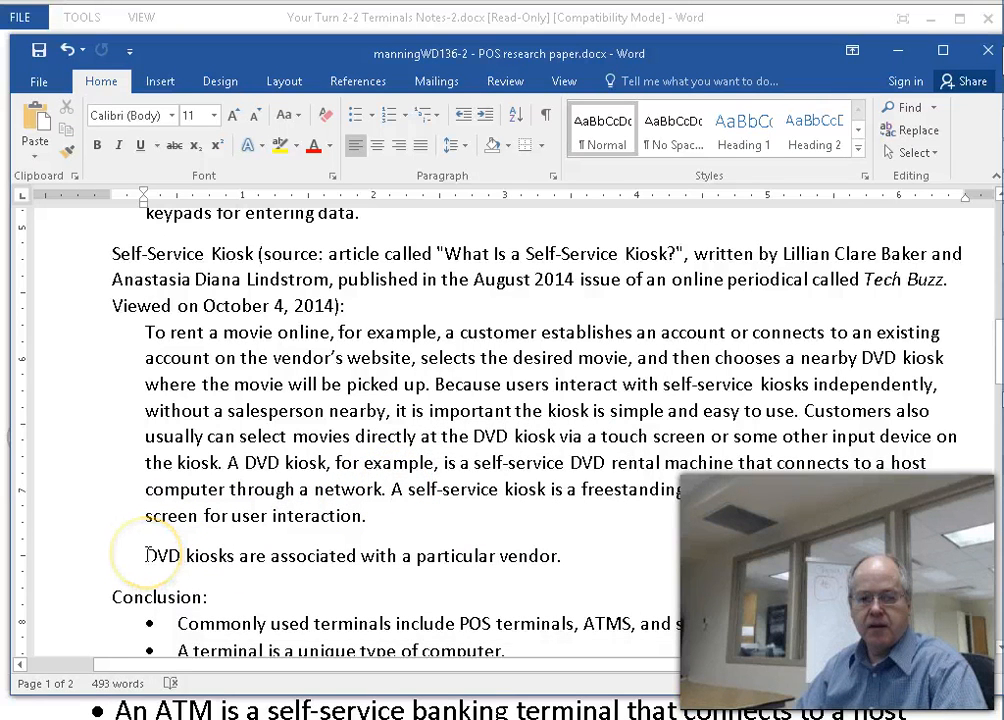
left_click(376, 514)
key("Delete")
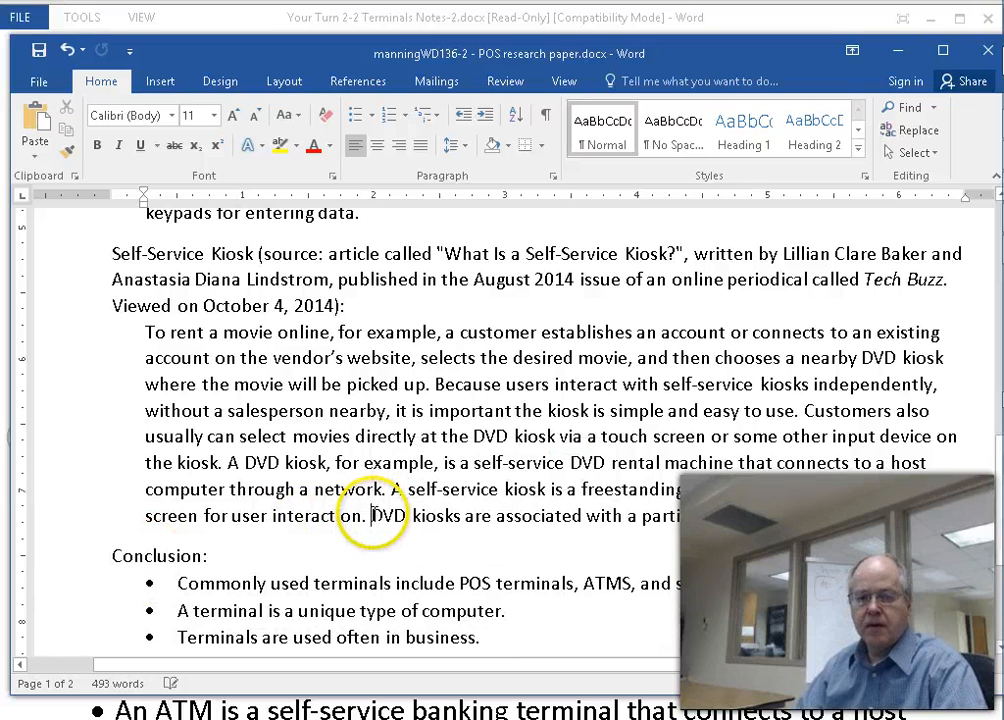
right_click(372, 515)
left_click(255, 555)
- Add an empty unbulleted paragraph after the last bulleted point of the Conclusion
scroll(335, 556, "down", 1)
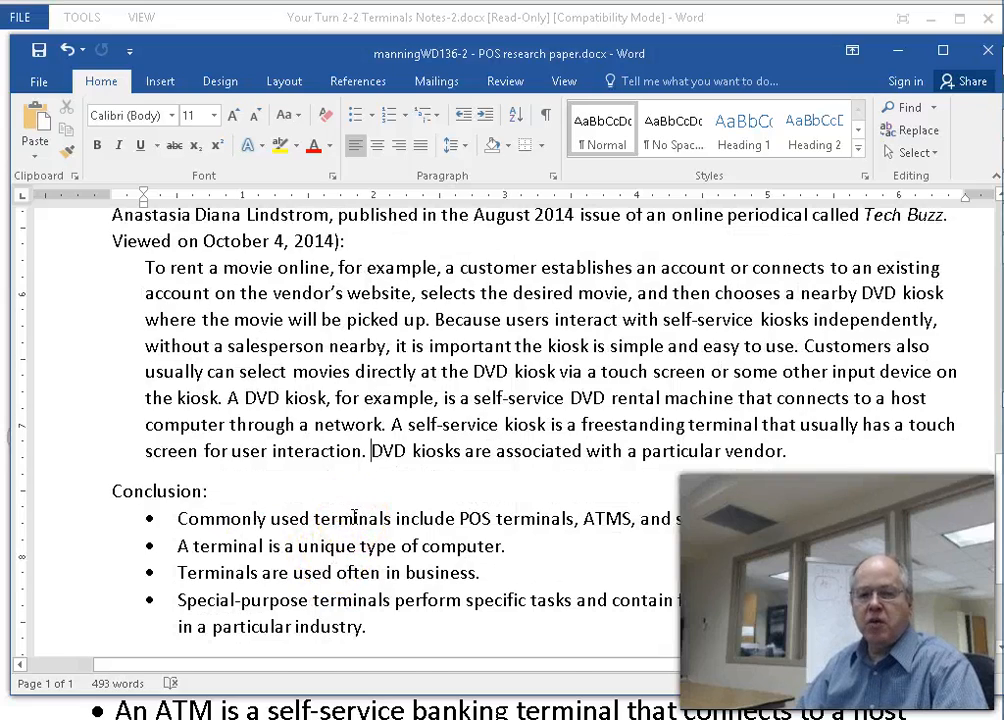
scroll(354, 517, "up", 2)
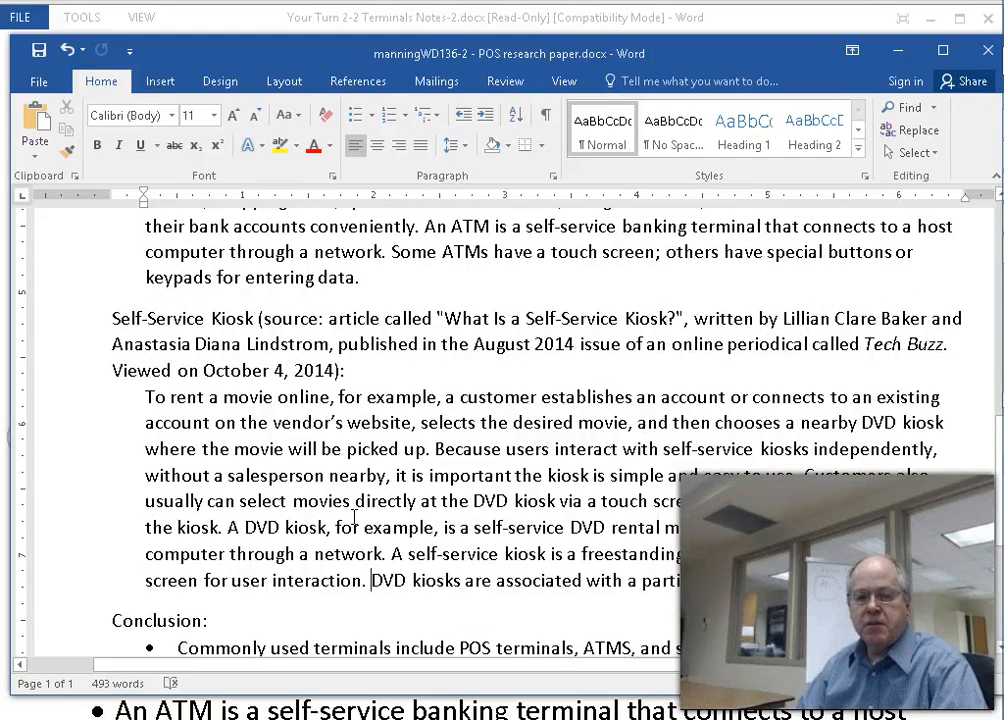
scroll(353, 517, "down", 4)
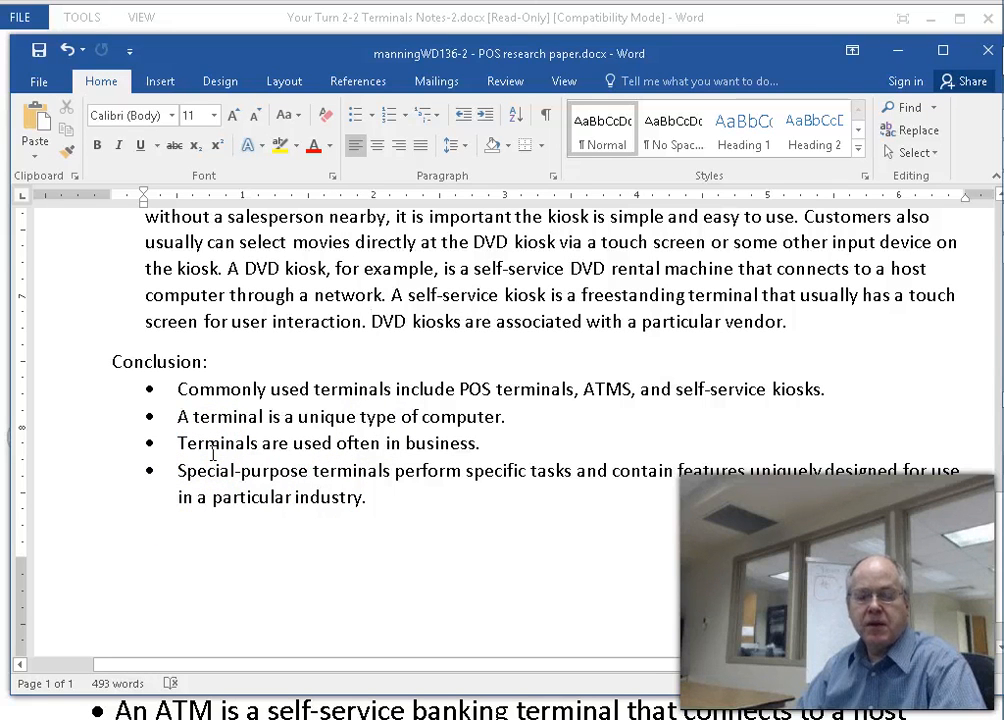
left_click(415, 499)
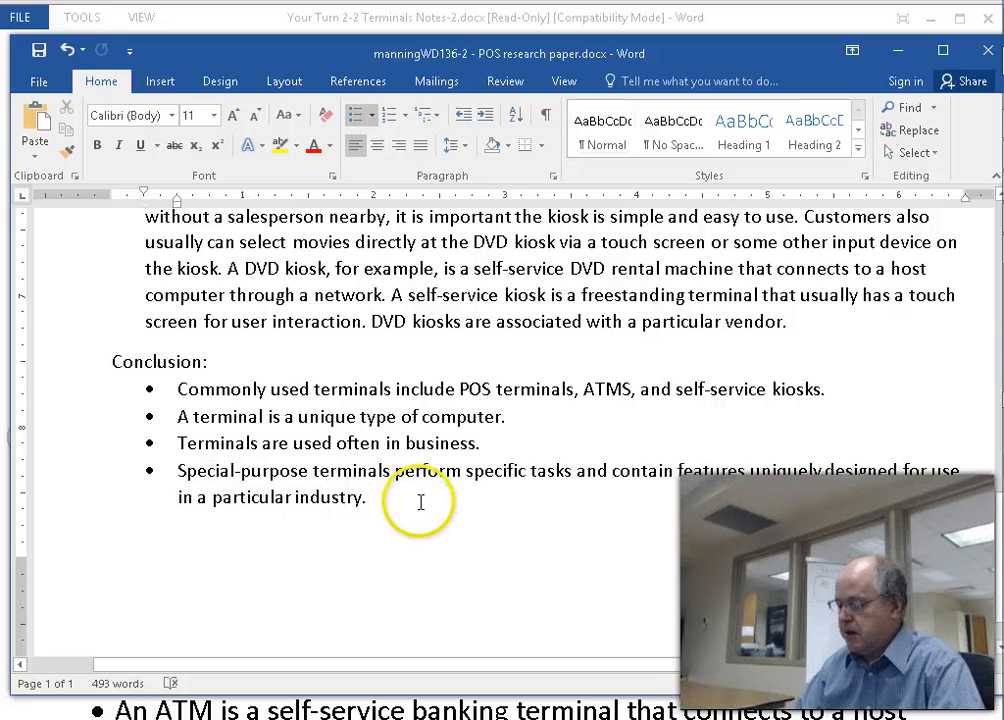
key("Return")
key("Return")
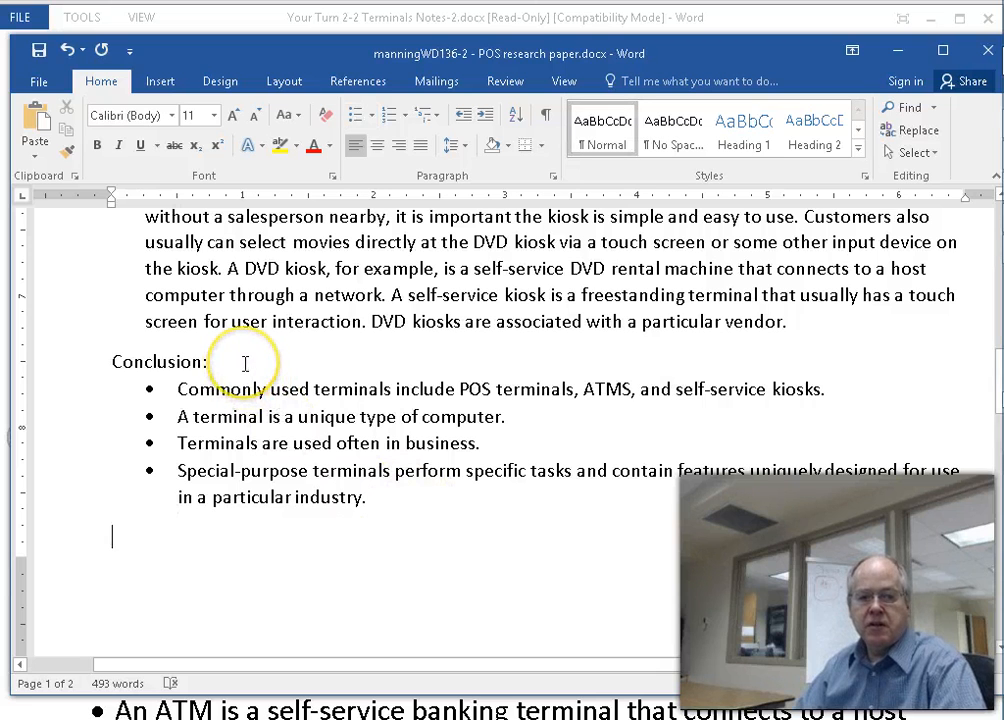
- Reword the Conclusion heading line to read "In Conclusion, here's what I've learned about Terminals:"
left_click(111, 362)
type("In")
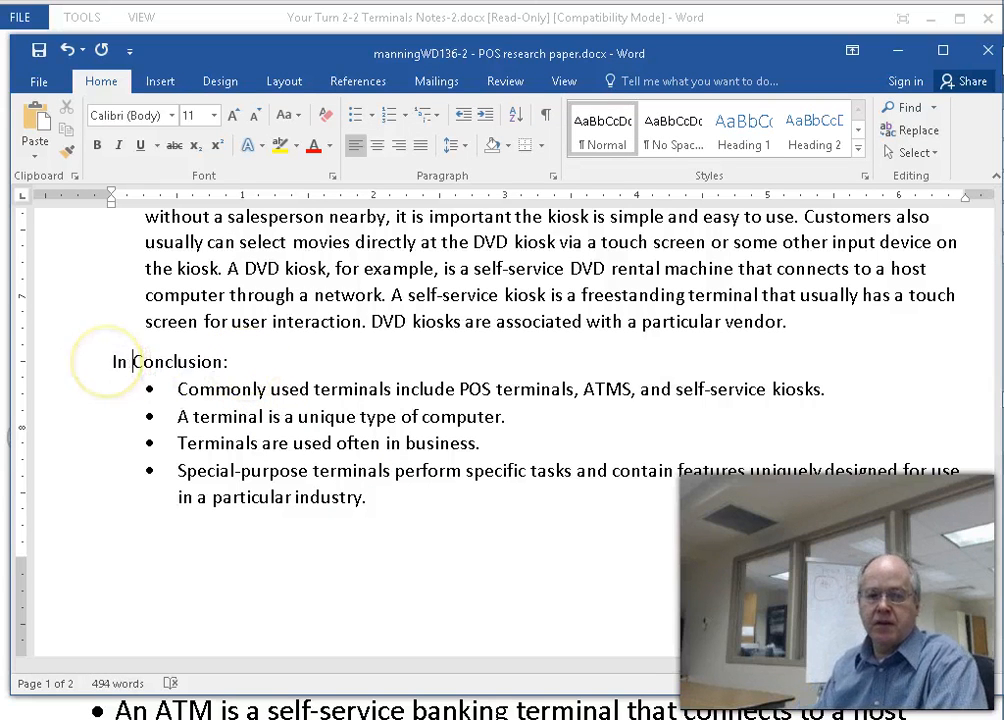
left_click(226, 362)
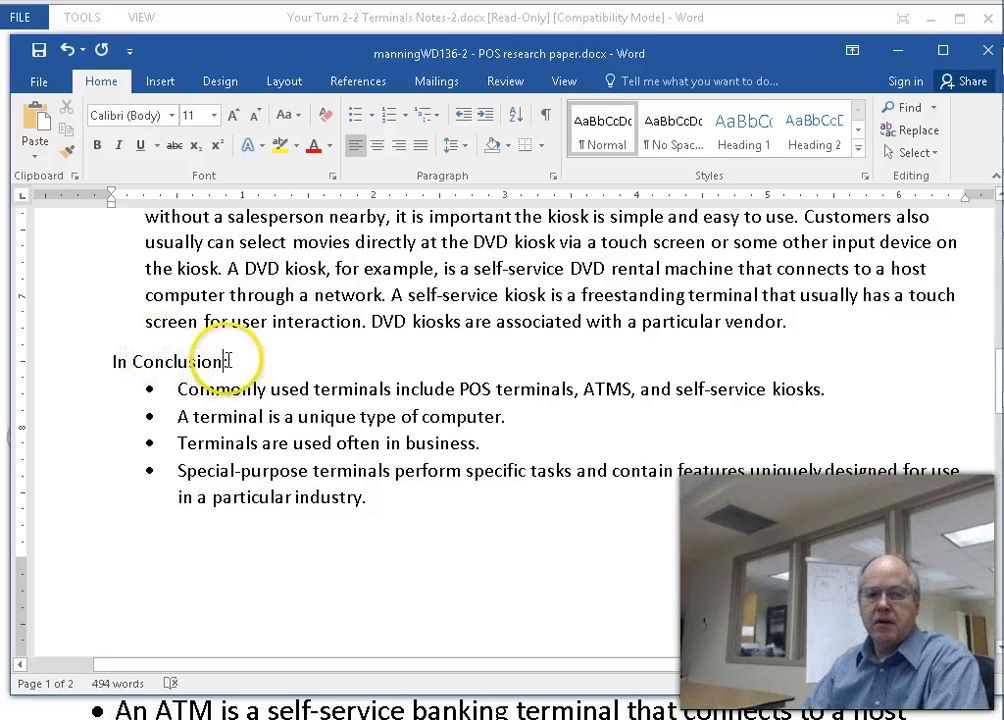
type(", he")
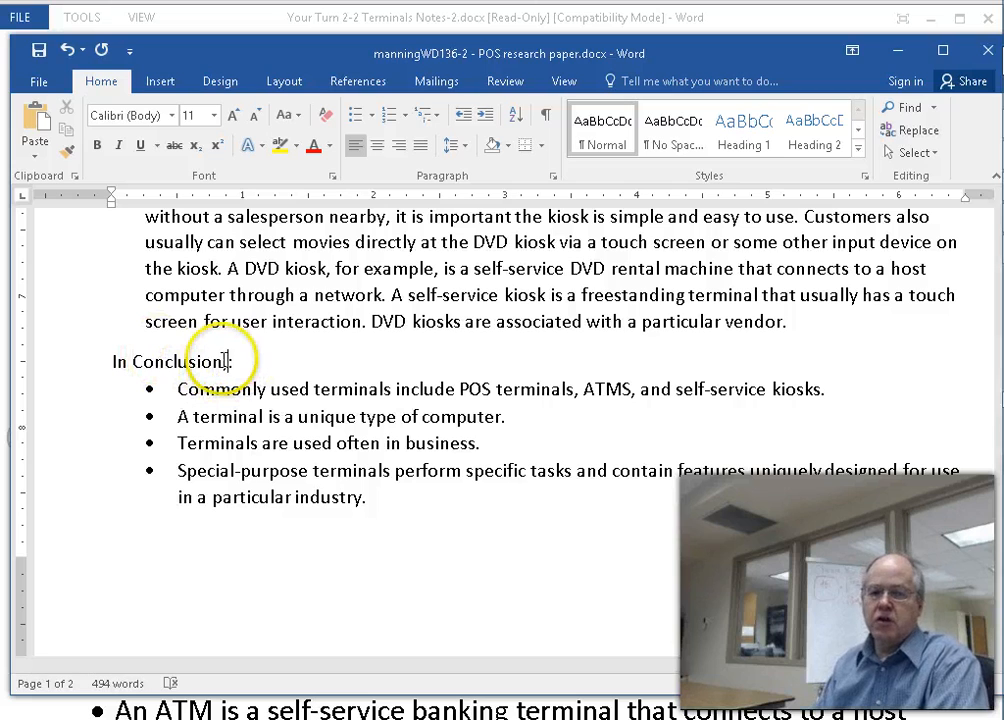
type("re's what I've learned about  ")
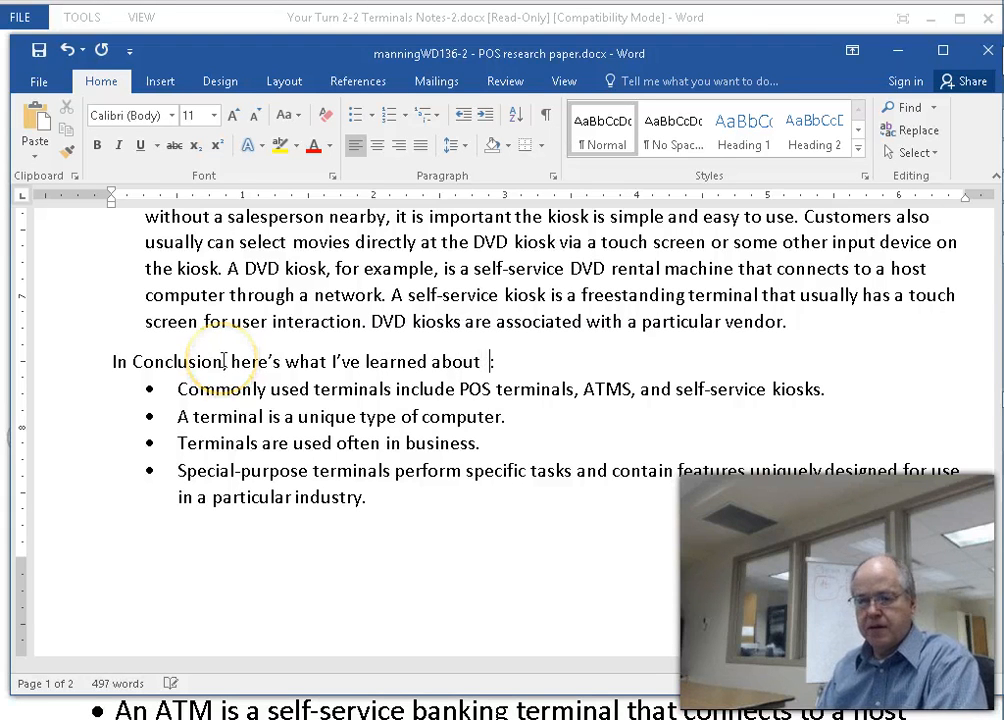
type("Ter")
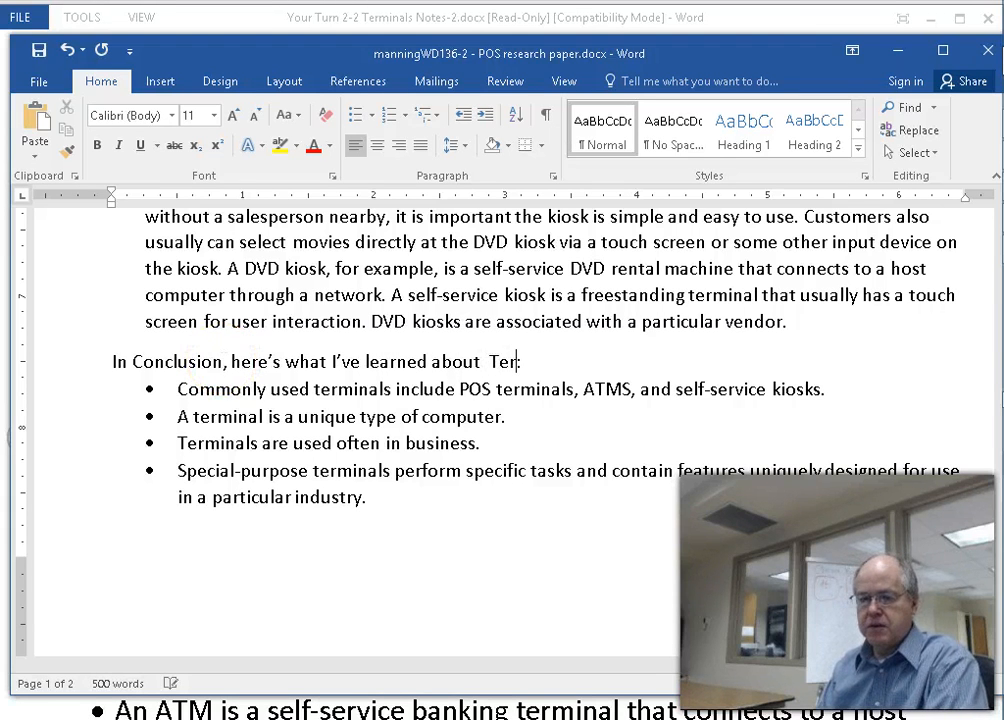
type("minals")
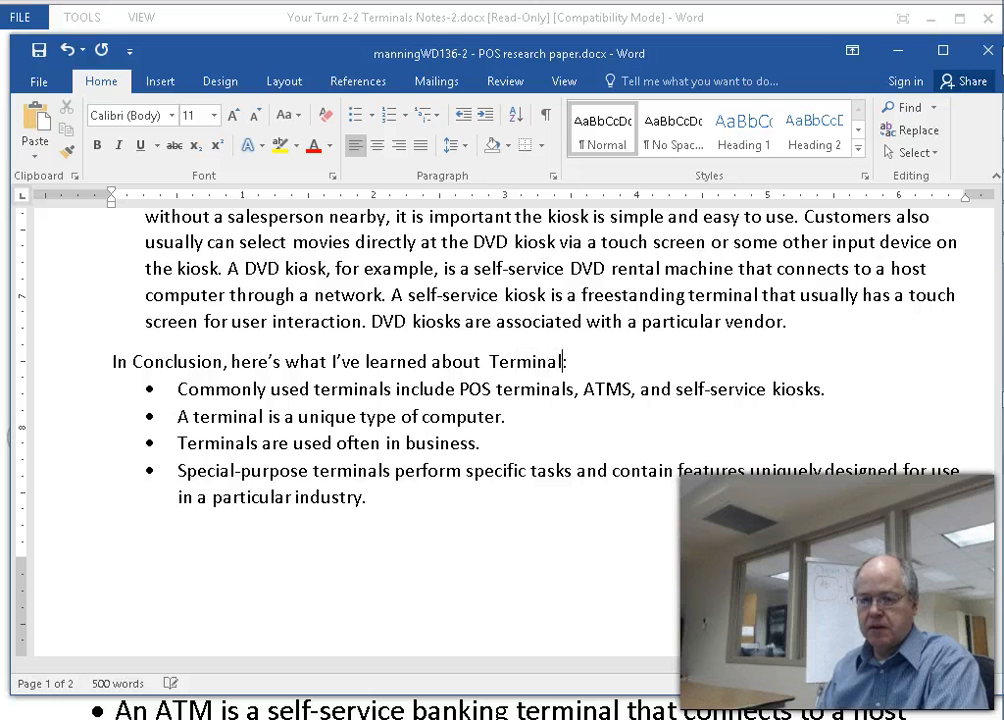
left_click(466, 531)
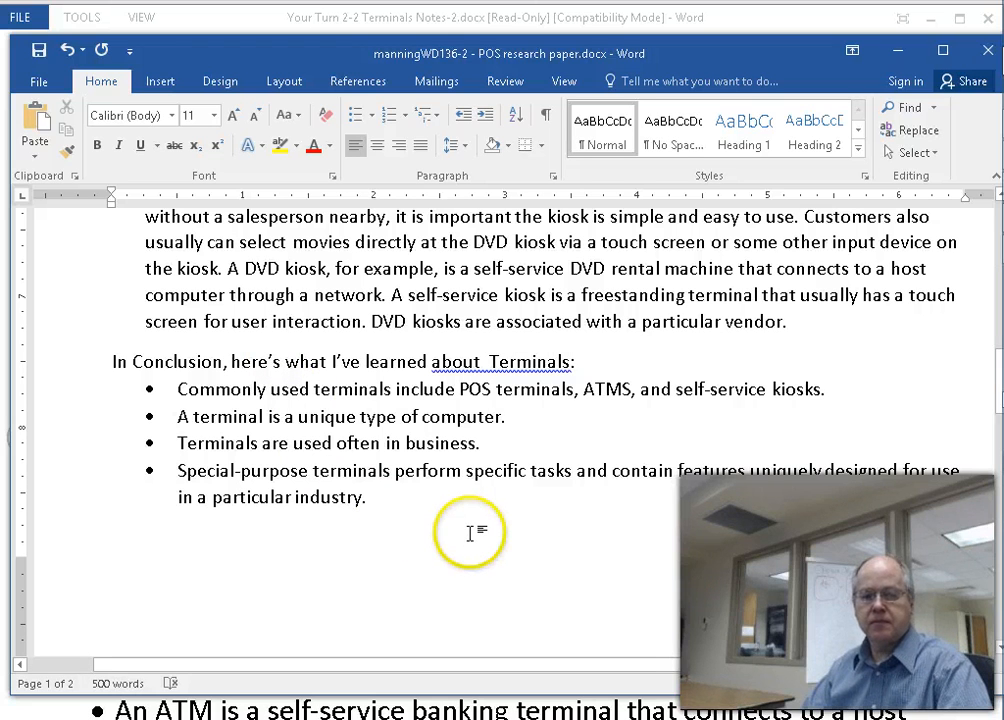
- Review the source lines and joined paragraphs of the Self-Service Kiosk, ATMs, Point-of-Sale Terminals and Terminals sections
scroll(469, 533, "up", 1)
scroll(470, 536, "up", 4)
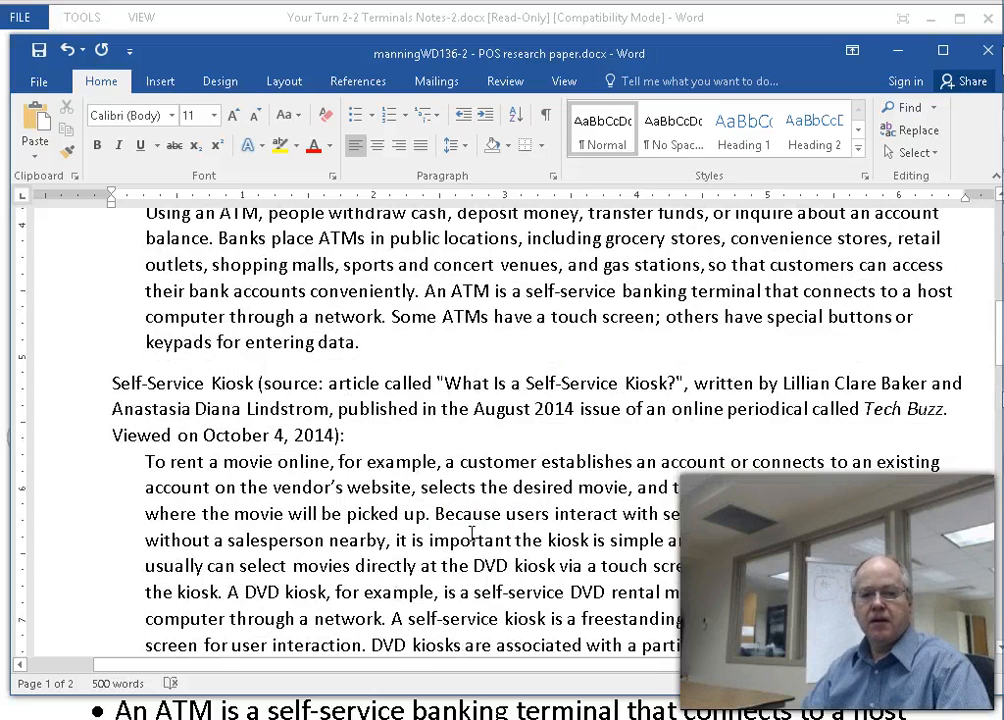
left_click(365, 437)
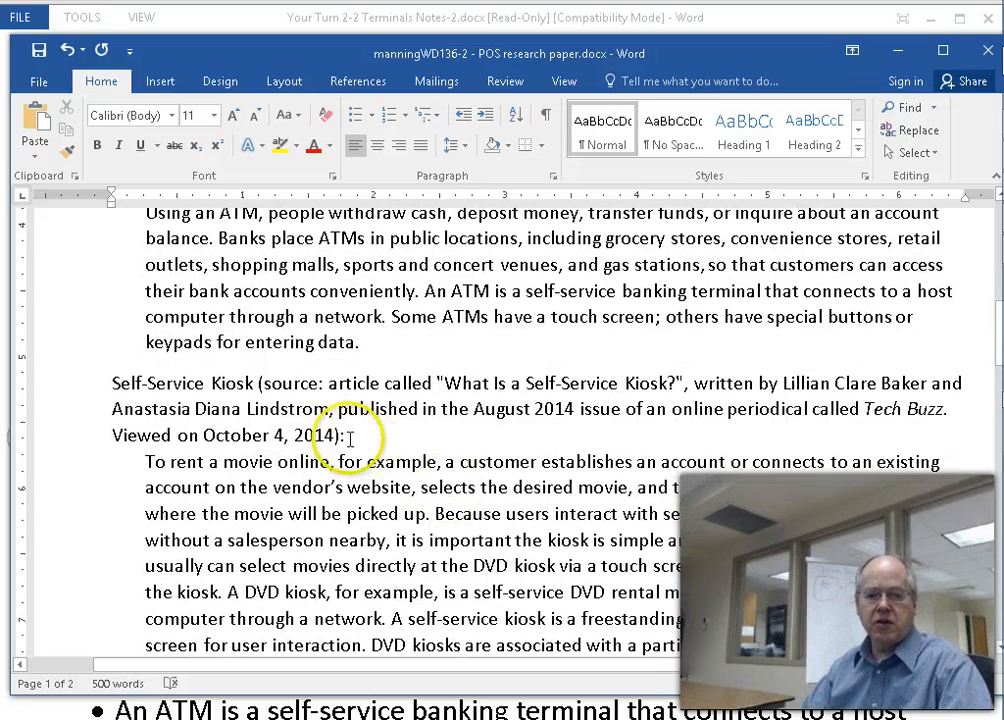
scroll(350, 436, "up", 2)
scroll(350, 433, "up", 5)
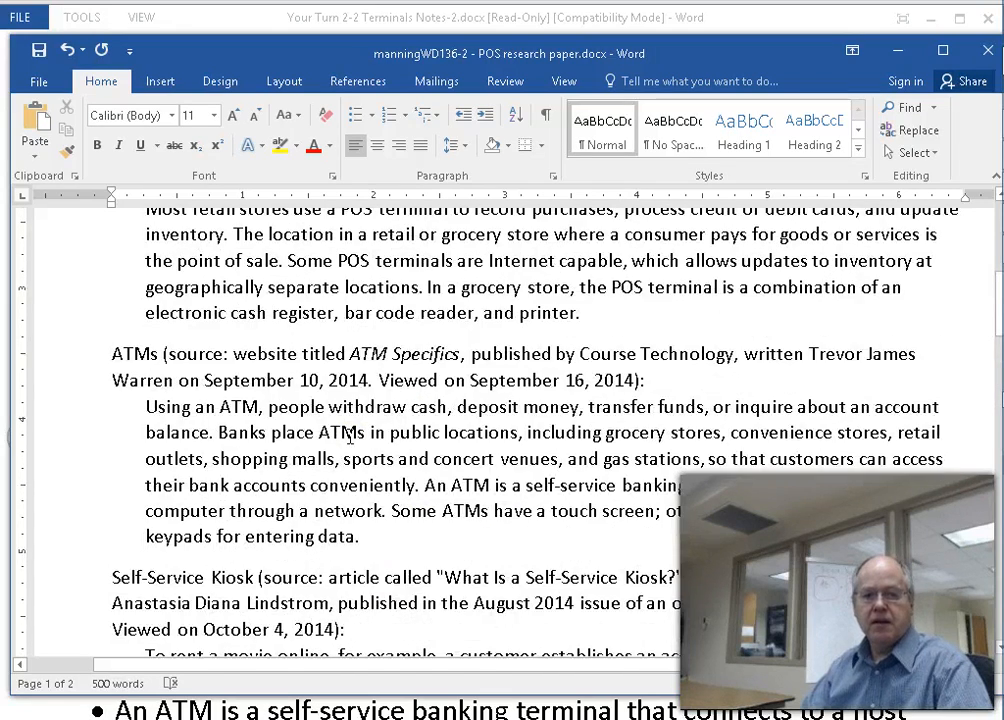
scroll(350, 436, "up", 1)
scroll(350, 436, "down", 2)
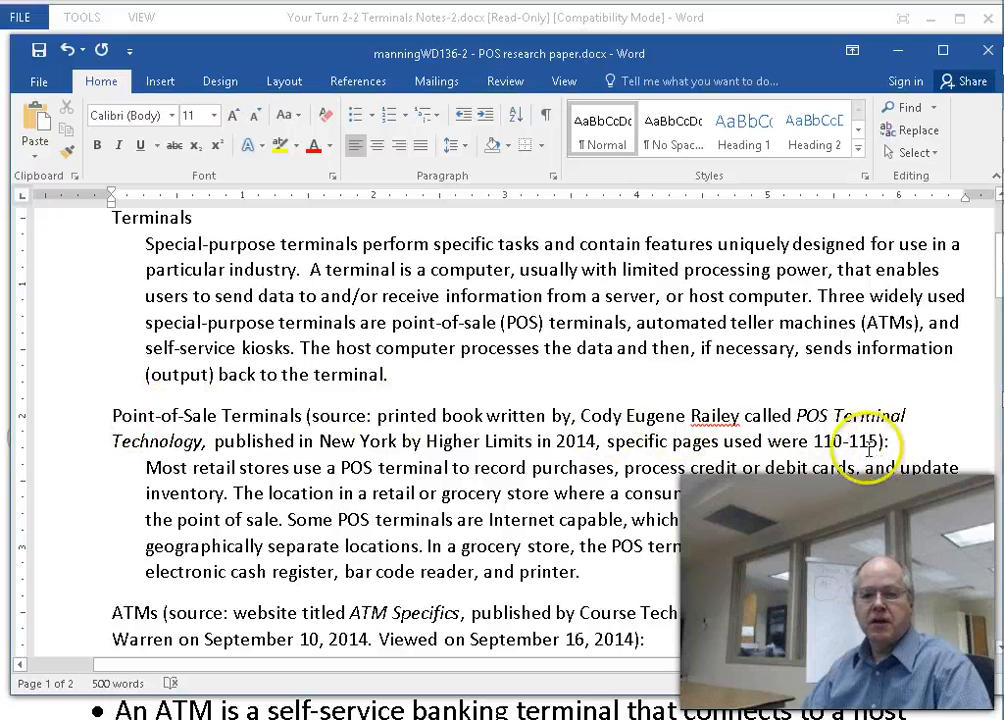
scroll(405, 356, "down", 2)
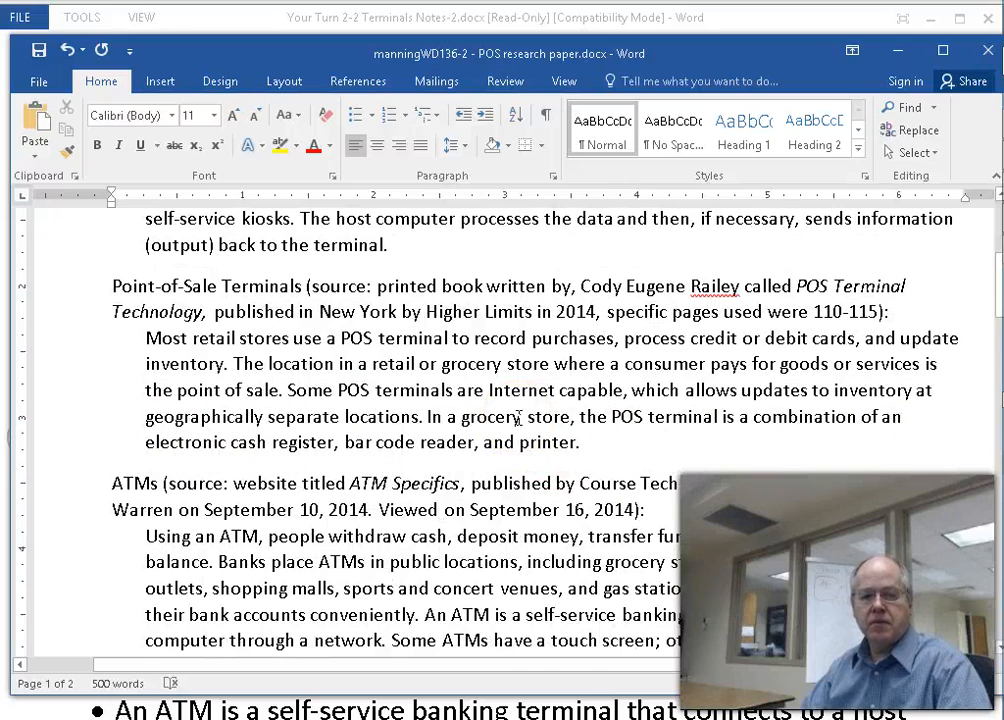
scroll(518, 419, "up", 2)
scroll(518, 419, "up", 1)
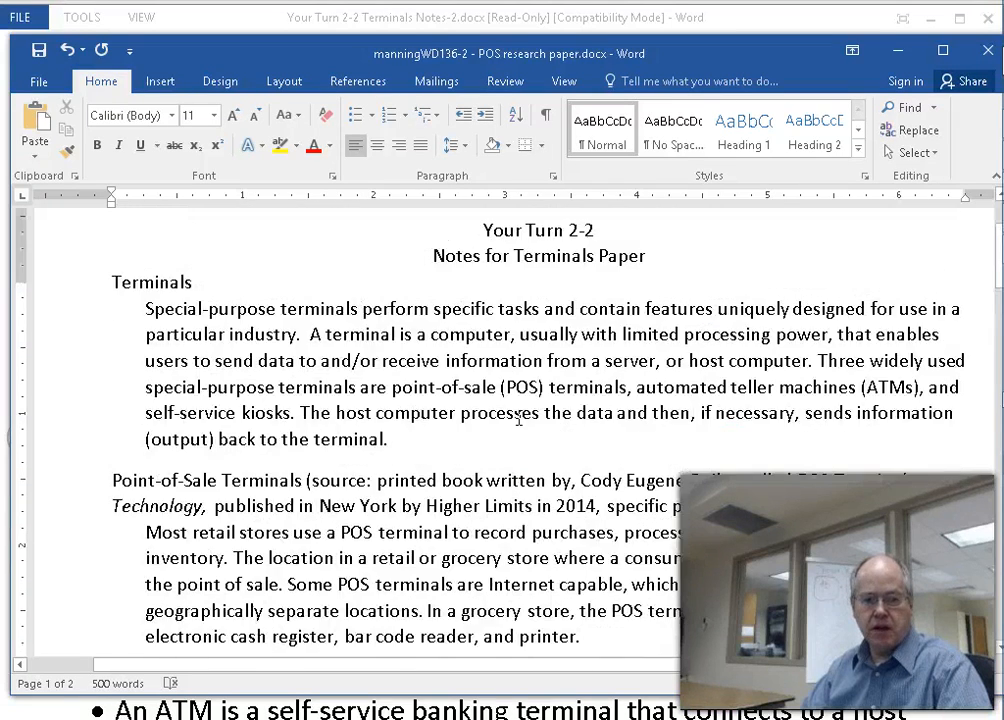
scroll(522, 417, "down", 1)
left_click(512, 425)
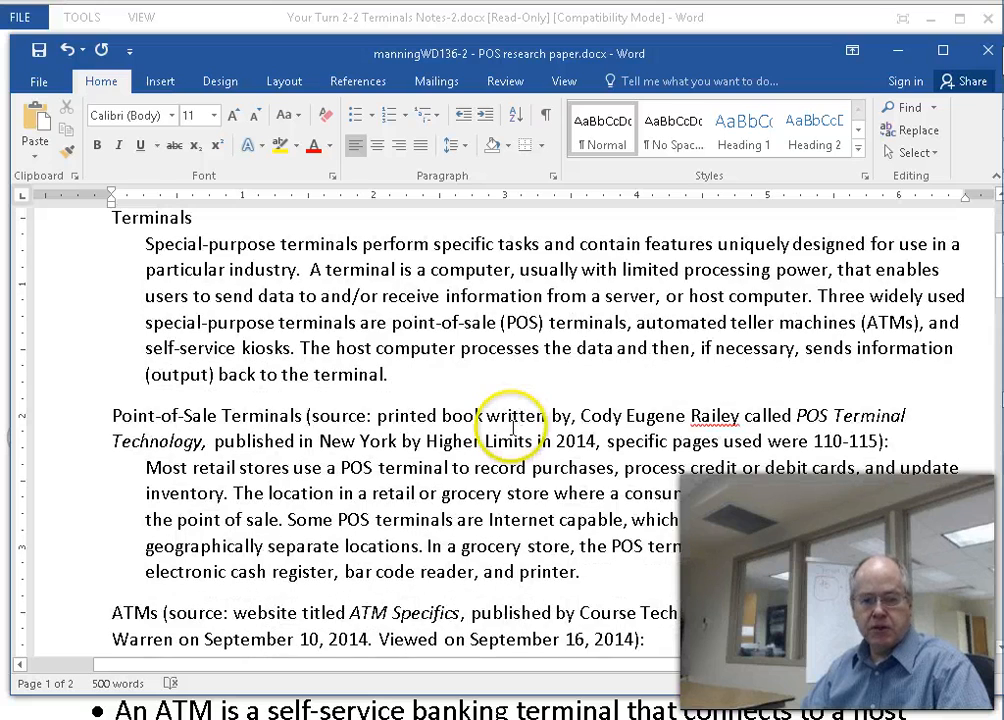
- Start a new citation source at the end of the Point-of-Sale Terminals paragraph, with Book as the type of source
scroll(480, 430, "down", 1)
left_click(589, 507)
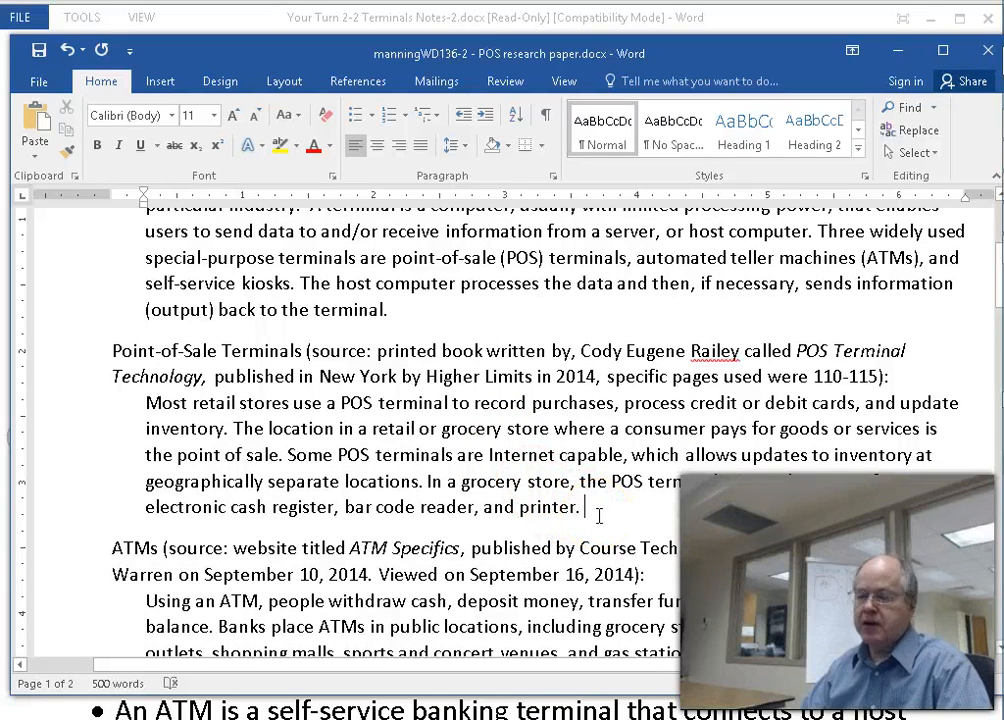
left_click(598, 508)
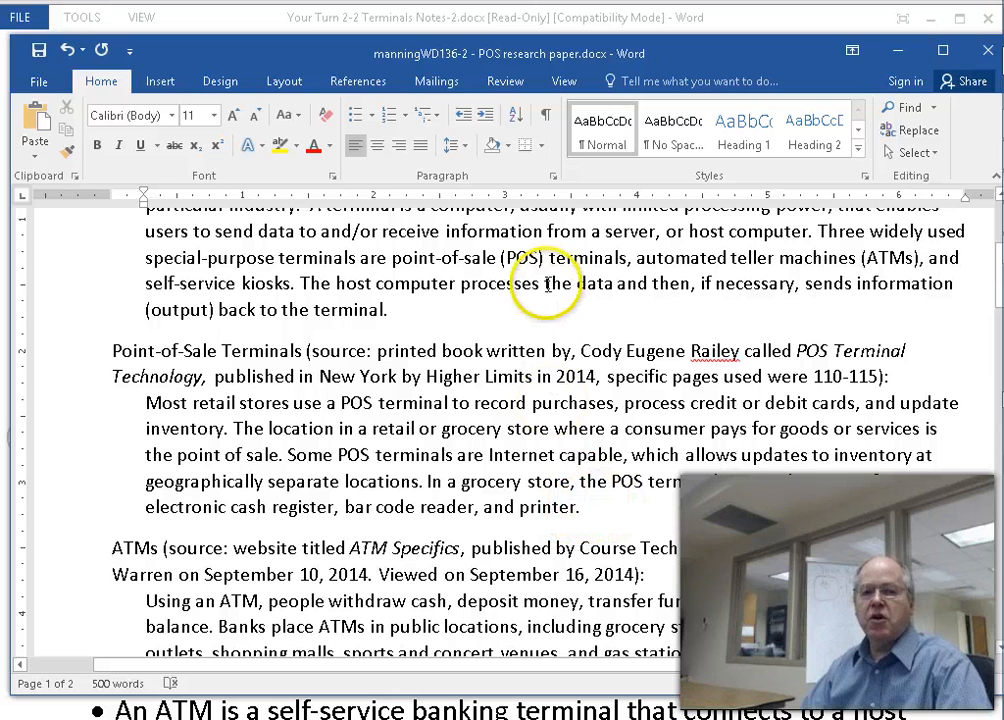
left_click(350, 82)
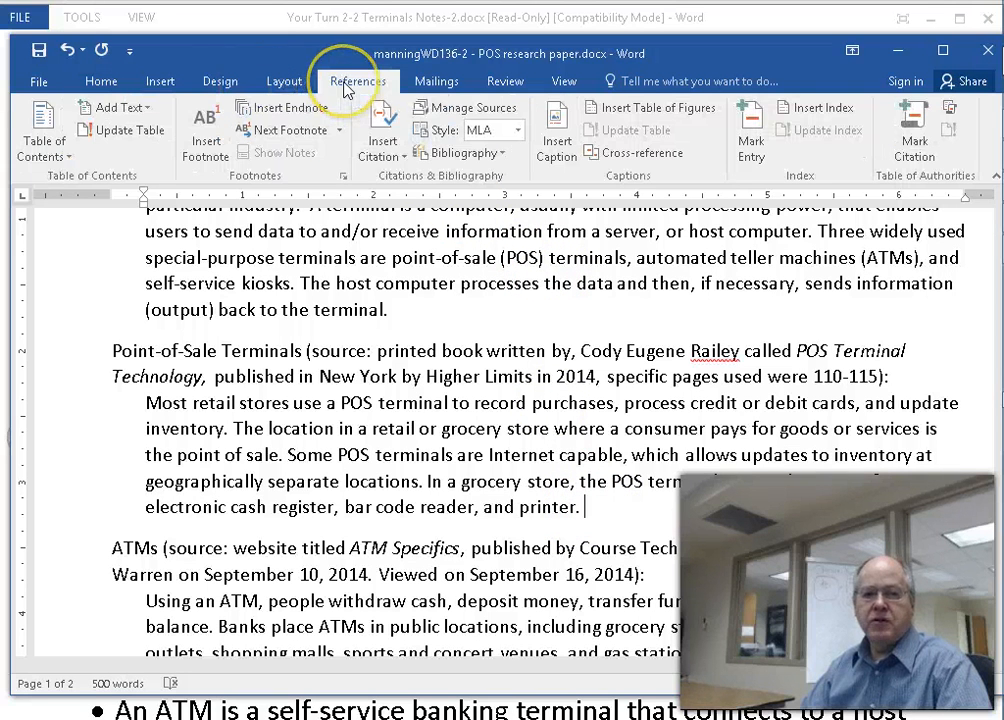
left_click(390, 152)
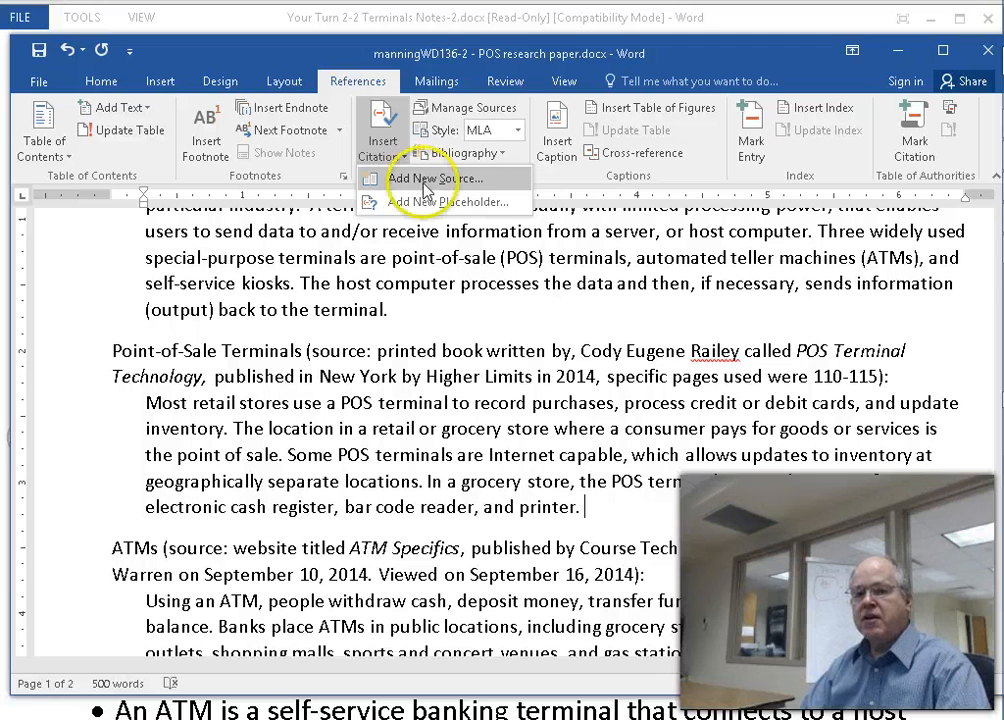
left_click(425, 201)
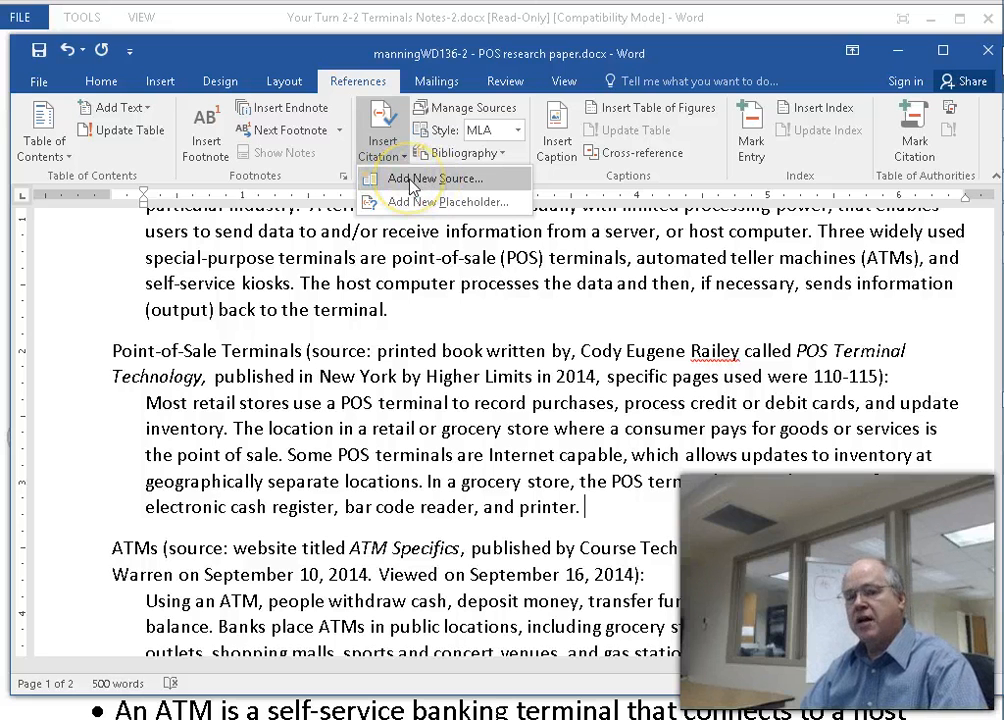
left_click(411, 182)
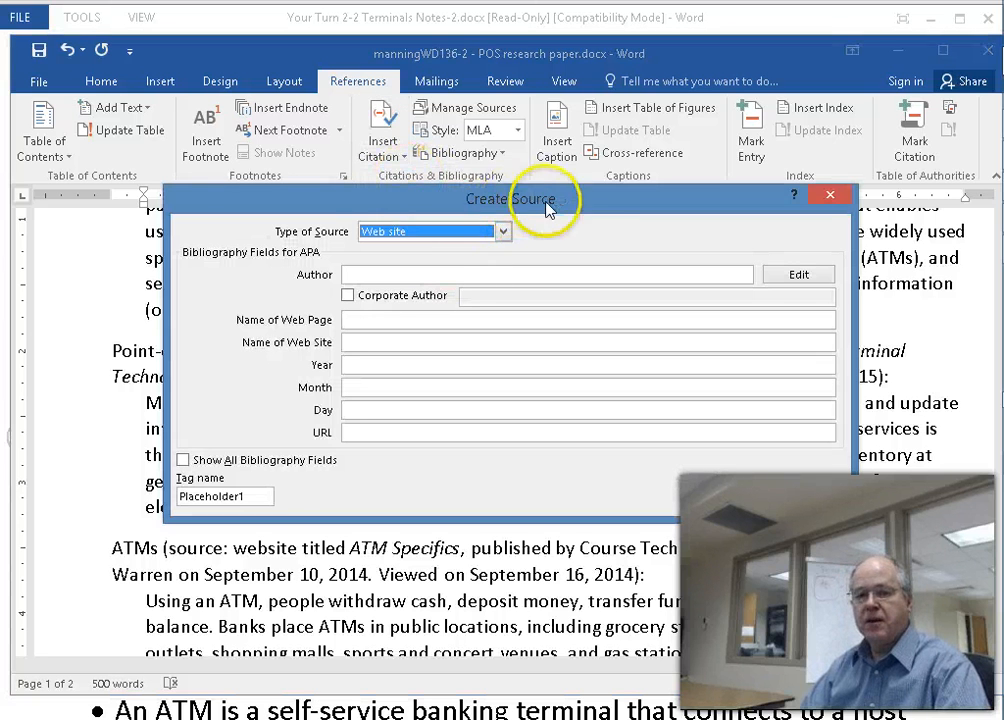
left_click_drag(572, 204, 657, 414)
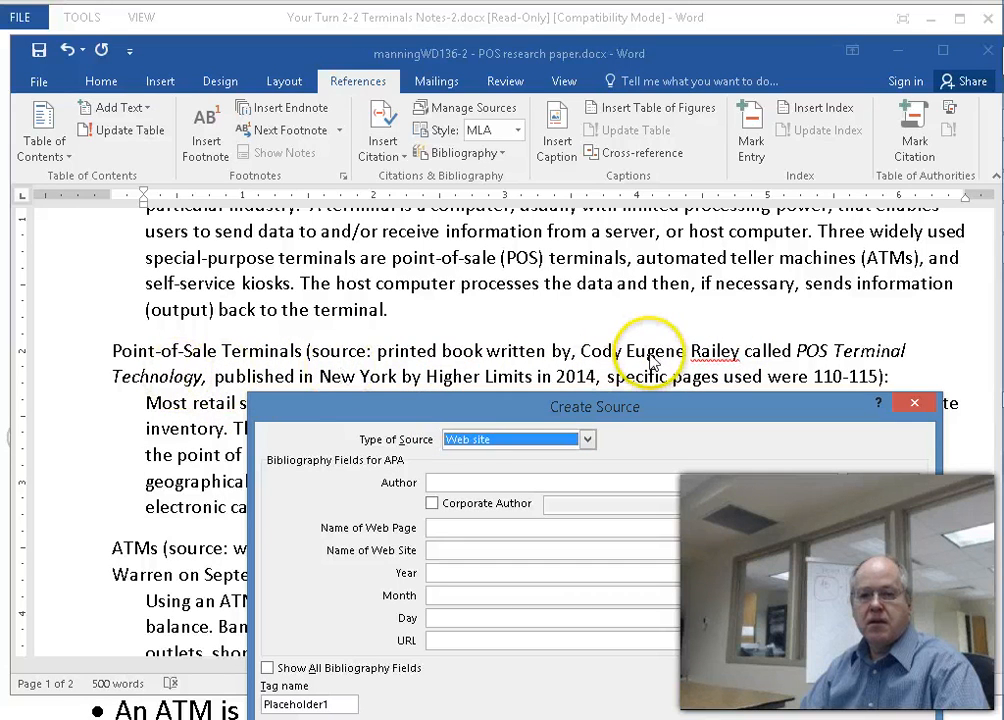
left_click(588, 440)
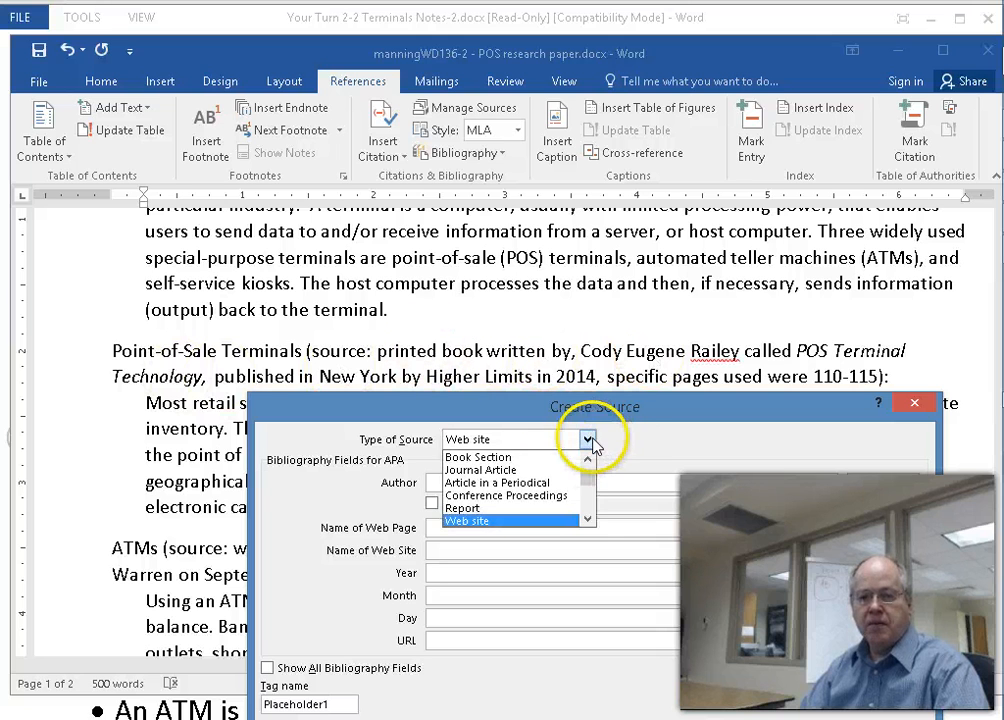
scroll(578, 478, "up", 1)
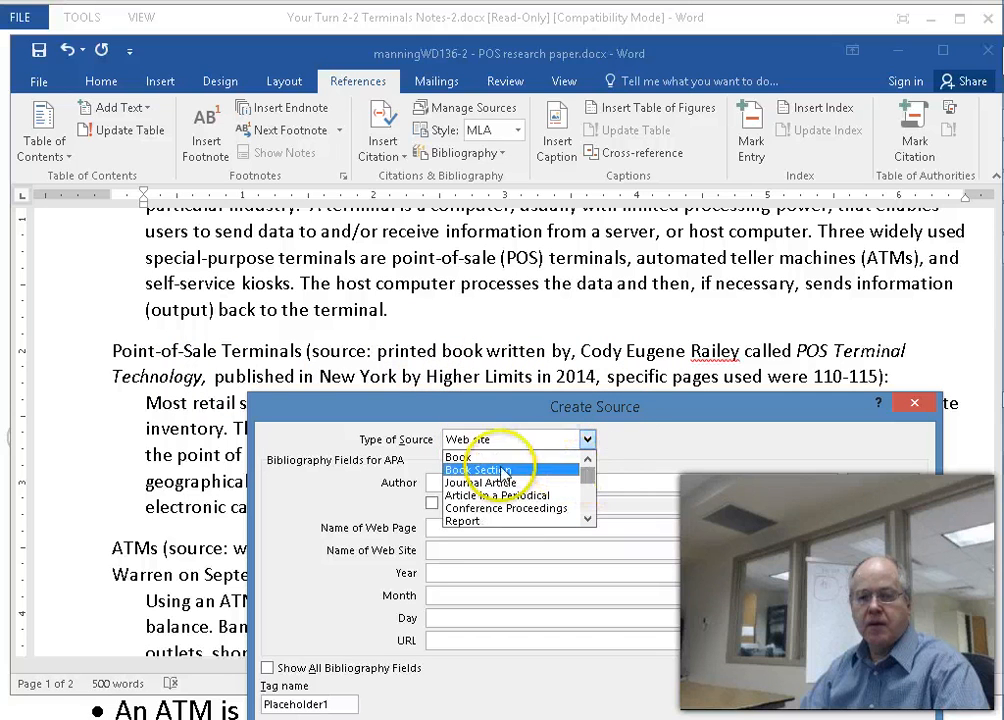
left_click(462, 457)
- Enter the book author's full name from the Point-of-Sale source line and the title POS Terminal Technology
left_click(475, 480)
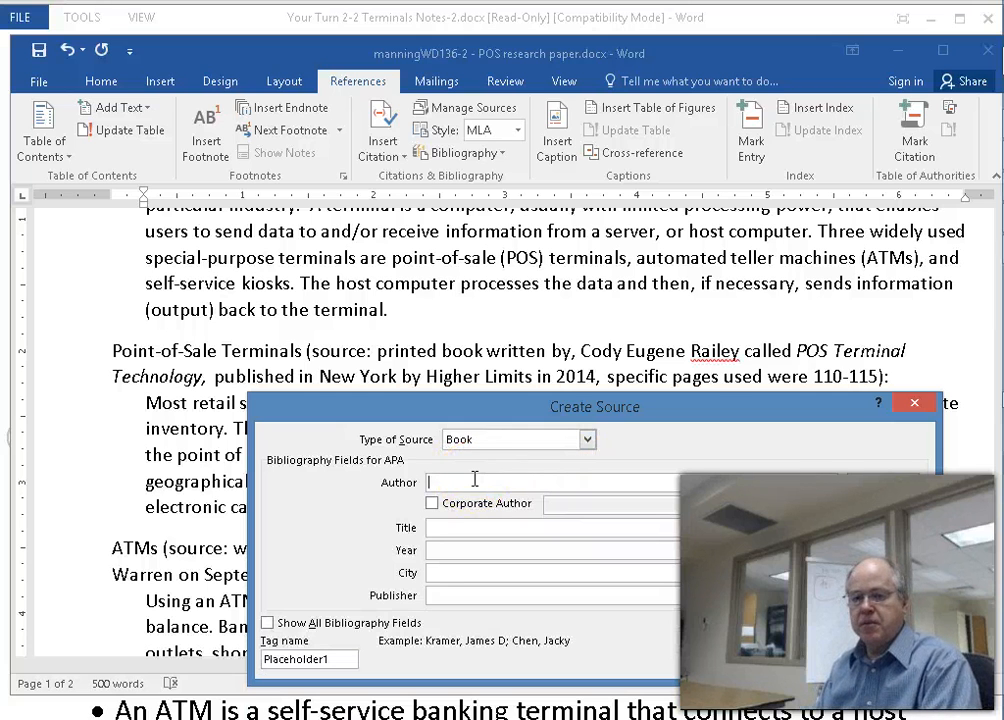
type("Cody E")
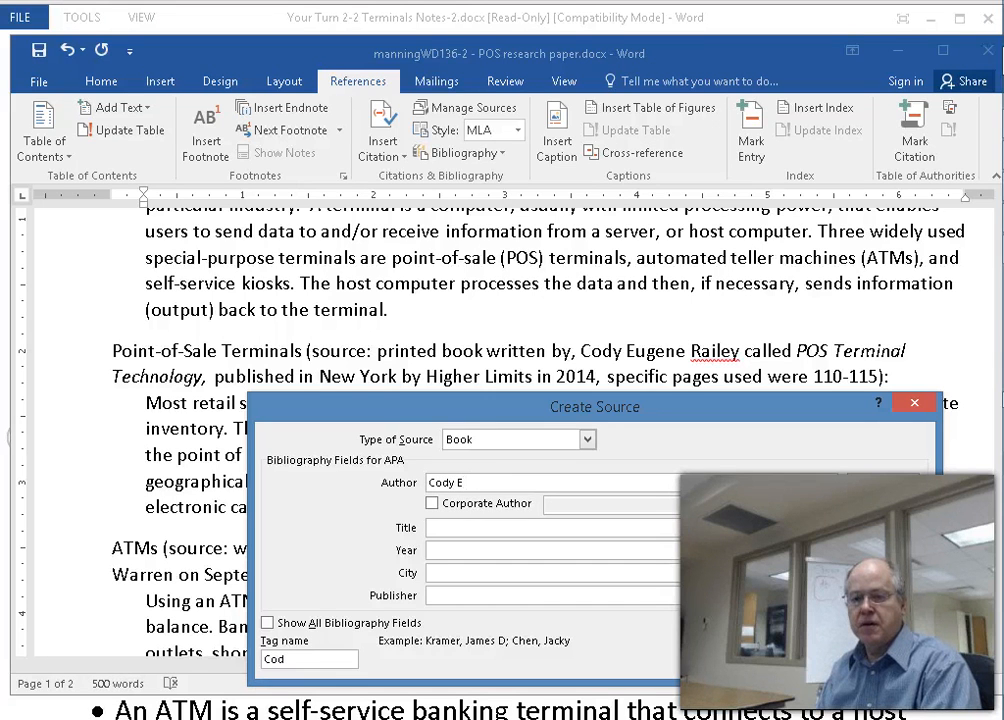
type("ugene Railey")
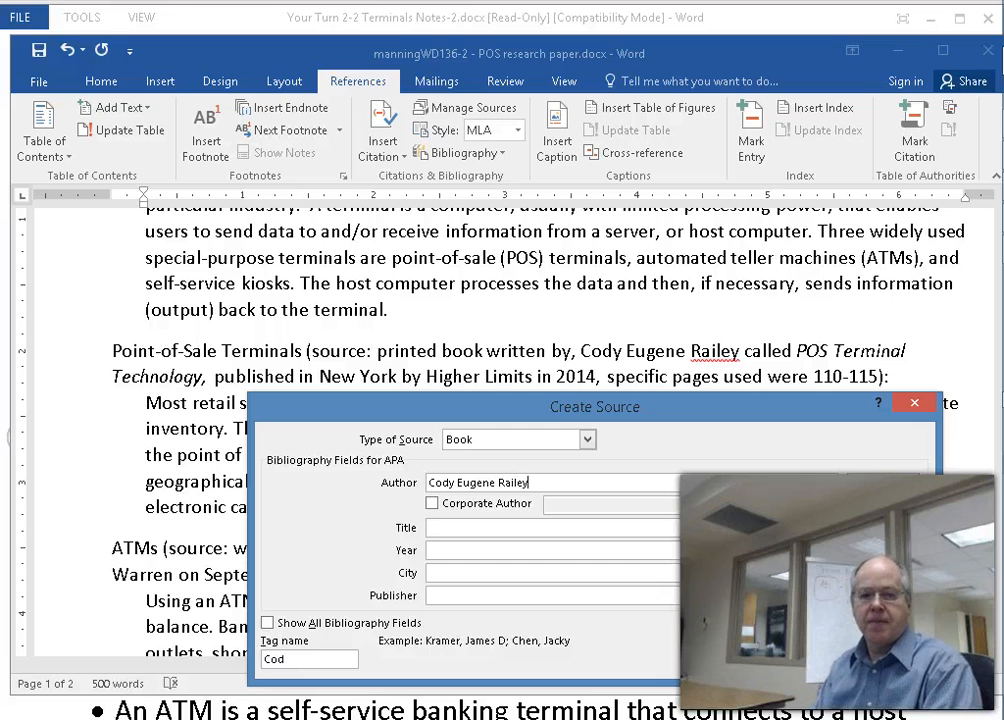
left_click(450, 528)
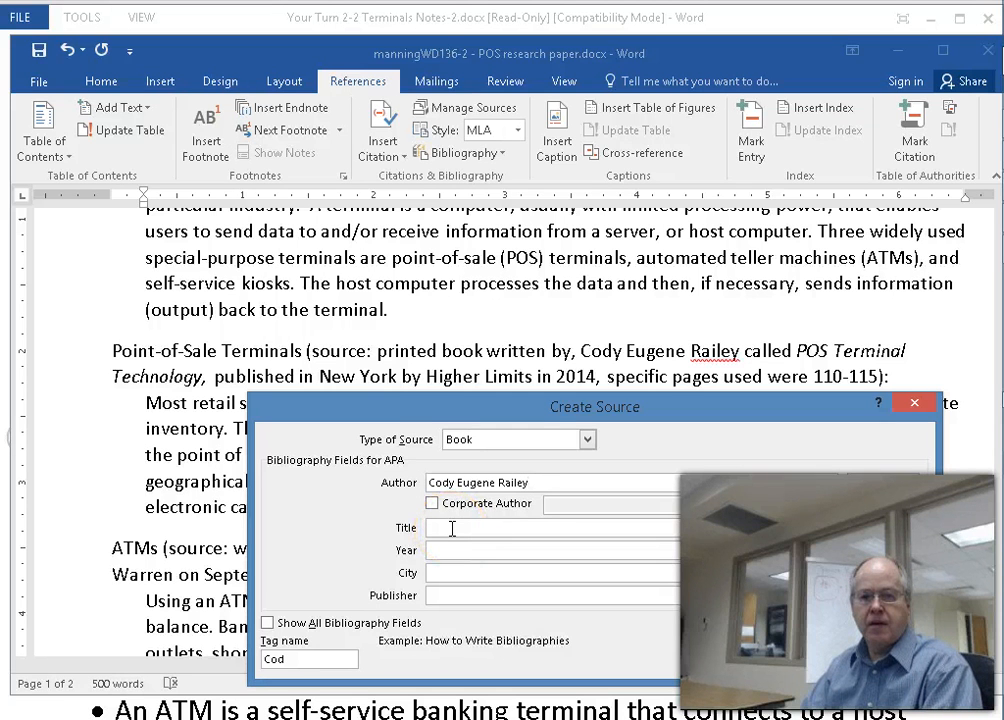
type("POS Termin")
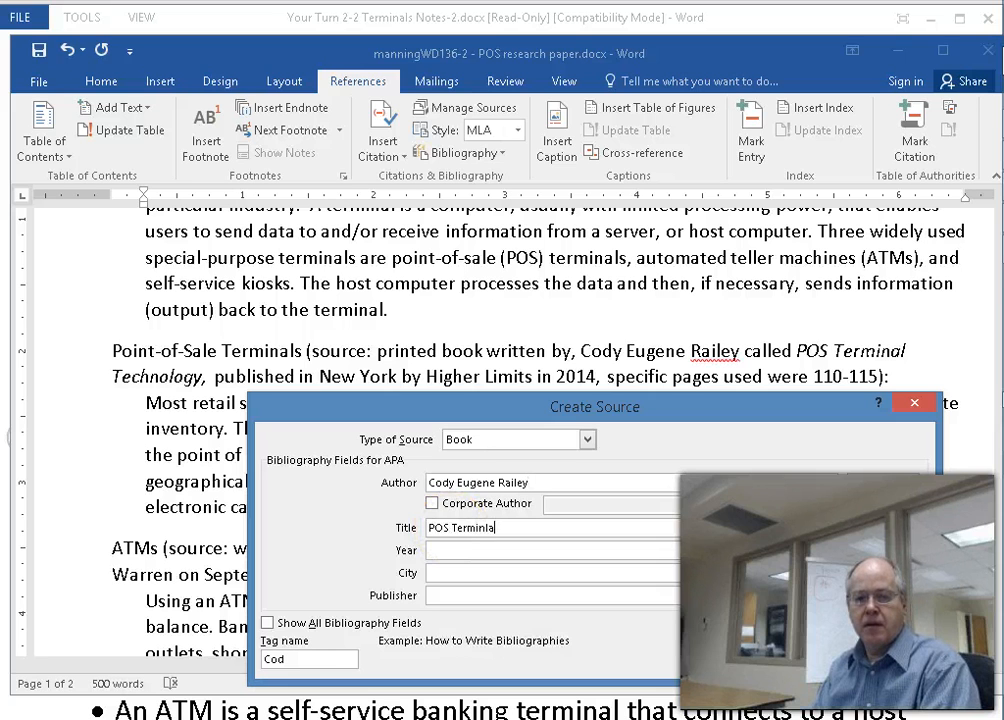
type("al Technology")
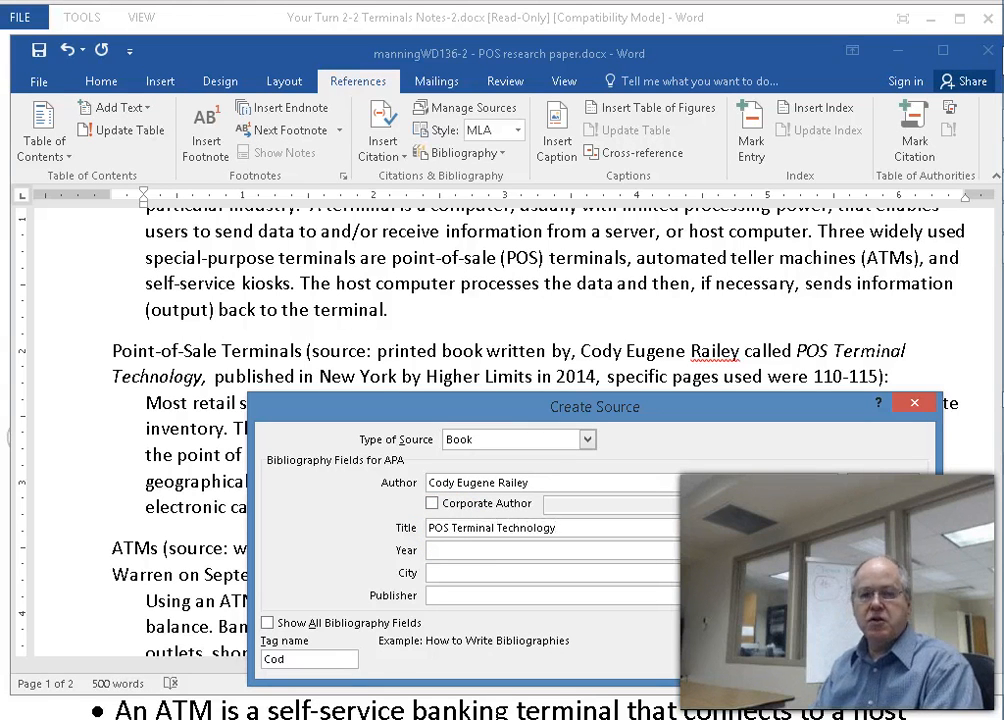
- Complete the book source with year 2014, city New York and publisher Higher Limits, and insert its citation
left_click(503, 549)
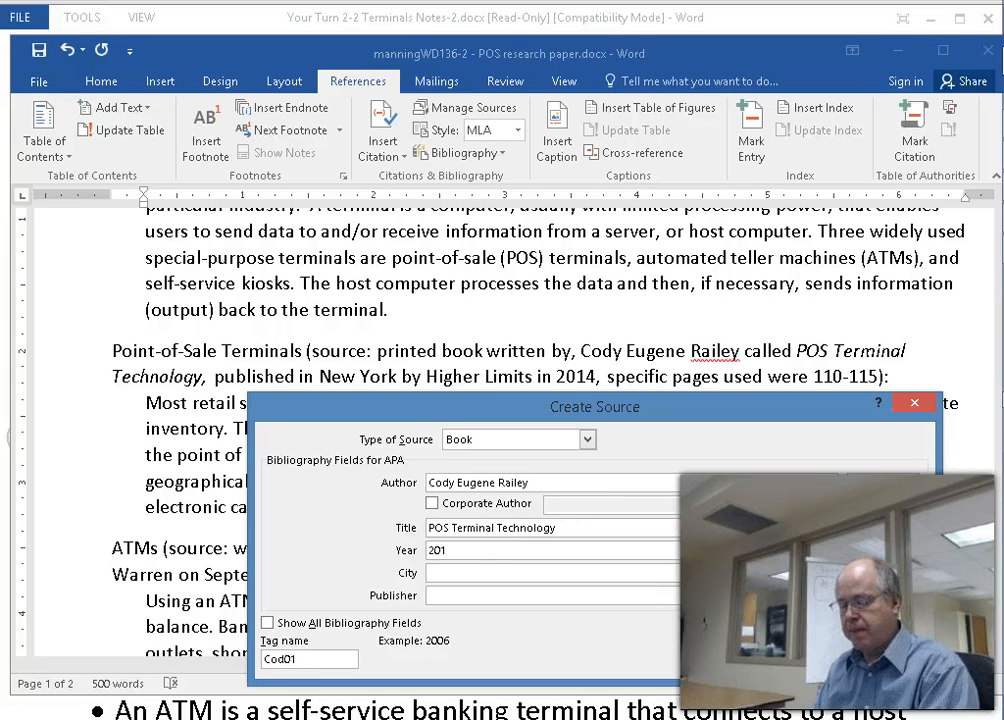
left_click(459, 572)
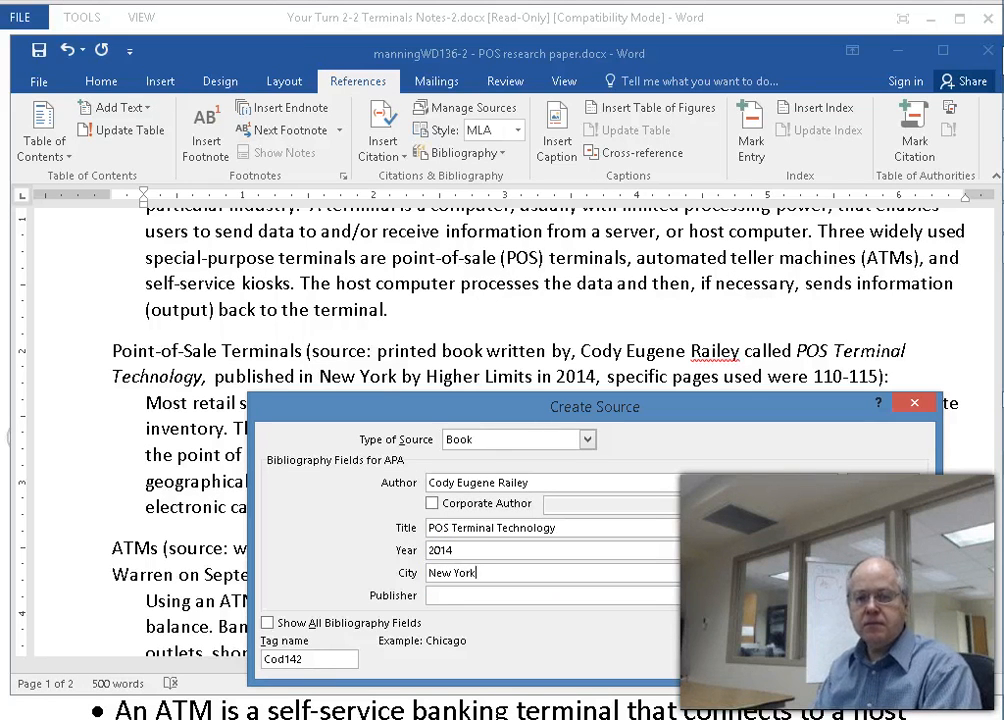
left_click(487, 594)
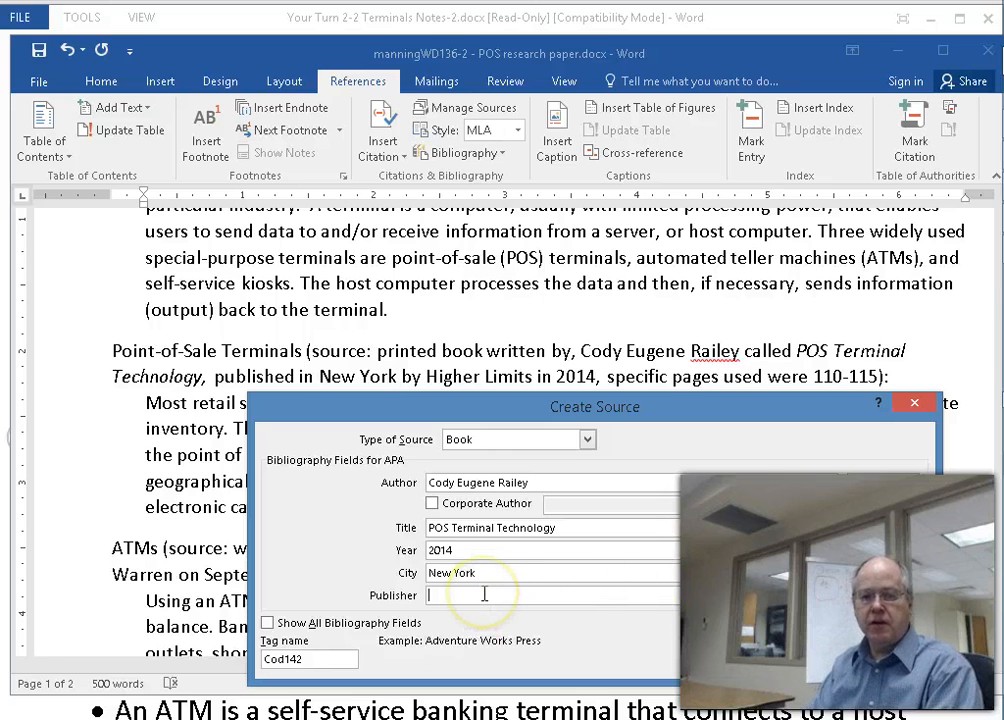
type("Higher Li")
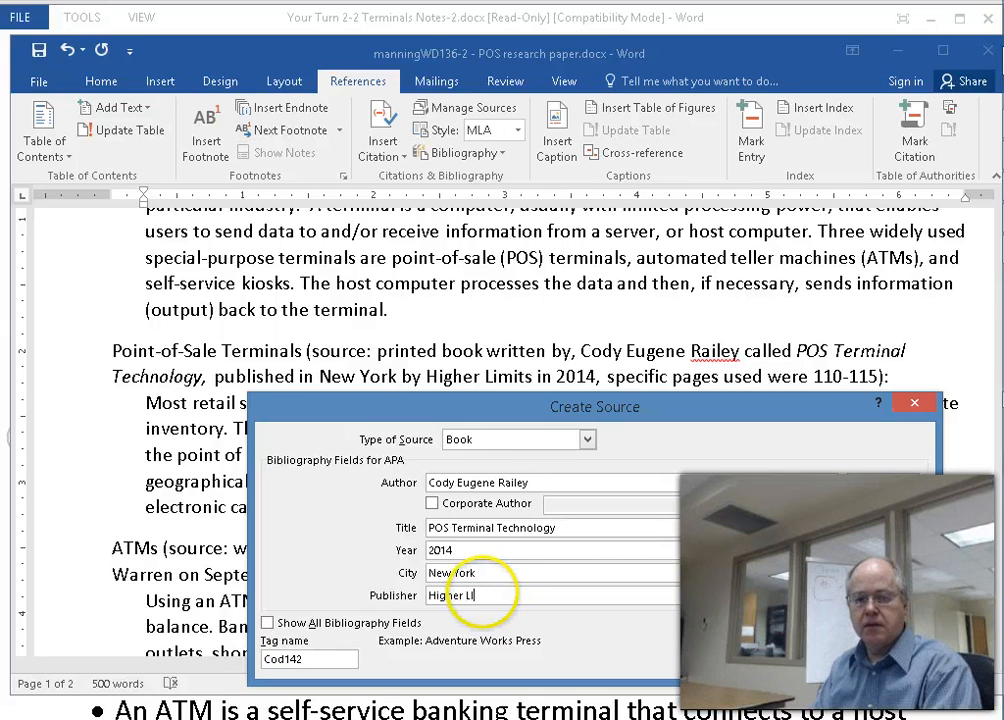
type("mits")
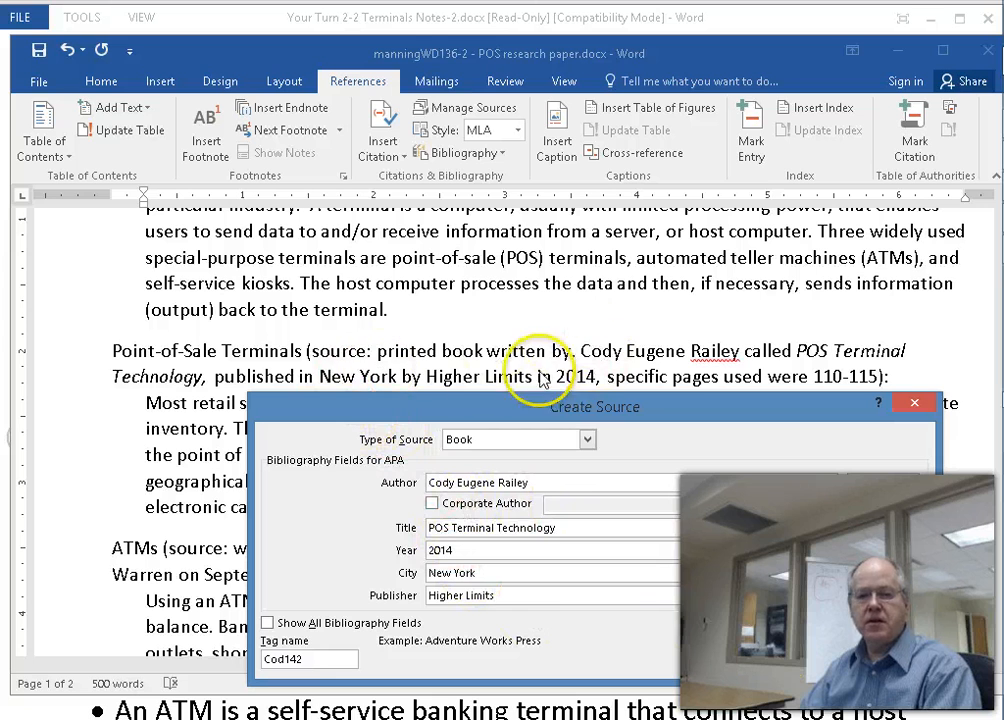
left_click(786, 650)
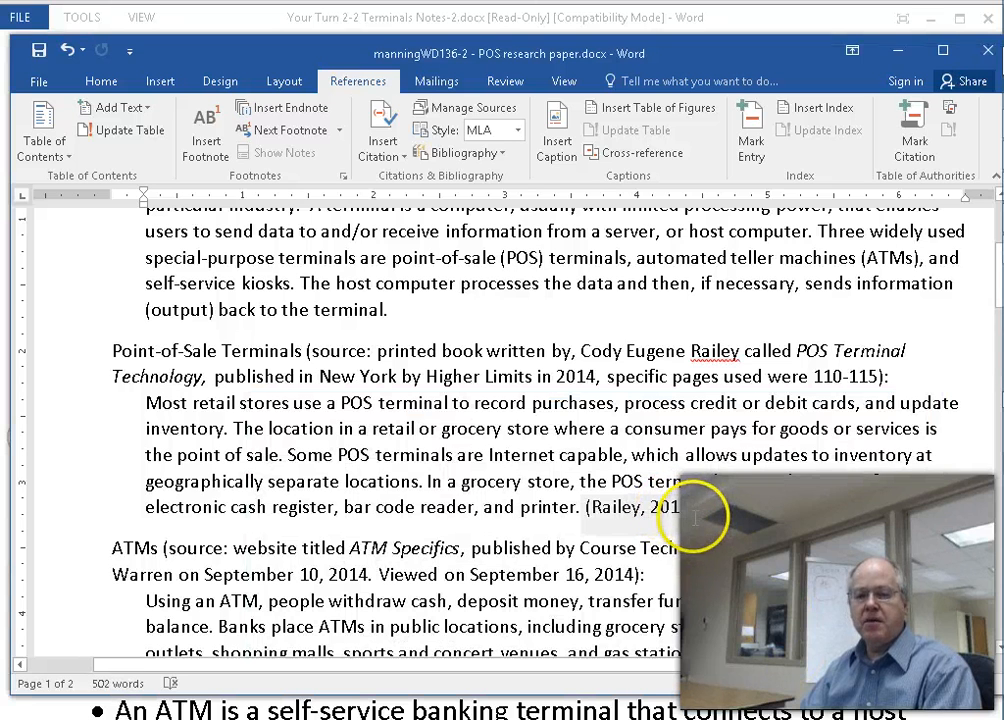
- Edit the citation at the end of the Point-of-Sale paragraph to add pages 110-115 and suppress the year and title
left_click(693, 509)
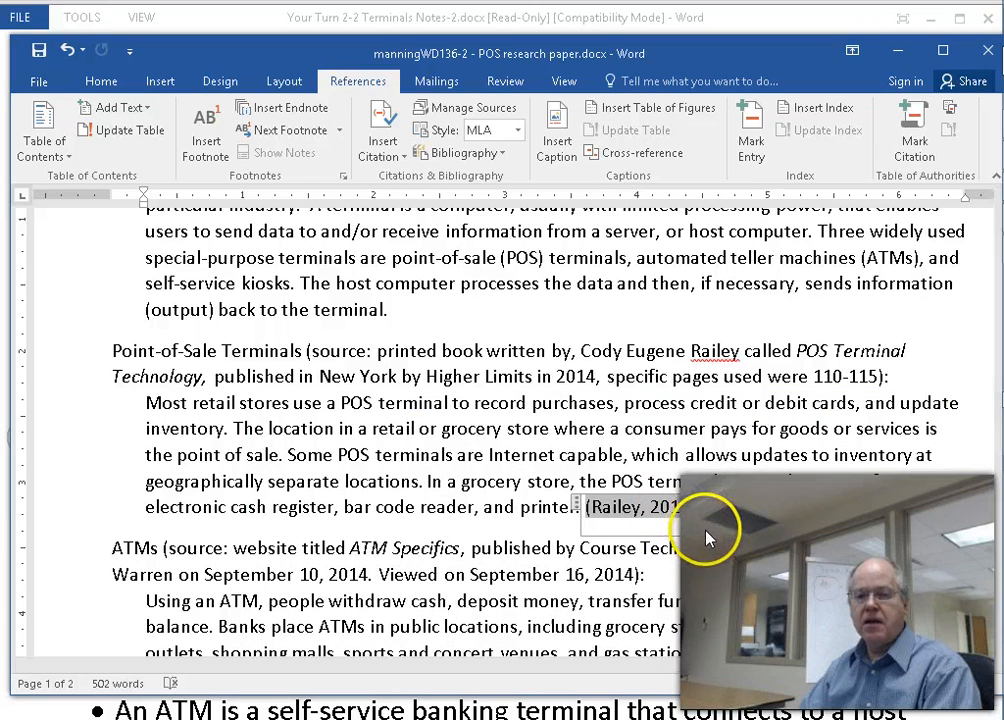
right_click(706, 533)
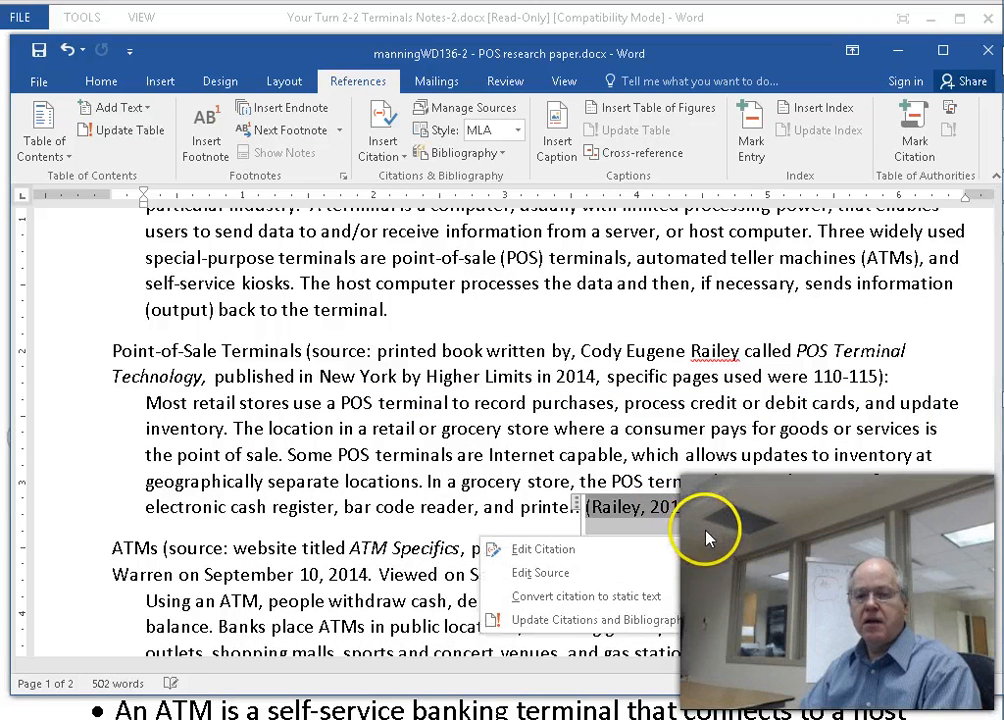
left_click(566, 553)
left_click_drag(527, 330, 280, 247)
left_click(298, 293)
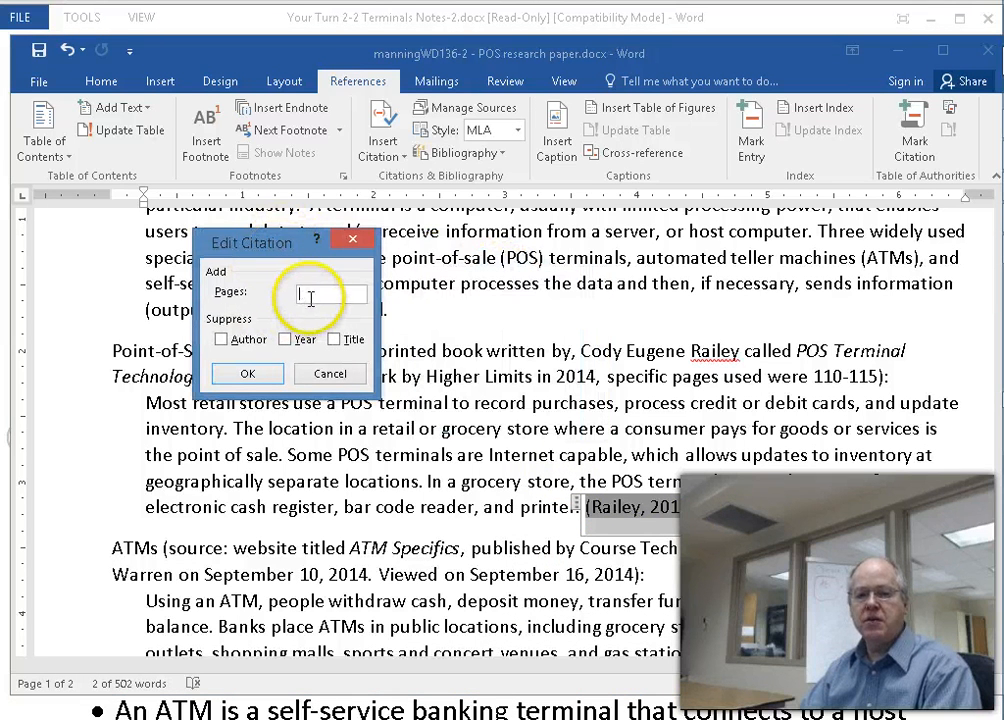
type("110-115")
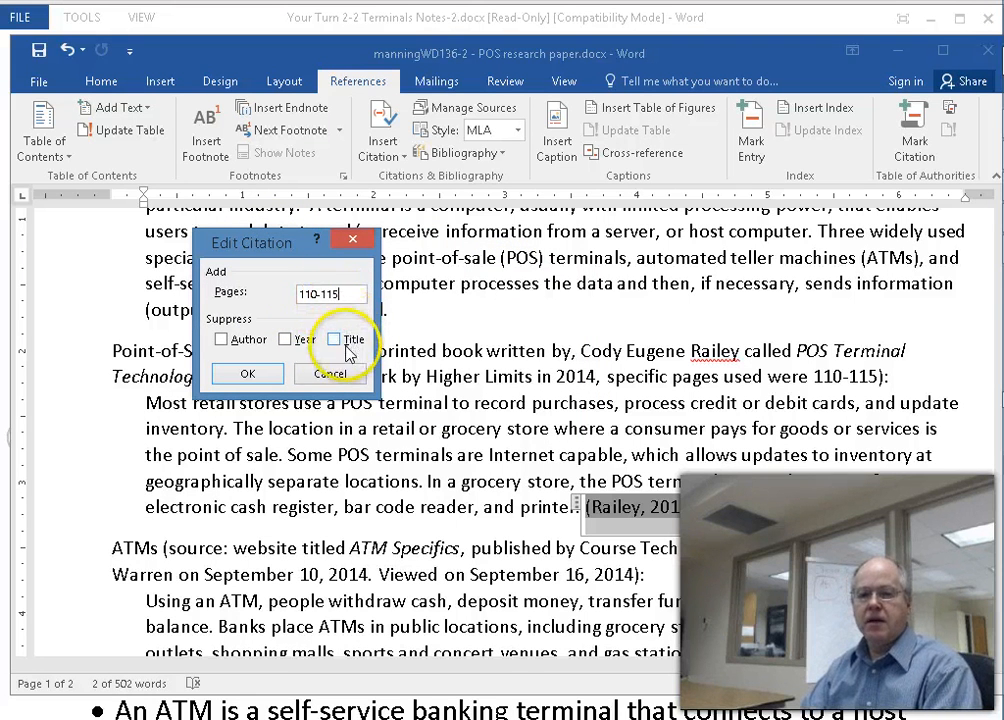
left_click(288, 340)
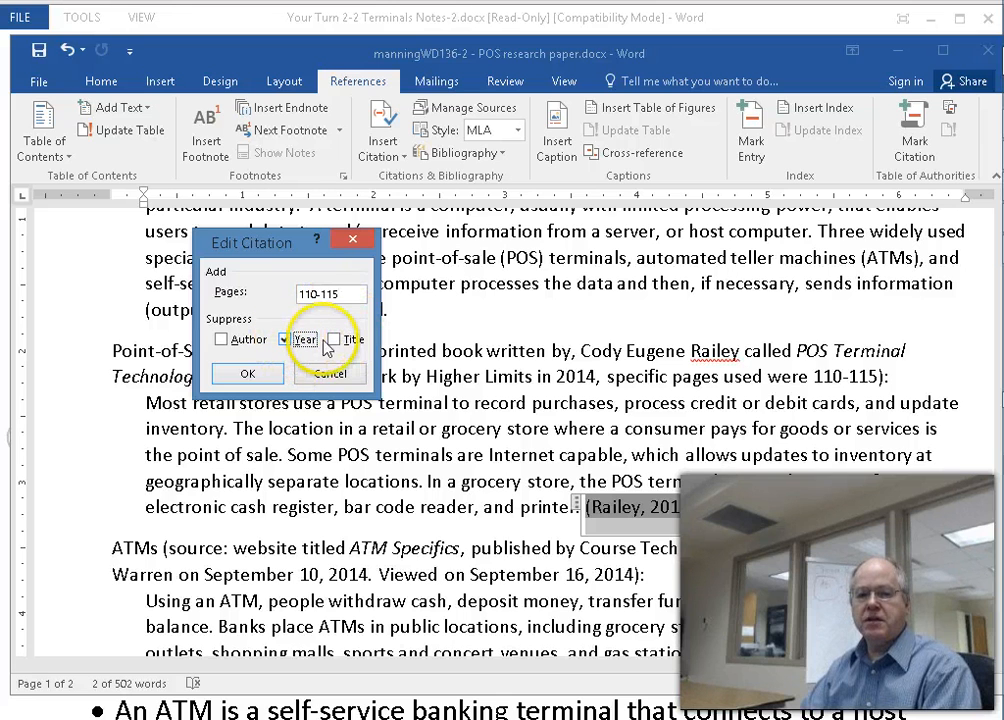
left_click(334, 341)
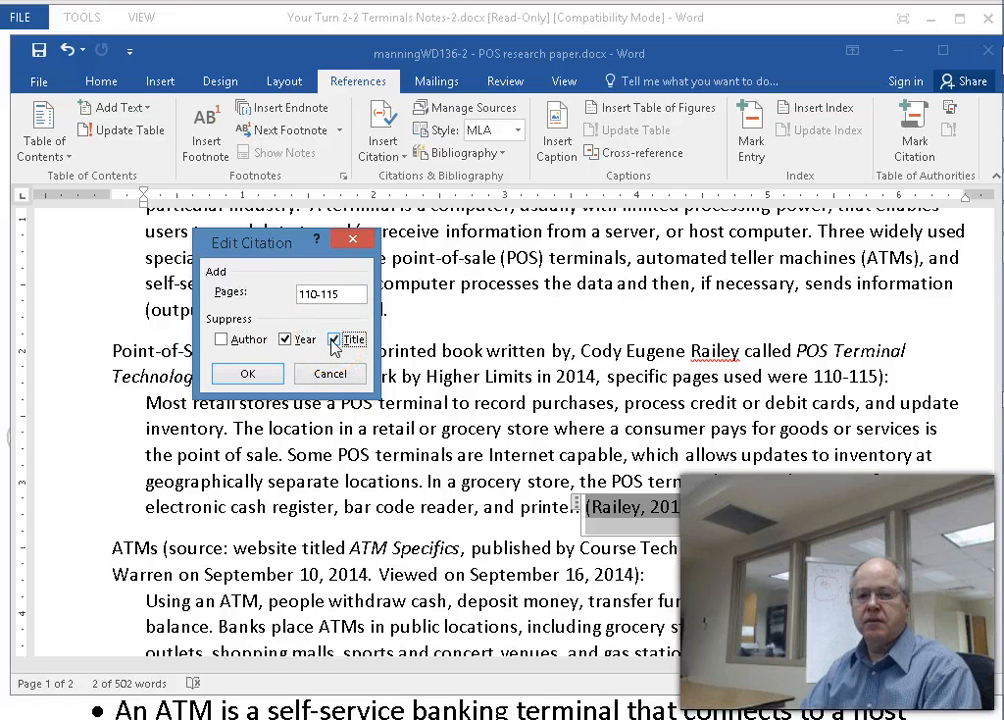
left_click(248, 375)
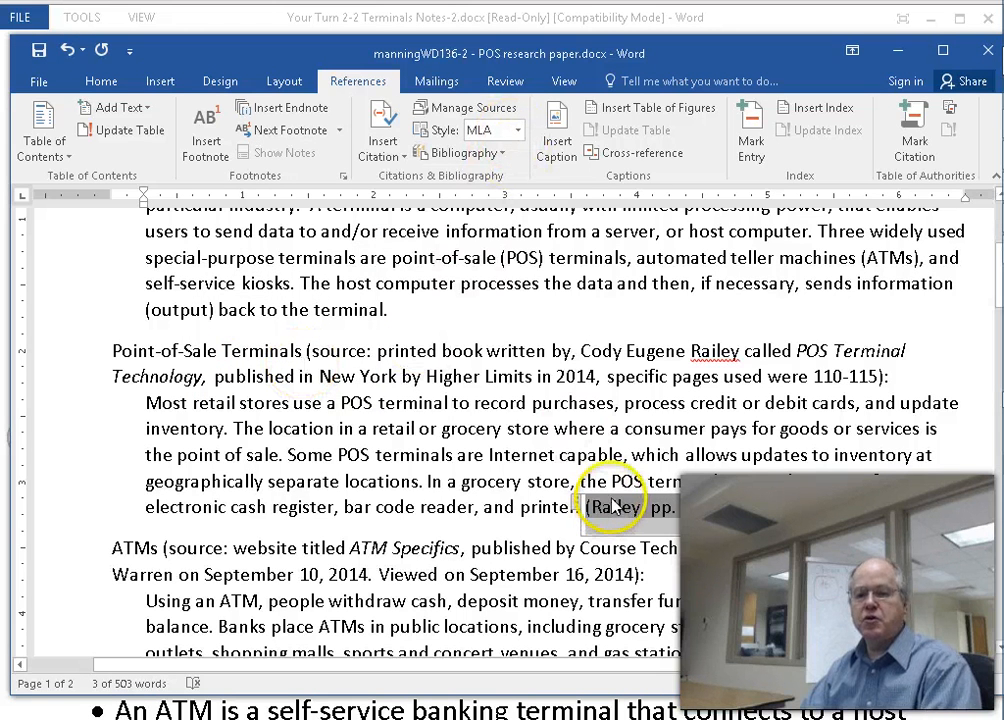
- Try the author suppression option in the settings of the Point-of-Sale paragraph's citation
left_click(772, 531)
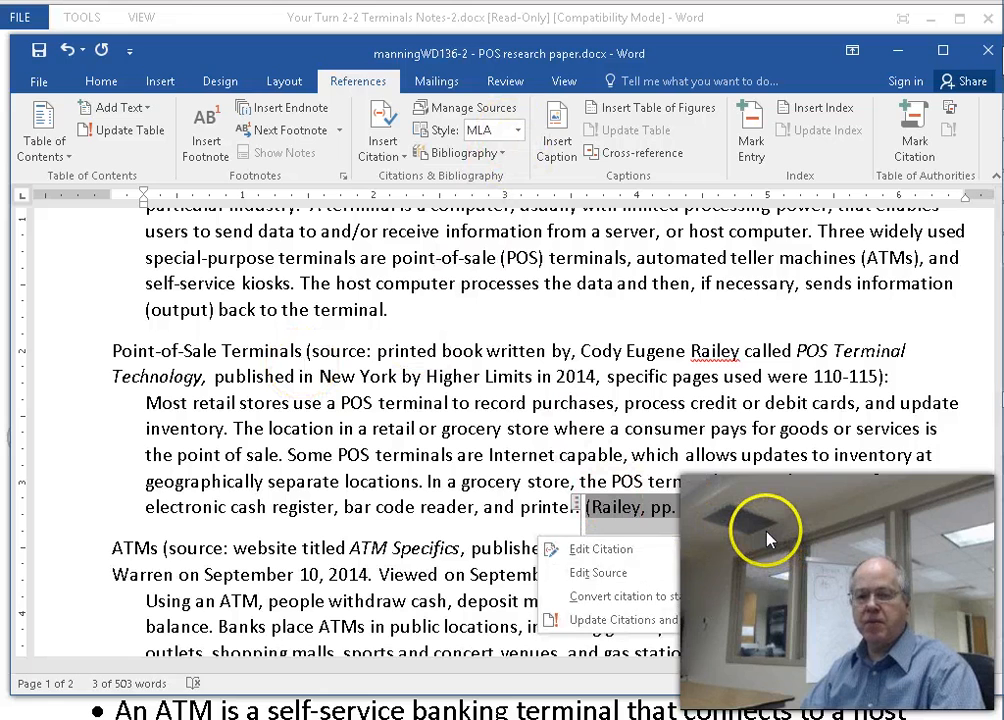
left_click(598, 550)
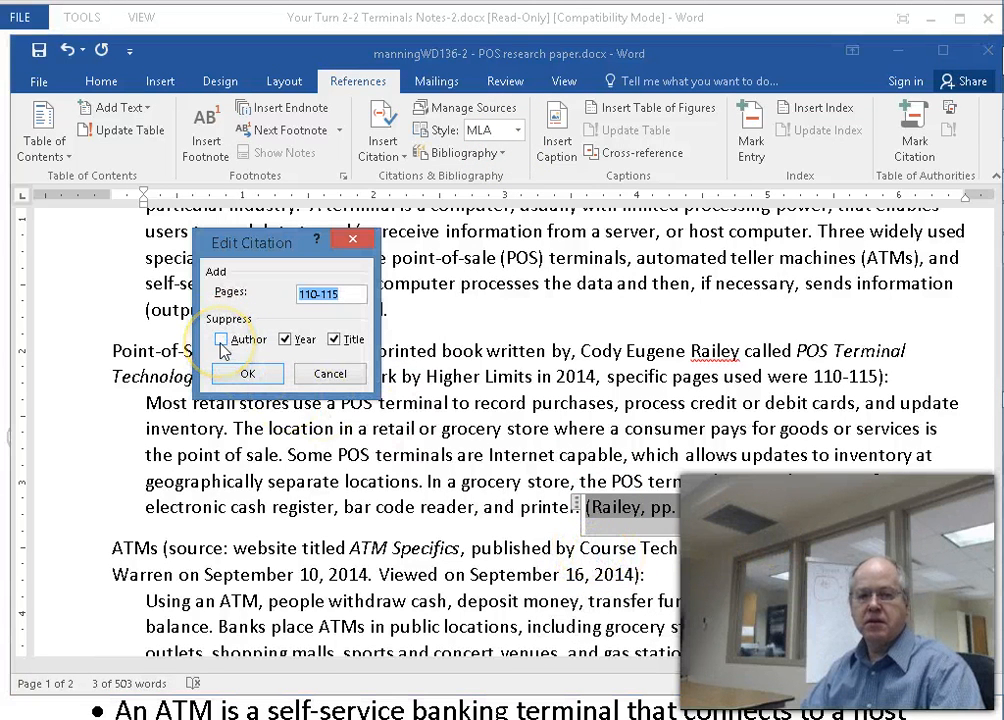
left_click(221, 340)
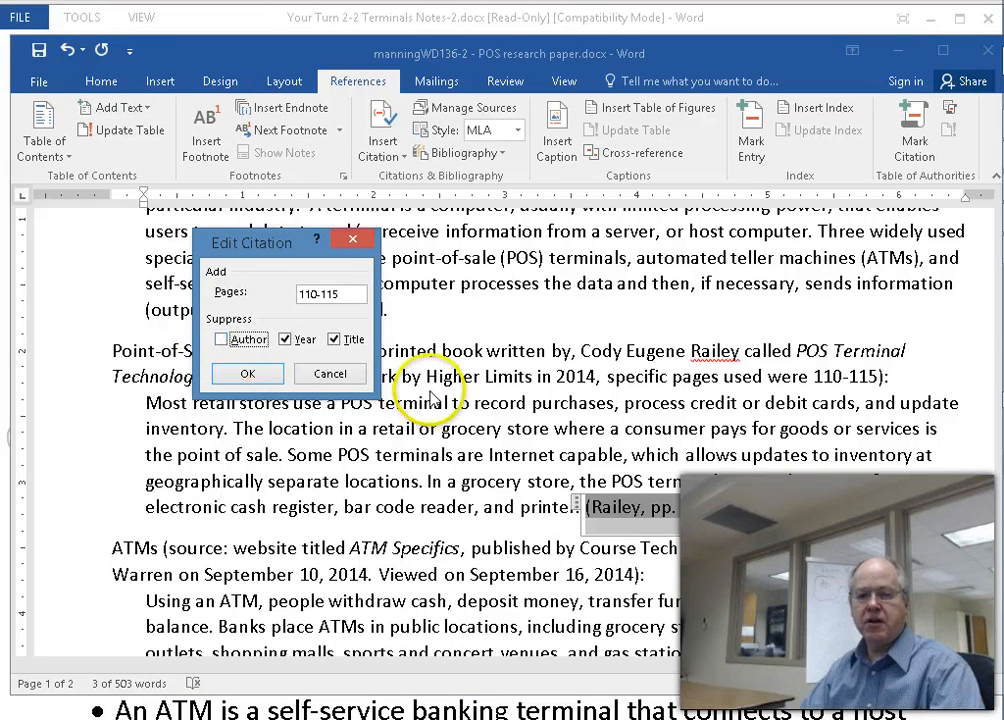
left_click(269, 380)
left_click(822, 515)
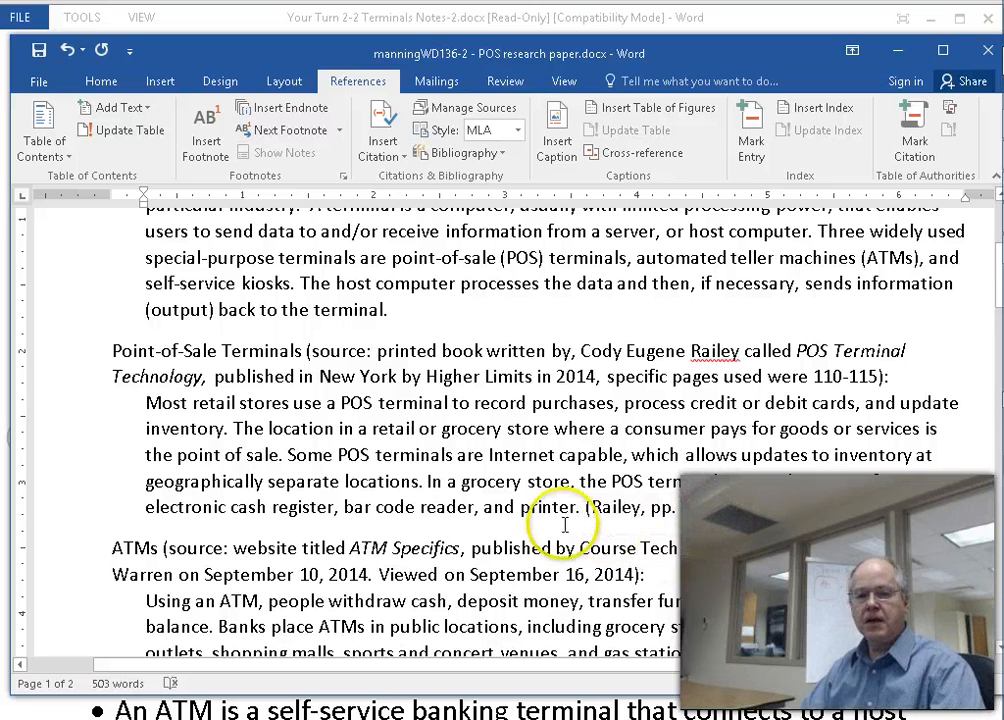
- Delete the Point-of-Sale Terminals heading and source line above its paragraph
left_click_drag(904, 375, 109, 351)
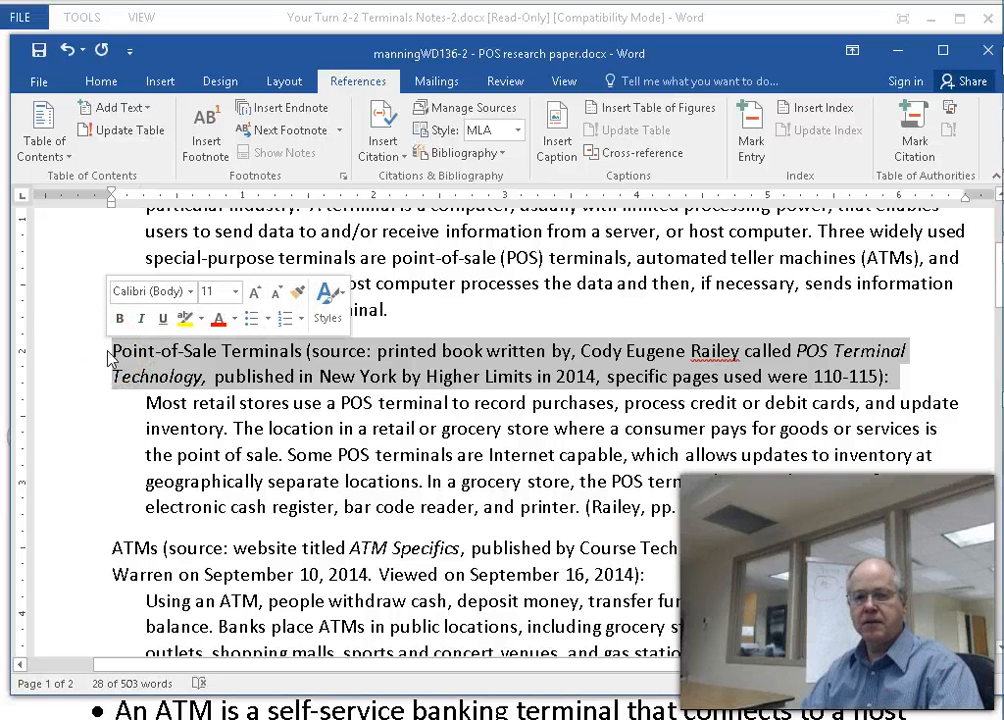
key("Delete")
key("Delete")
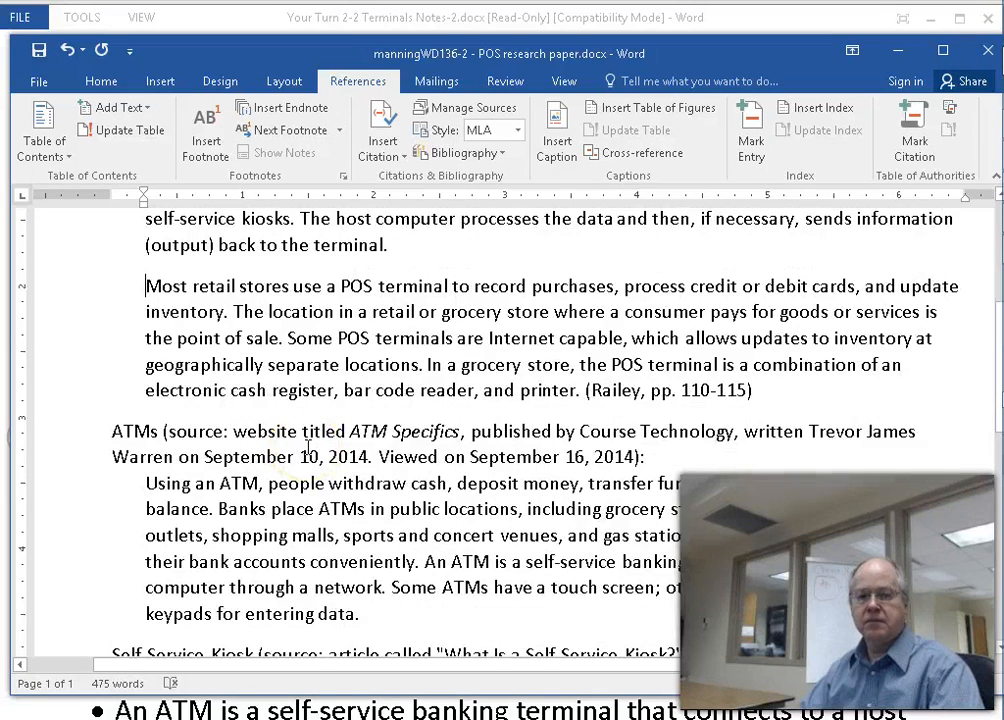
- Start a new citation source at the end of the ATMs paragraph, with Web site as the type of source
scroll(308, 446, "down", 2)
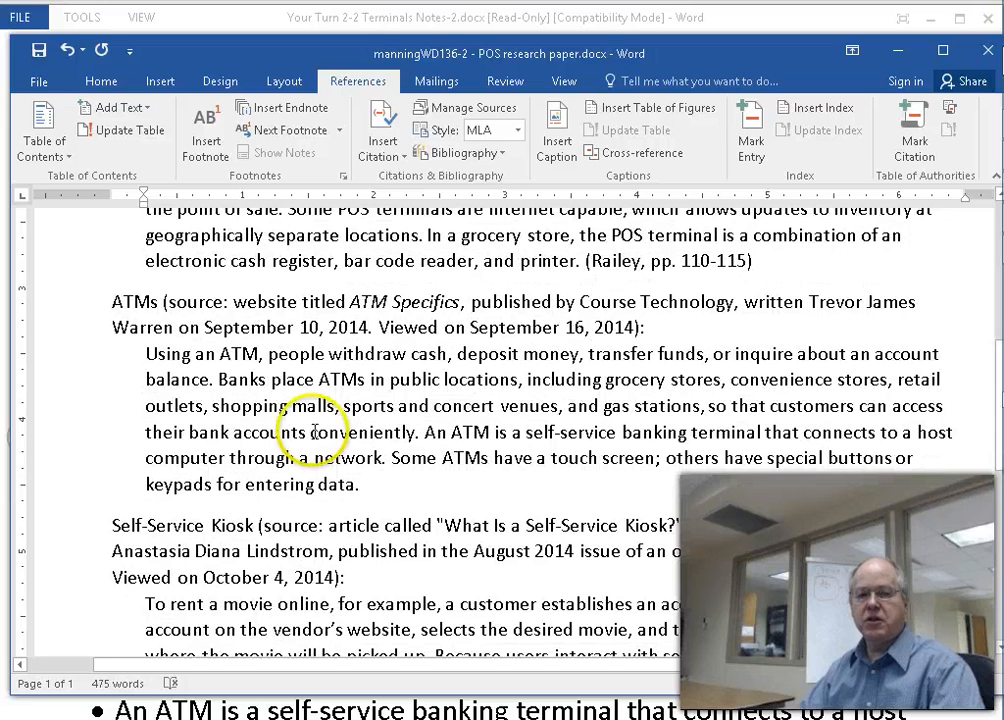
left_click(390, 482)
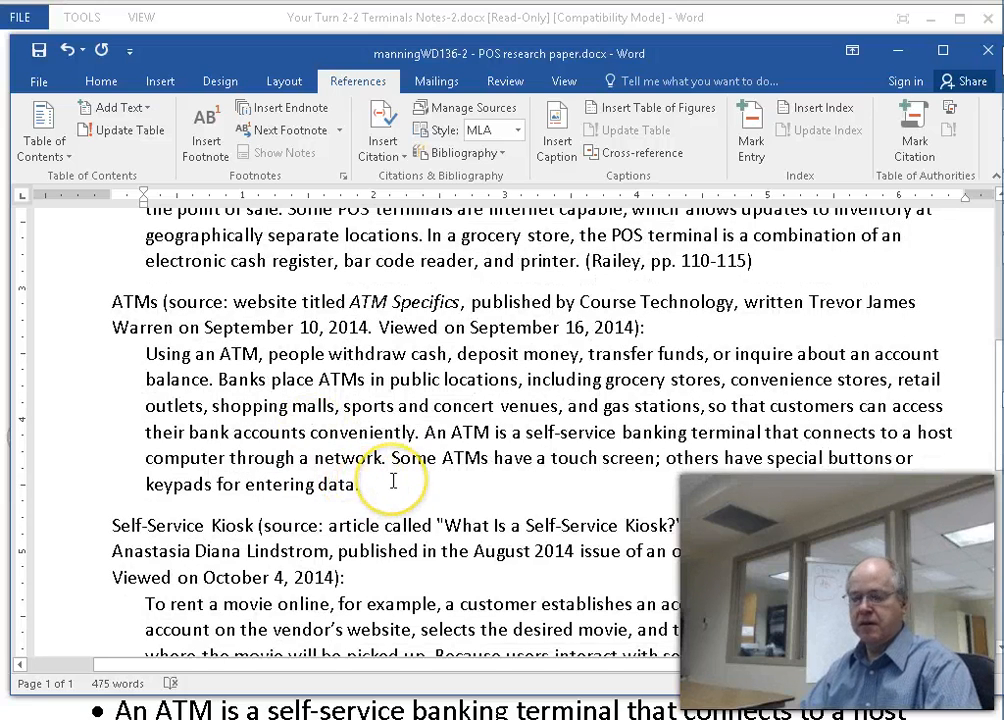
left_click(392, 150)
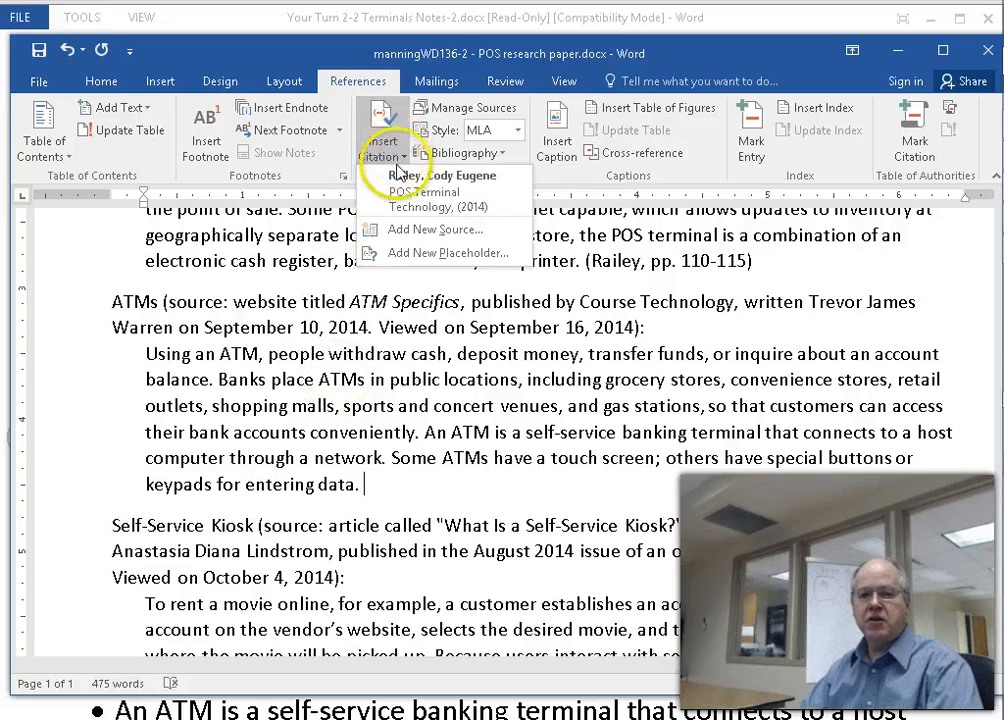
left_click(412, 231)
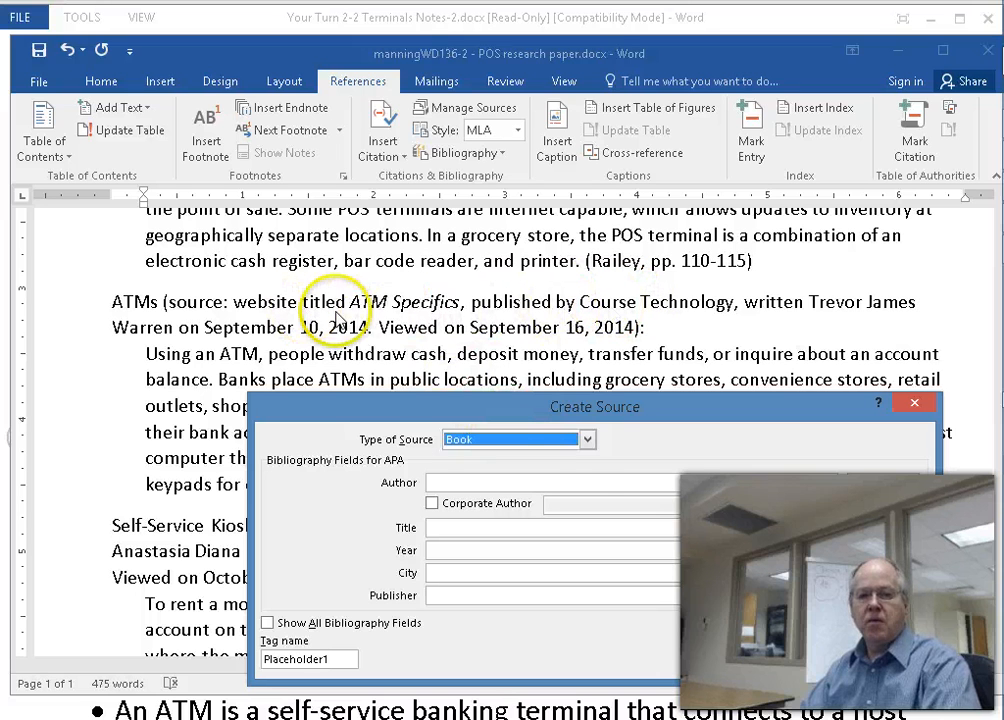
left_click(587, 440)
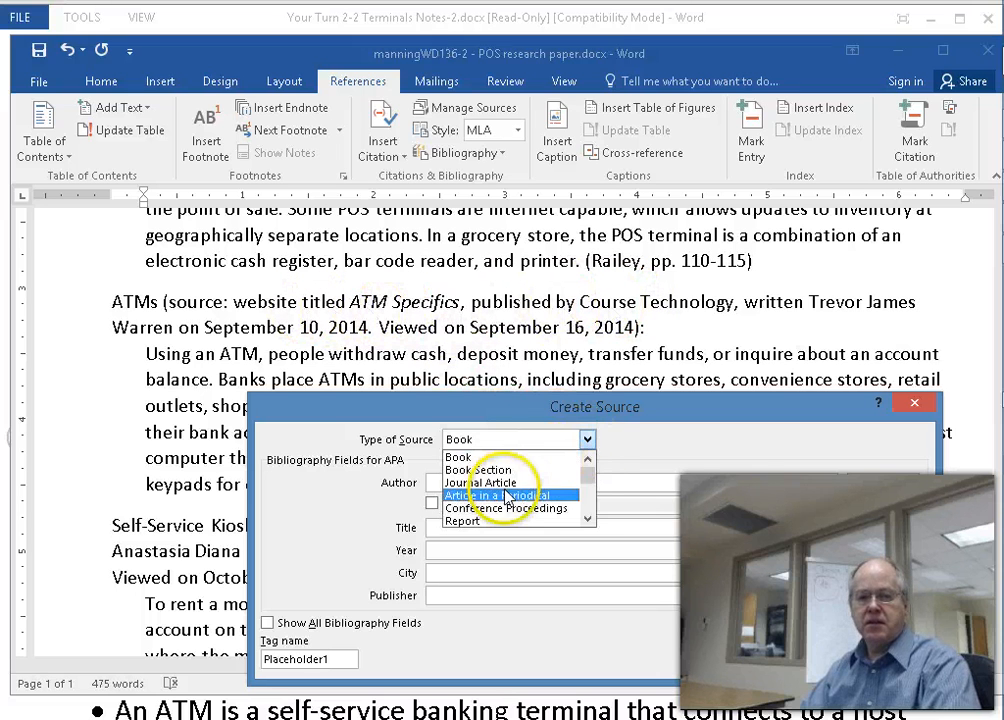
mouse_move(587, 470)
left_mouse_down()
mouse_move(587, 505)
mouse_move(589, 484)
left_mouse_up()
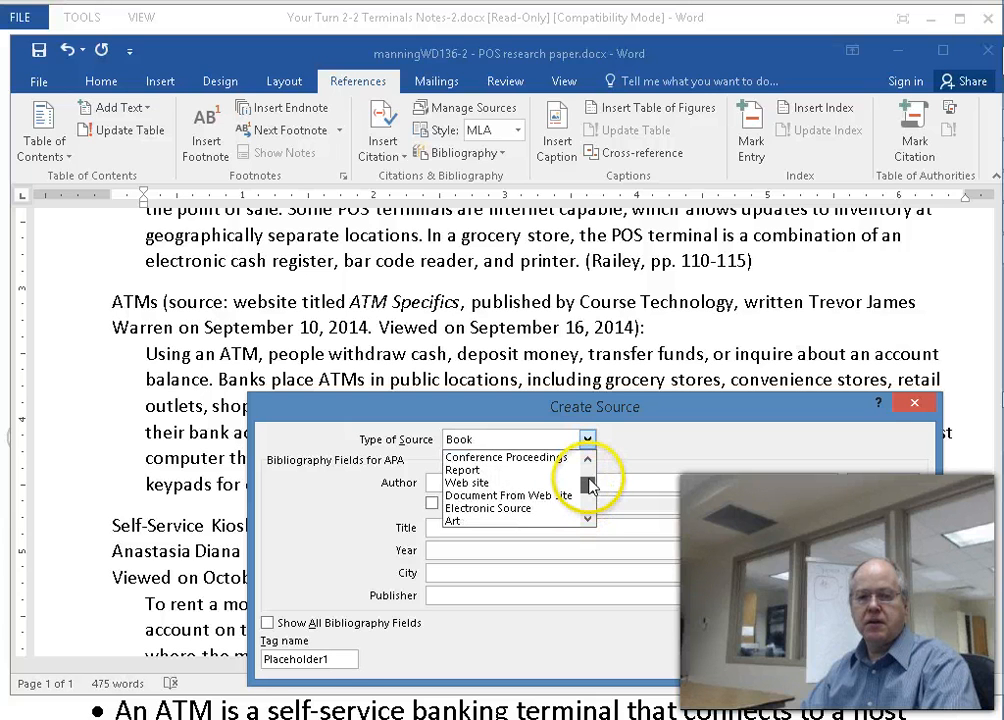
left_click(467, 482)
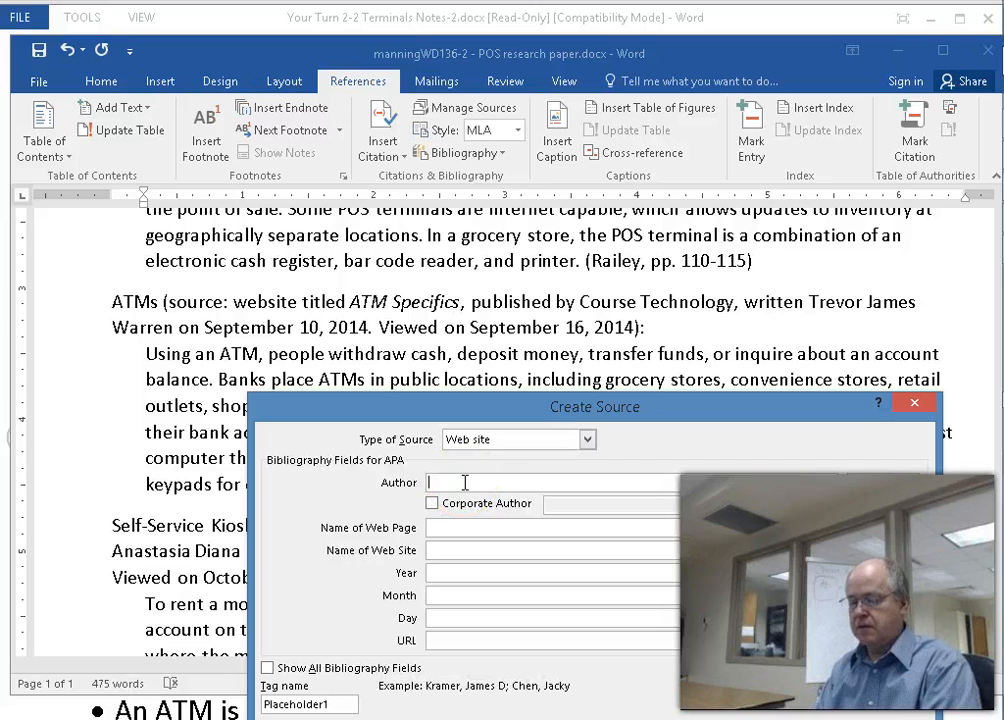
- Enter the website author's full name from the ATMs source line and ATM Specifics as the name of the web page
type("Ter")
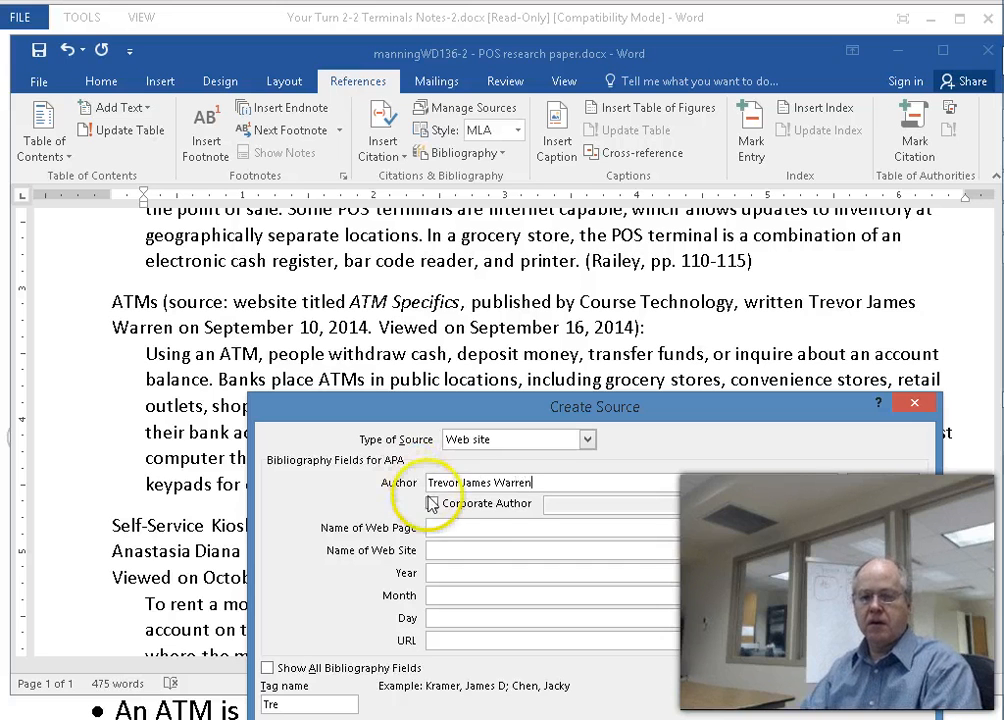
left_click(458, 527)
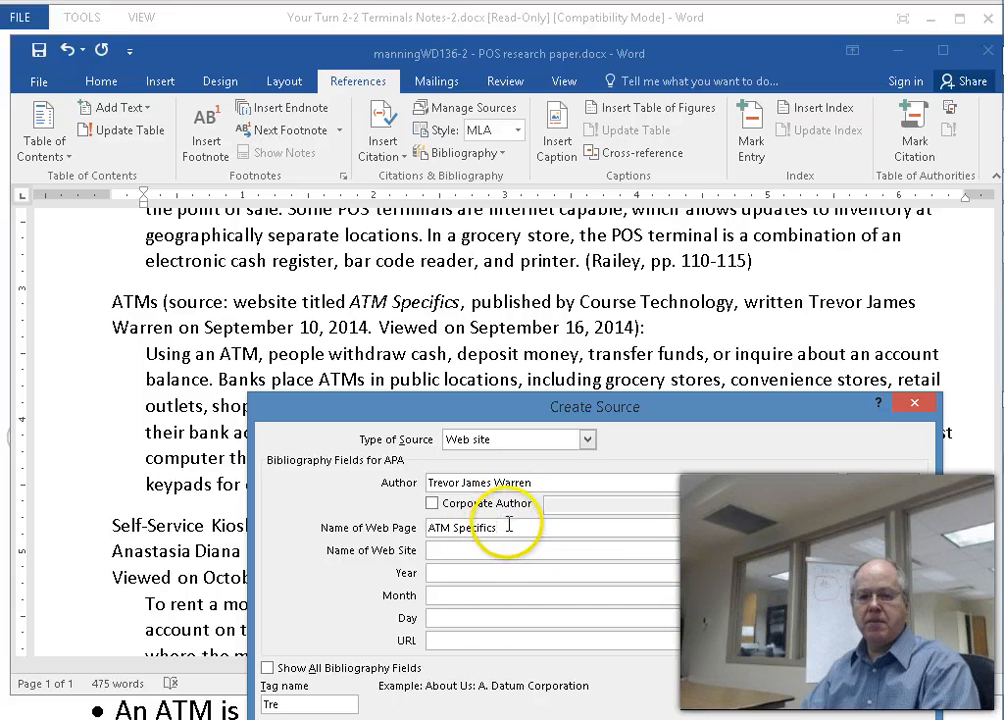
- Move "ATM Specifics" from the web page name to the web site name, and enter "ATMs" as the web page name
left_click_drag(508, 526, 431, 530)
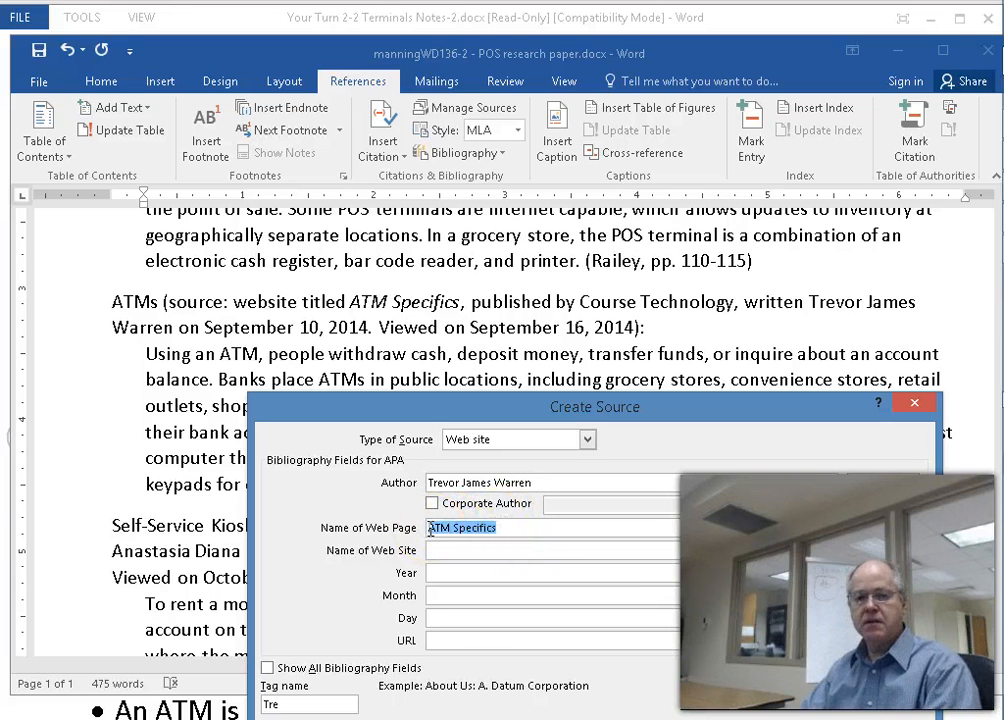
key("ctrl+x")
left_click(451, 550)
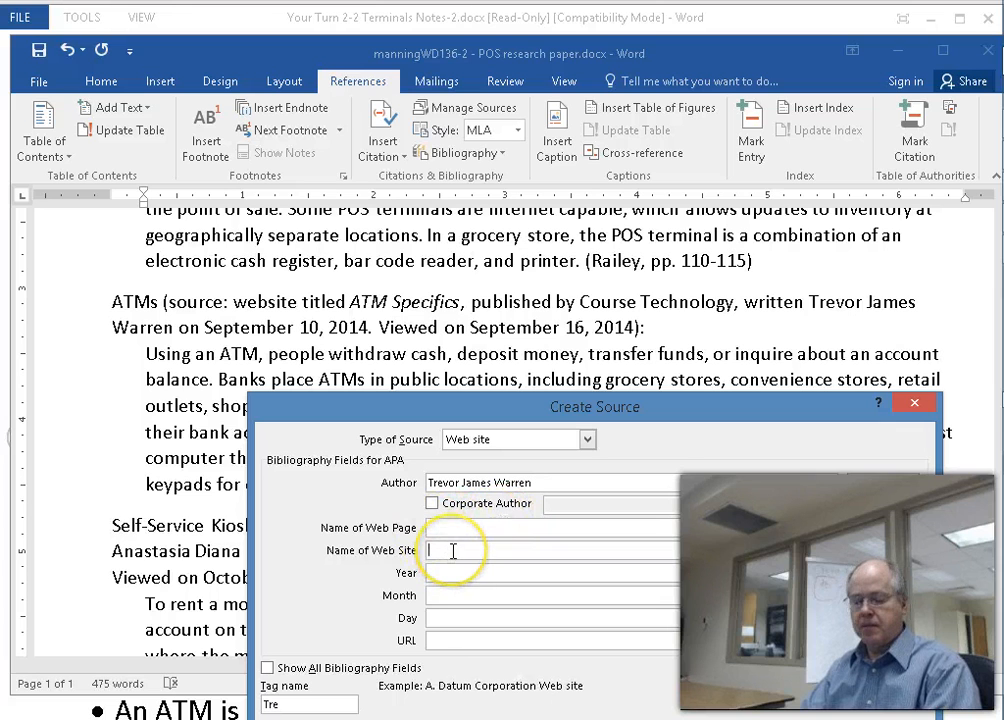
key("ctrl+v")
left_click(461, 528)
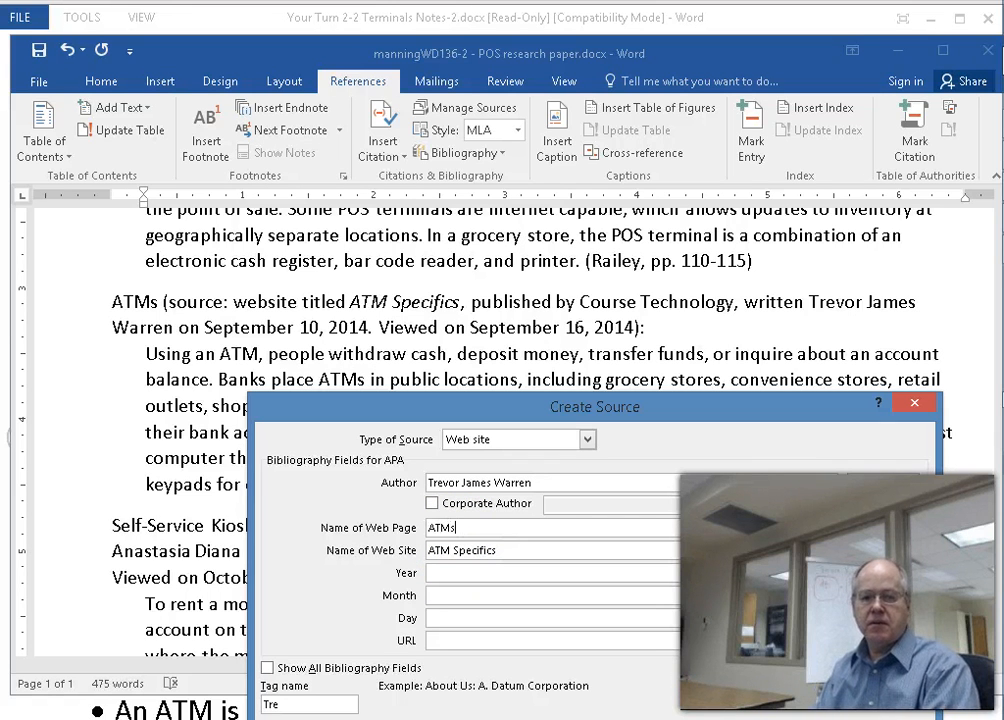
right_click(457, 528)
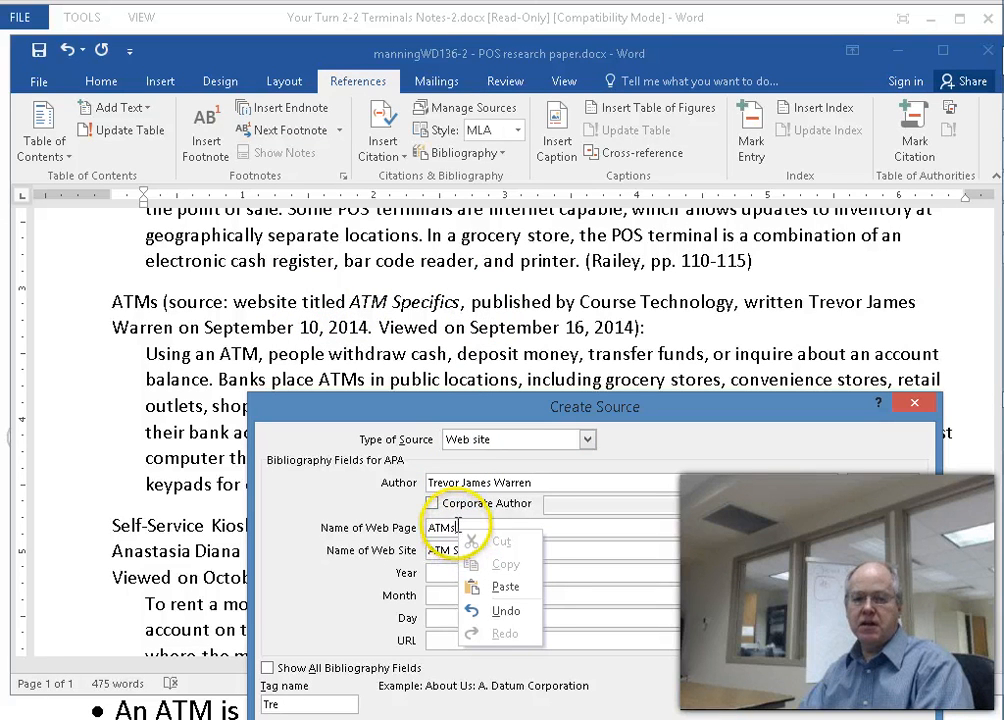
left_click(439, 578)
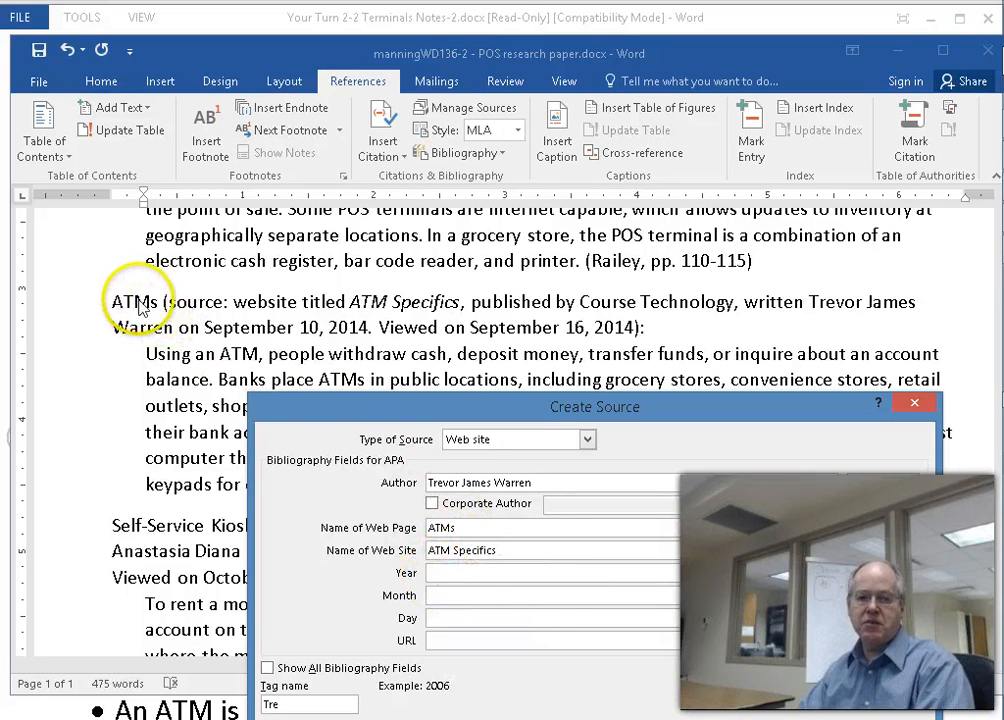
- Set the source's publication date to year 2014, month "Sept." and day 10, leaving the URL empty
left_click(458, 573)
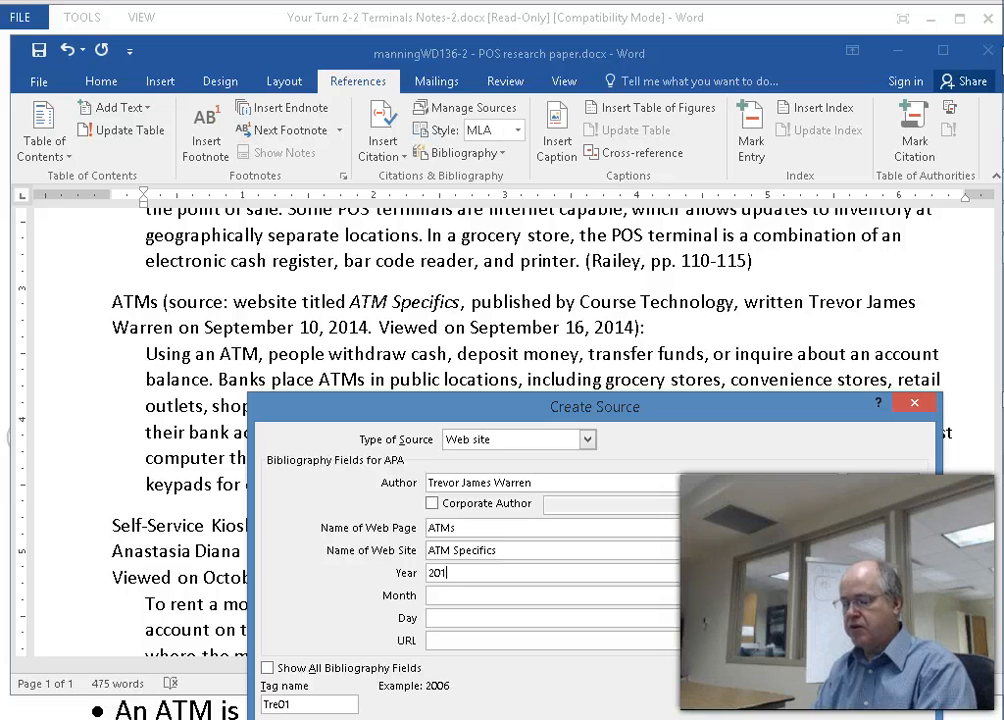
left_click(463, 595)
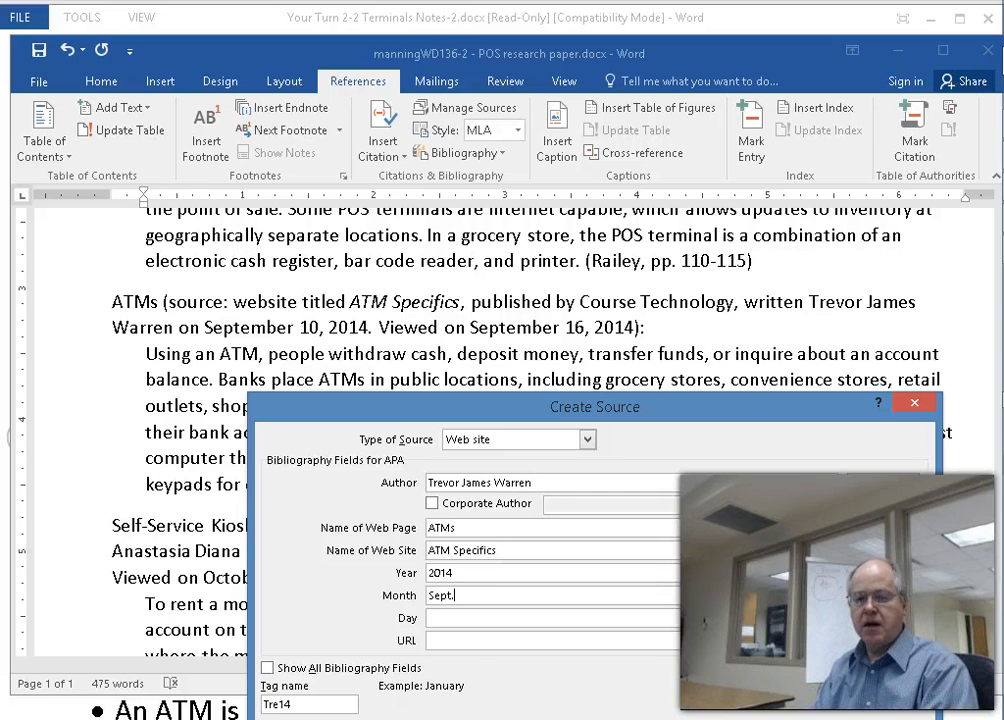
left_click(467, 619)
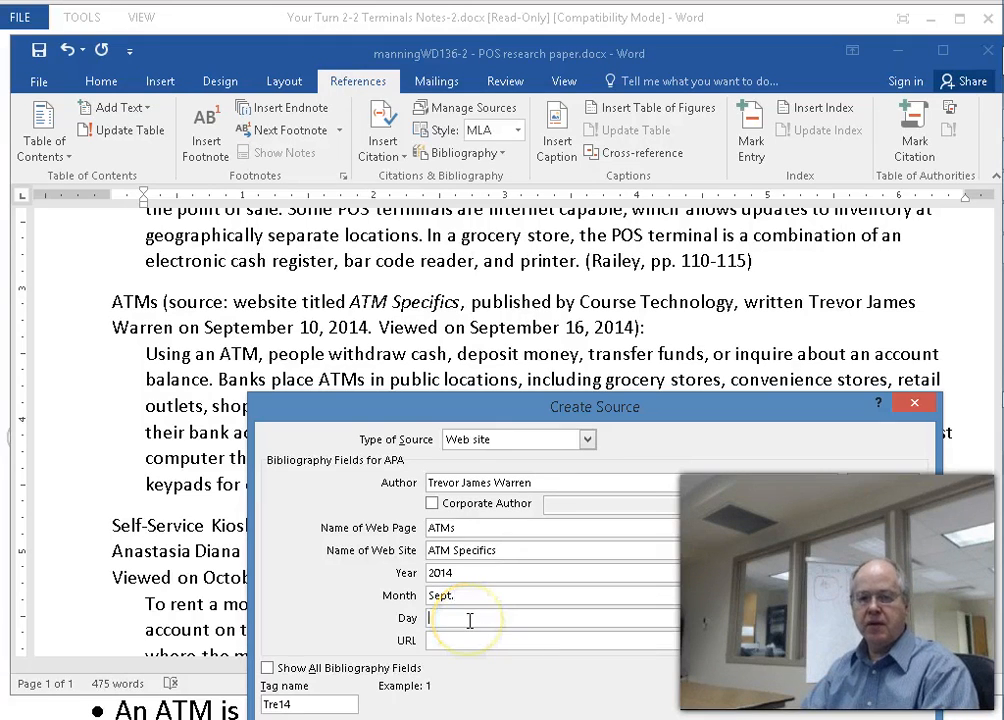
type("10")
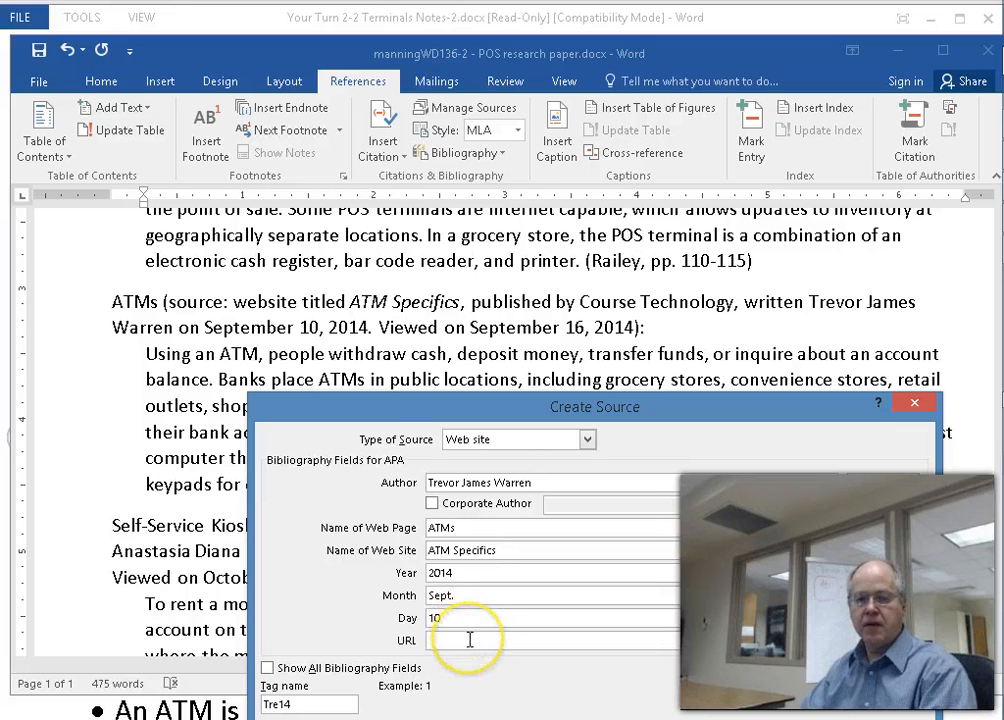
left_click(469, 640)
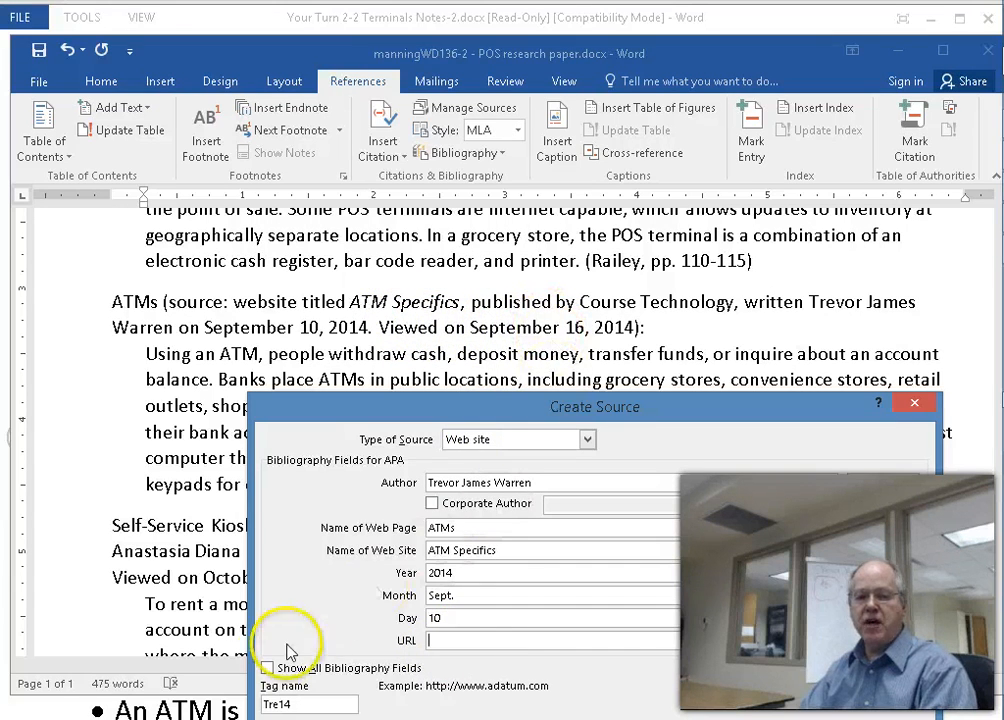
- Show all bibliography fields and set the access date to year 2014, month "Sept" and day 16
left_click(268, 669)
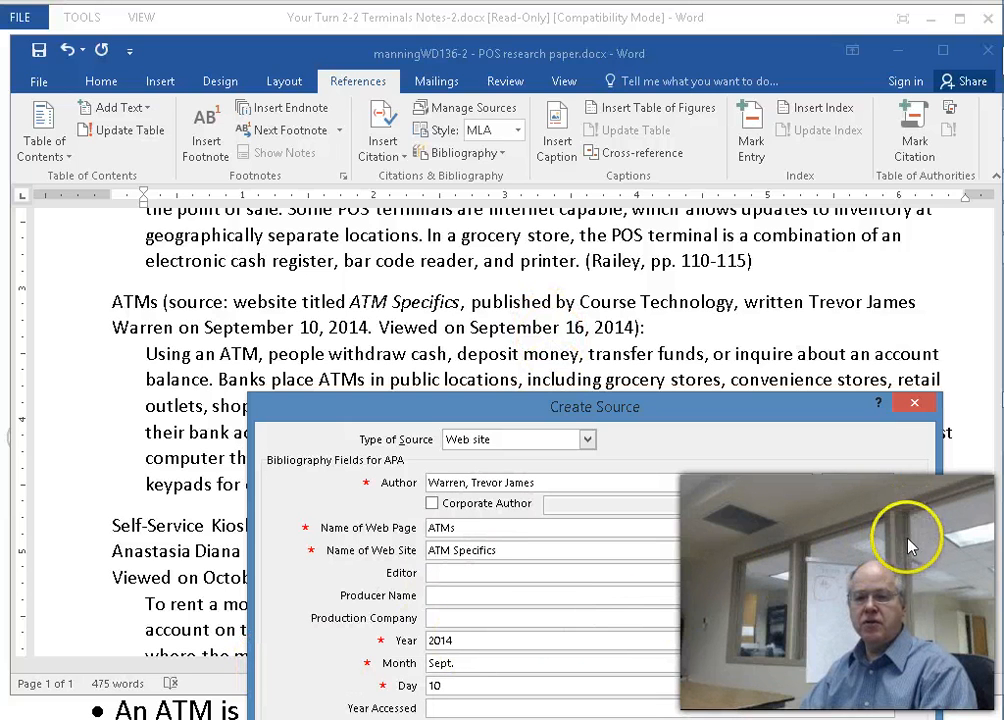
left_click_drag(907, 530, 906, 577)
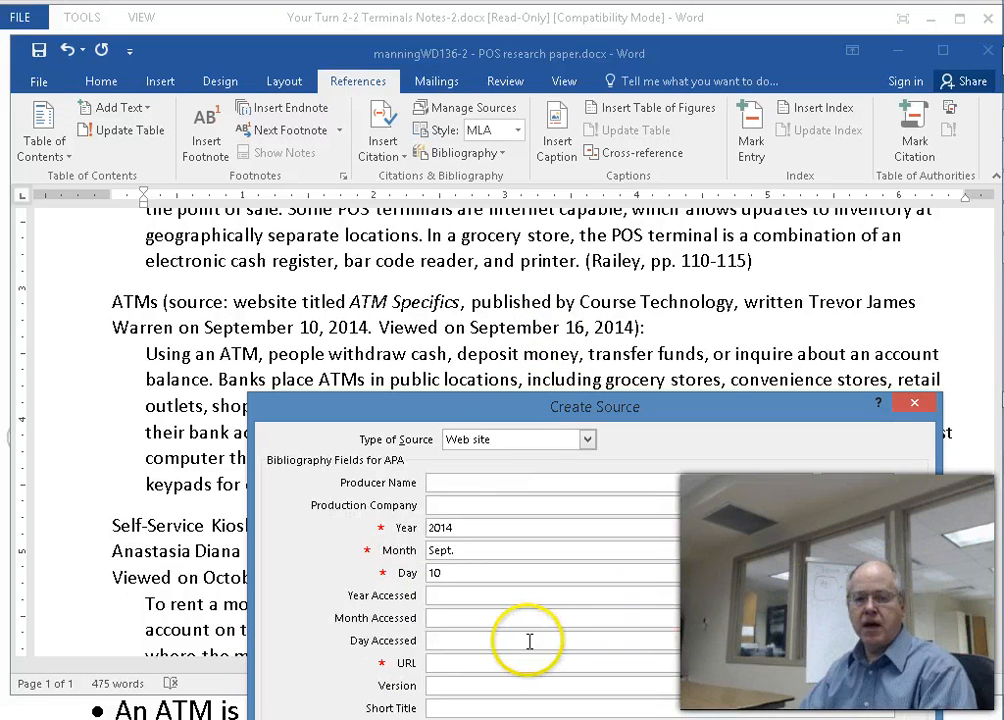
type("2014")
left_click(446, 620)
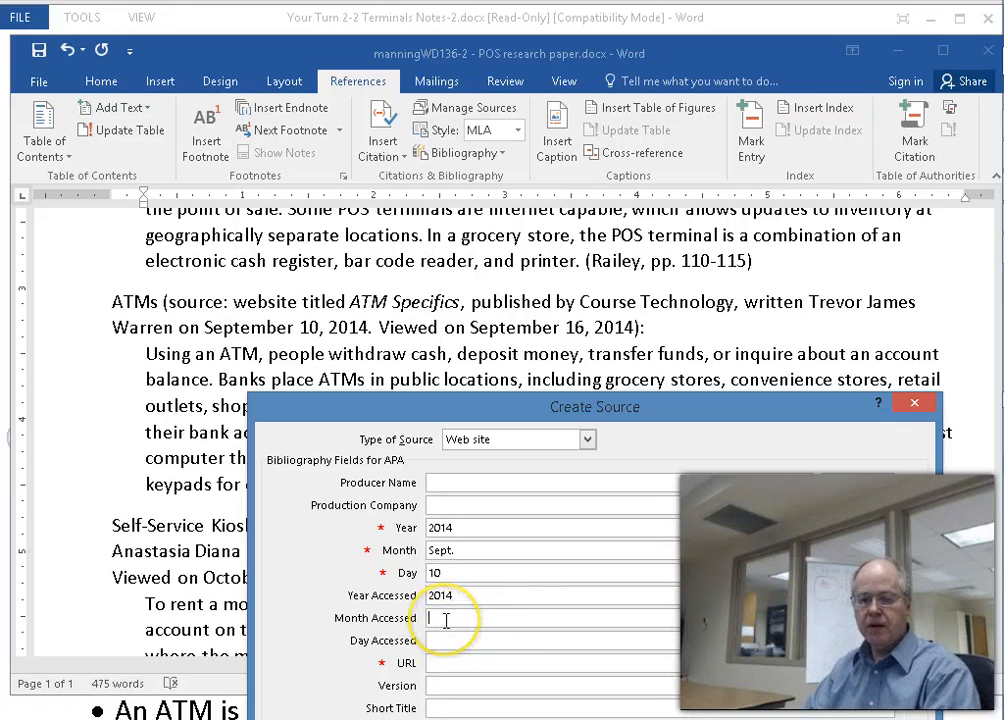
type("Sep")
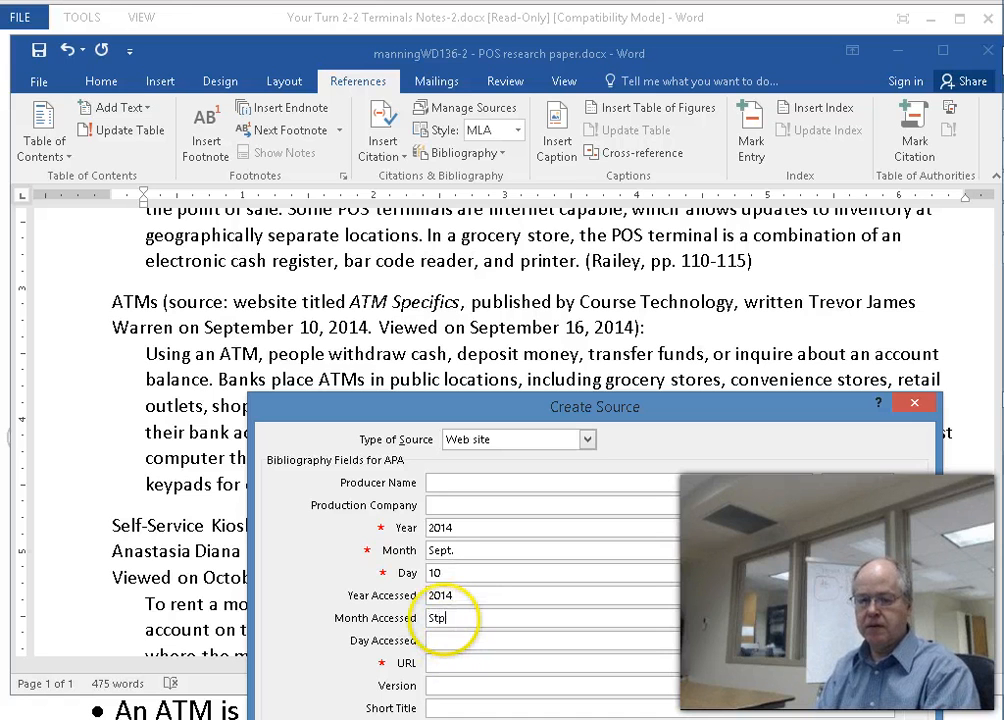
type("t")
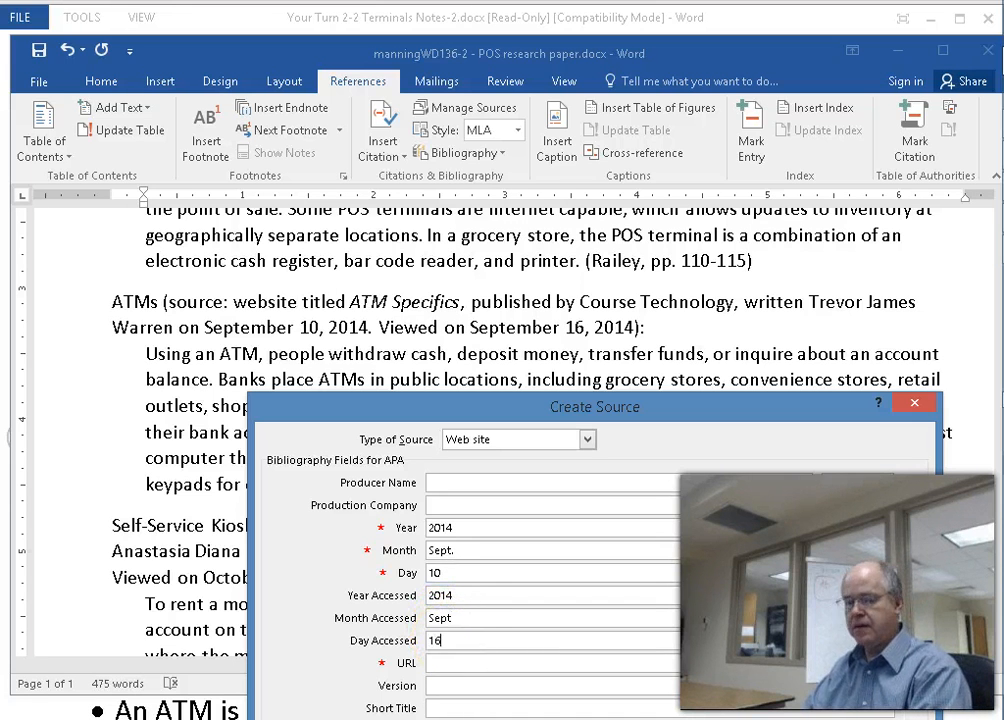
- Confirm the completed web site source so its citation is inserted at the end of the ATM paragraph
left_click_drag(587, 406, 612, 264)
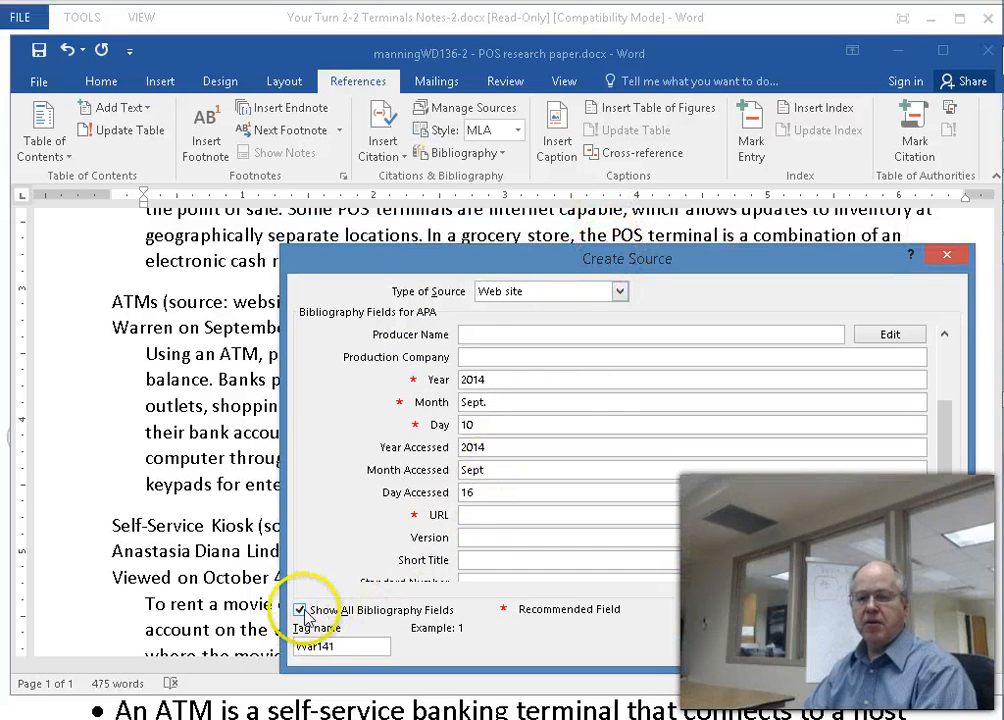
left_click_drag(571, 264, 547, 368)
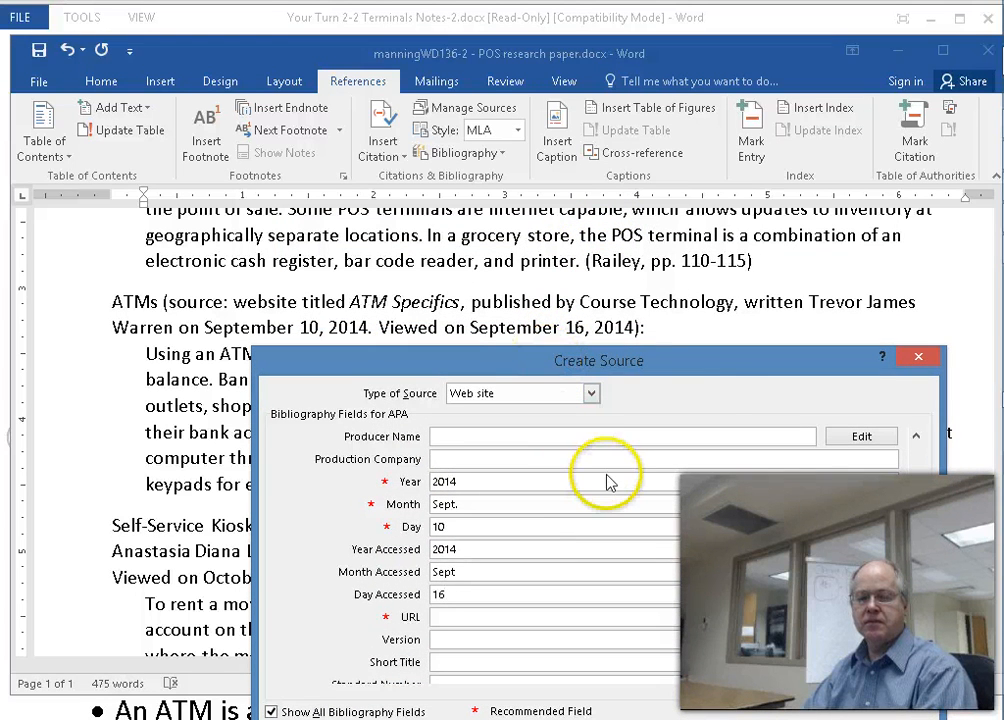
mouse_move(700, 370)
left_mouse_down()
mouse_move(703, 358)
mouse_move(707, 372)
left_mouse_up()
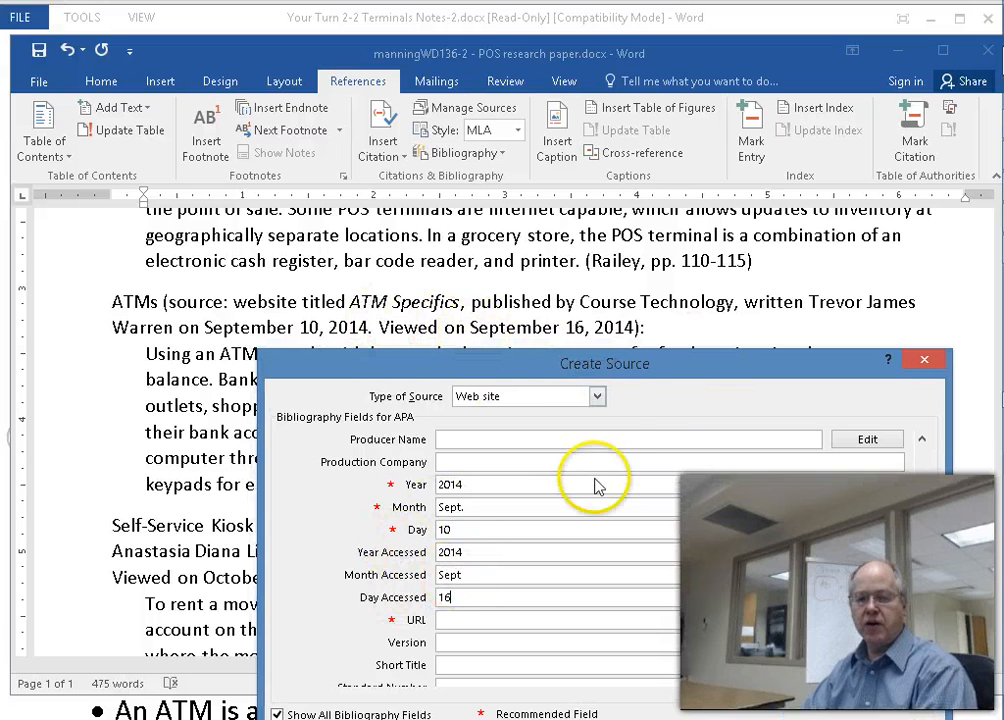
left_click_drag(635, 363, 643, 287)
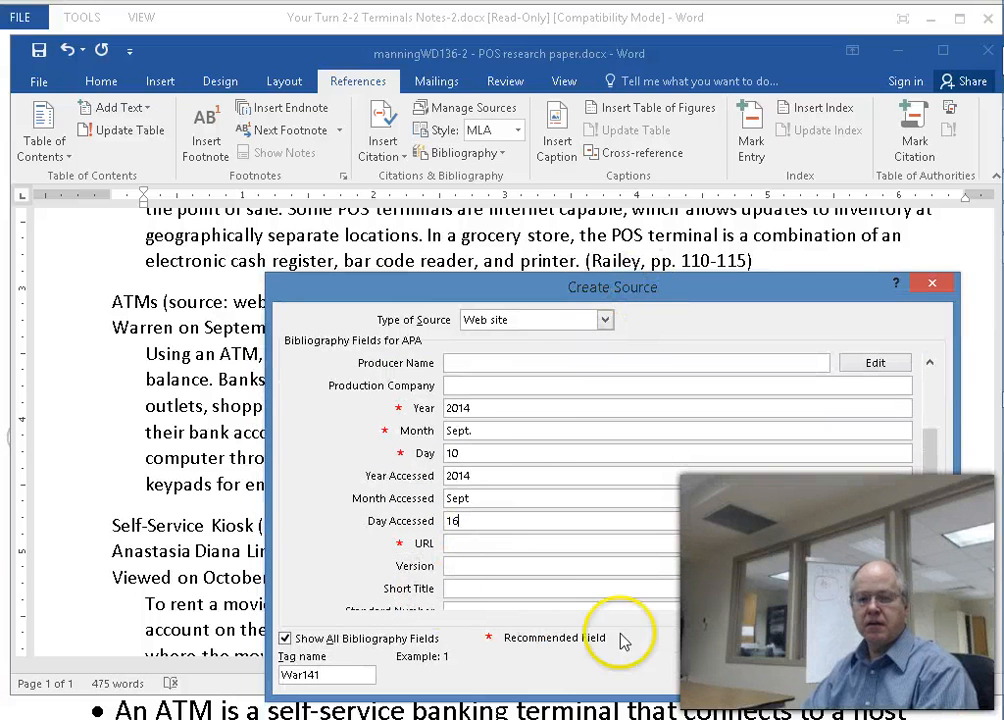
left_click(818, 676)
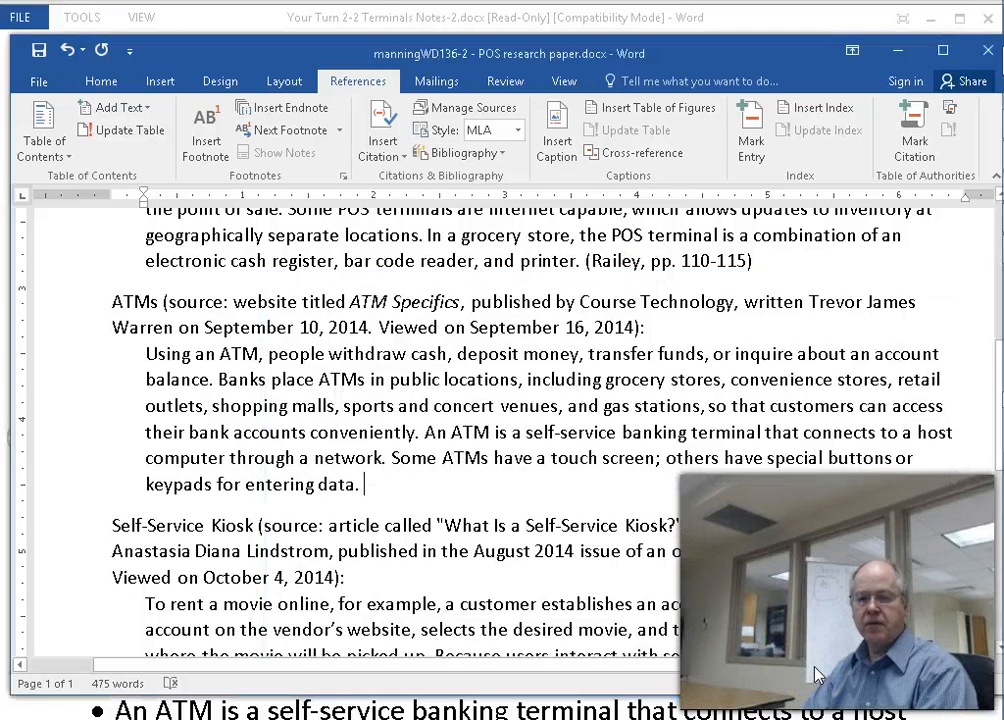
left_click(513, 496)
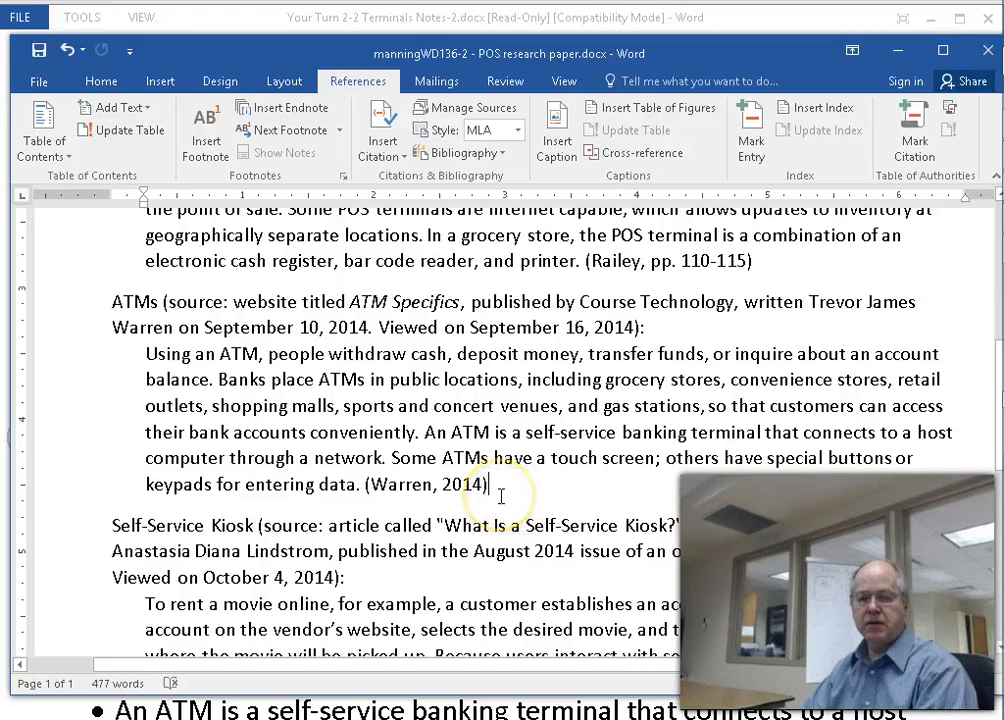
- Delete the two-line ATMs source note above the paragraph beginning "Using an ATM"
left_click(538, 484)
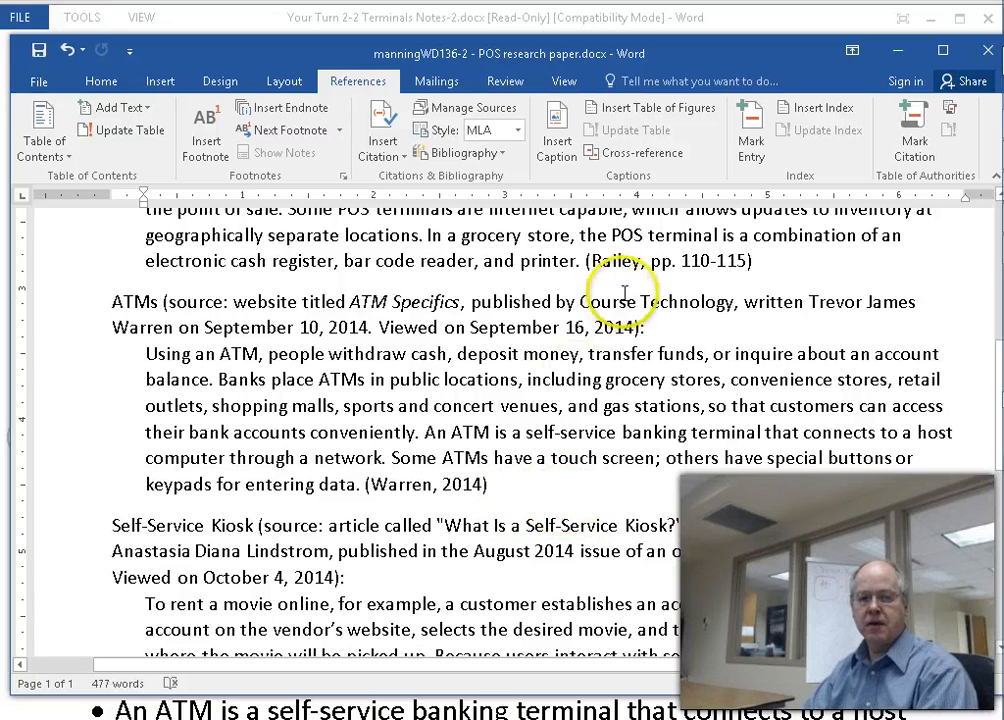
left_click_drag(652, 330, 122, 310)
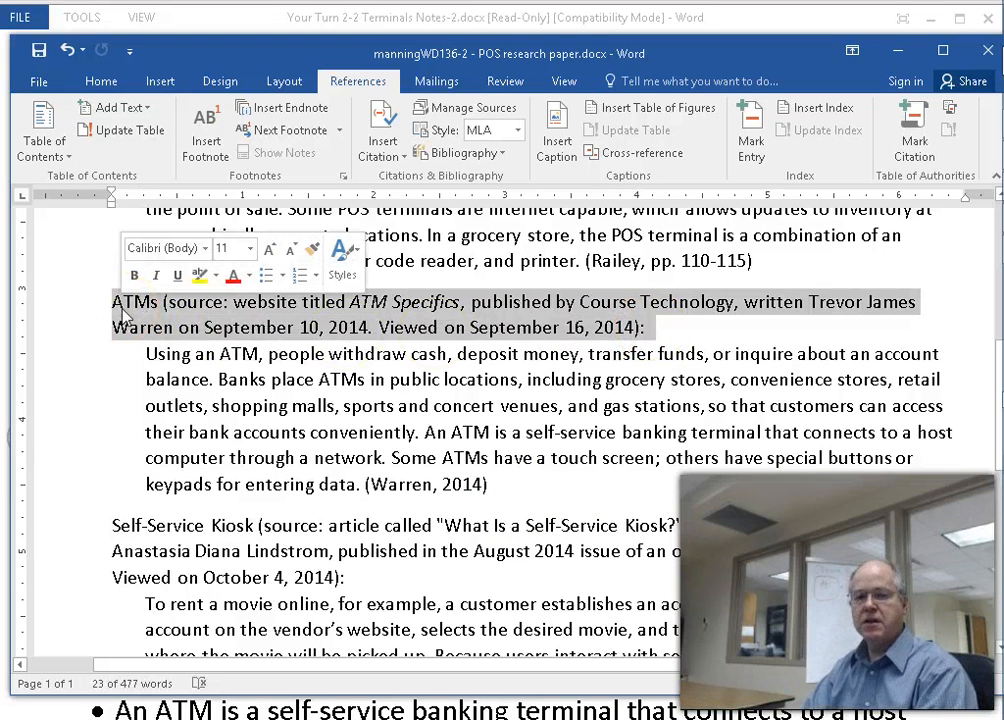
key("Delete")
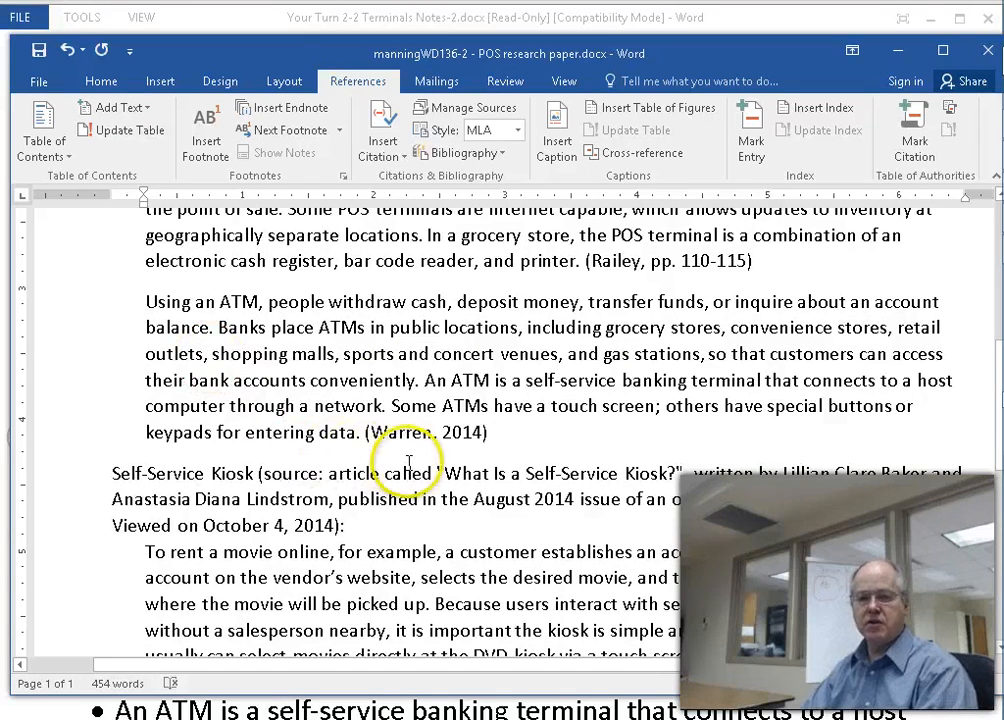
- Remove the extra space between "about" and "Terminals" in the line beginning "In Conclusion"
scroll(410, 463, "down", 3)
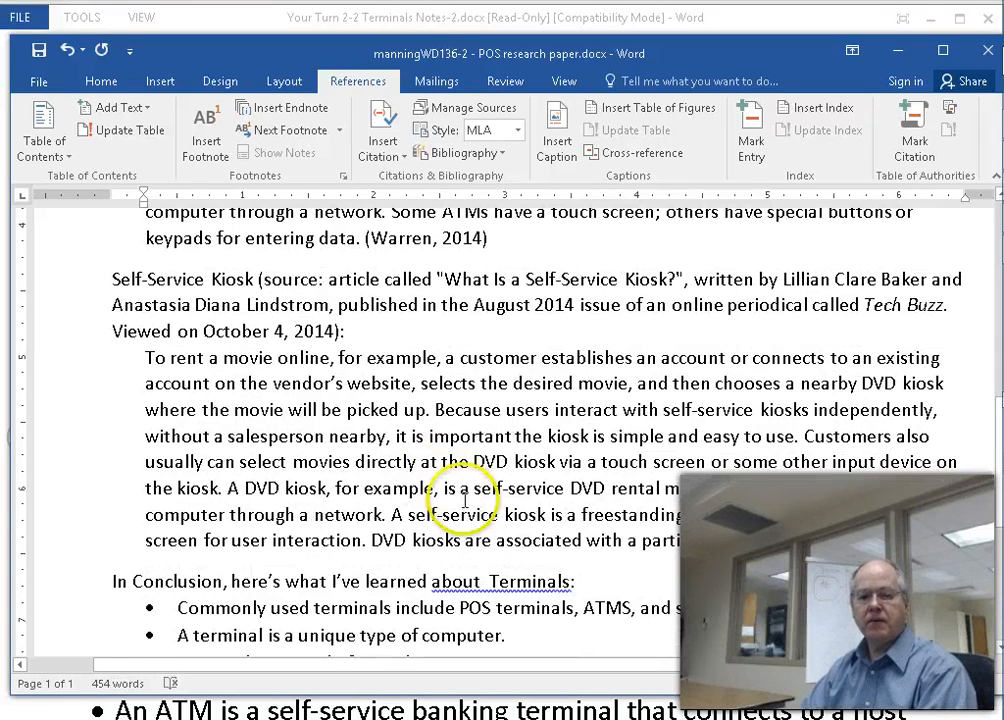
left_click(490, 581)
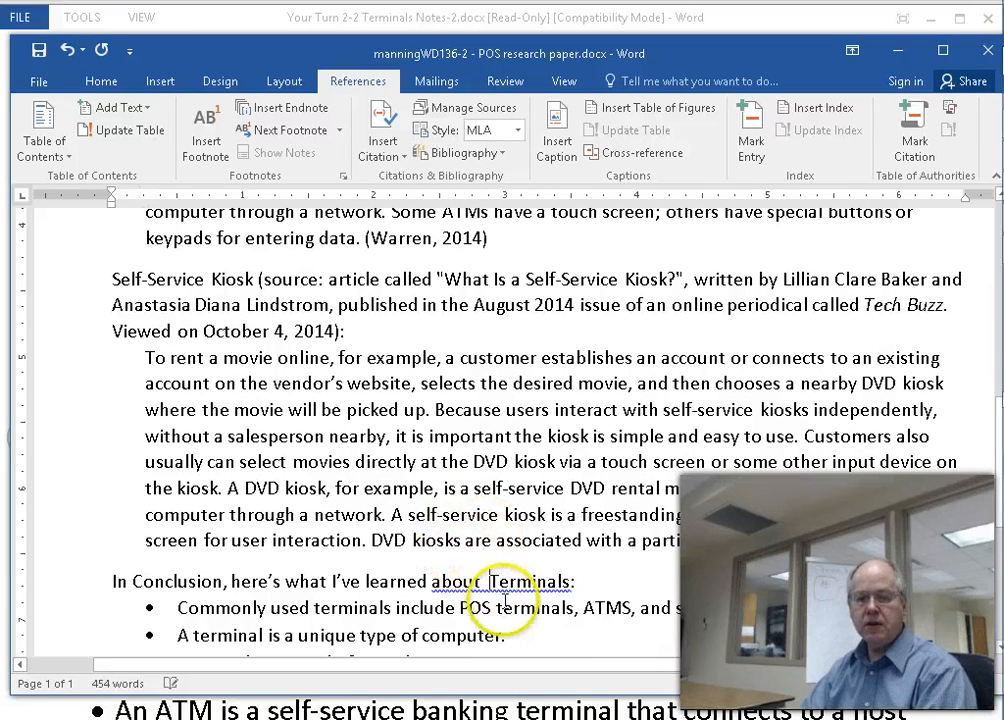
key("BackSpace")
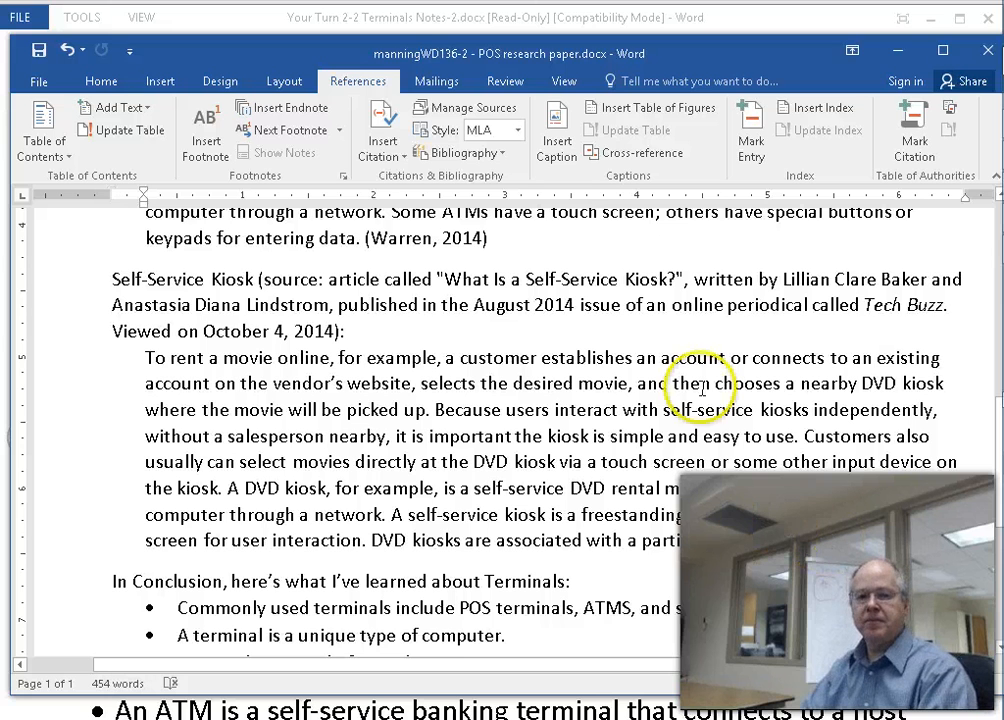
- Start a new citation source for the self-service kiosk paragraph, with Article in a Periodical as its type
left_click(381, 138)
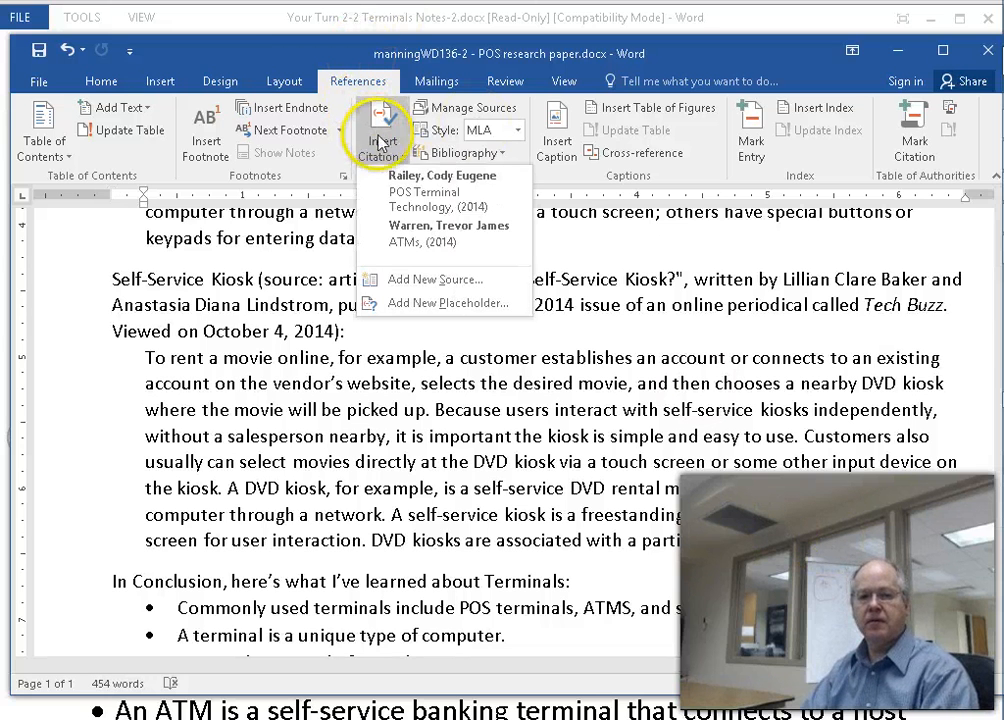
left_click(421, 279)
left_click_drag(515, 302, 450, 355)
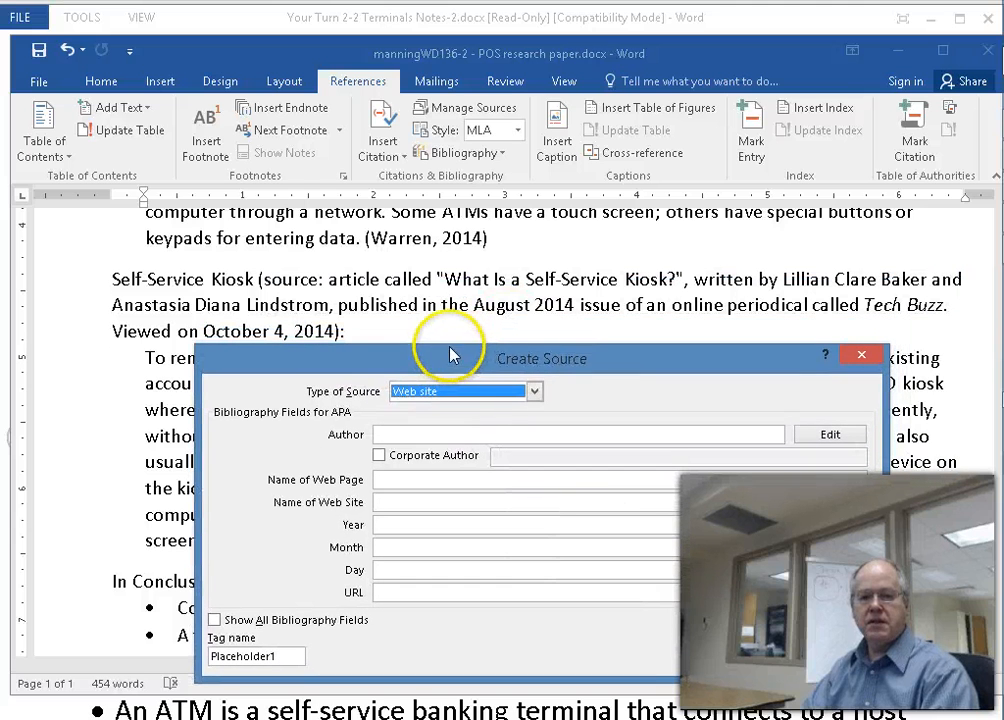
left_click(535, 392)
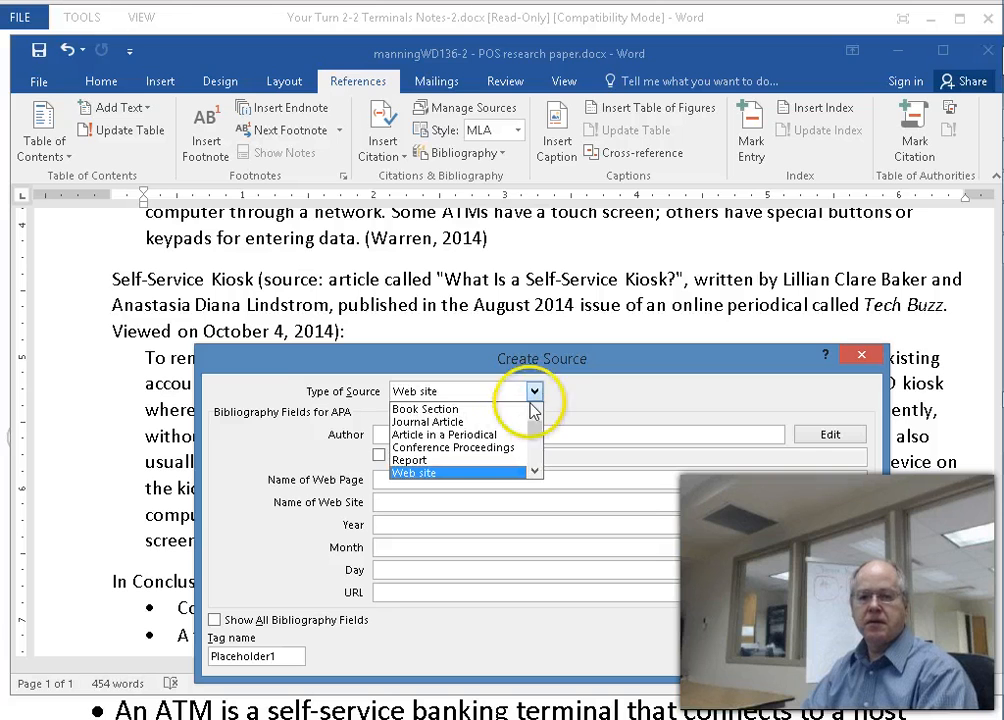
left_click(495, 435)
- Enter both authors separated by a semicolon, title "What Is a Self-Service Kiosk?", periodical title "Tech Buzz", year 2014 and month August
left_click(478, 434)
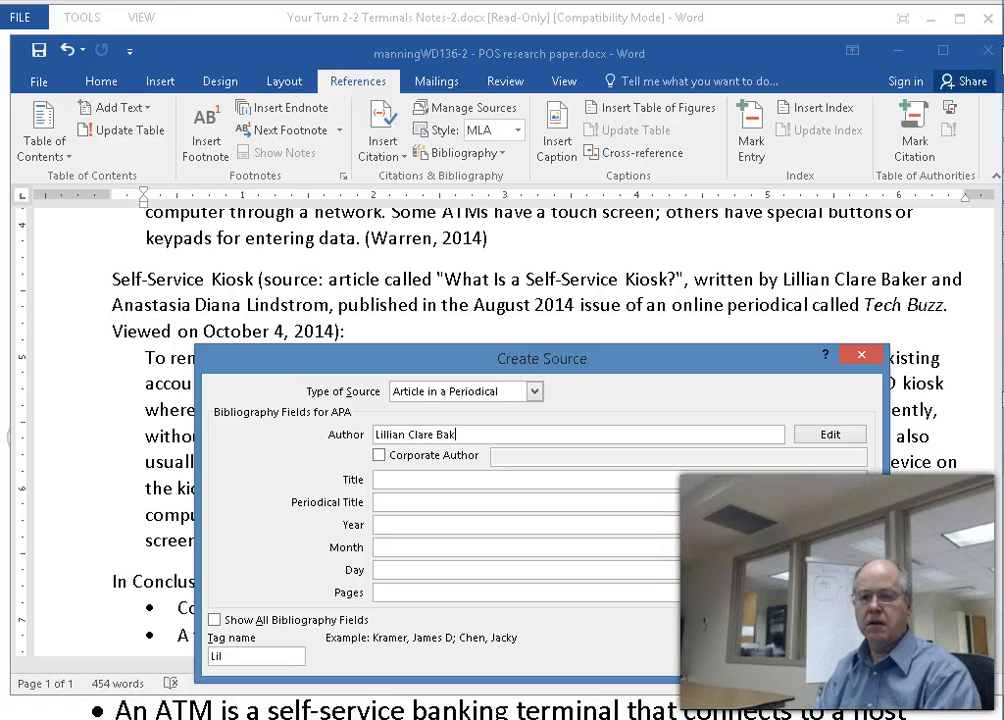
left_click(437, 479)
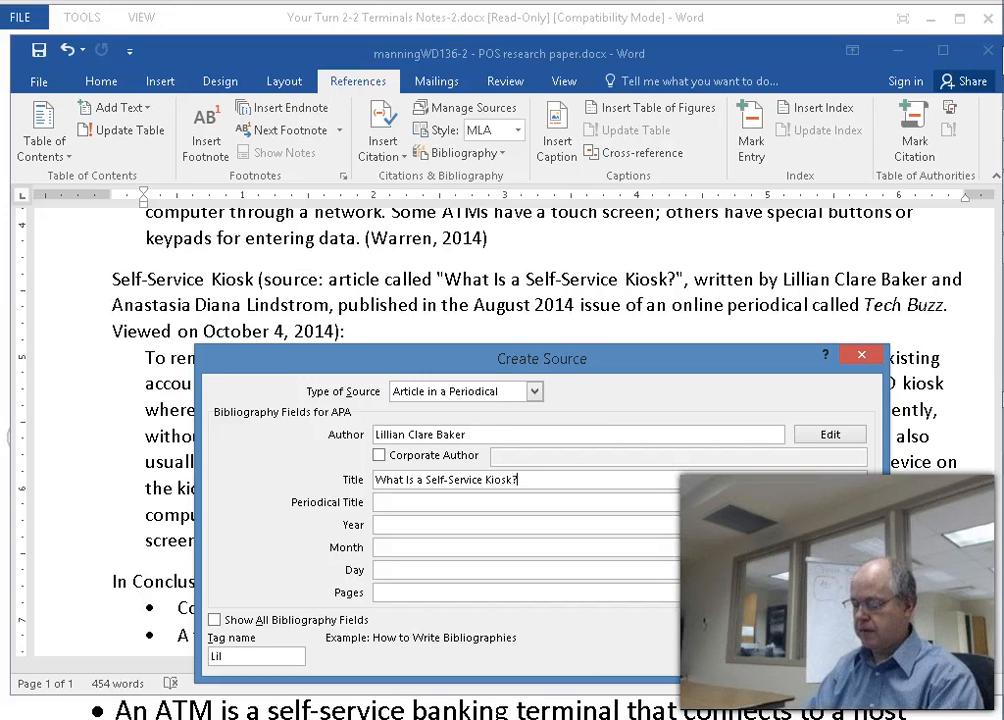
left_click(421, 501)
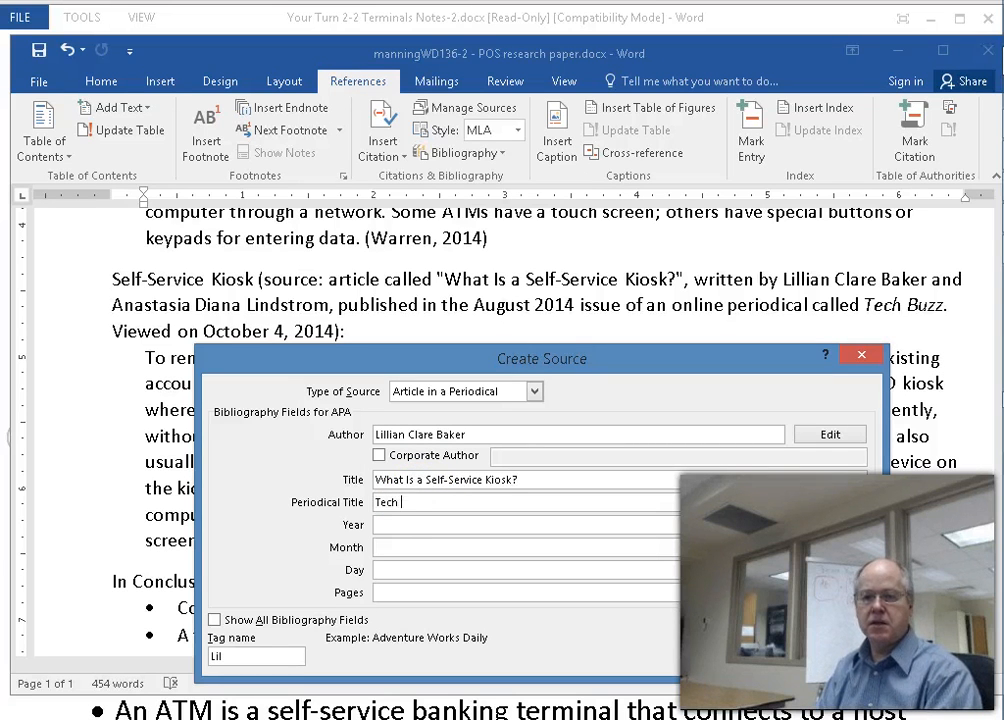
left_click(420, 528)
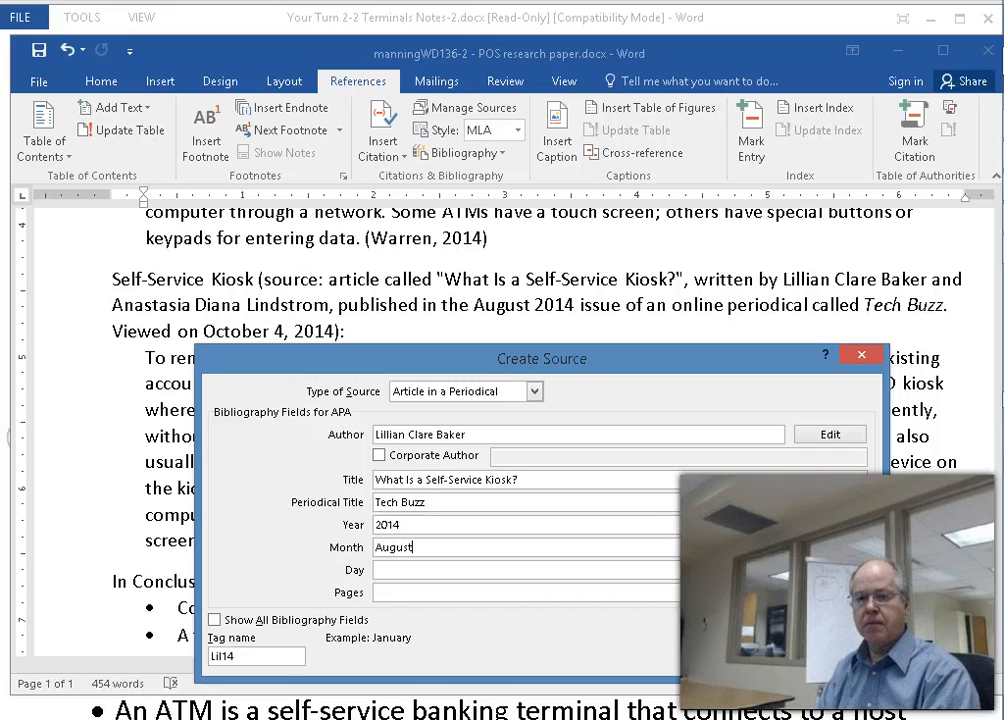
left_click(497, 434)
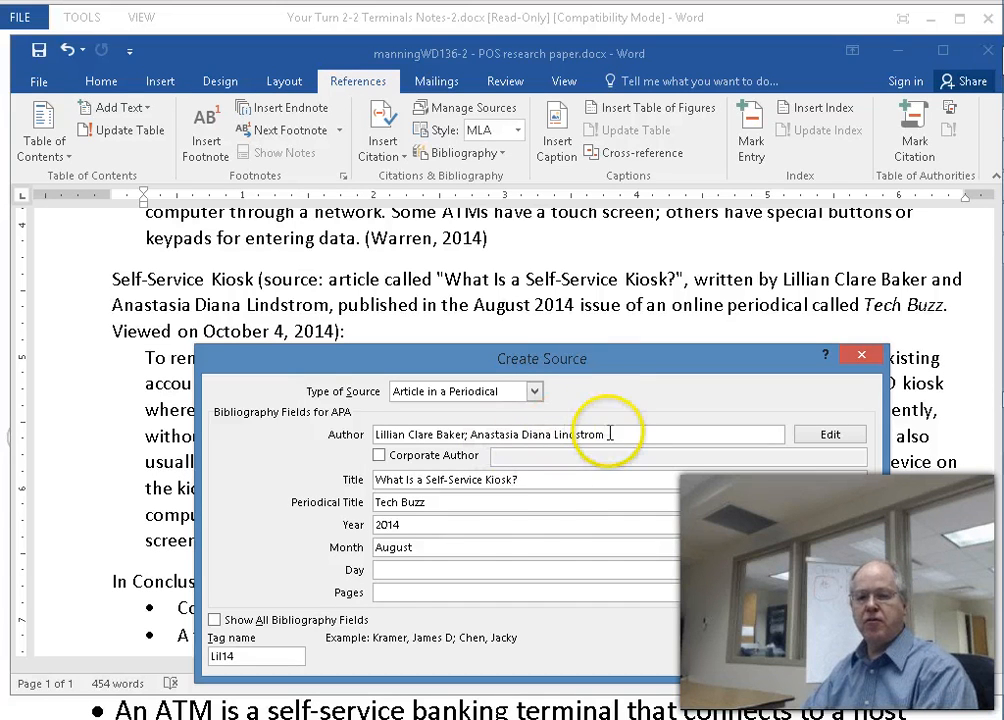
- Show all bibliography fields for the kiosk source, set the accessed date to year 2014, month Oct, day 4, and save the source
left_click(396, 573)
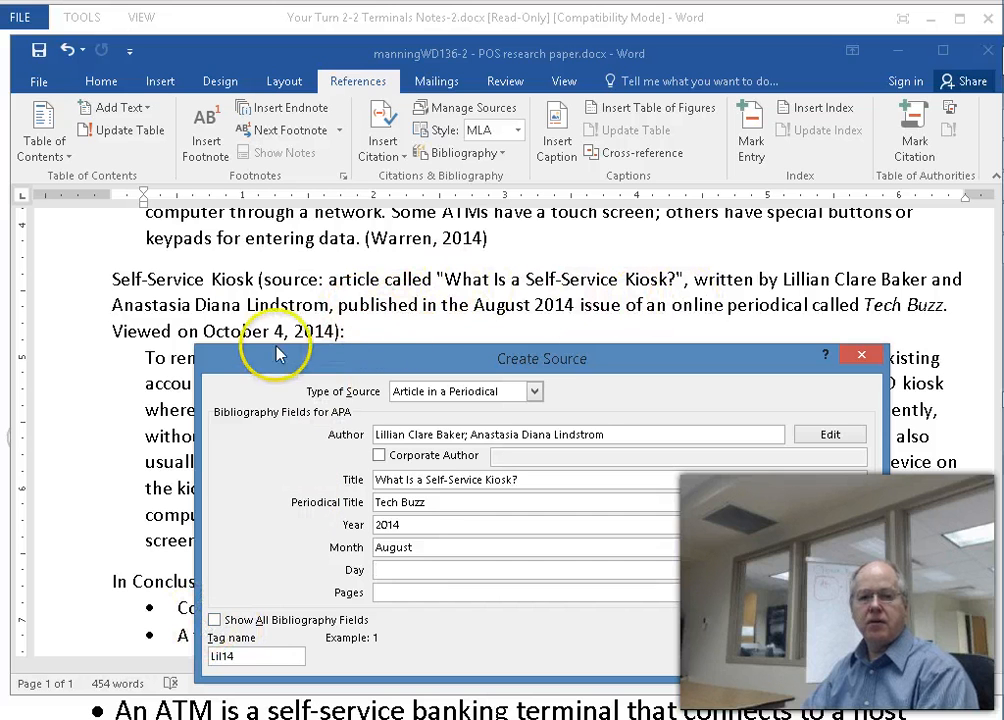
left_click(234, 621)
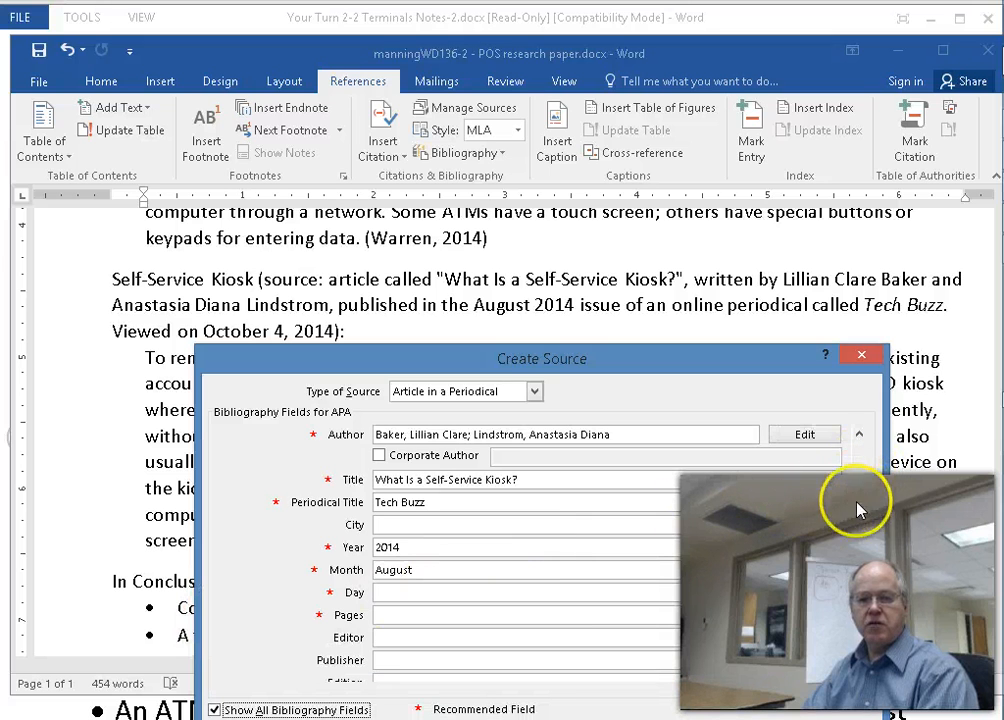
left_click_drag(856, 490, 855, 535)
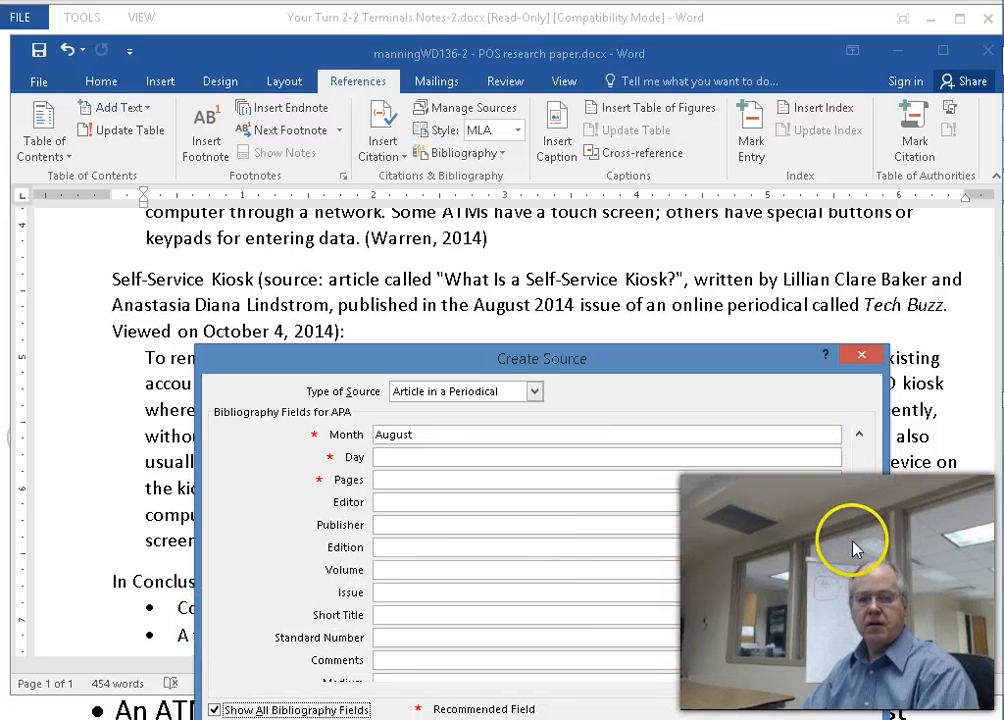
left_click_drag(858, 547, 858, 620)
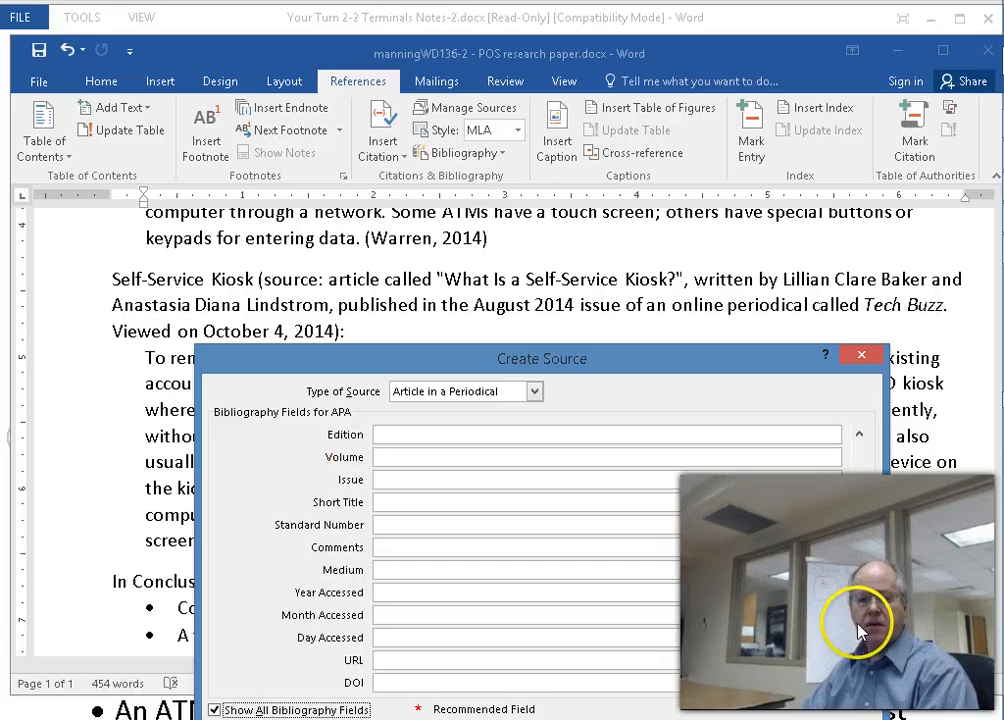
left_click(410, 593)
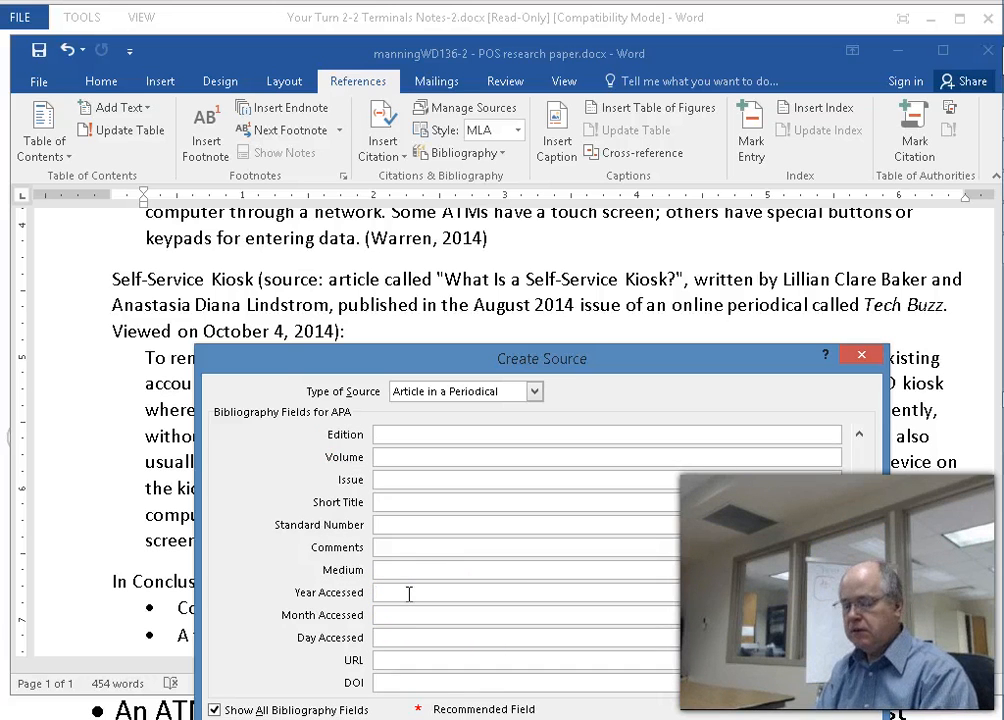
type("2014")
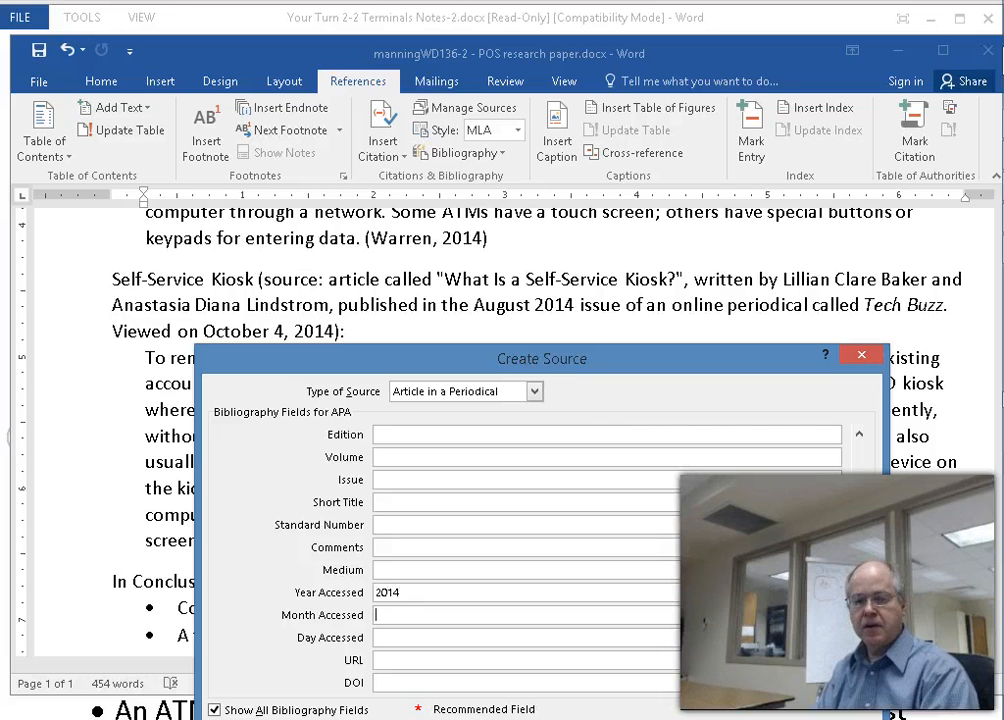
type("Oct")
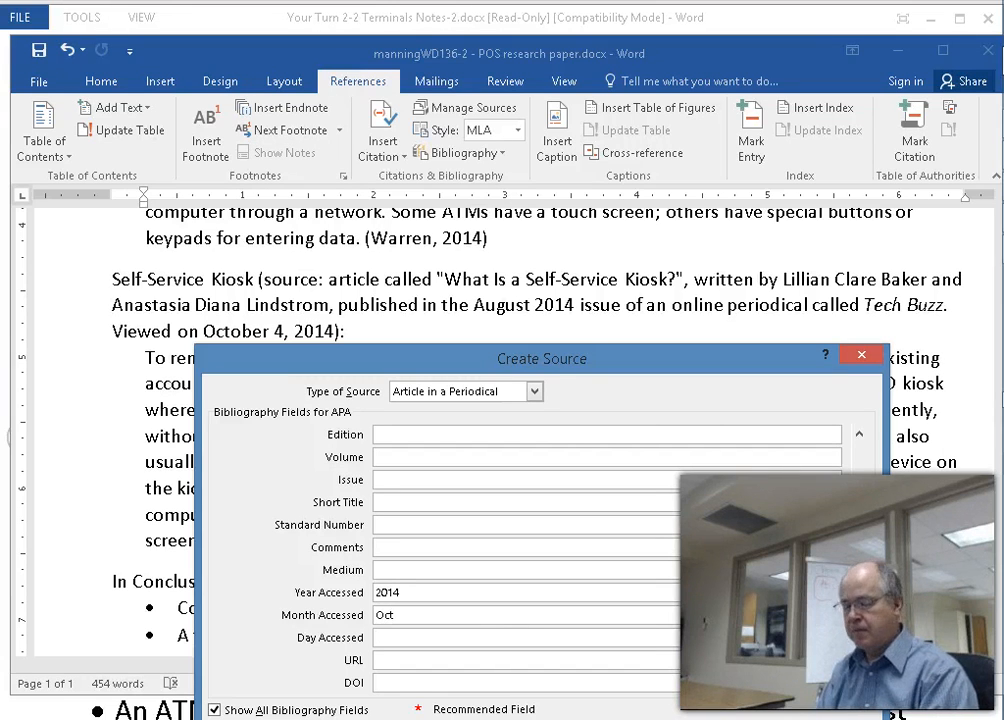
type("4")
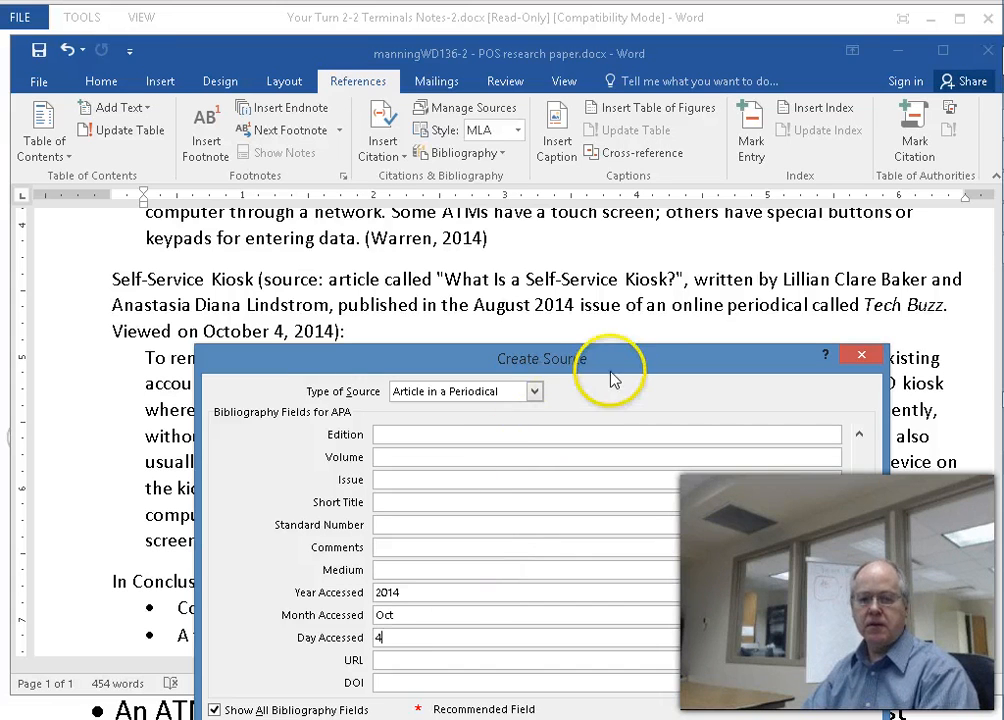
left_click_drag(615, 370, 630, 329)
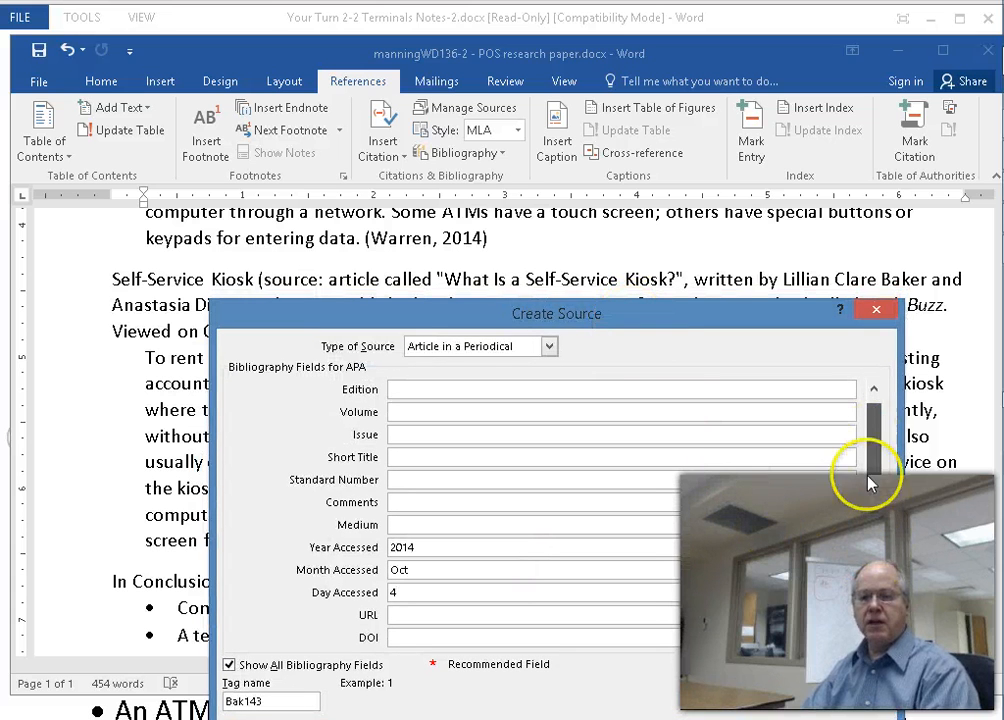
scroll(862, 445, "up", 2)
left_click(778, 694)
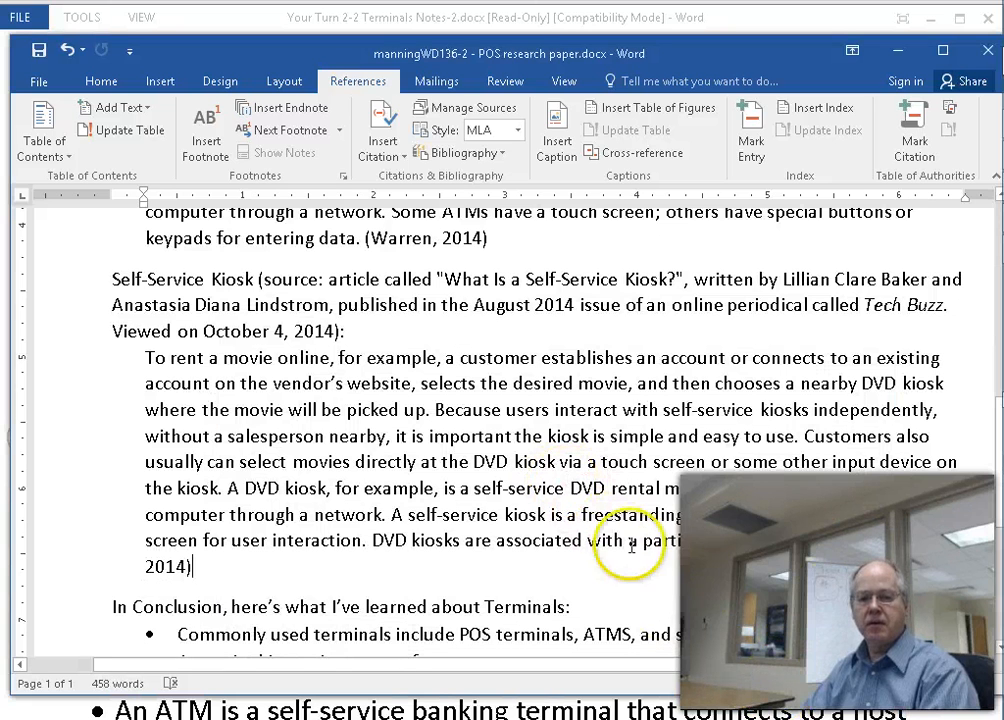
- Open the source behind the kiosk paragraph's citation and check how its author names are split, without changing them
left_click(198, 572)
left_click(202, 584)
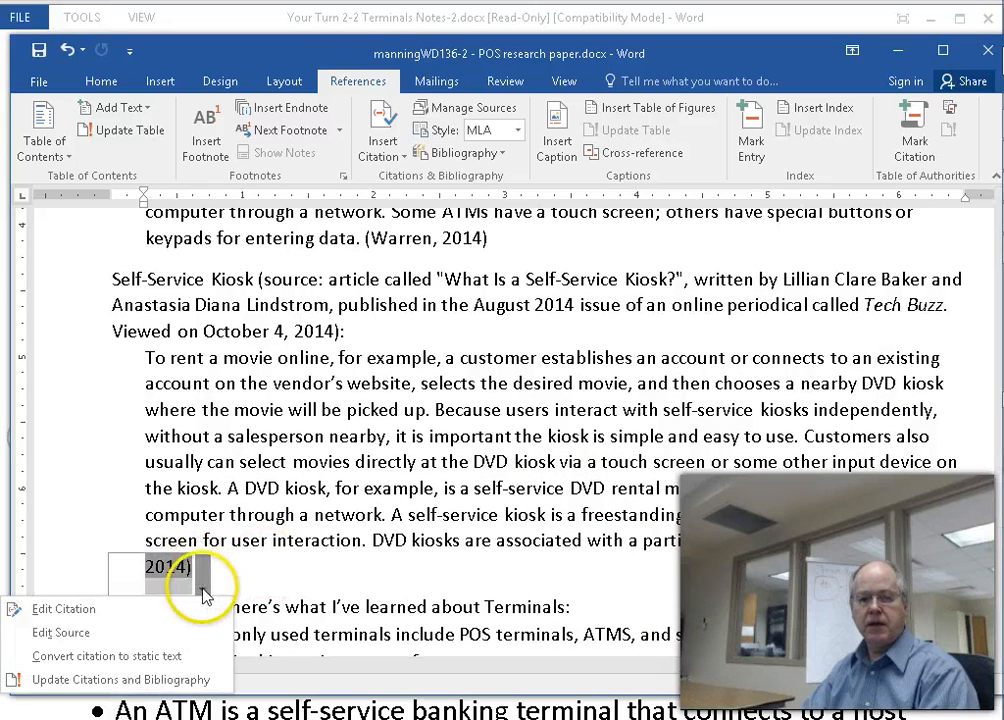
left_click(66, 632)
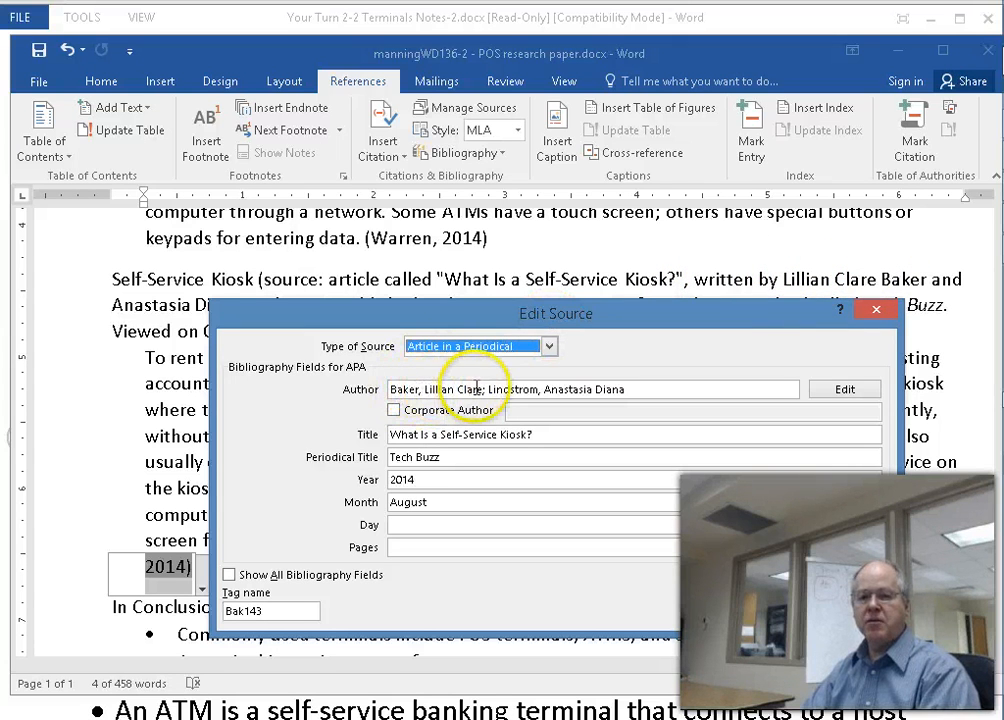
left_click(847, 389)
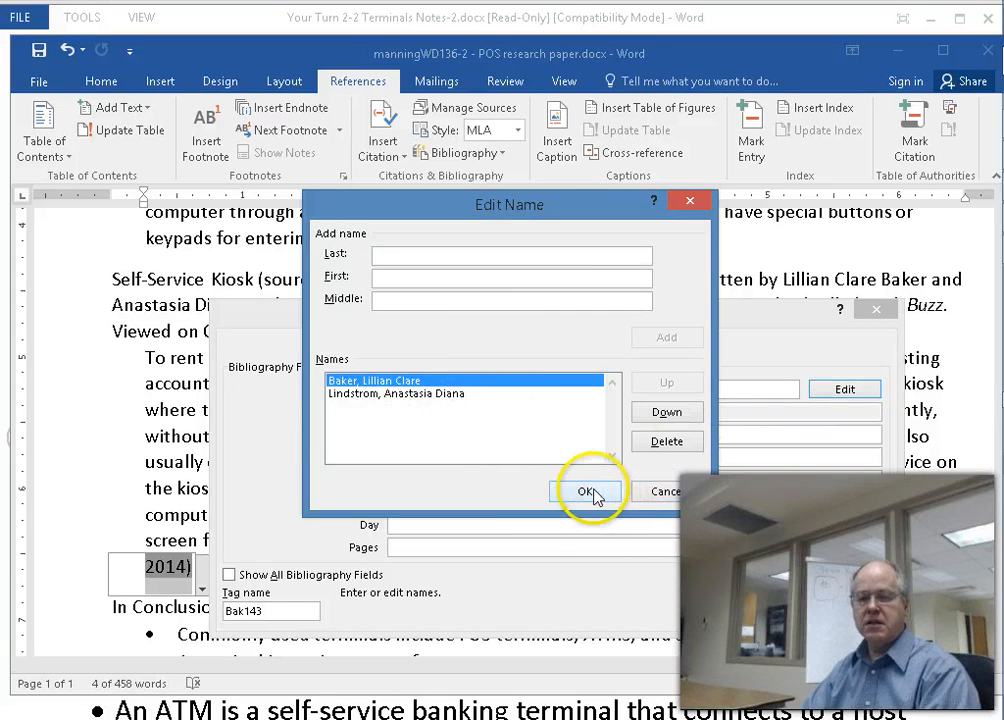
left_click(665, 493)
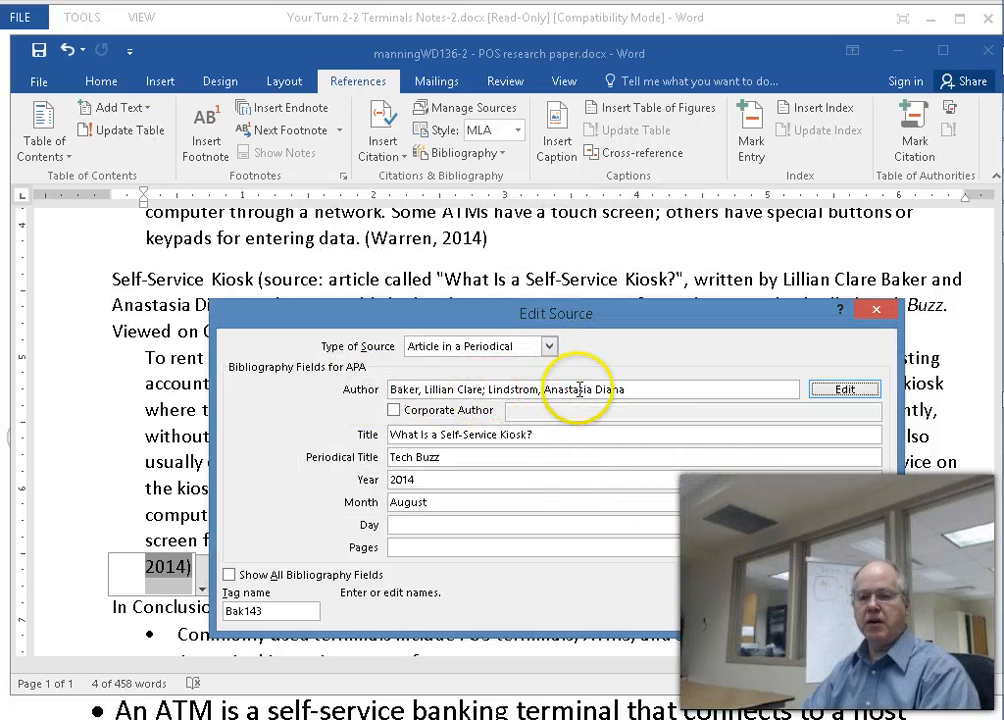
left_click(775, 611)
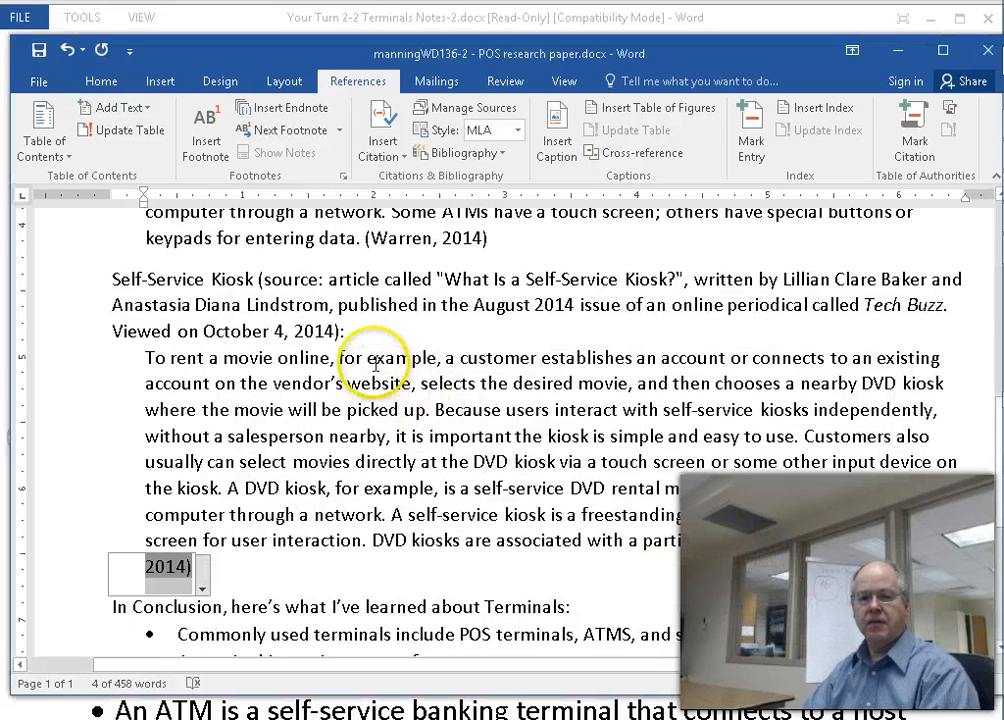
- Delete the three-line Self-Service Kiosk source note above the paragraph beginning "To rent a movie online"
left_click_drag(340, 332, 112, 283)
key("Delete")
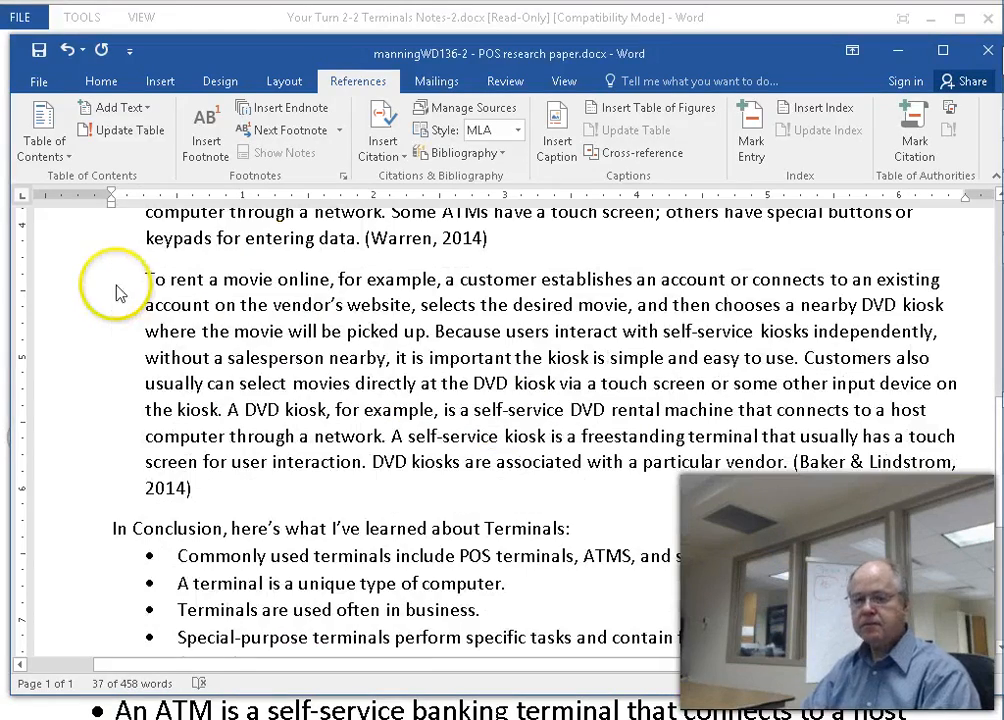
- Left-align the text of the whole document, including the two centered title lines
scroll(510, 409, "up", 2)
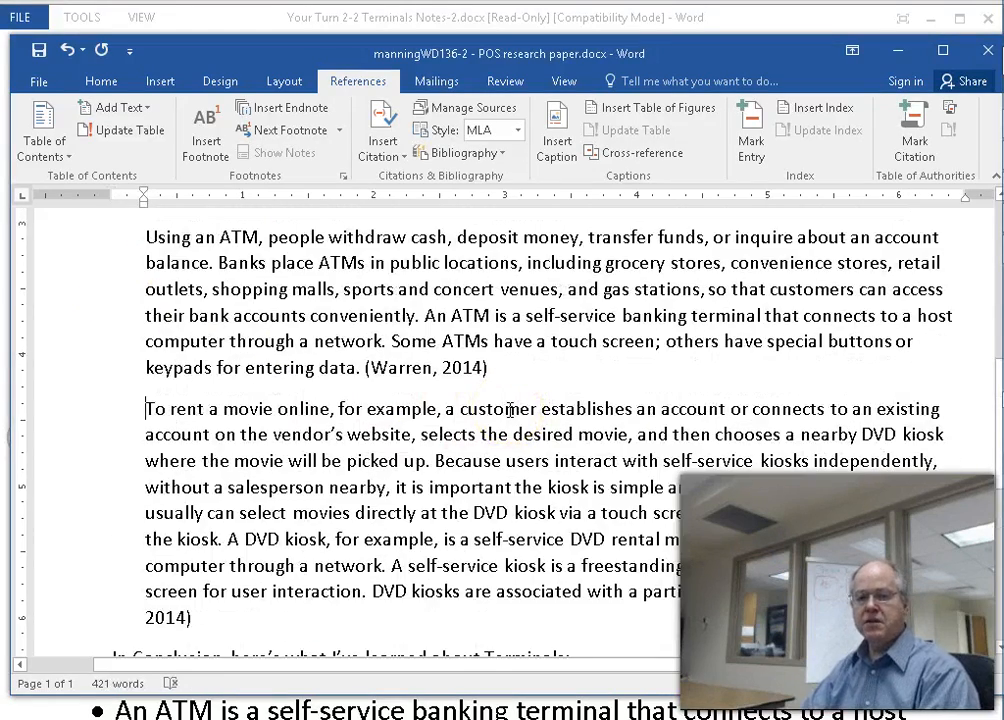
scroll(510, 409, "up", 3)
scroll(510, 409, "up", 3)
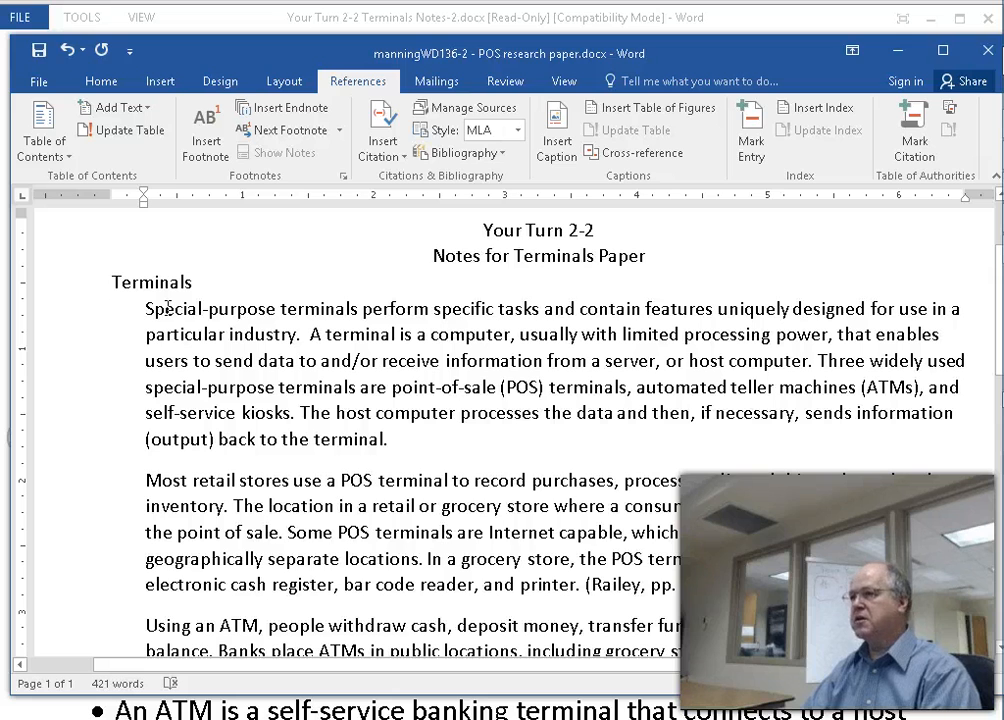
left_click(147, 308)
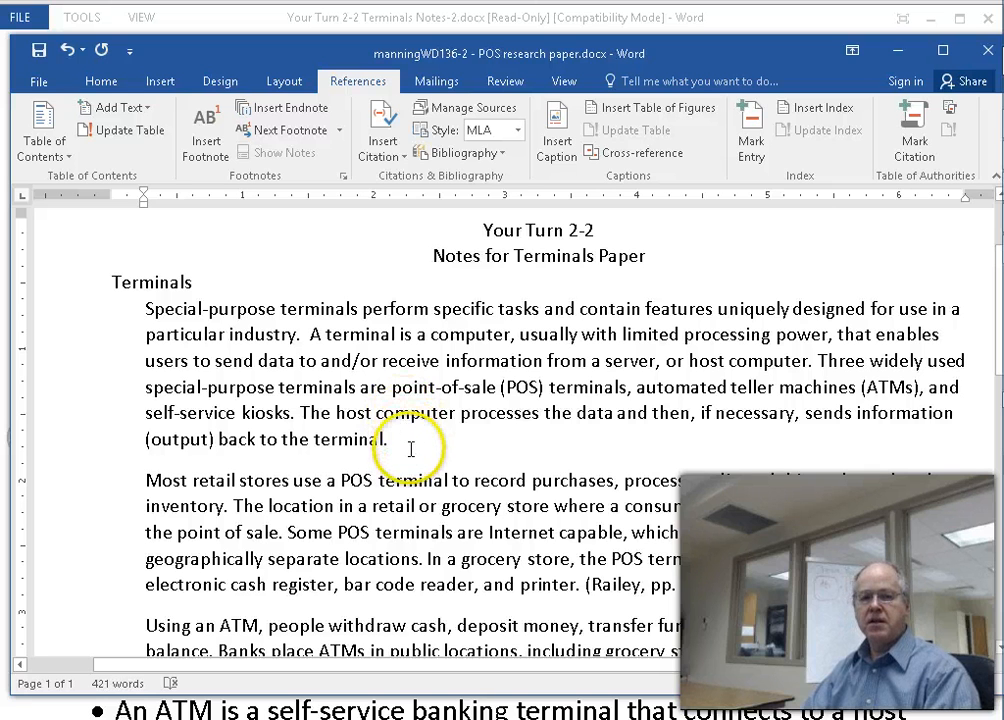
key("ctrl+a")
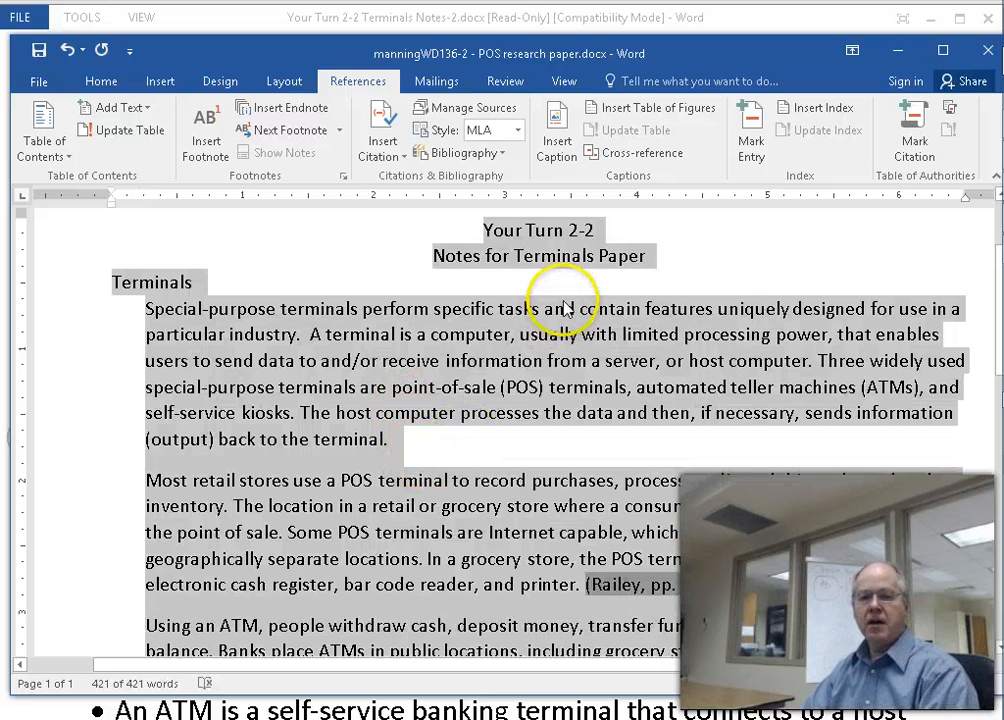
left_click(106, 84)
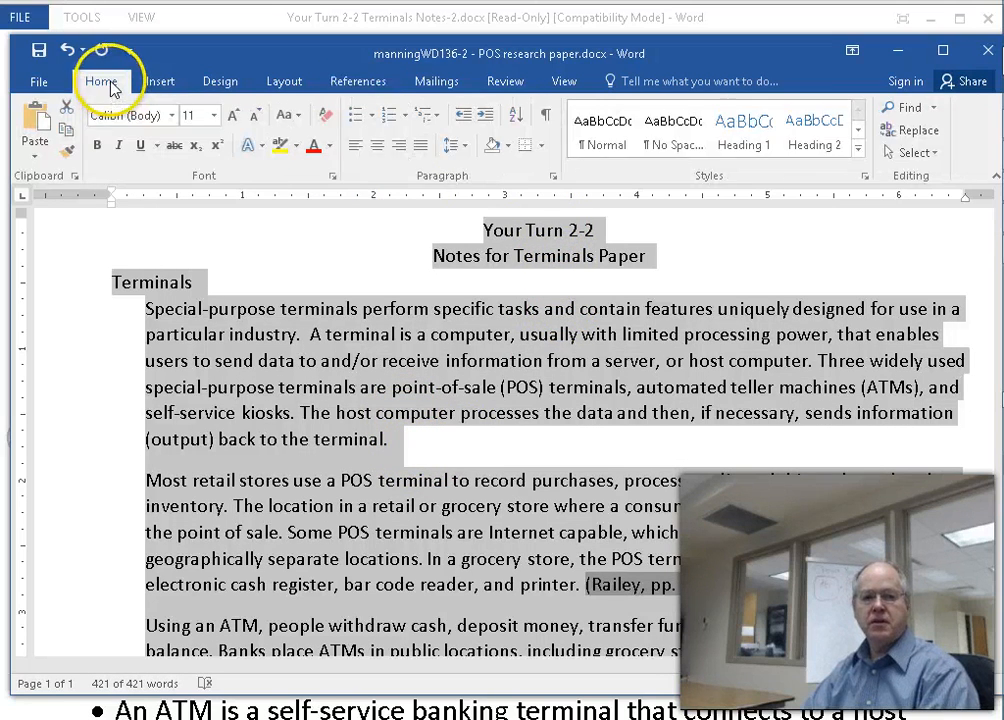
left_click(356, 148)
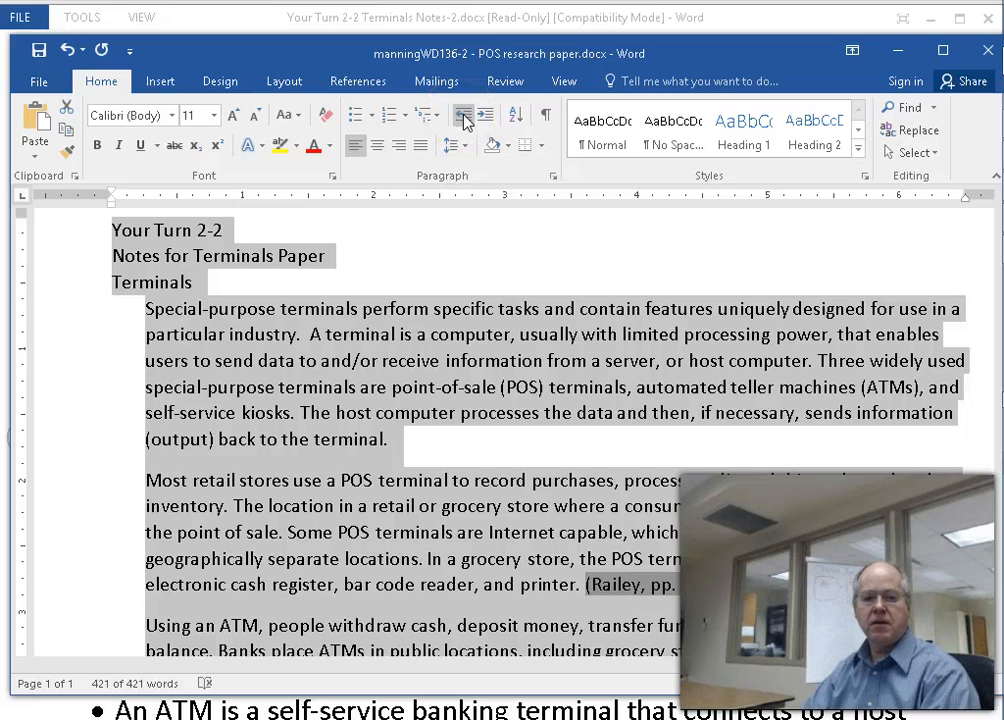
- Remove the left indent from the paragraphs beginning "Special-purpose terminals" and "Most retail stores"
left_click(252, 293)
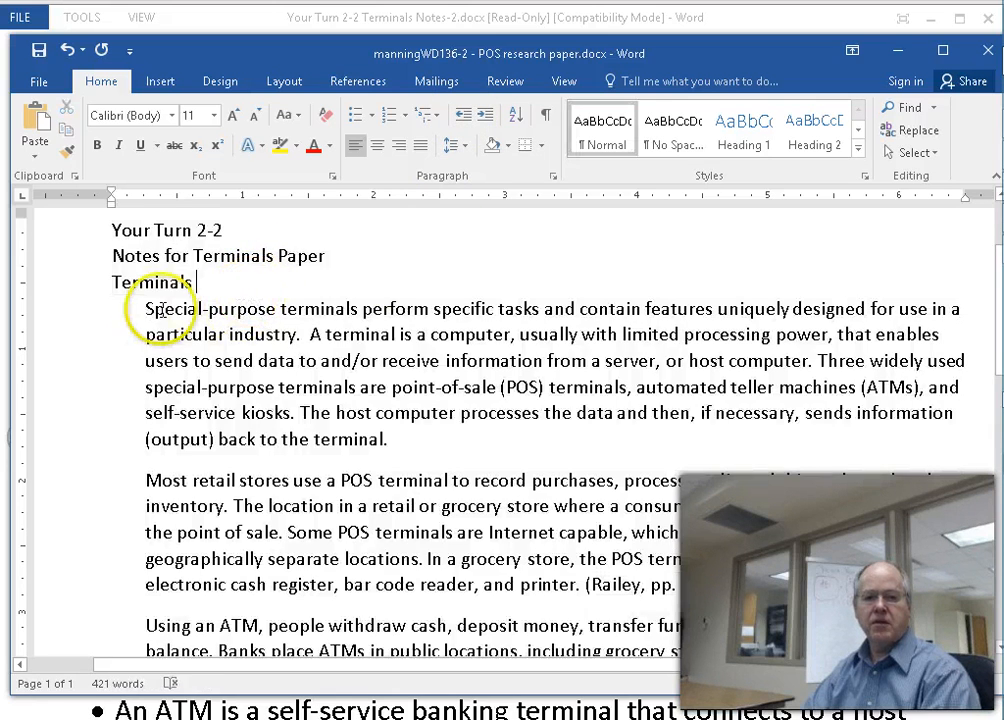
left_click(243, 338, "ctrl")
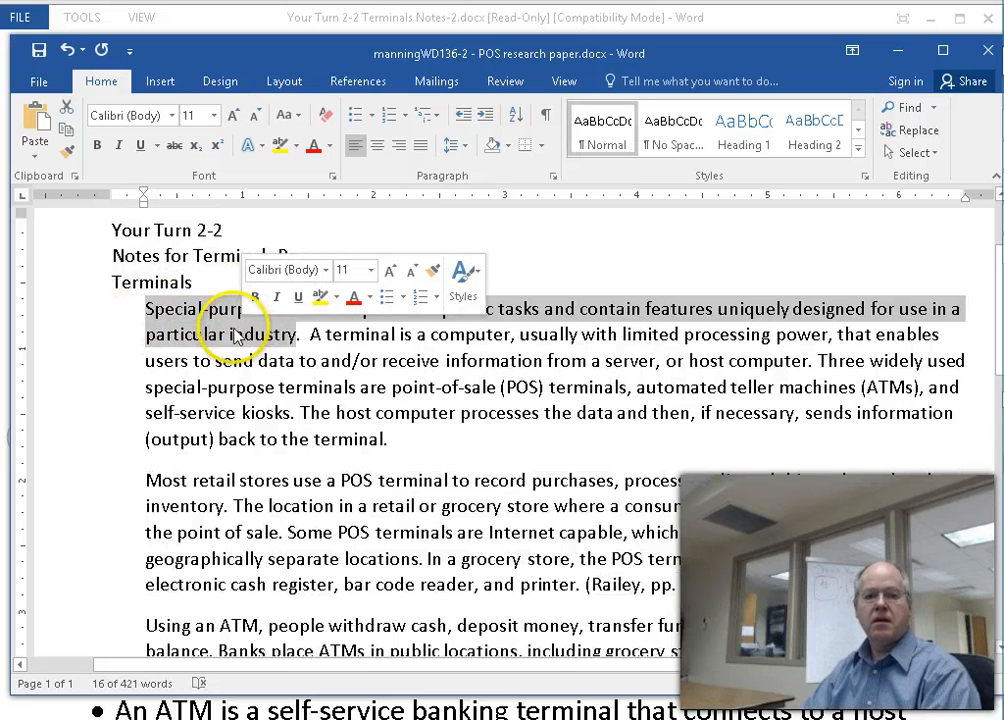
left_click(232, 336)
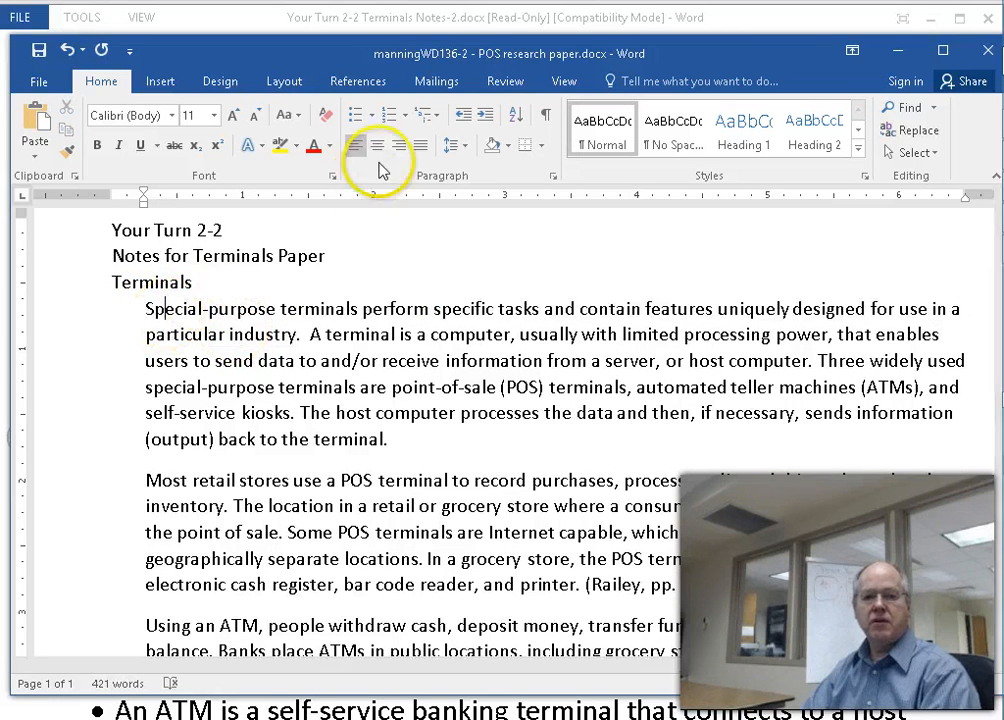
left_click(463, 118)
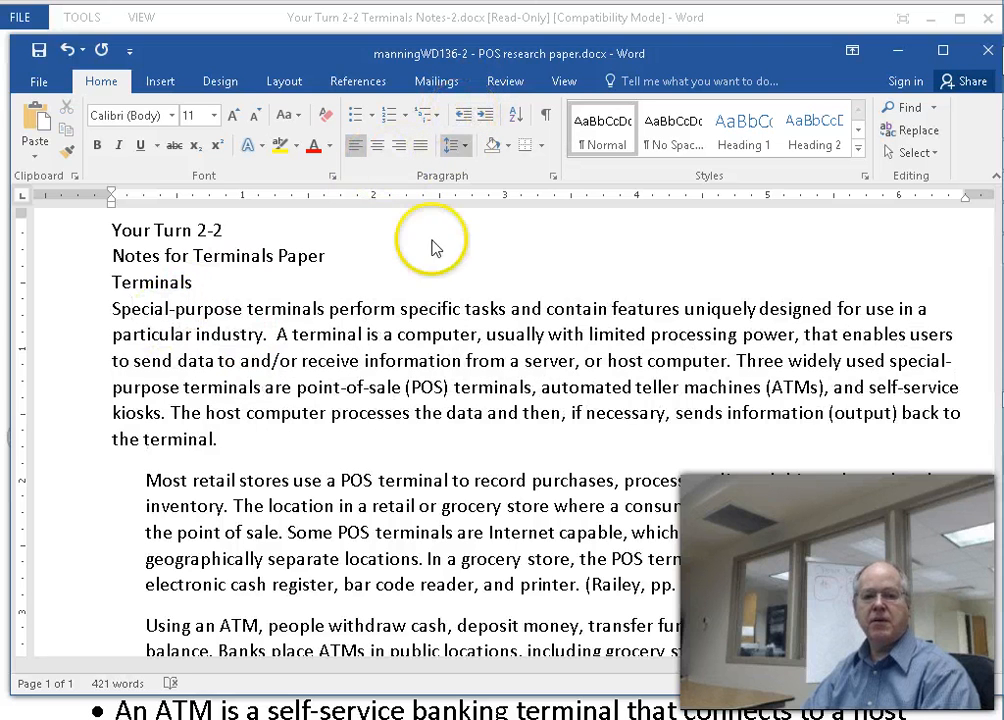
left_click(235, 530)
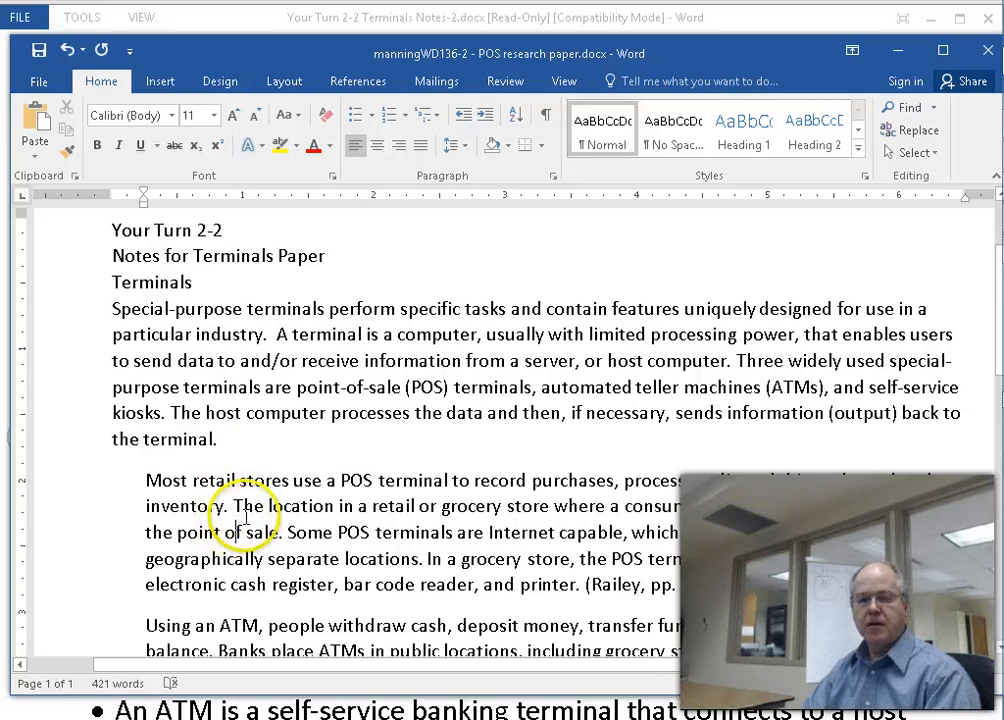
left_click(463, 118)
- Remove the left indent from the ATM and movie rental kiosk paragraphs together, and check the layout down to the closing bullets
scroll(425, 380, "down", 2)
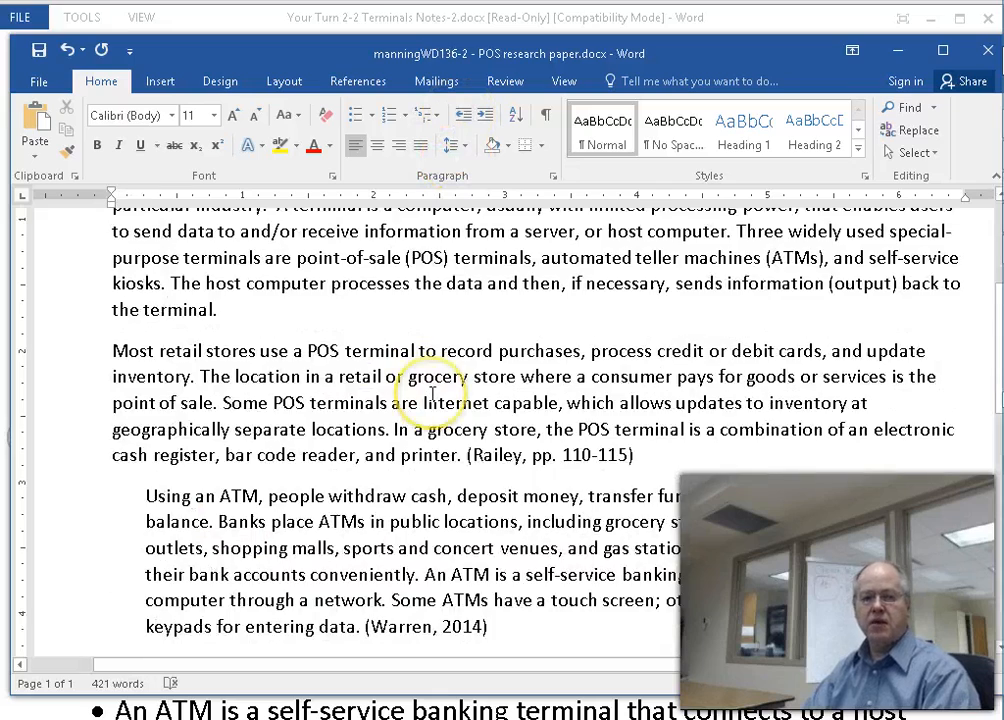
scroll(430, 400, "down", 3)
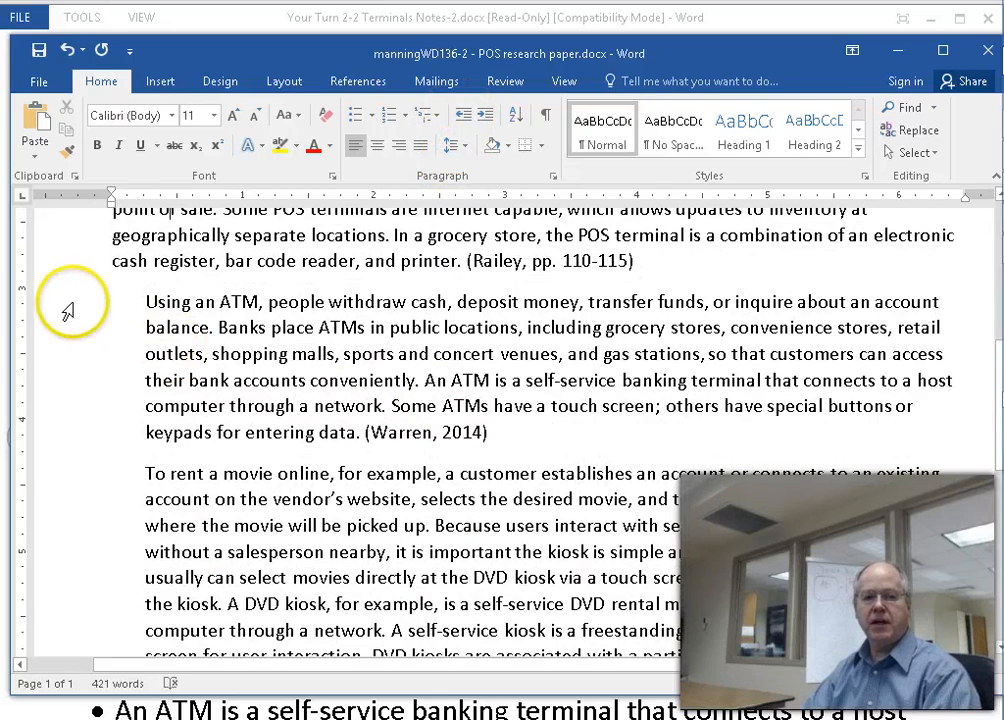
left_click_drag(65, 302, 50, 612)
left_click(459, 117)
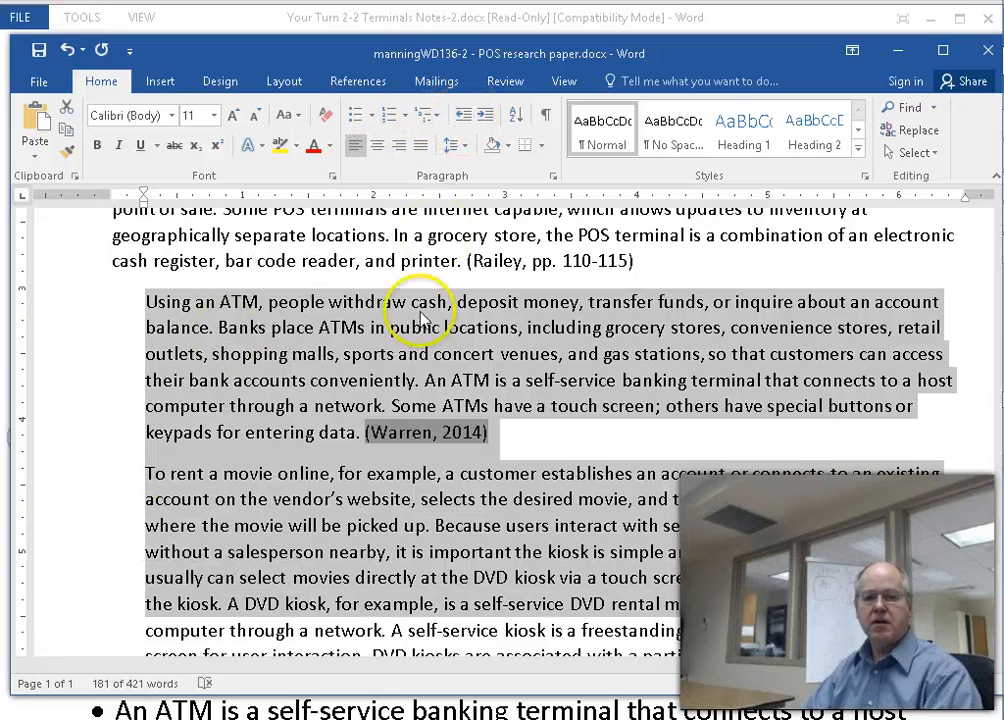
scroll(406, 330, "down", 3)
scroll(406, 348, "down", 2)
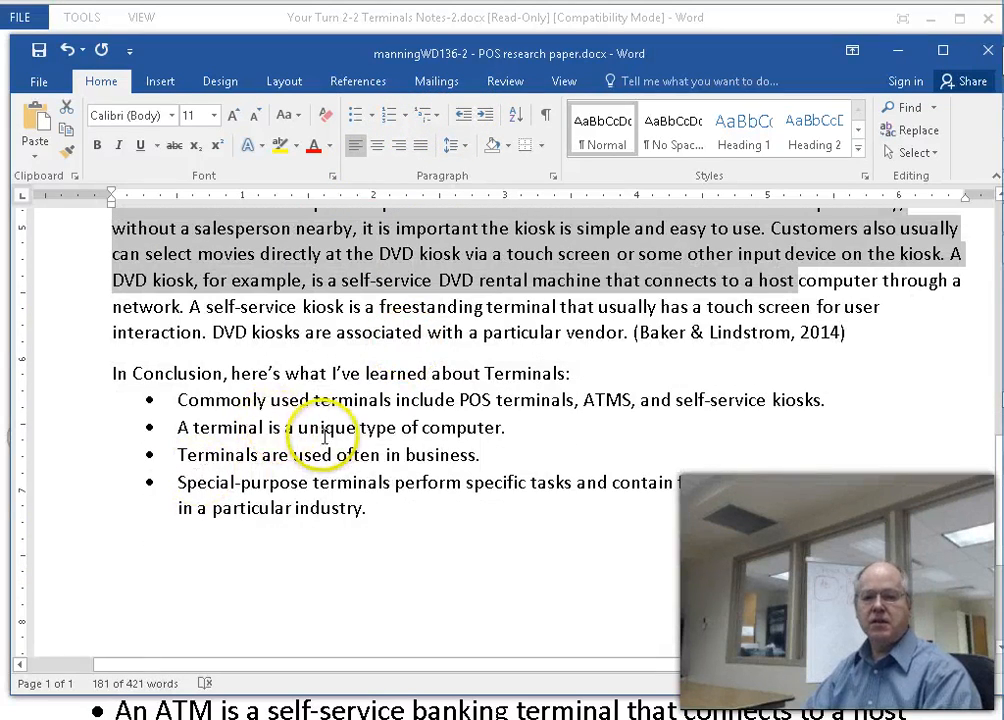
scroll(329, 430, "up", 4)
scroll(325, 445, "up", 2)
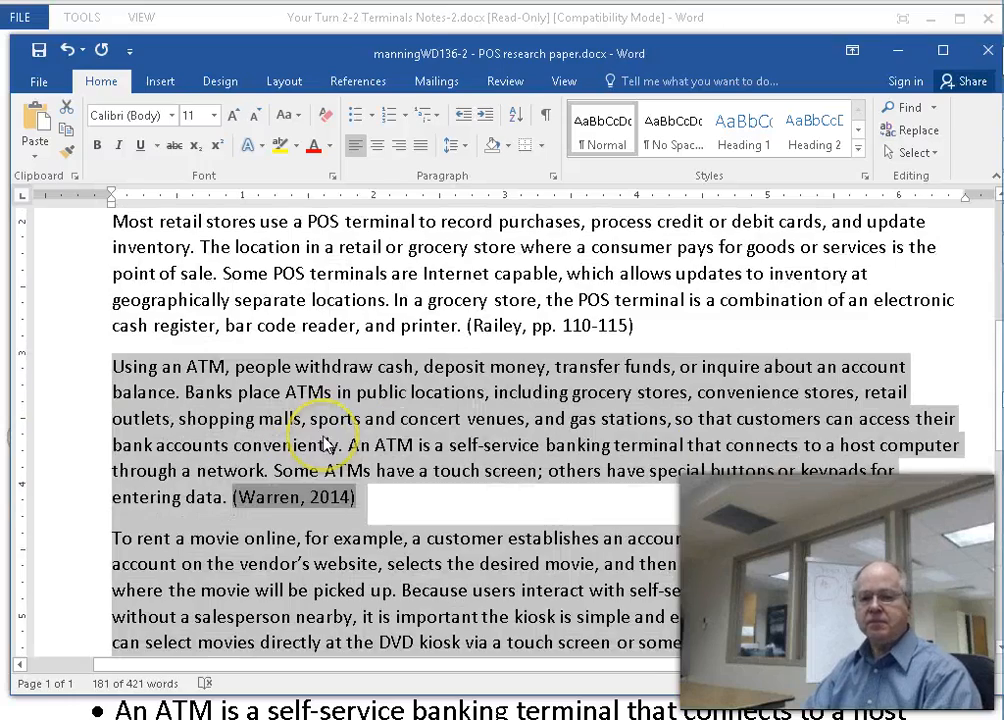
left_click(390, 412)
- Set the line spacing of the whole document to 2.0
scroll(496, 404, "up", 4)
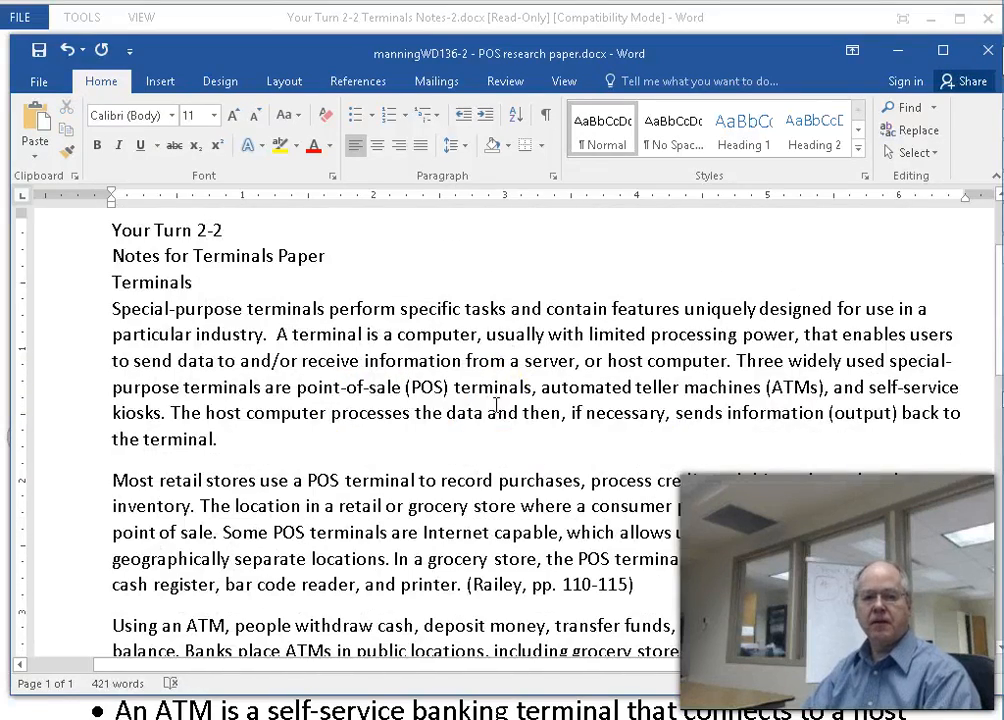
scroll(496, 404, "up", 2)
scroll(496, 404, "down", 1)
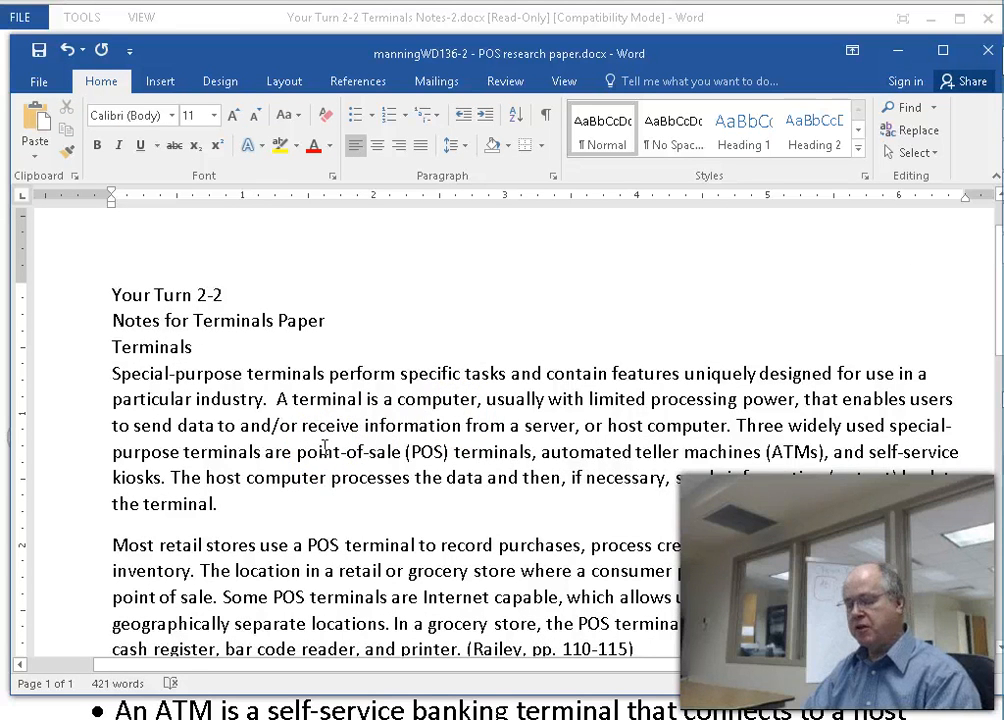
key("ctrl+a")
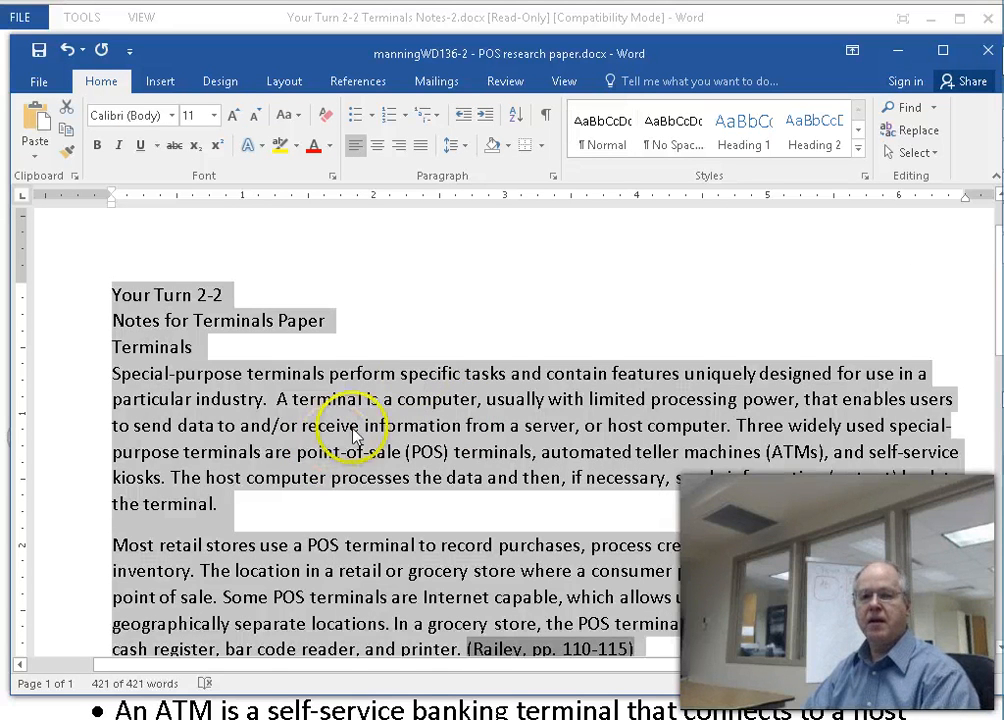
left_click(465, 147)
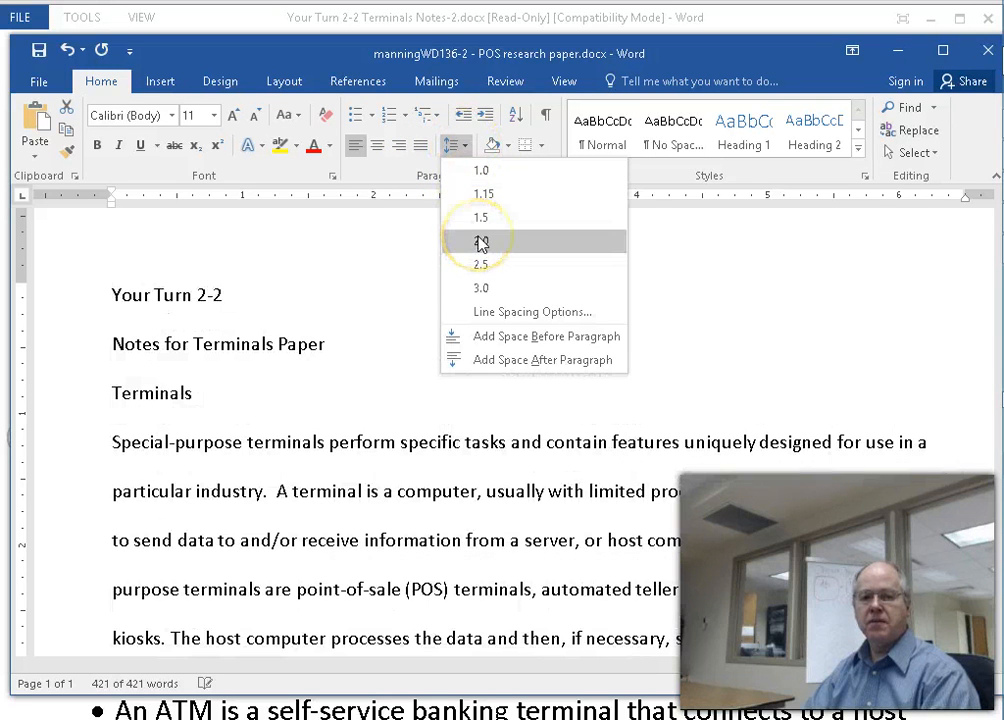
left_click(481, 242)
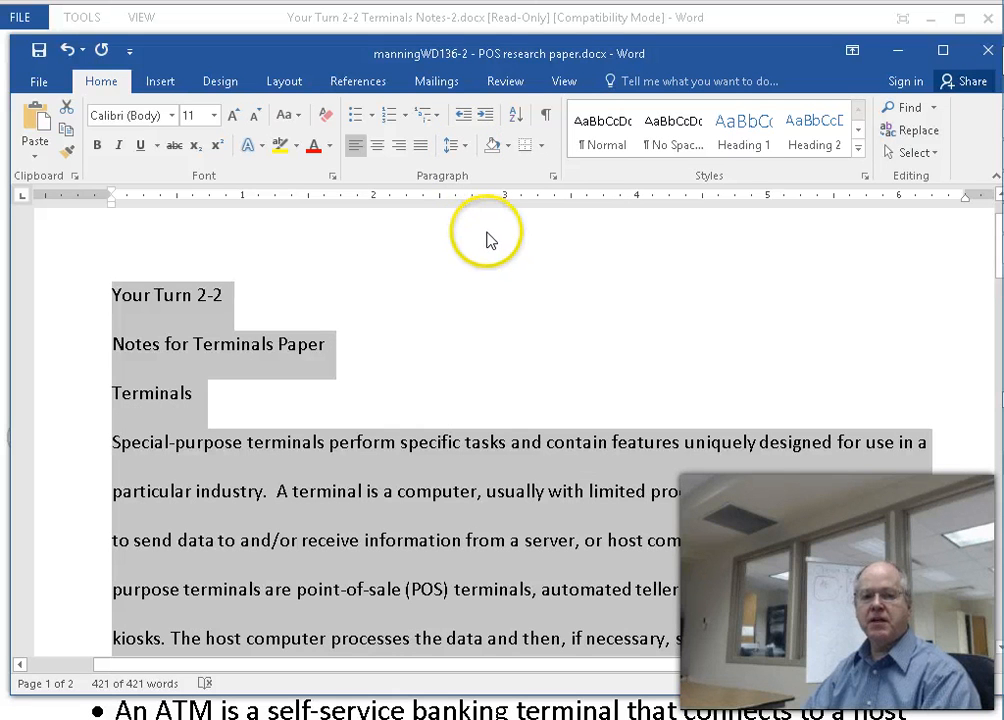
- Change the font of the whole document to Times New Roman at size 12
left_click(171, 116)
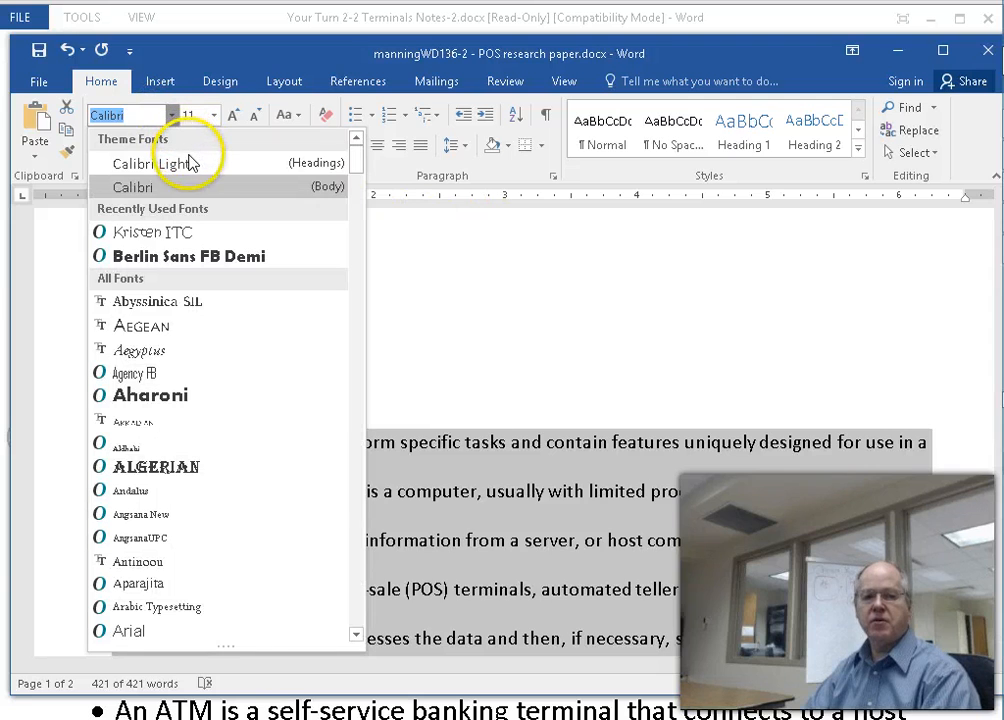
left_click_drag(361, 166, 347, 358)
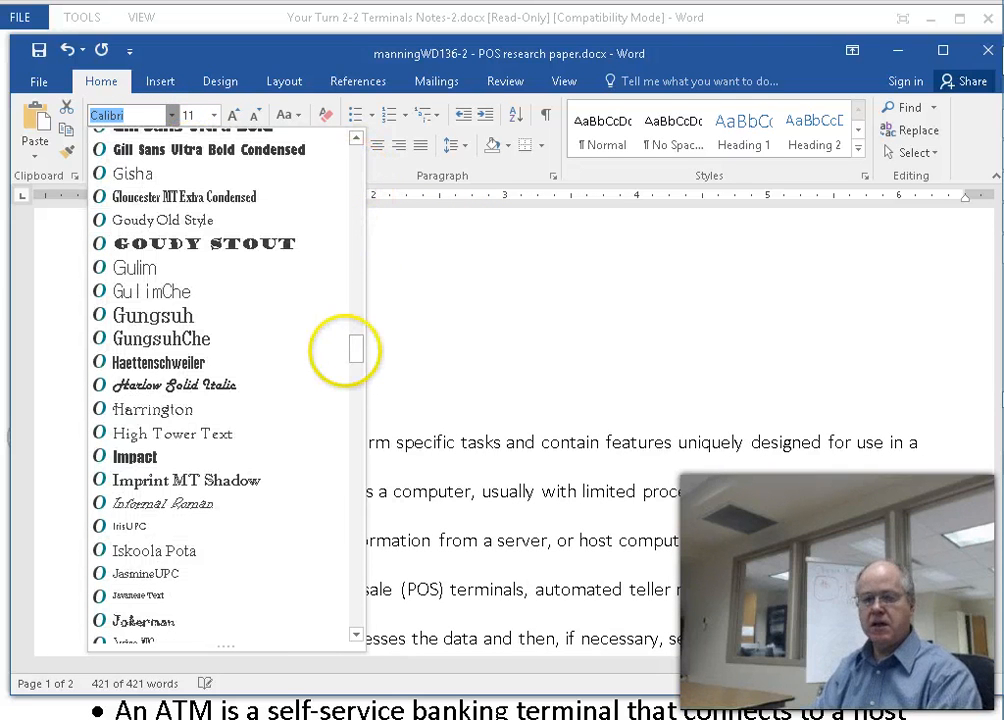
type("Times New Ro")
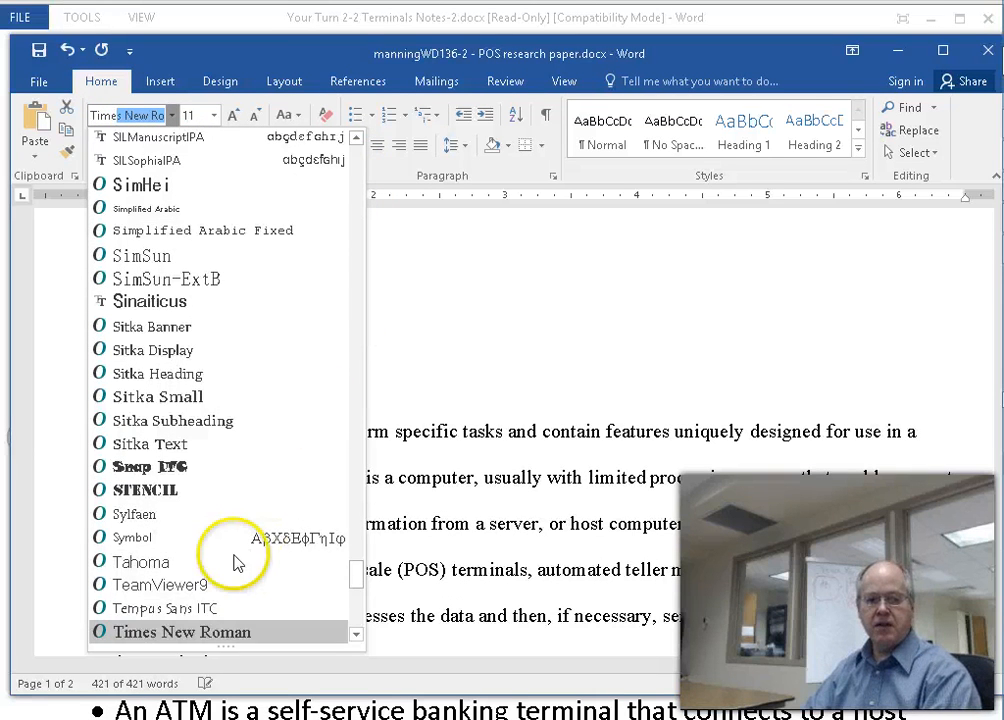
left_click(186, 632)
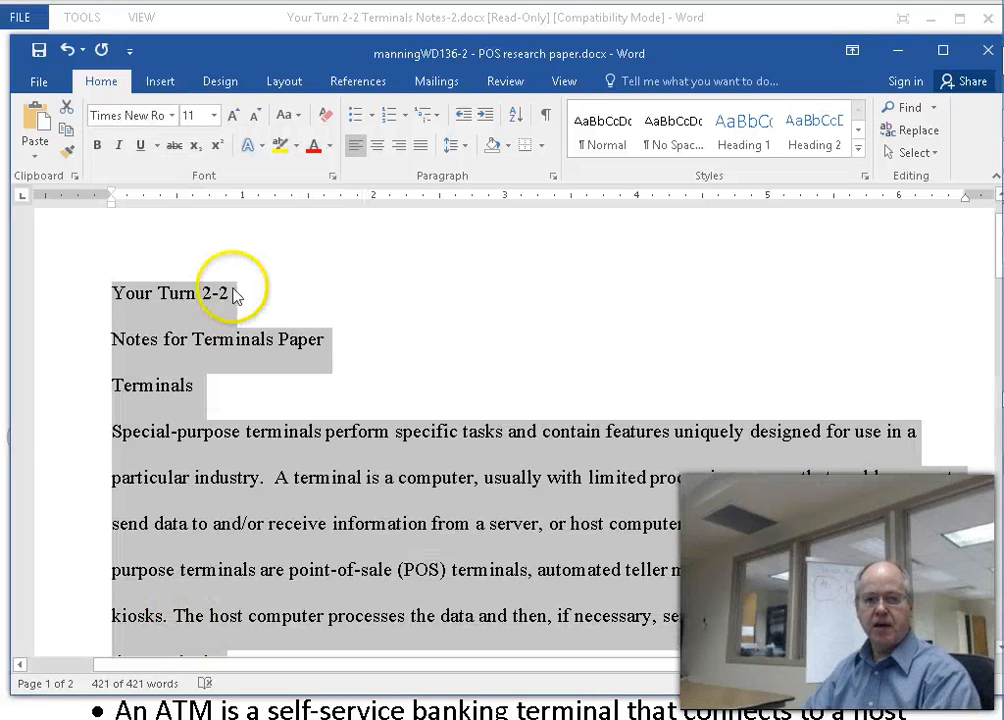
left_click(214, 117)
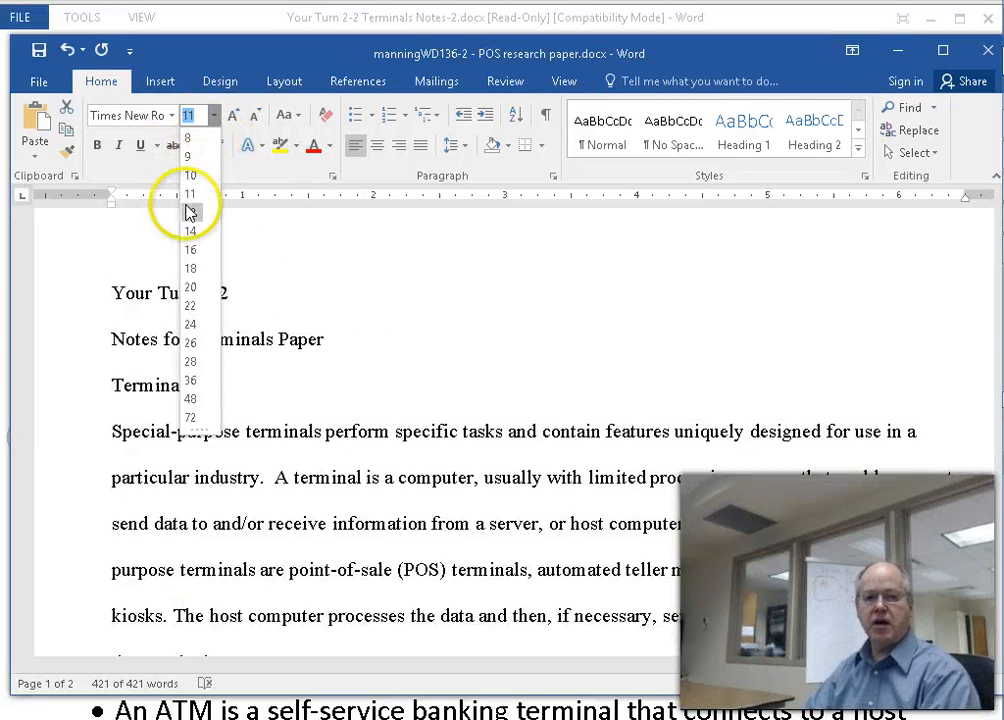
left_click(191, 212)
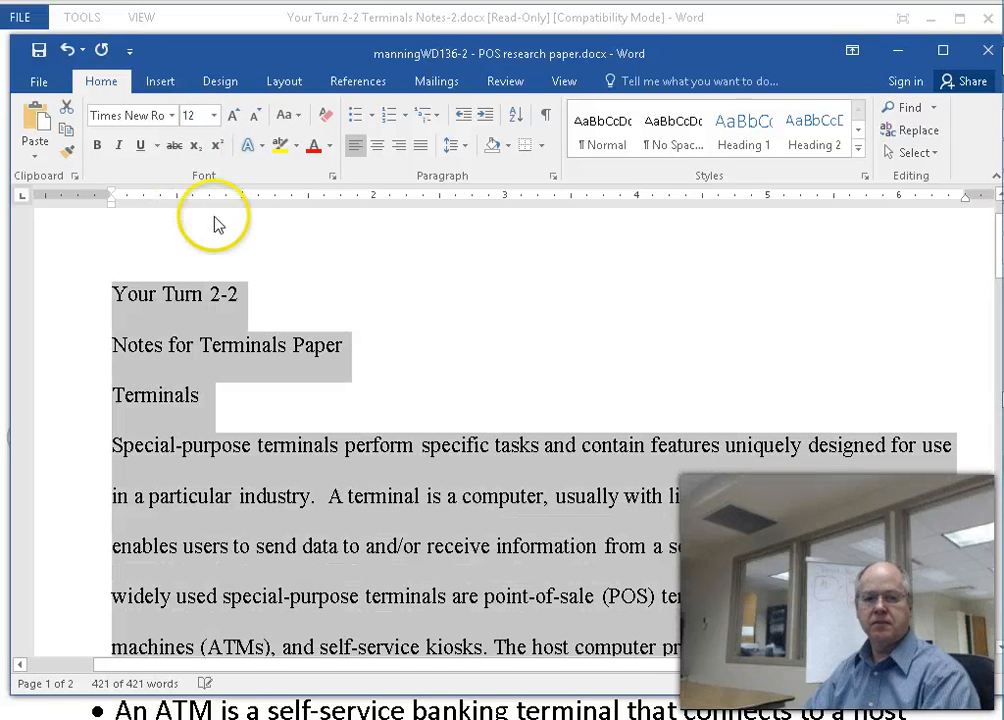
left_click(593, 400)
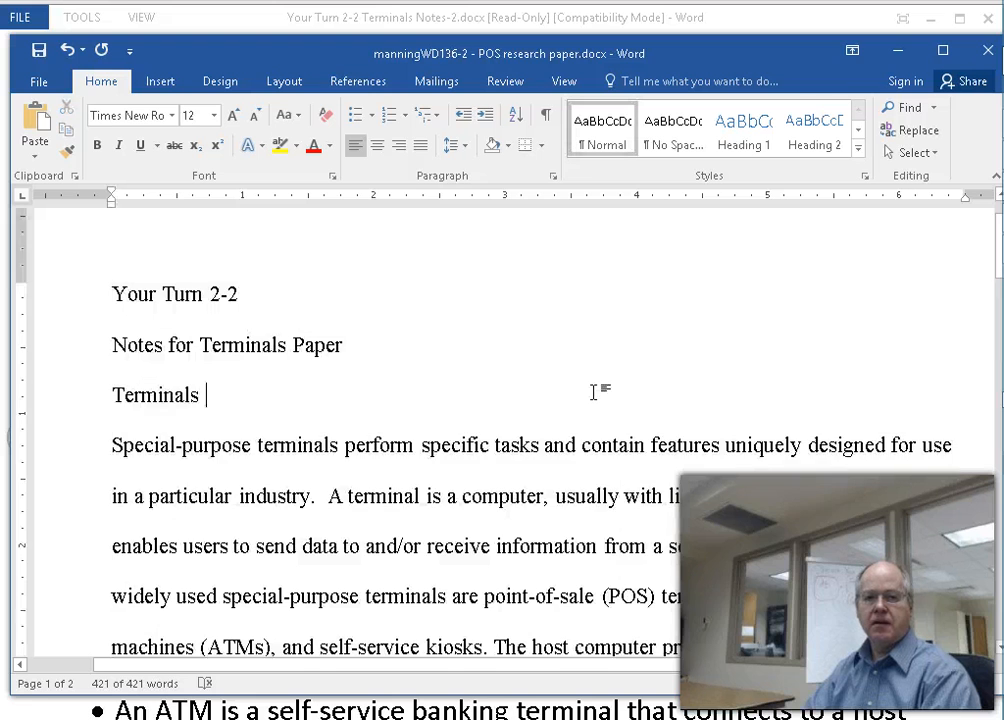
- Select the four body paragraphs from "Special-purpose terminals" through the end of the movie rental kiosk paragraph
scroll(594, 392, "down", 2)
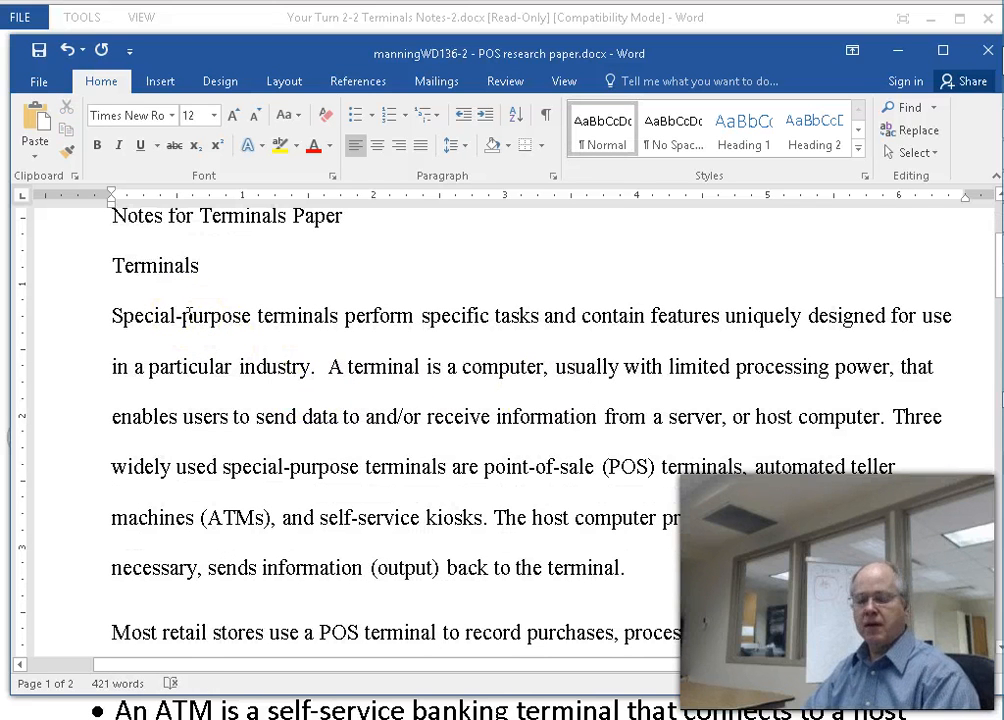
scroll(197, 310, "down", 5)
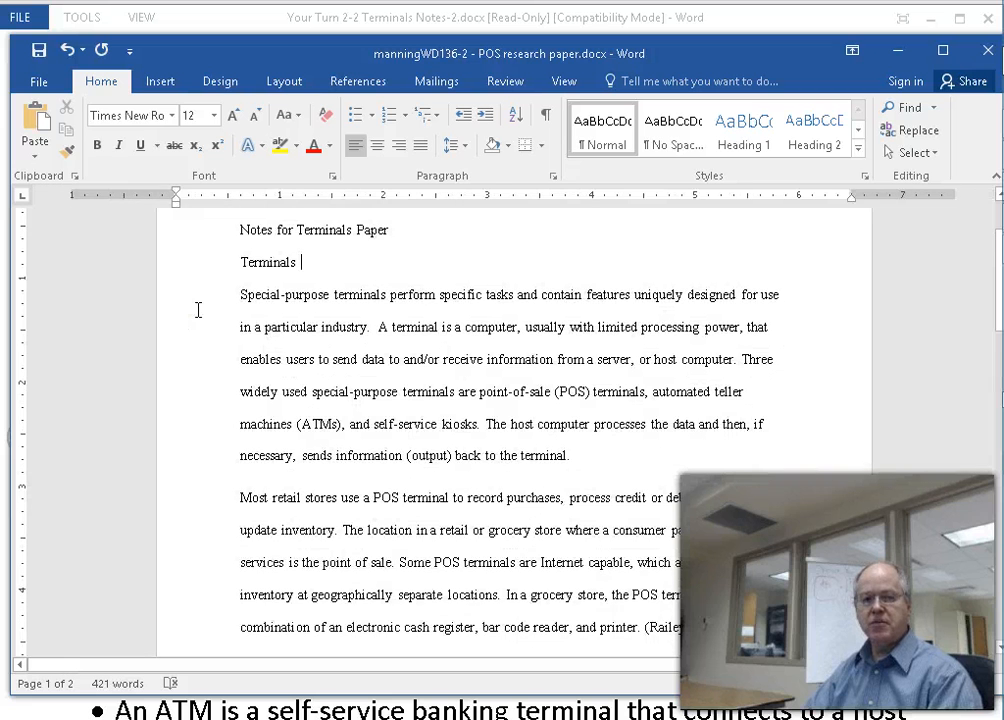
scroll(190, 316, "down", 2)
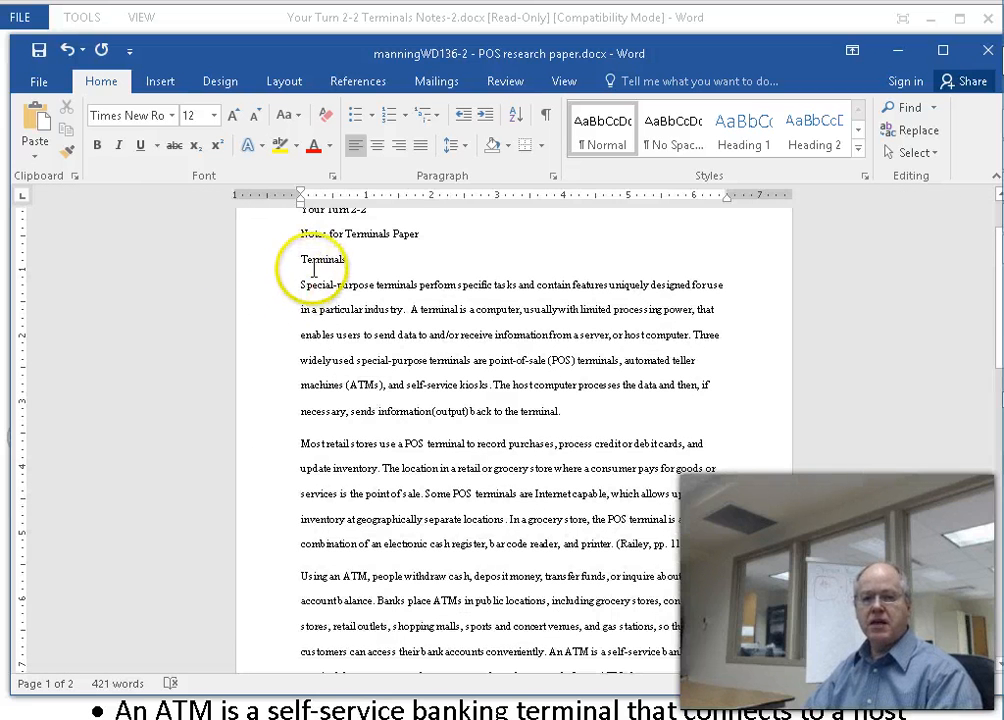
left_click_drag(358, 262, 314, 201)
left_click(433, 382)
scroll(435, 383, "down", 1)
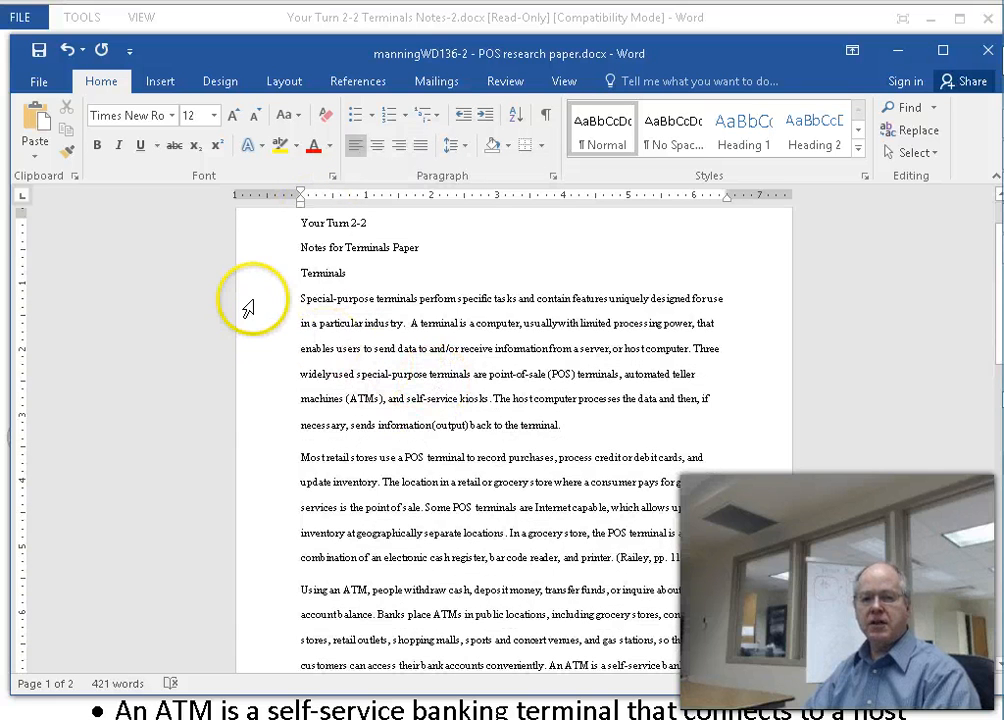
left_click_drag(247, 303, 247, 381)
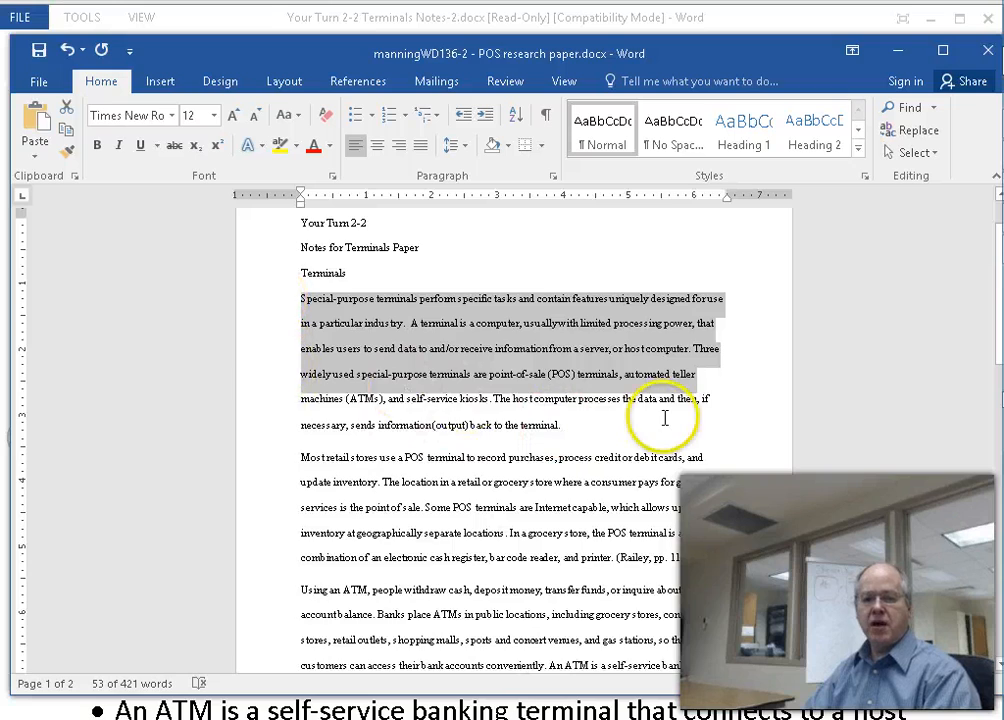
scroll(665, 418, "down", 5)
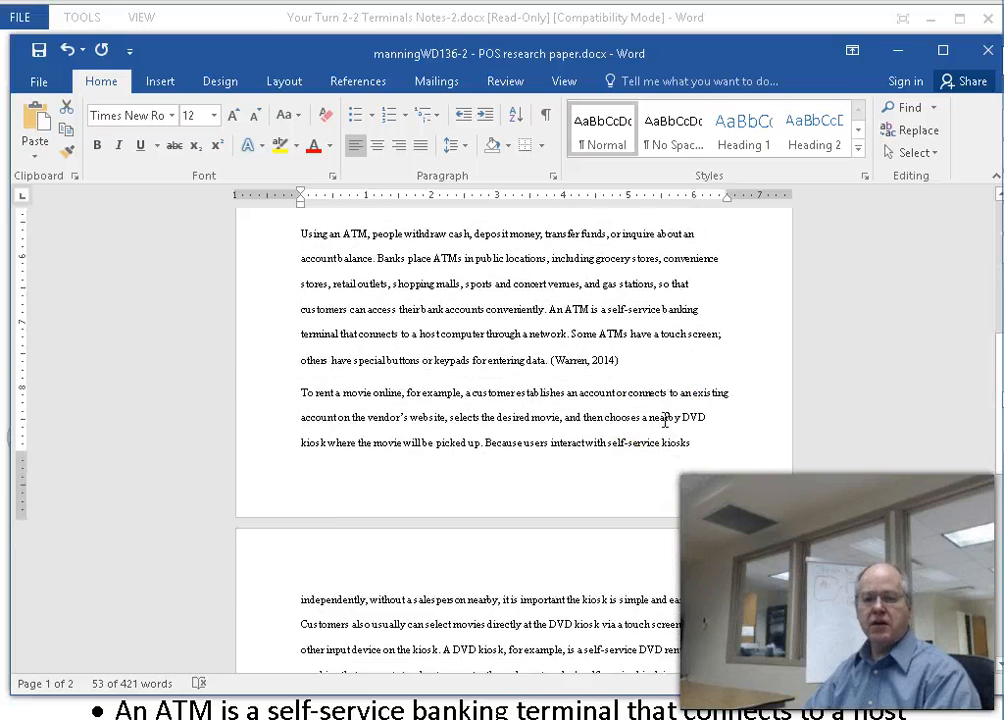
scroll(665, 418, "down", 1)
scroll(663, 418, "down", 2)
left_click(550, 487)
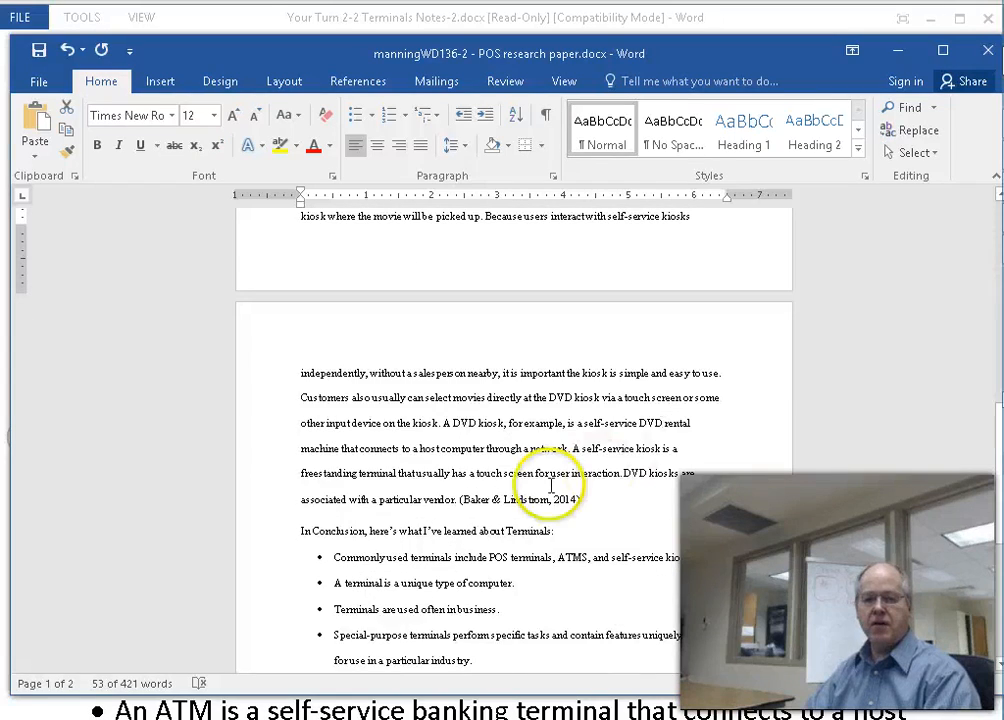
triple_click(450, 499)
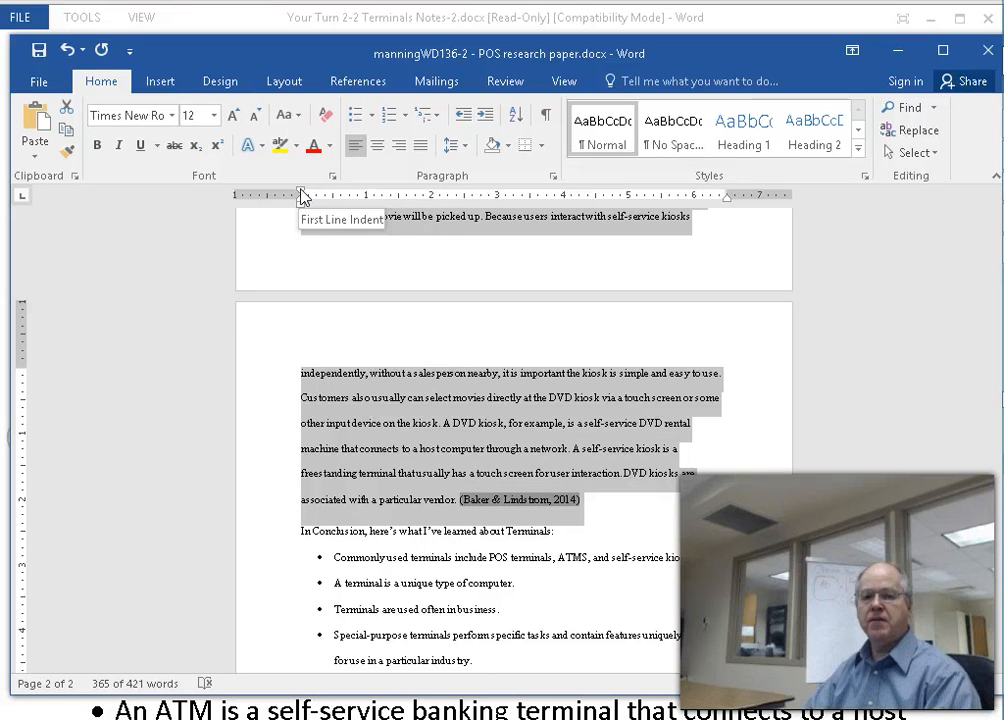
left_click(552, 176)
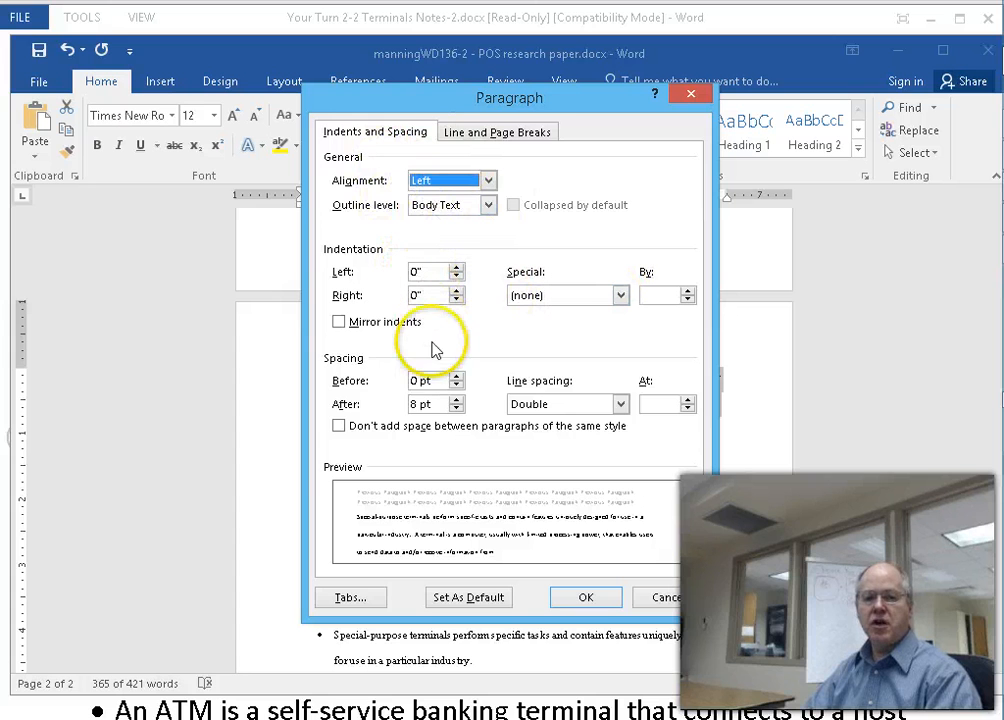
left_click(619, 296)
left_click(566, 327)
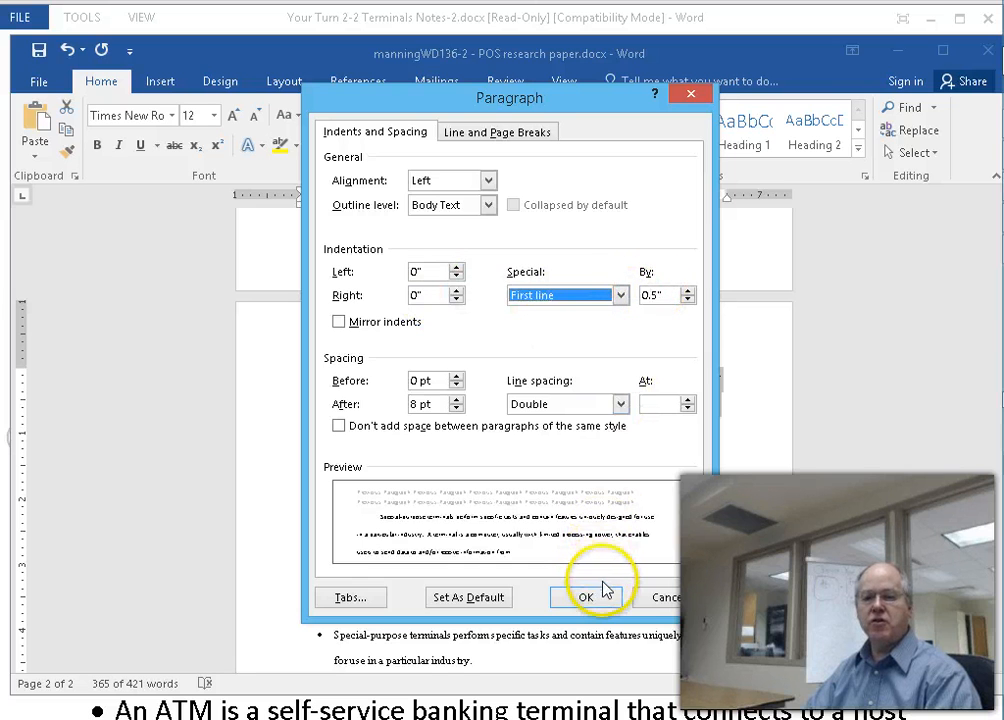
left_click(655, 597)
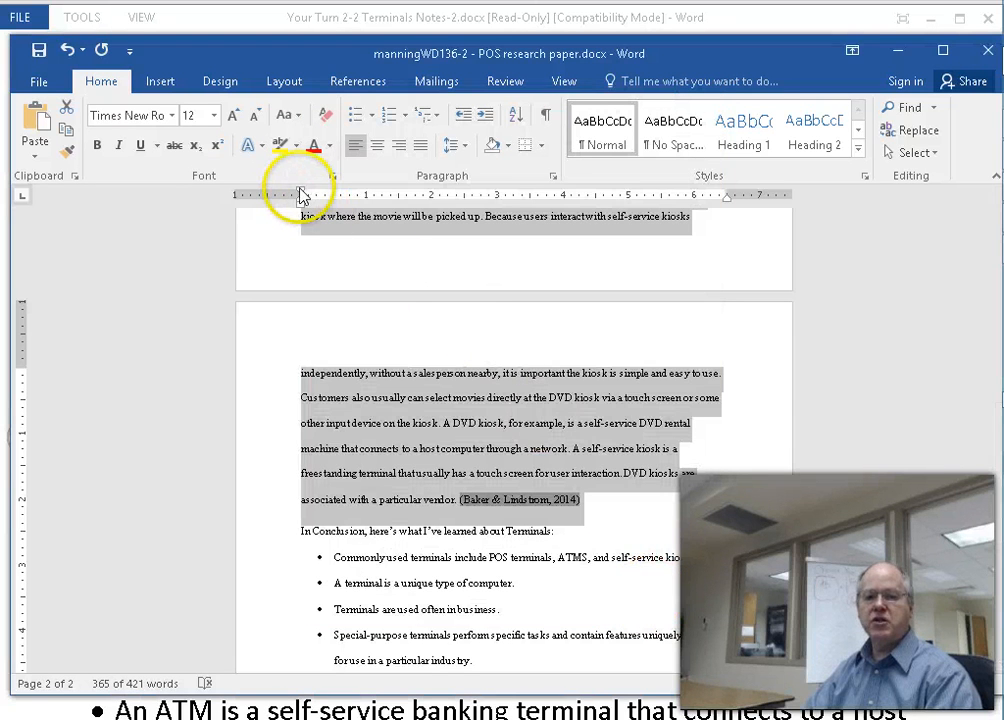
- Give the four selected body paragraphs a 0.5-inch first-line indent and check the indents up to the first paragraph
left_click_drag(303, 197, 335, 197)
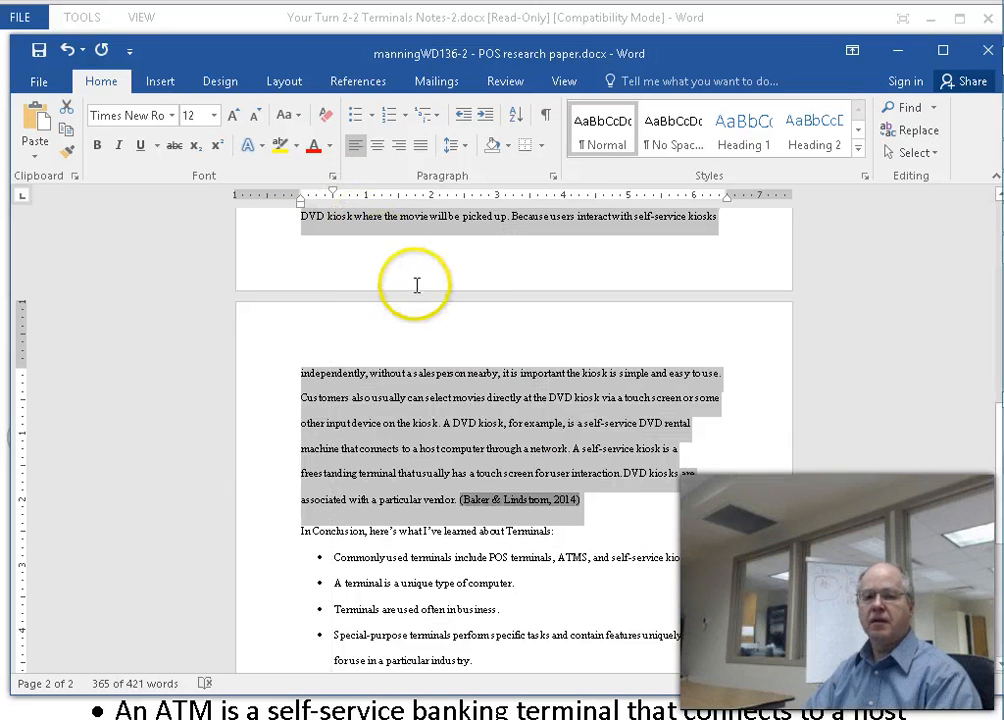
scroll(477, 352, "down", 2)
scroll(477, 352, "up", 5)
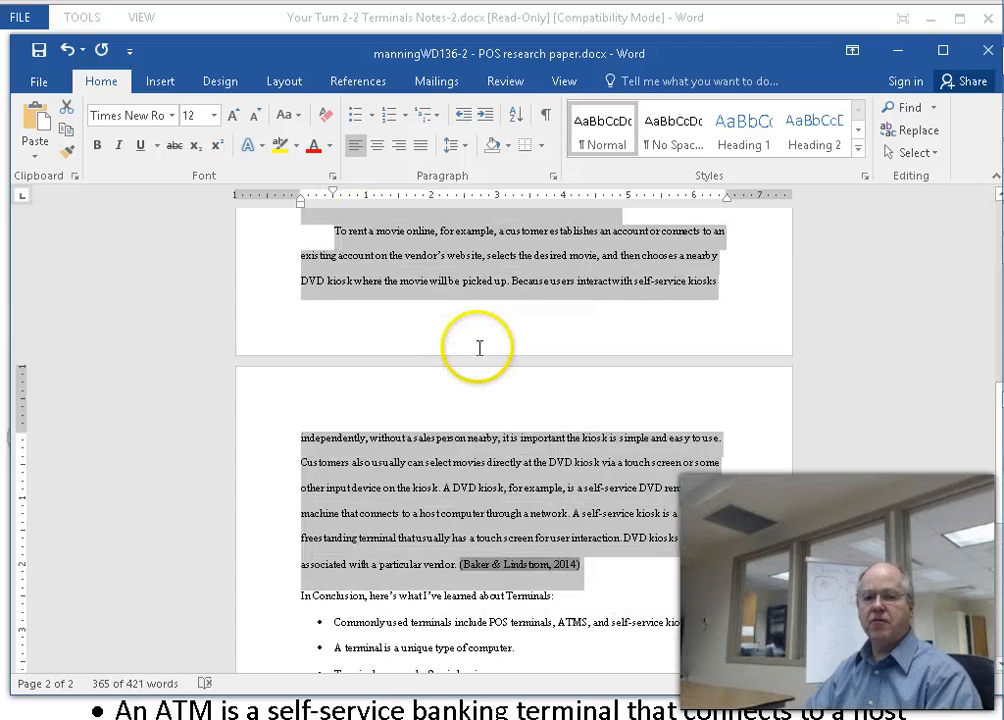
scroll(479, 356, "up", 2)
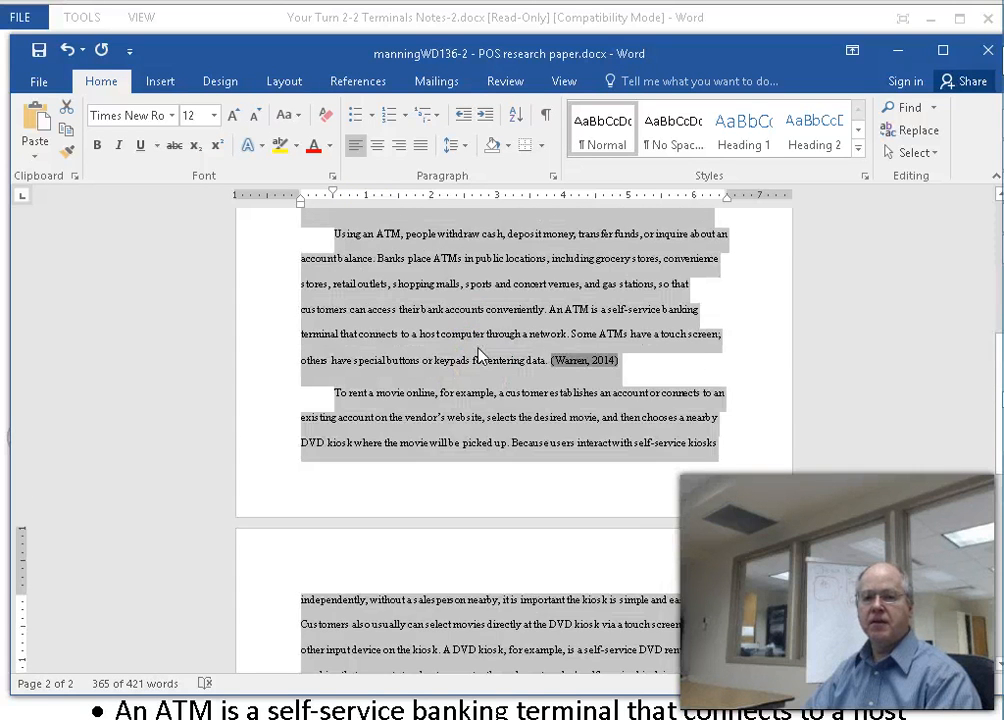
scroll(479, 356, "up", 4)
scroll(375, 273, "up", 3)
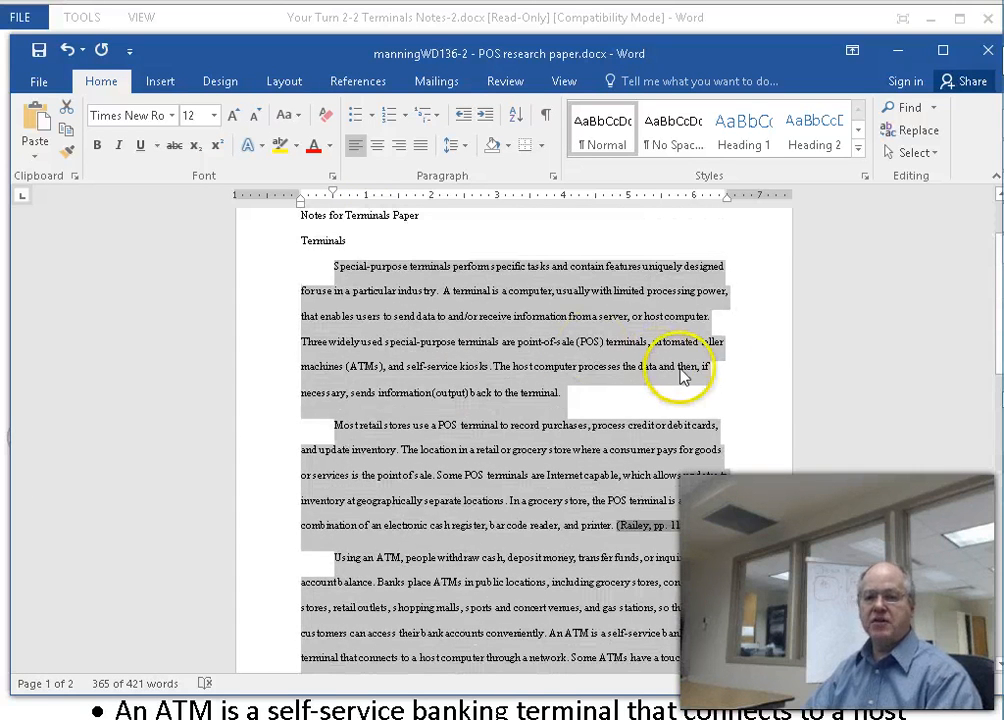
left_click(654, 392)
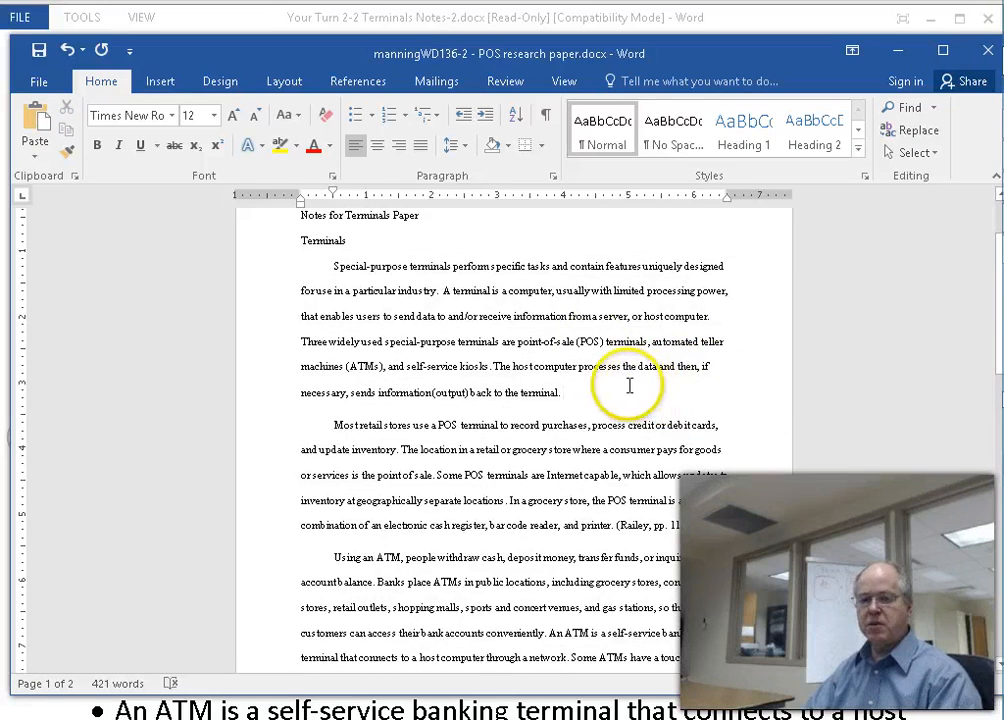
- Replace the three heading lines above the first paragraph with "Cs1010 Terminal Research Paper" and the author's full name on a second line
scroll(630, 386, "up", 6)
scroll(630, 386, "down", 2)
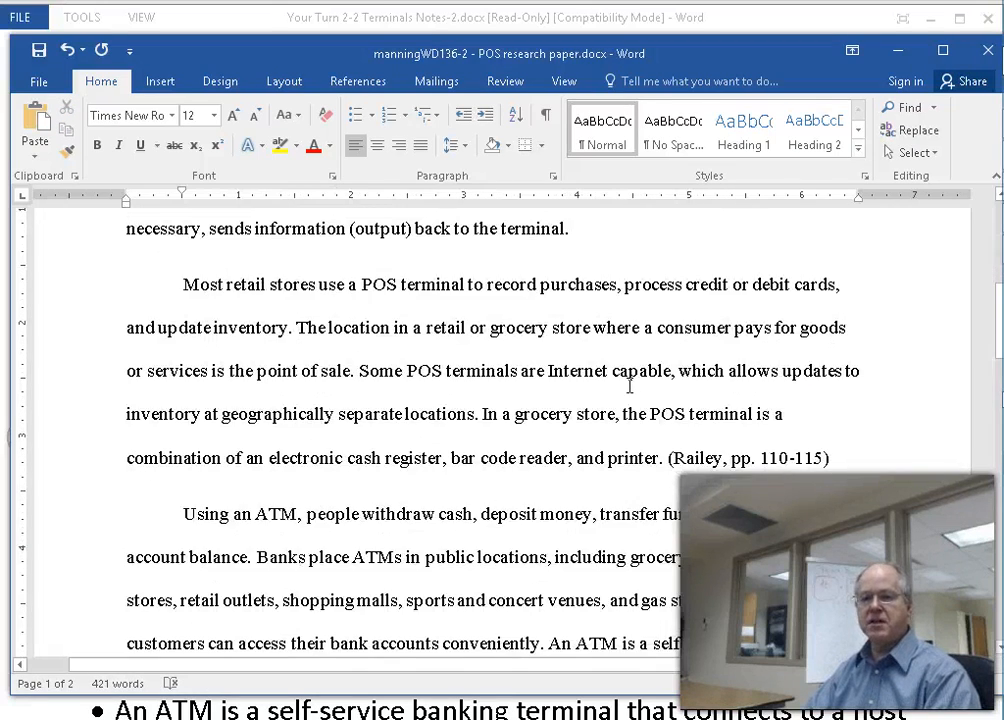
scroll(630, 386, "up", 5)
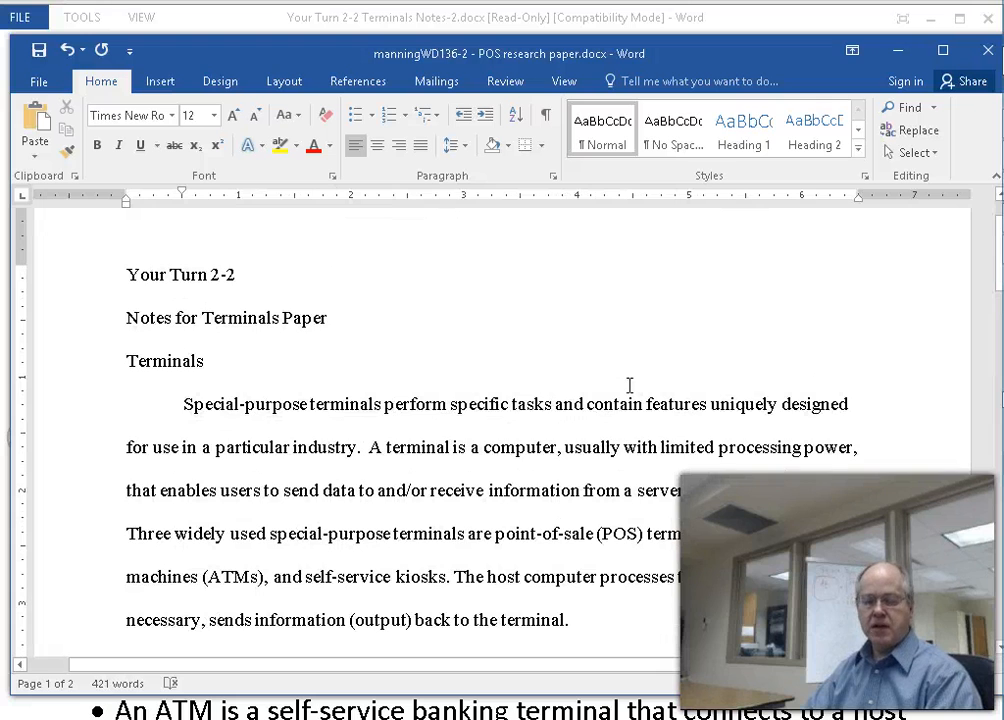
scroll(630, 385, "down", 1)
scroll(630, 385, "up", 1)
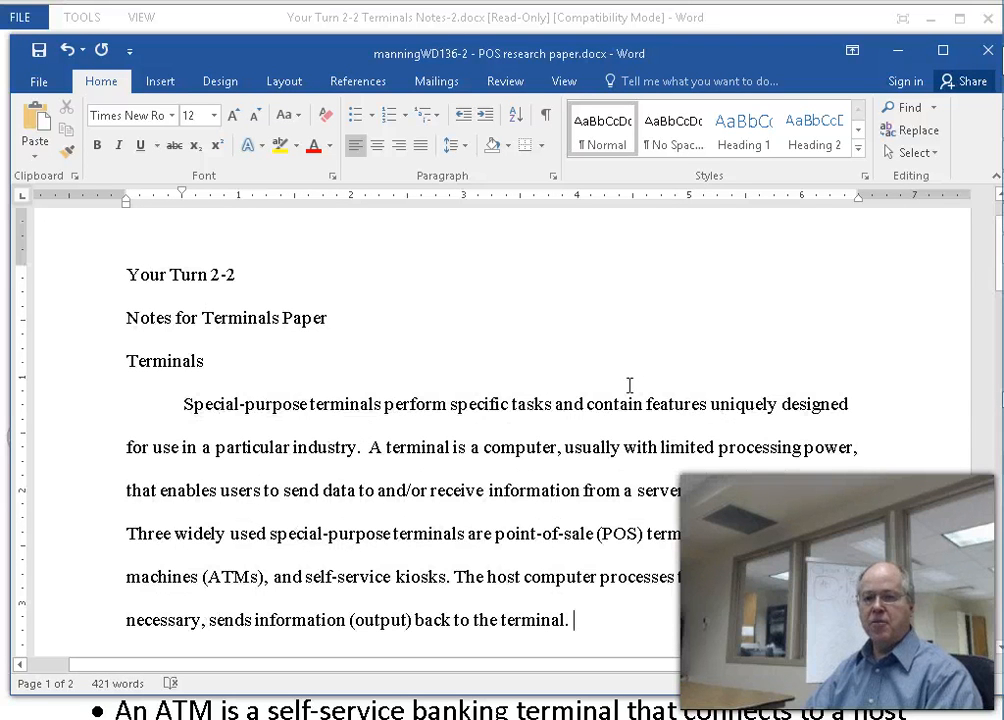
left_click(605, 133)
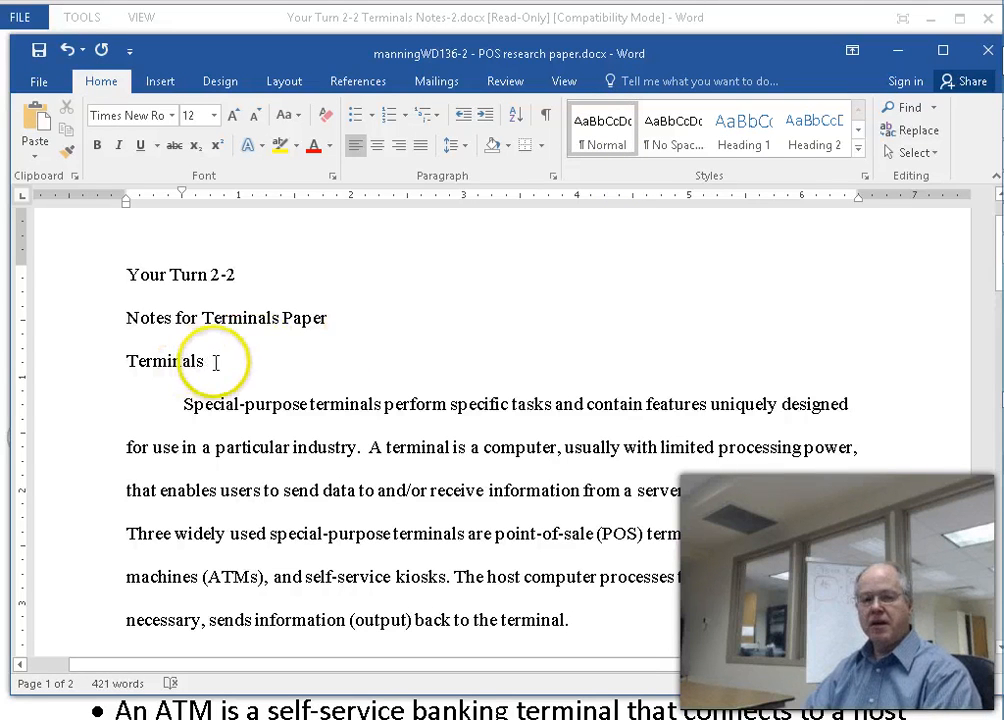
left_click_drag(213, 361, 114, 278)
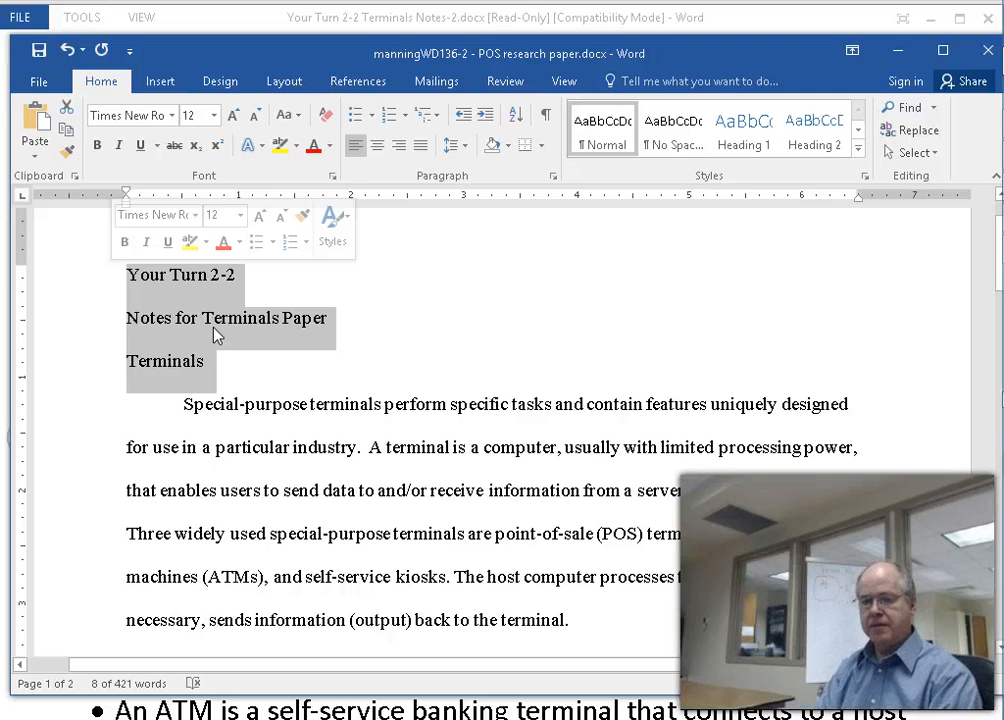
type("ch Paper")
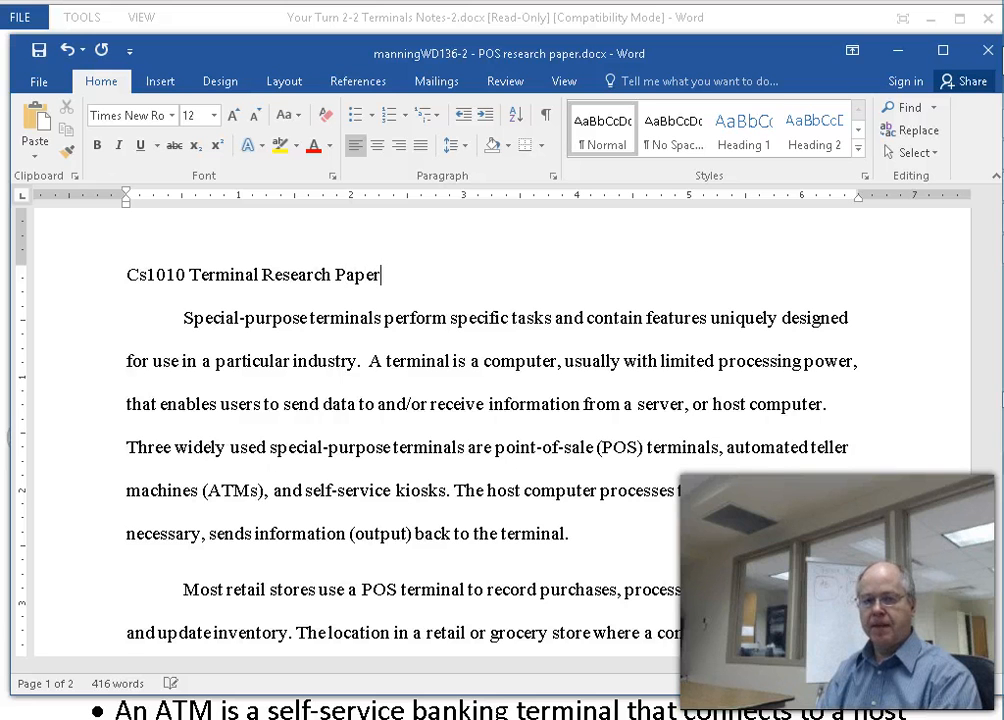
key("Return")
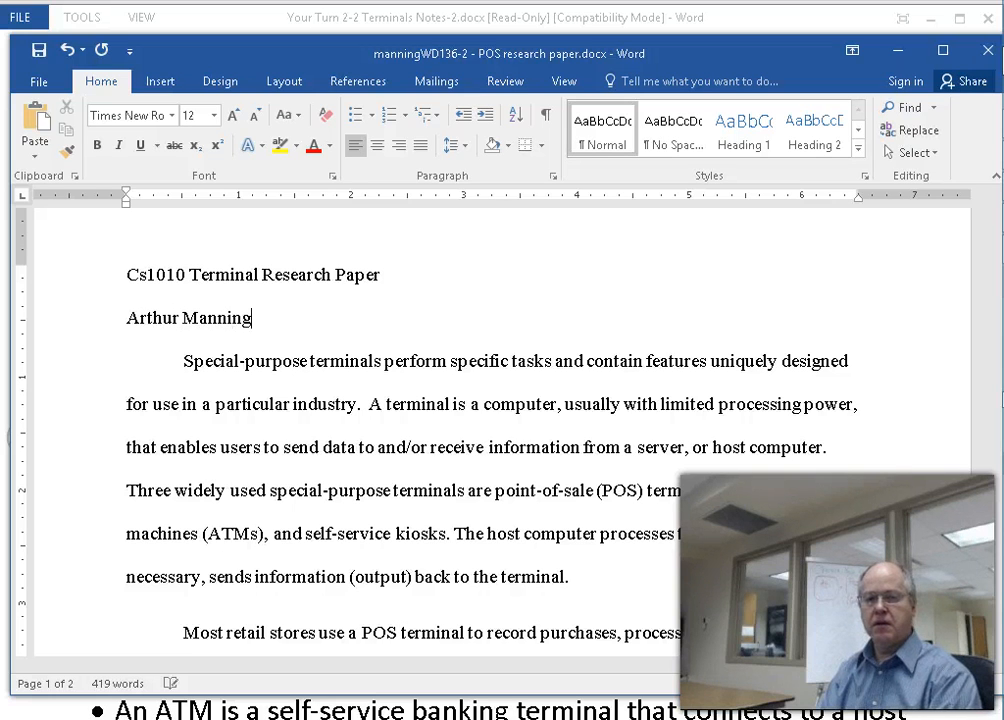
- Remove "Cs1010" from the start of the title line and add "CS101" on a new line below the author's name
key("Return")
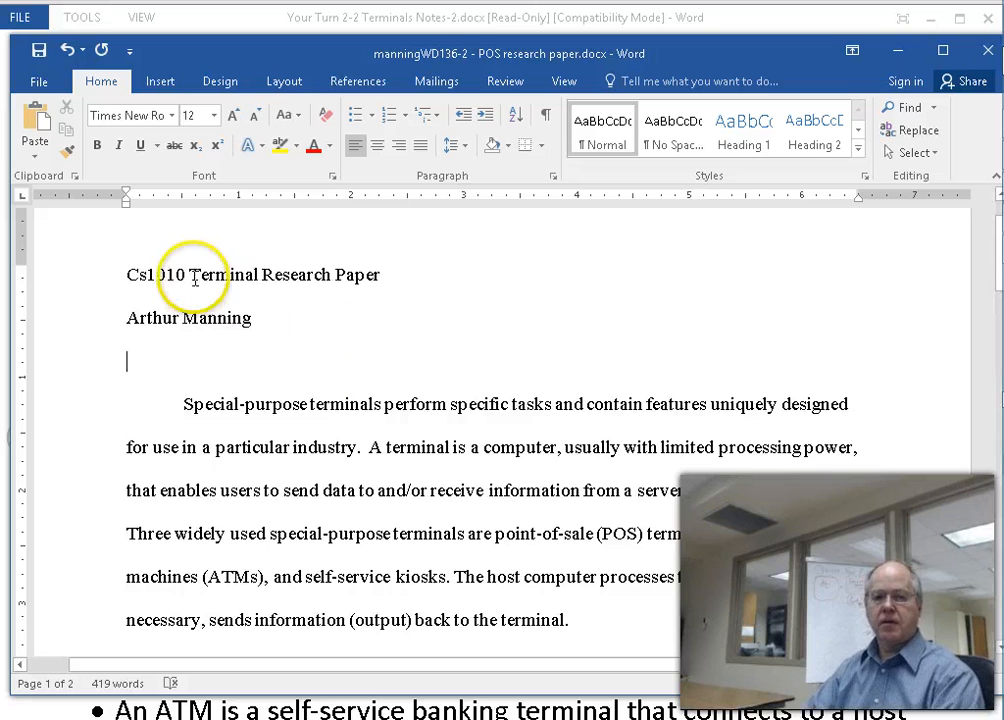
left_click_drag(189, 275, 128, 275)
key("Delete")
left_click(135, 344)
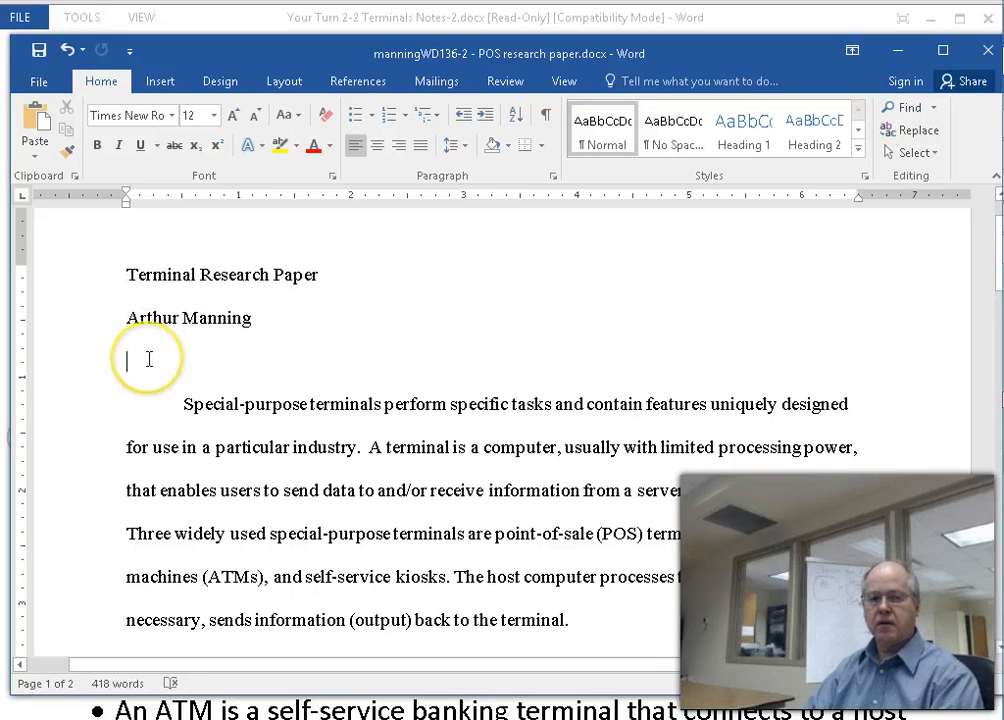
left_click(149, 358)
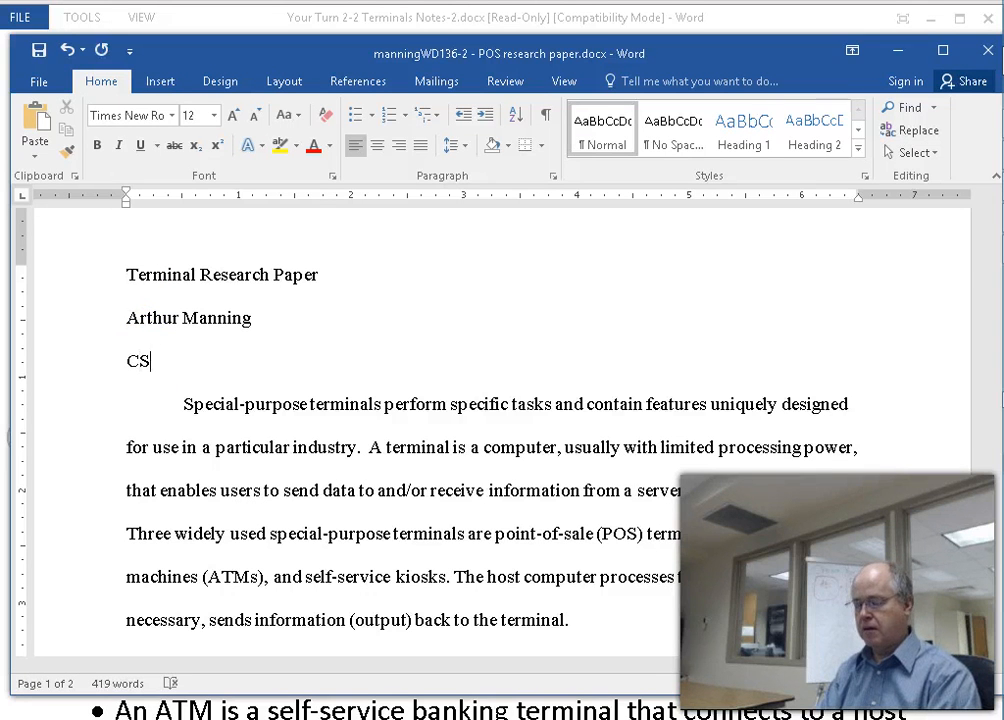
- Add the date "January 29, 2016" on its own line below the CS101 line
key("Return")
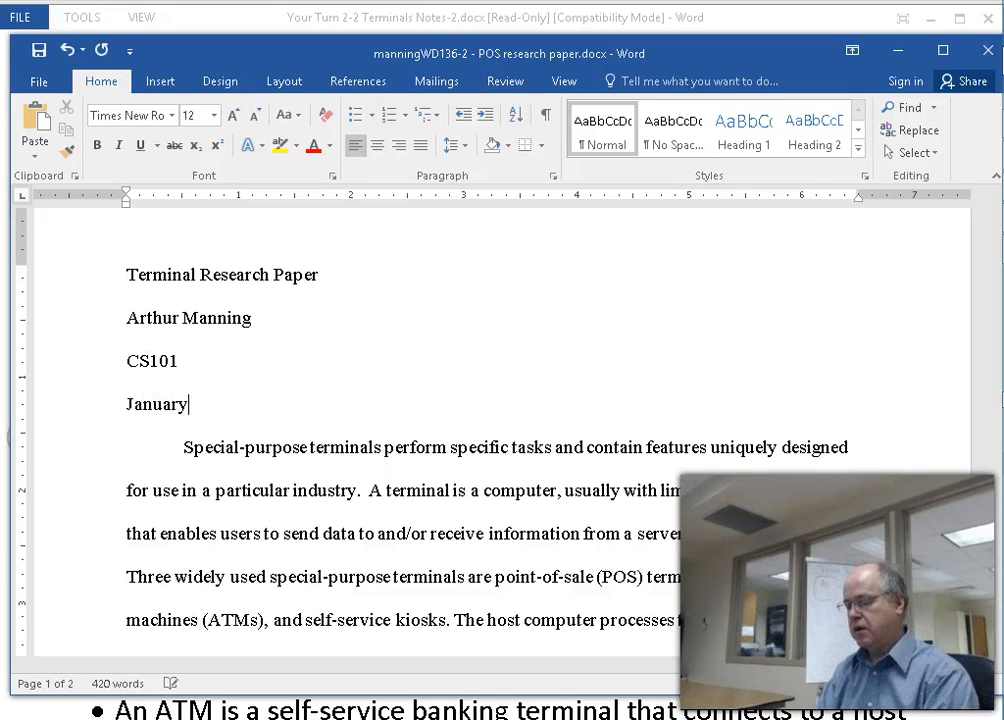
type("28")
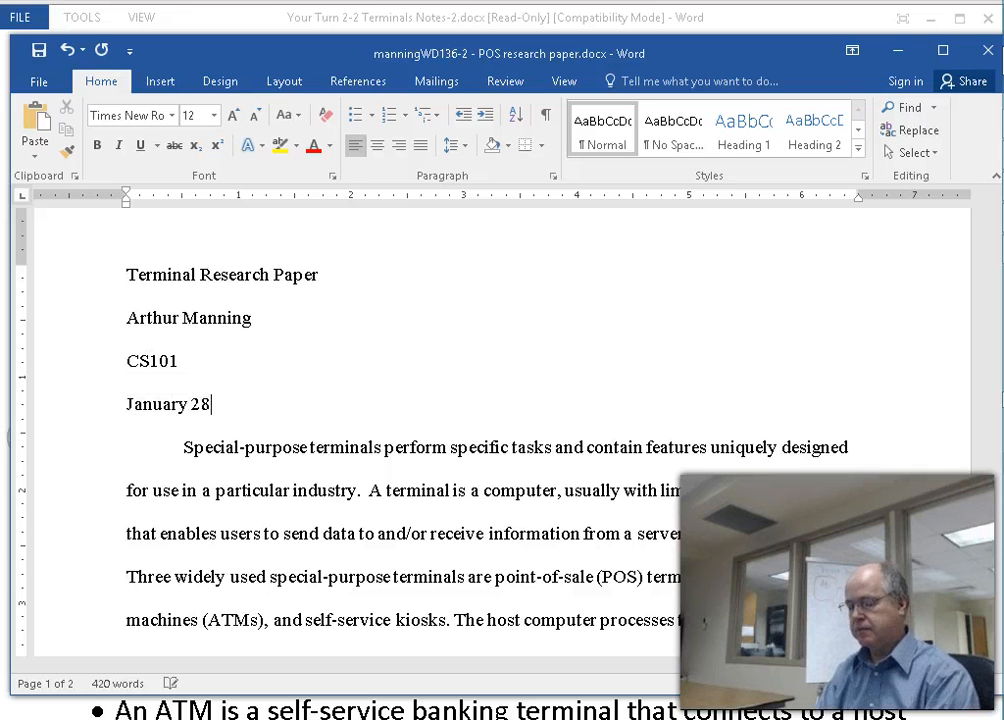
type(", 2016")
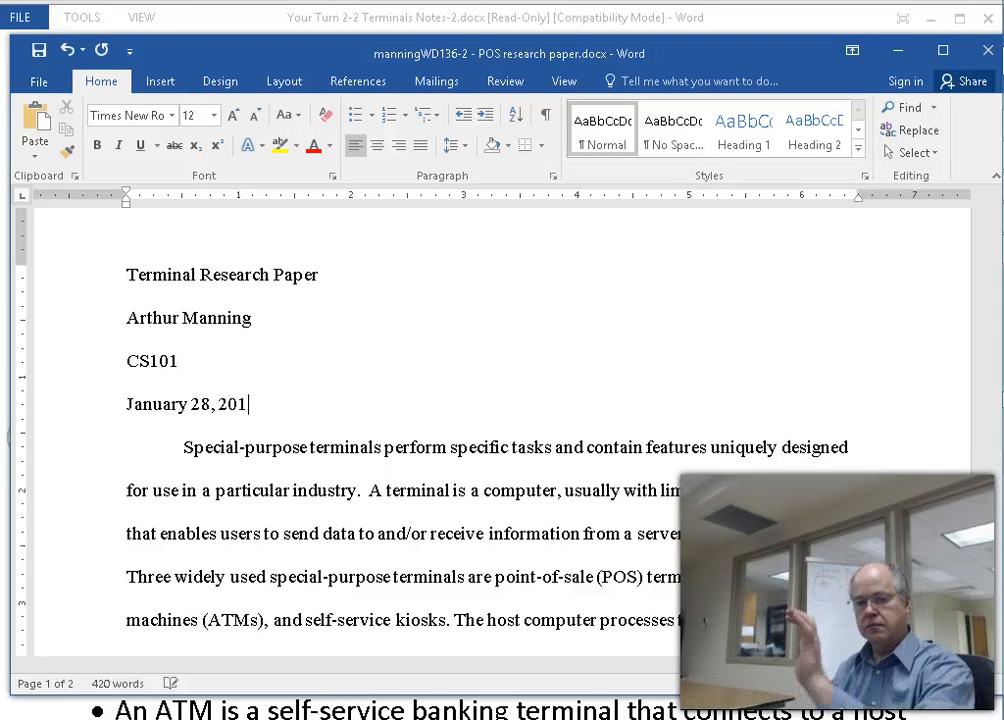
left_click(212, 406)
key("BackSpace")
type("9")
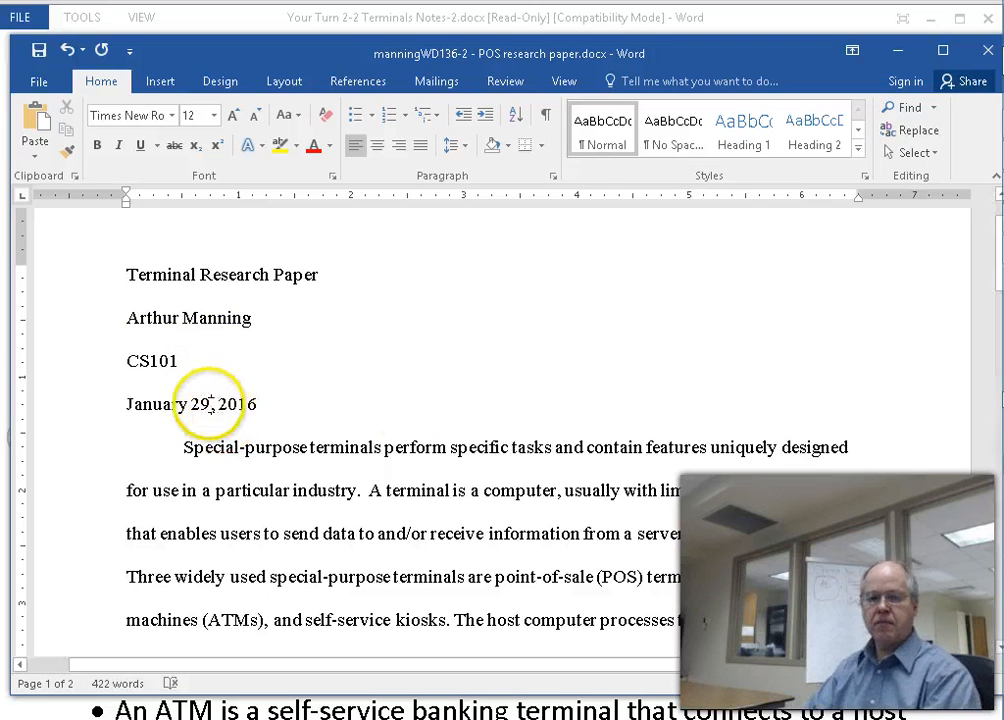
- Check the heading lines and body paragraphs down to the conclusion and look for the page header options
scroll(471, 365, "down", 1)
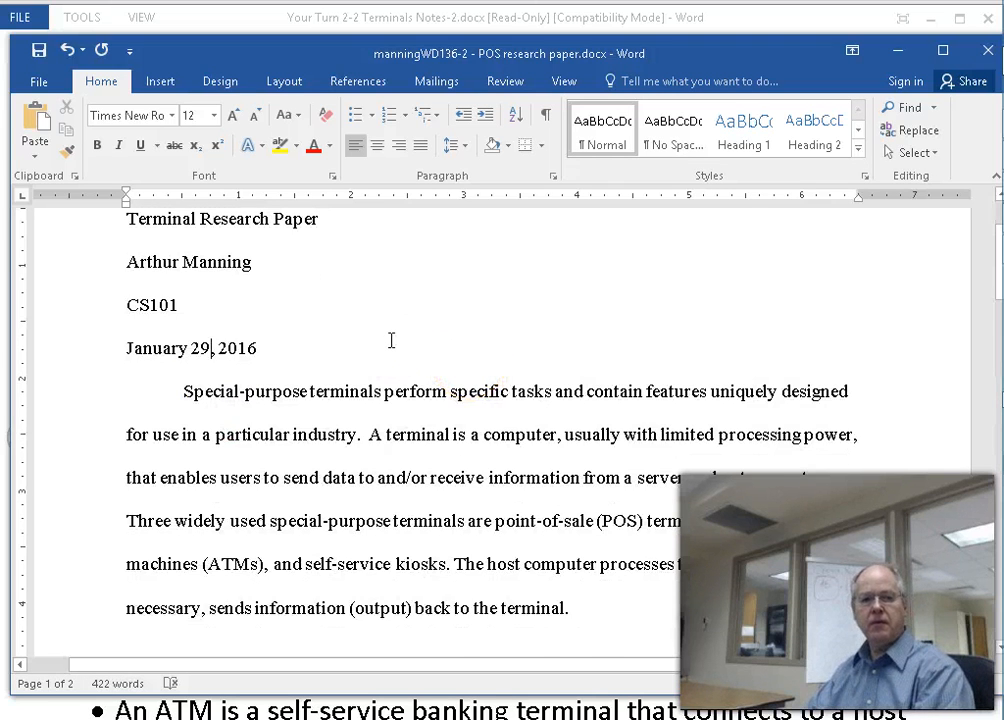
scroll(390, 341, "down", 4)
scroll(390, 341, "down", 14)
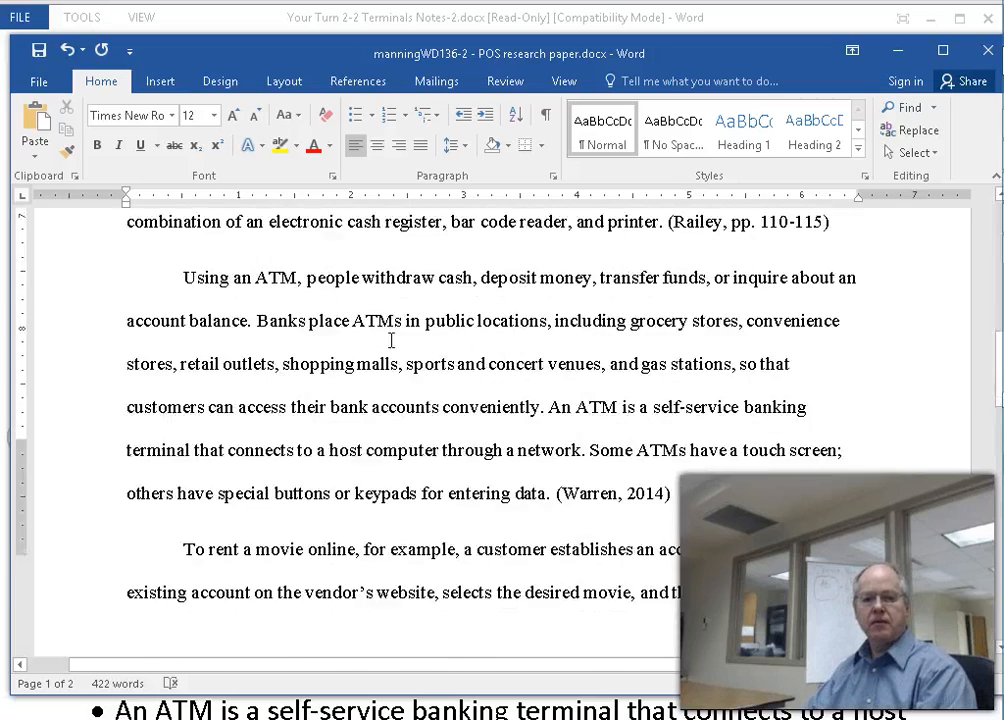
scroll(390, 341, "down", 4)
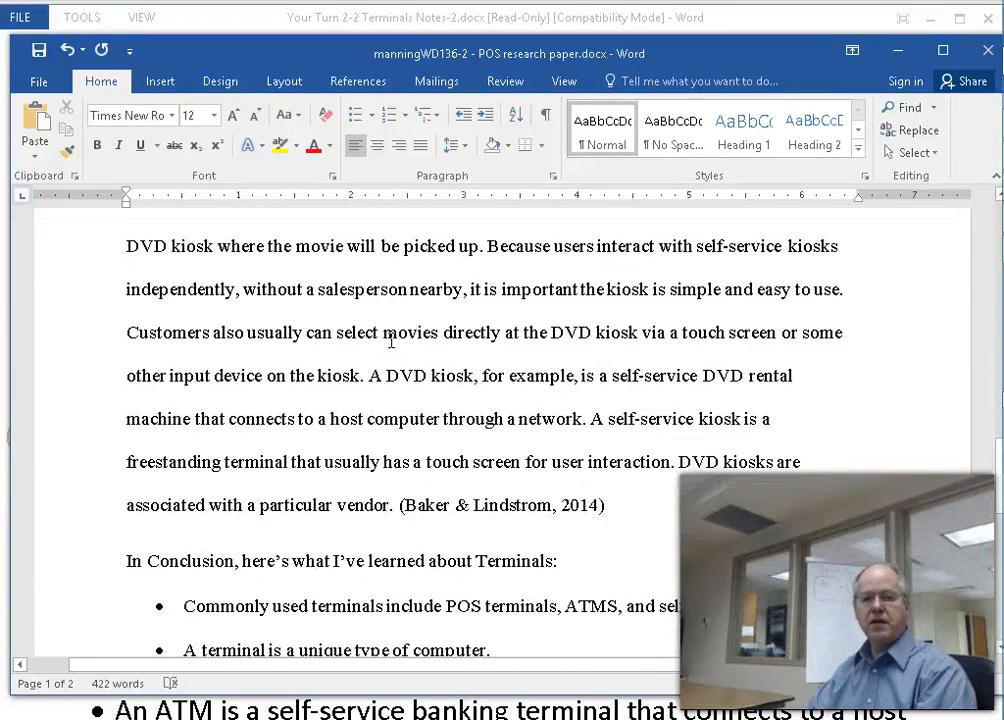
scroll(390, 341, "up", 20)
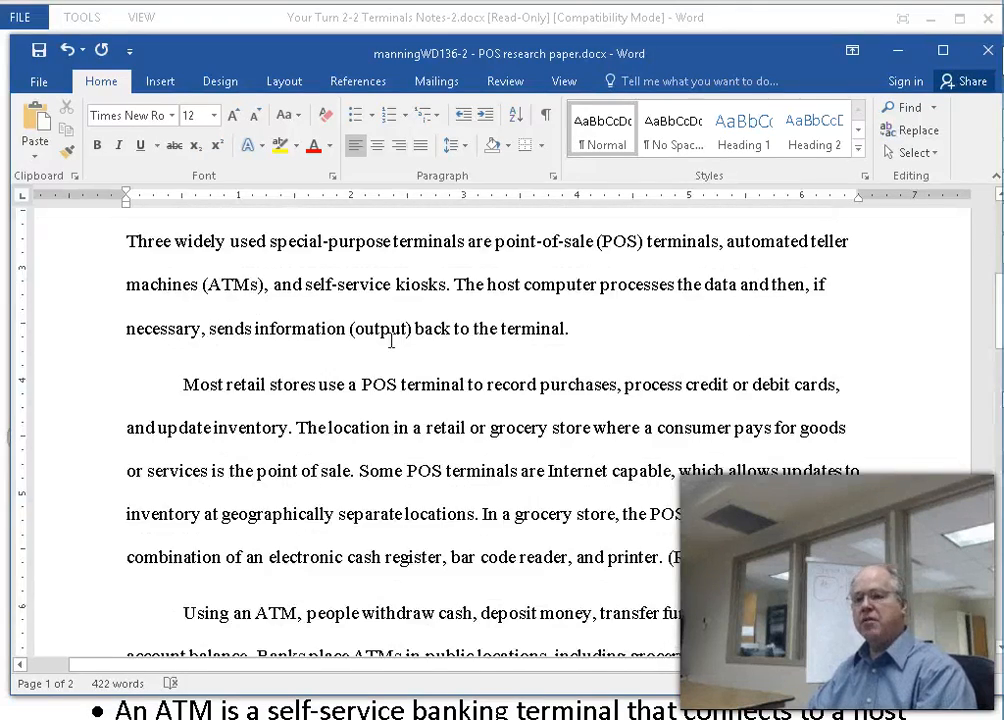
scroll(391, 341, "up", 1)
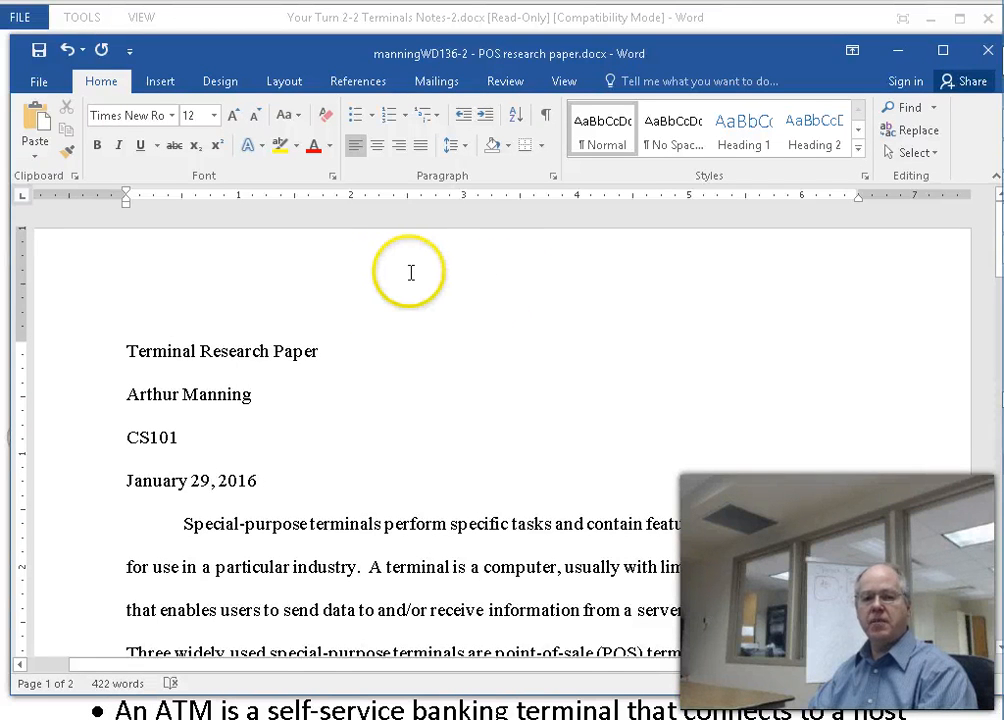
left_click(284, 84)
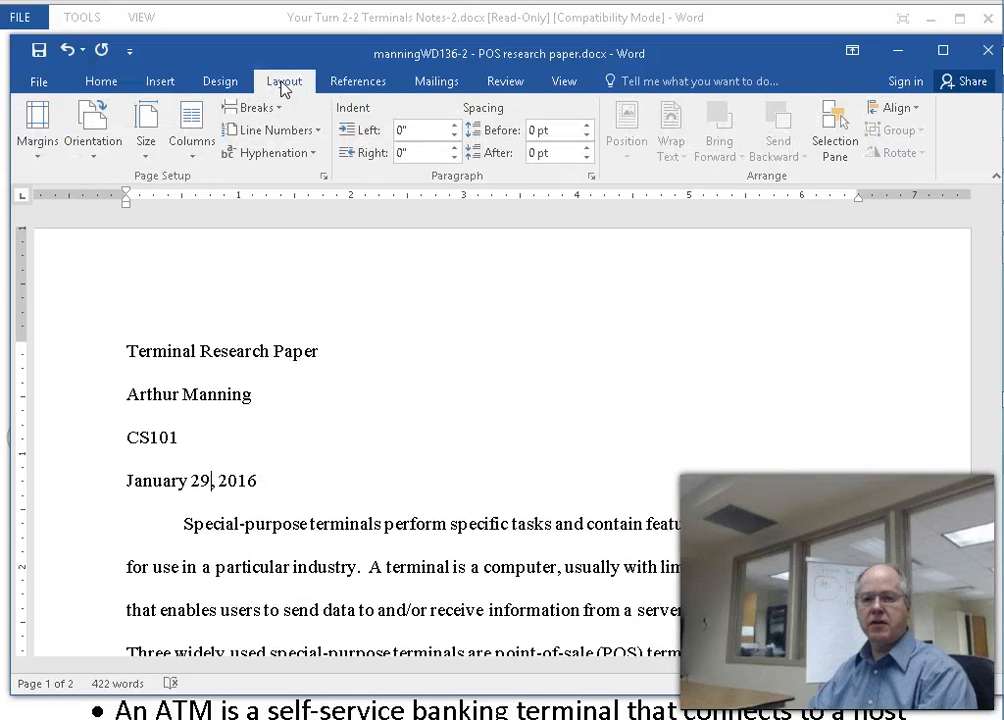
left_click(220, 84)
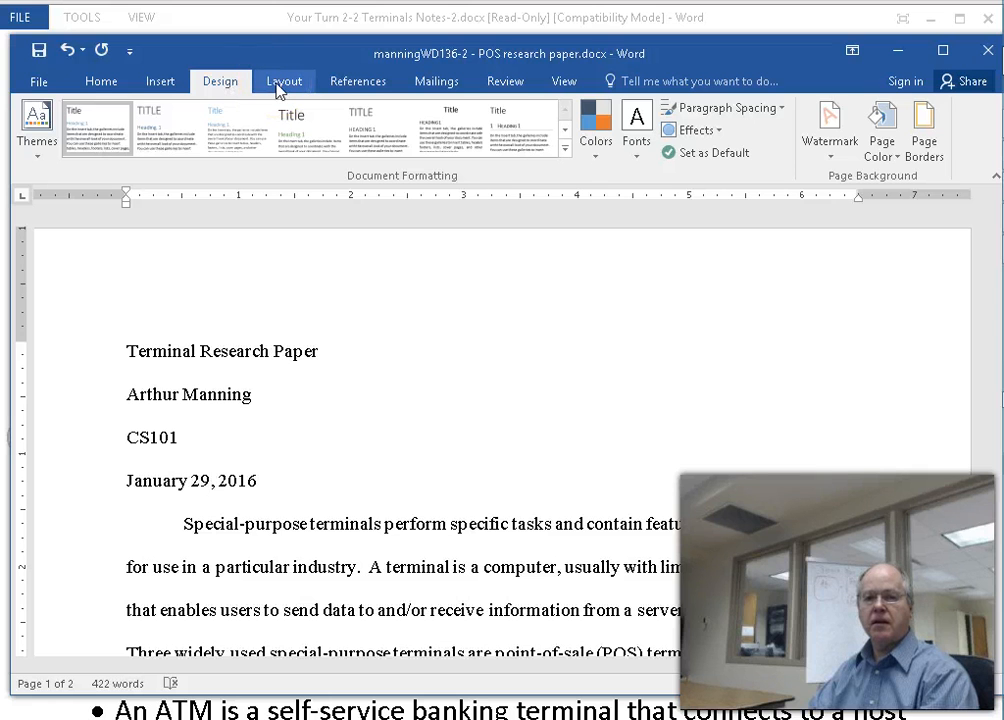
left_click(281, 87)
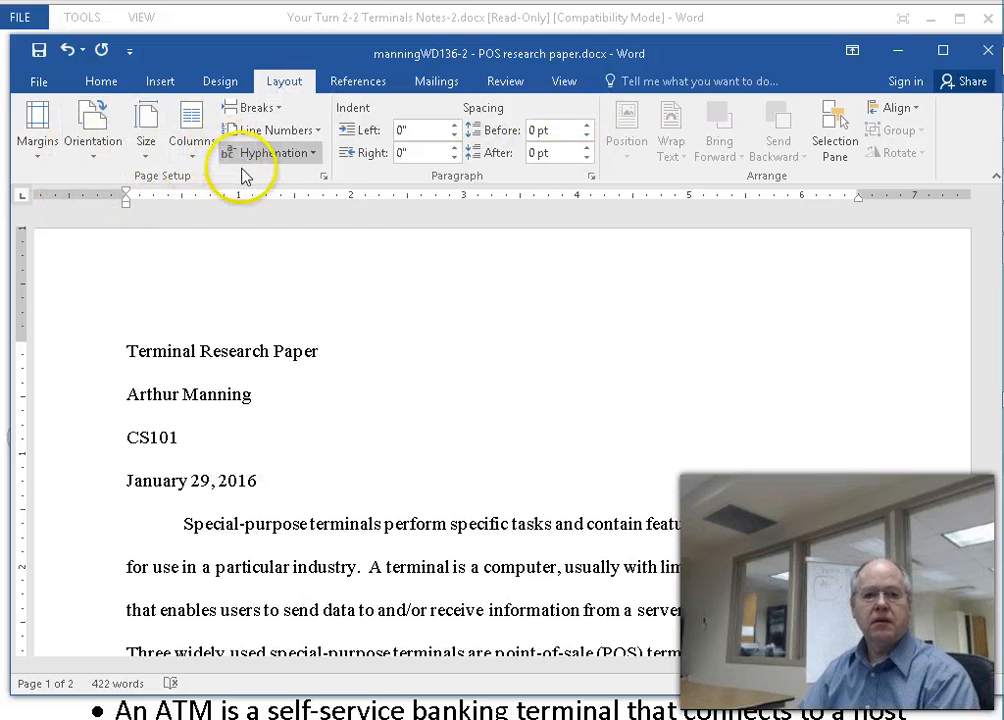
- Open the page header for editing, look through the built-in header designs and remove any existing header
double_click(359, 264)
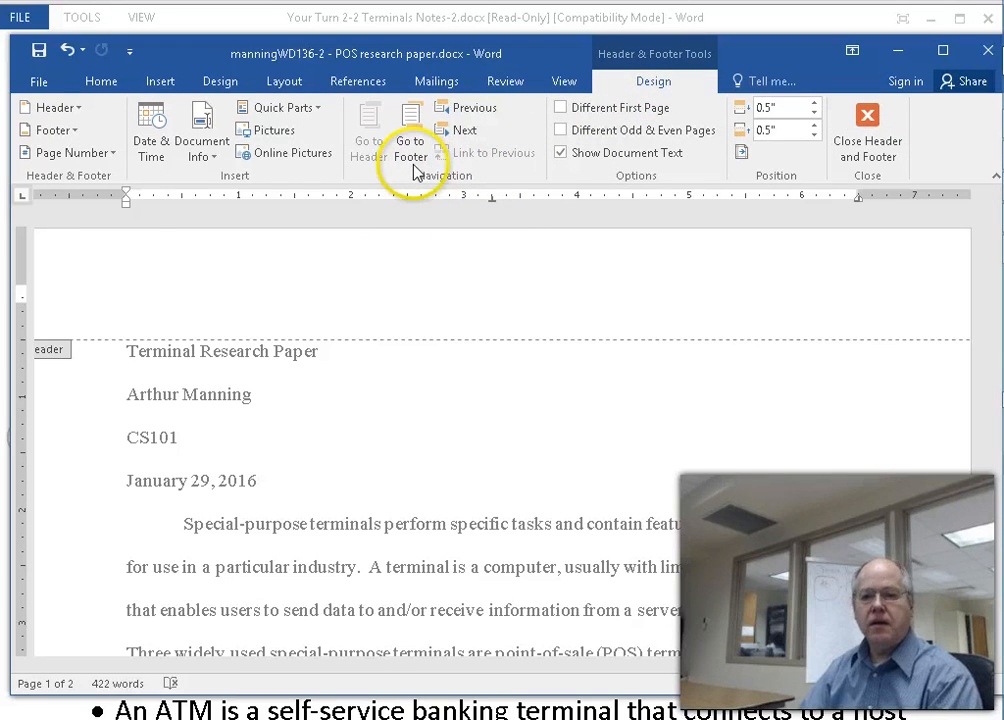
left_click(62, 110)
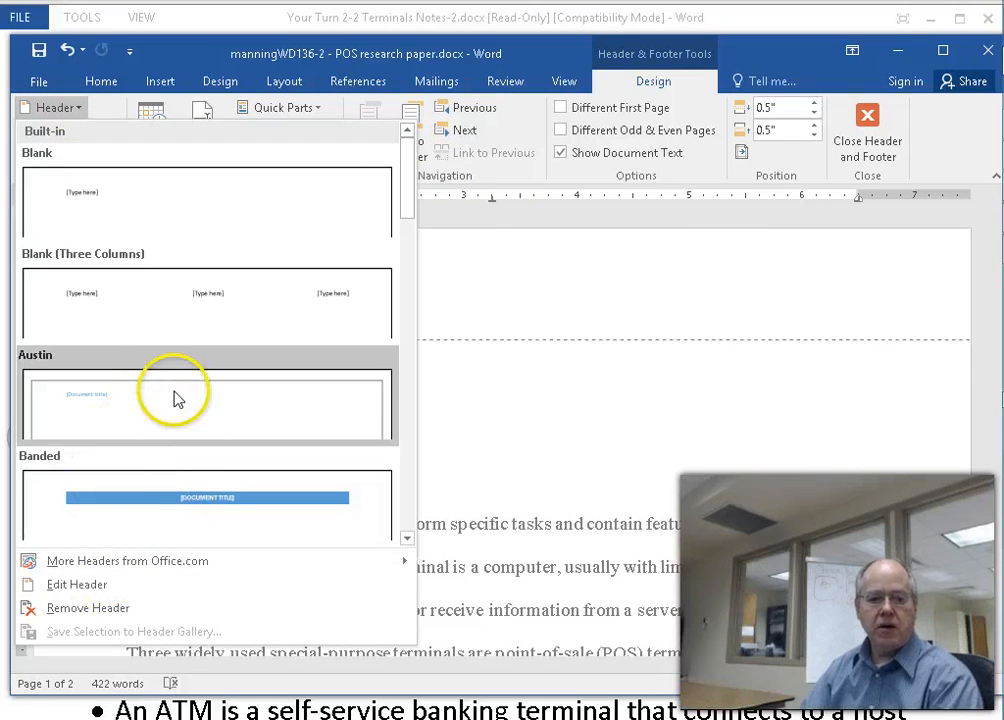
left_click_drag(399, 179, 398, 360)
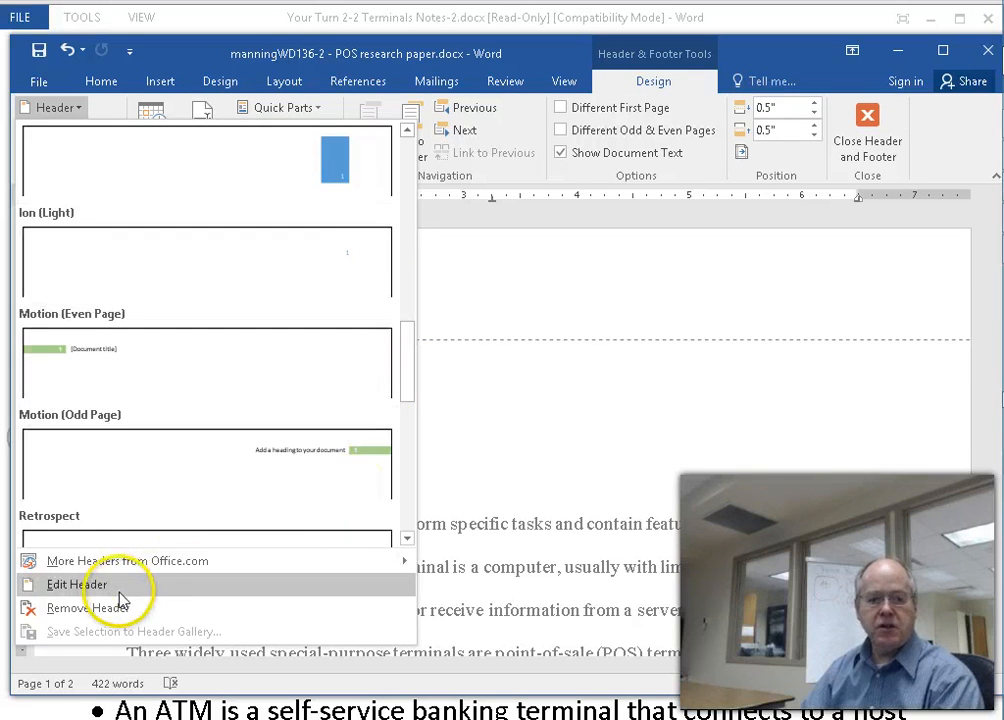
left_click_drag(412, 341, 416, 155)
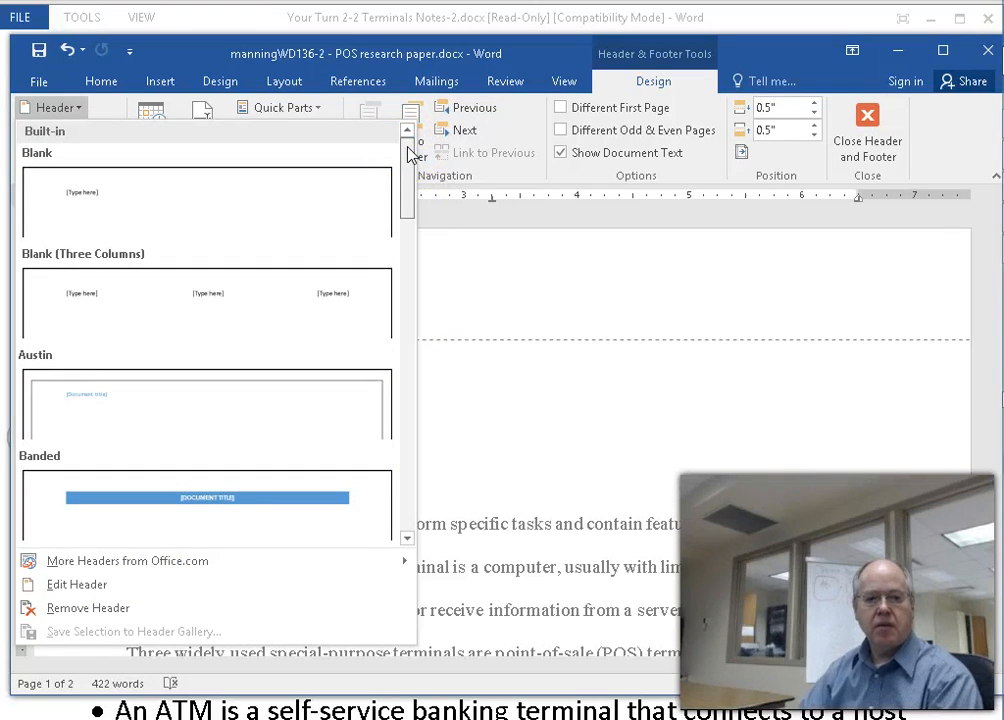
mouse_move(408, 152)
left_mouse_down()
mouse_move(419, 269)
mouse_move(406, 385)
mouse_move(398, 135)
left_mouse_up()
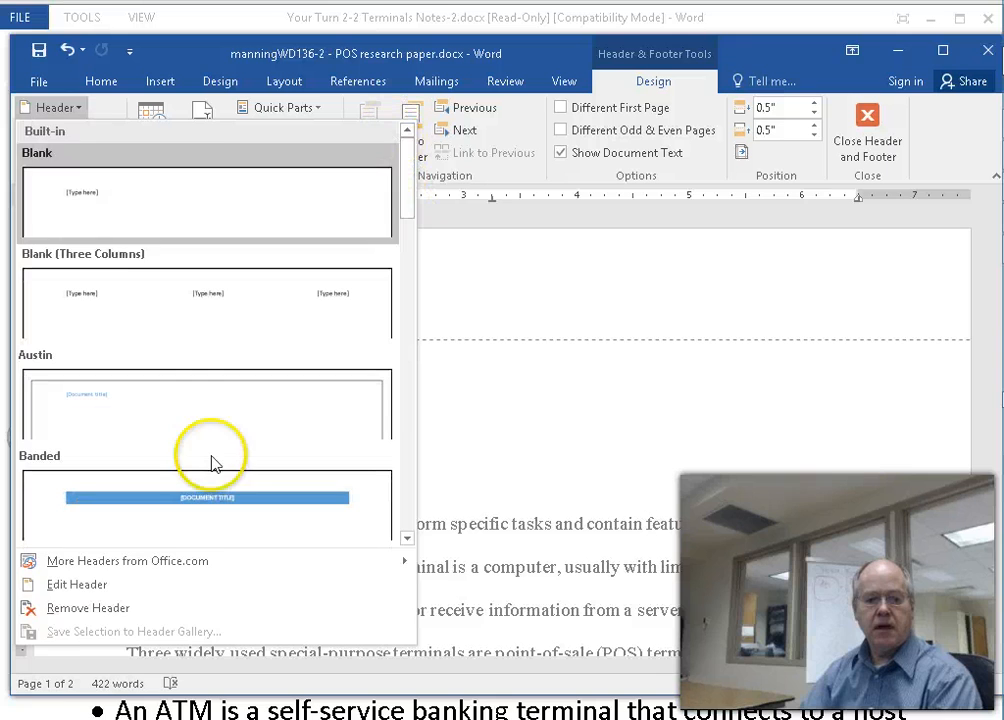
left_click(70, 608)
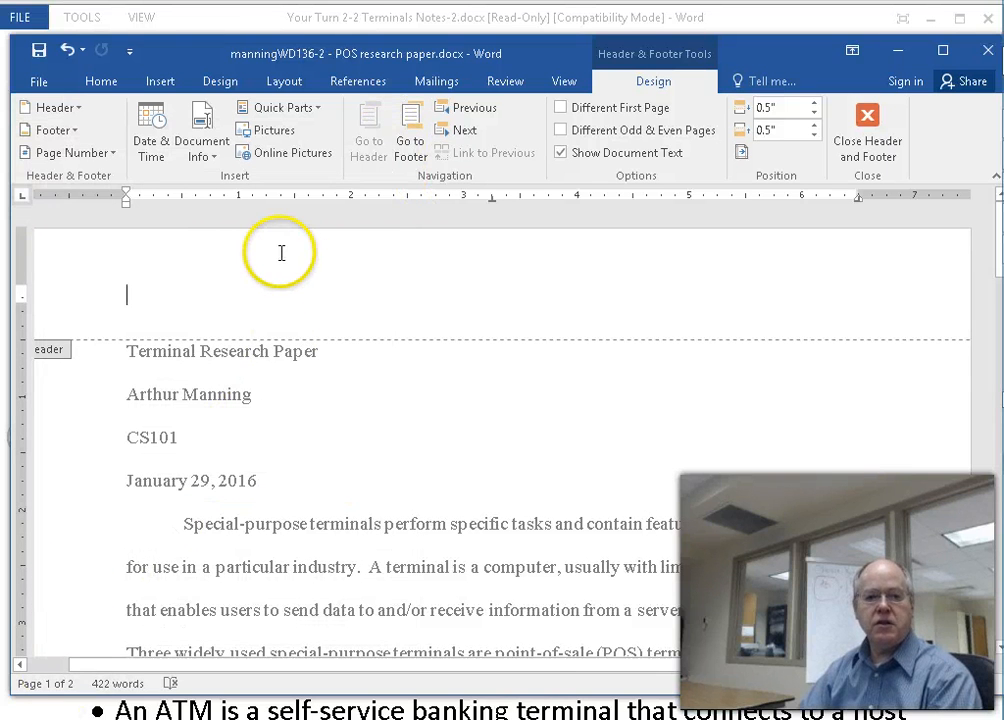
- Insert a Plain Number 3 page number at the top of the page, preceded by the author's last name, and return to the body text
left_click(112, 157)
mouse_move(120, 177)
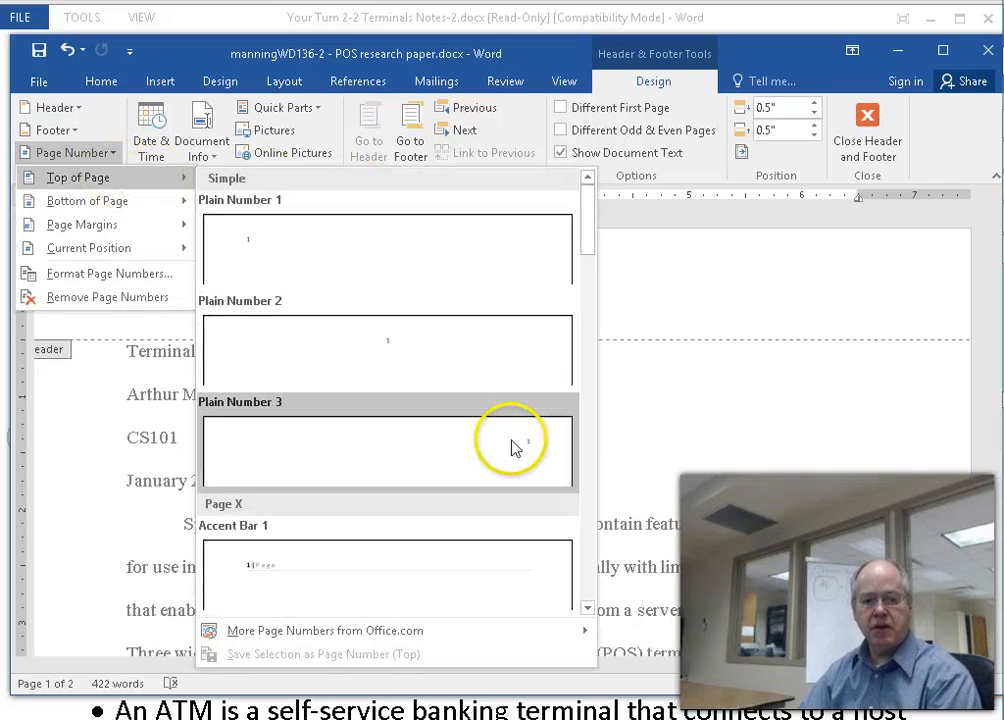
left_click(512, 447)
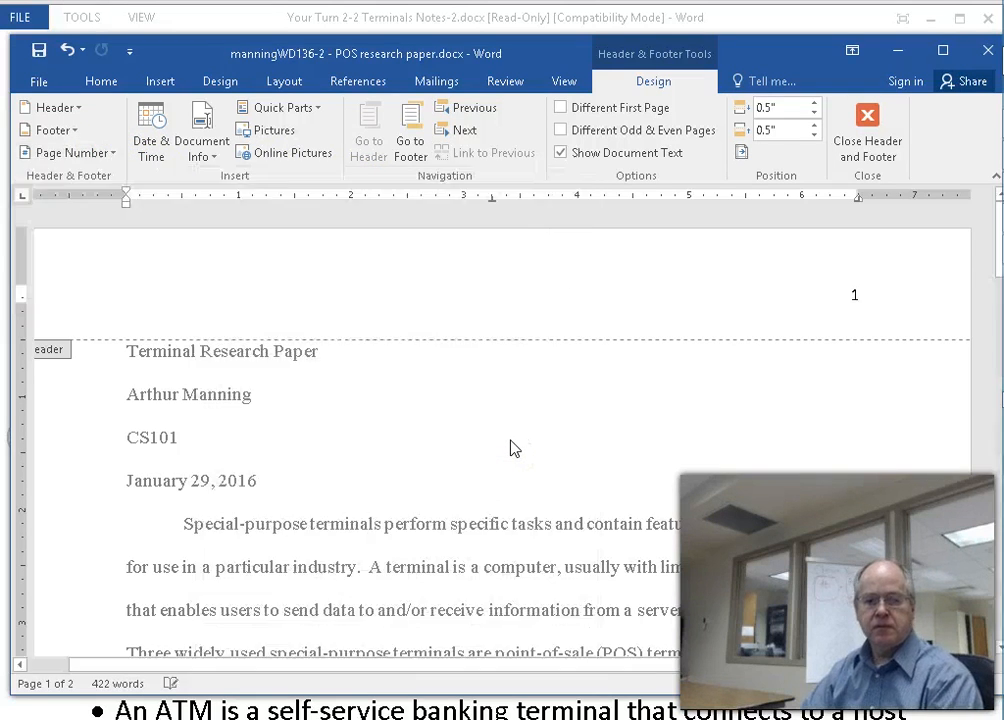
left_click(528, 440)
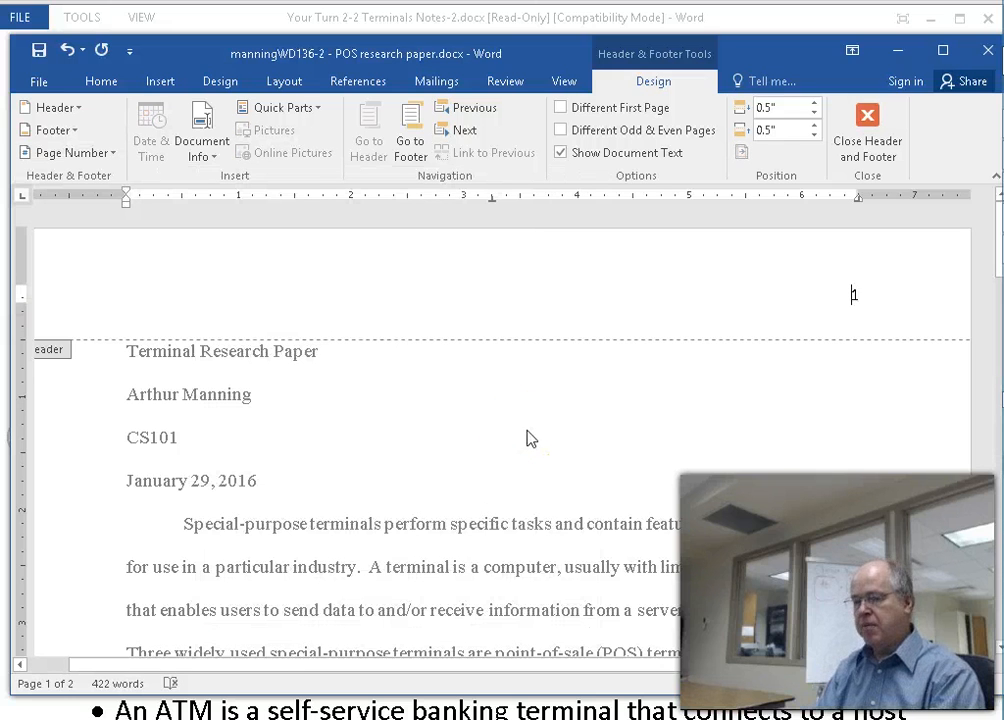
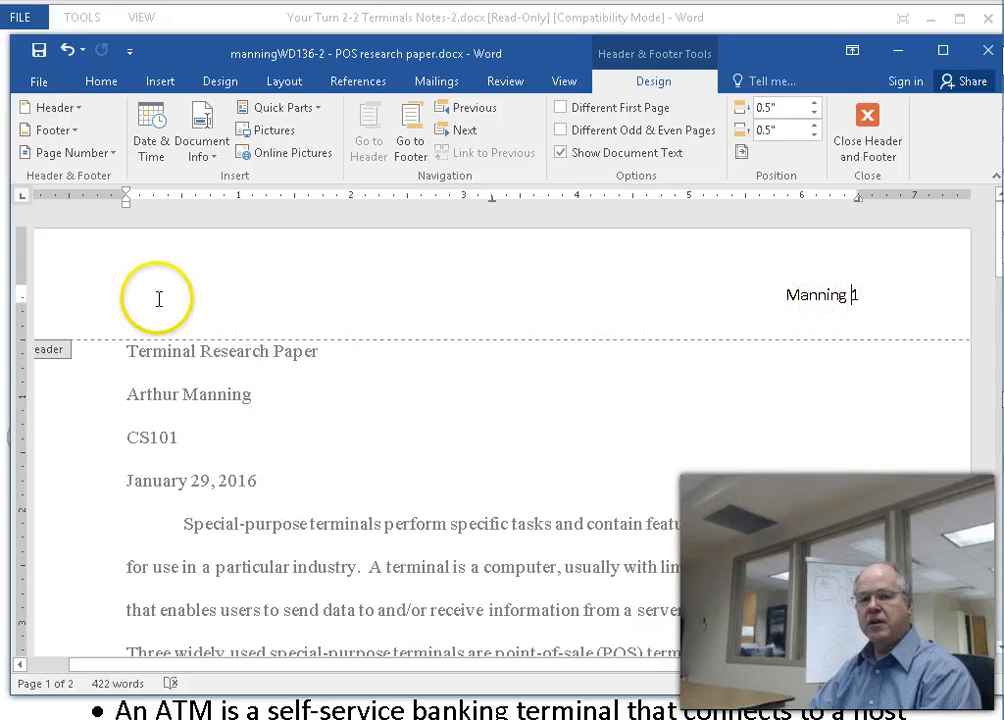
double_click(326, 420)
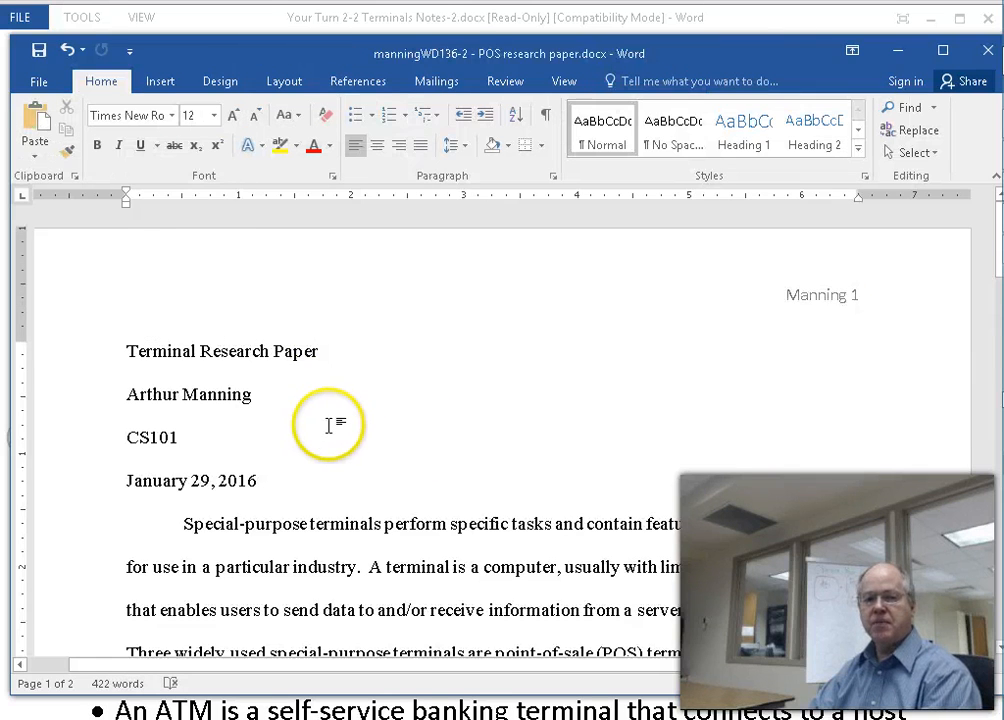
- Insert a page break on the empty line after the last bullet of the conclusion
scroll(326, 423, "down", 10)
scroll(330, 425, "down", 10)
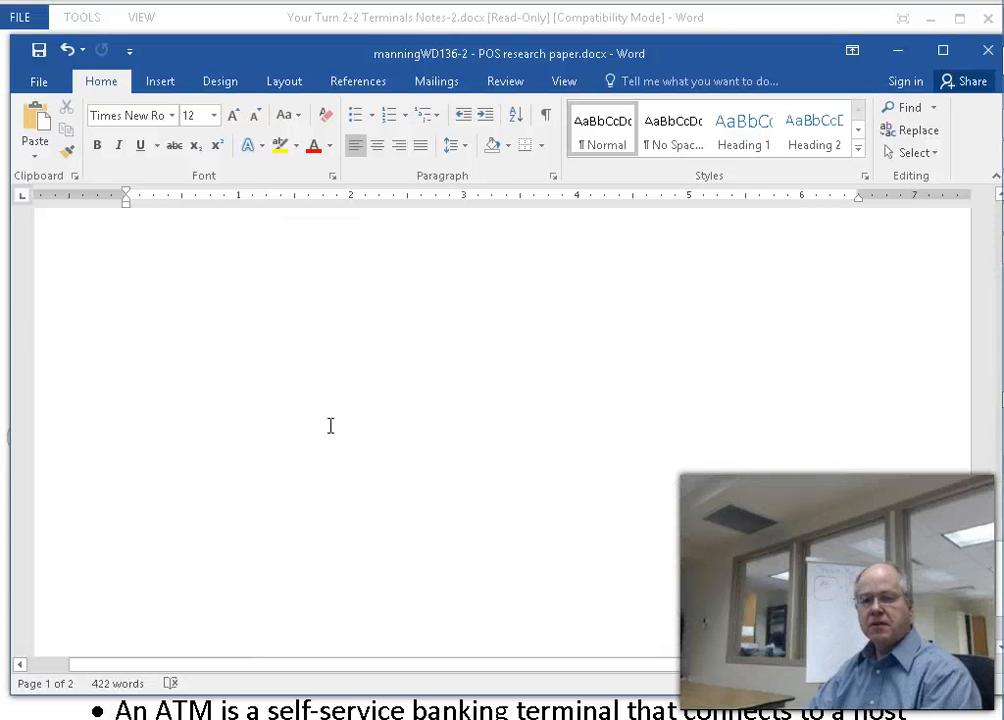
scroll(330, 425, "down", 3)
scroll(330, 425, "up", 1)
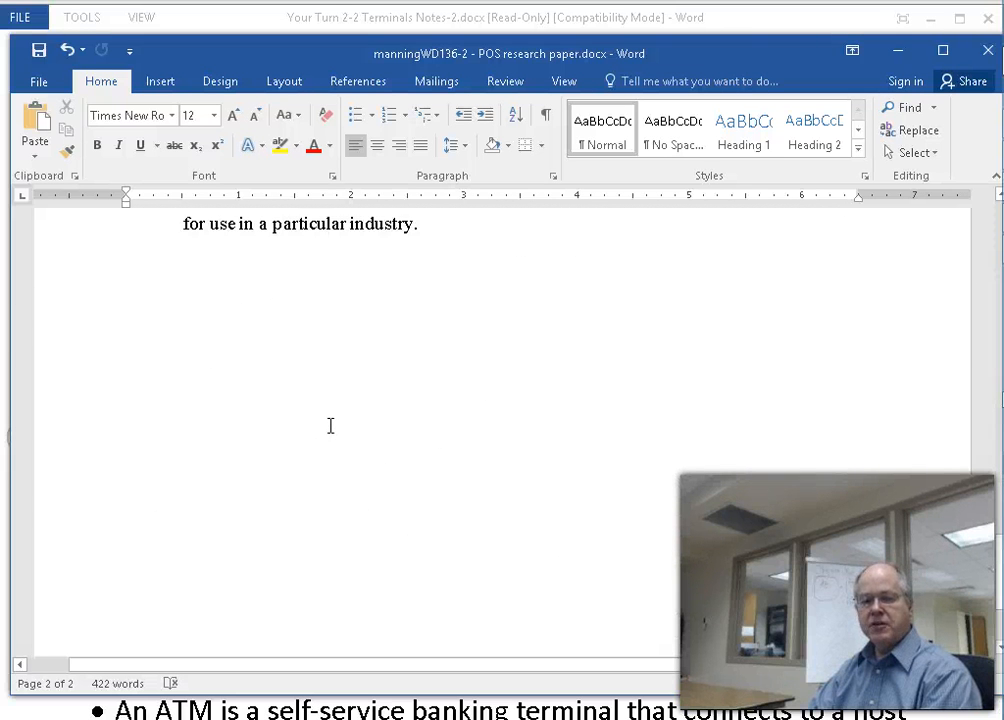
scroll(330, 425, "up", 3)
scroll(330, 425, "down", 2)
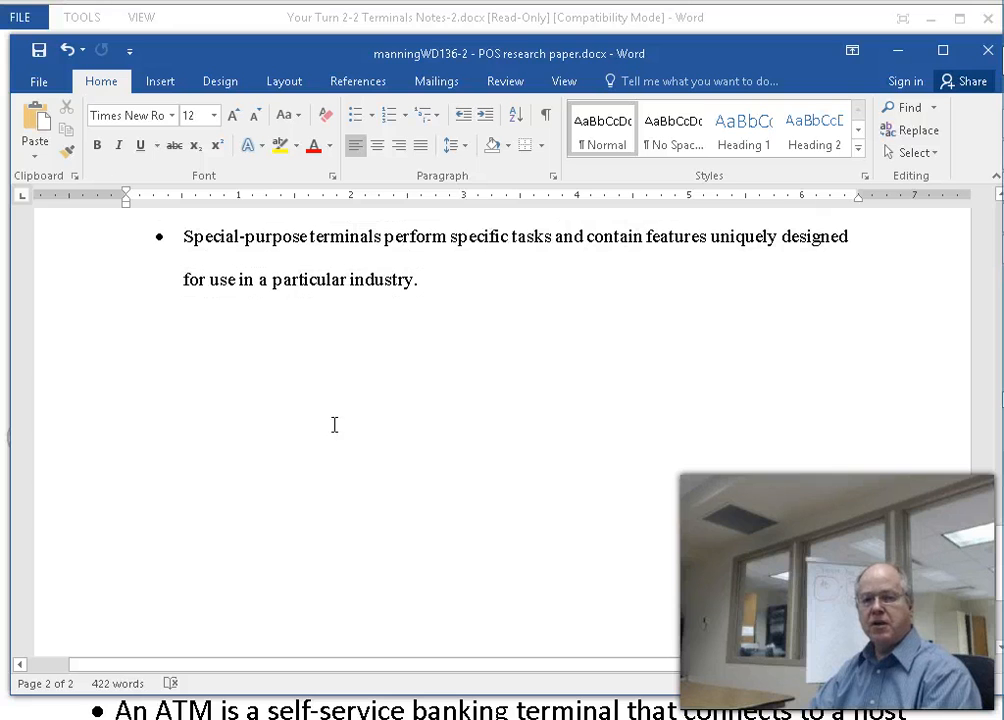
left_click(472, 372)
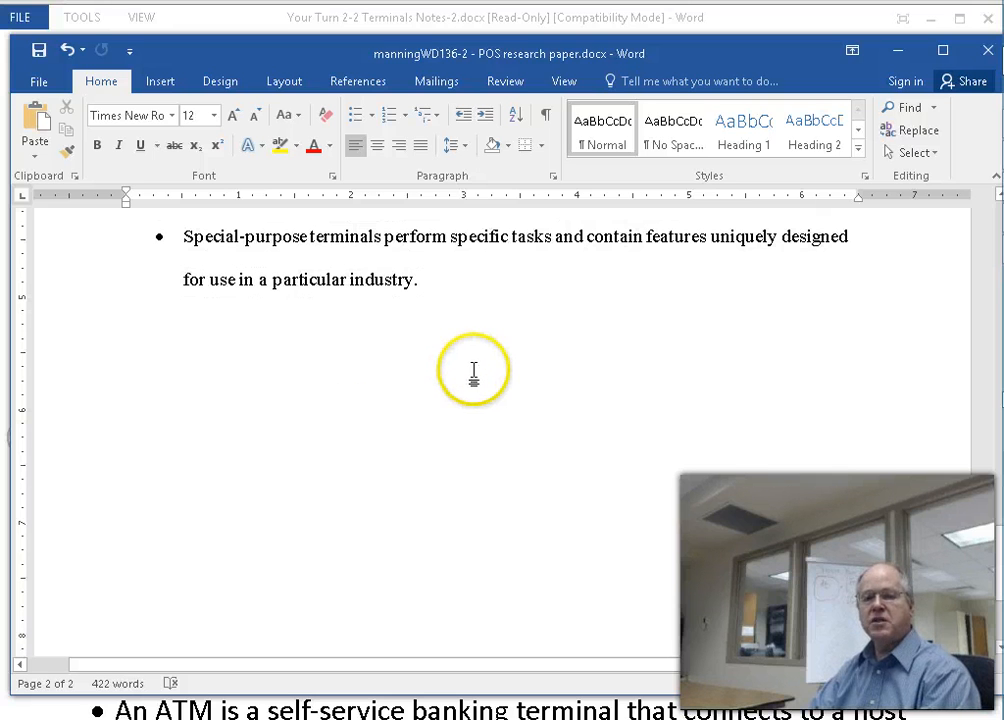
left_click(168, 82)
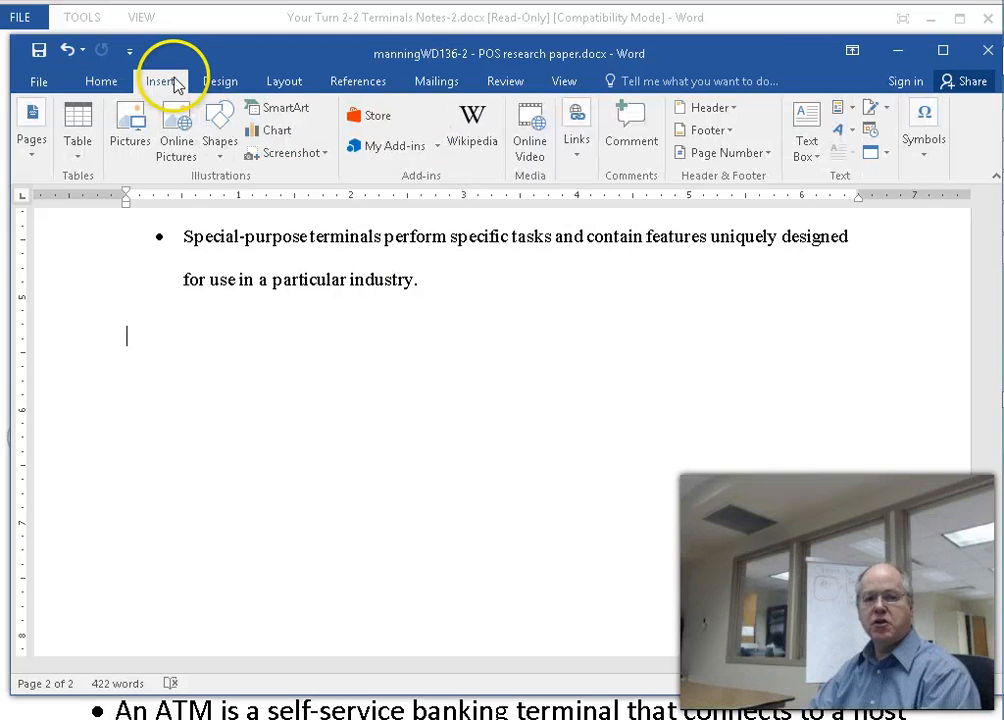
left_click(34, 145)
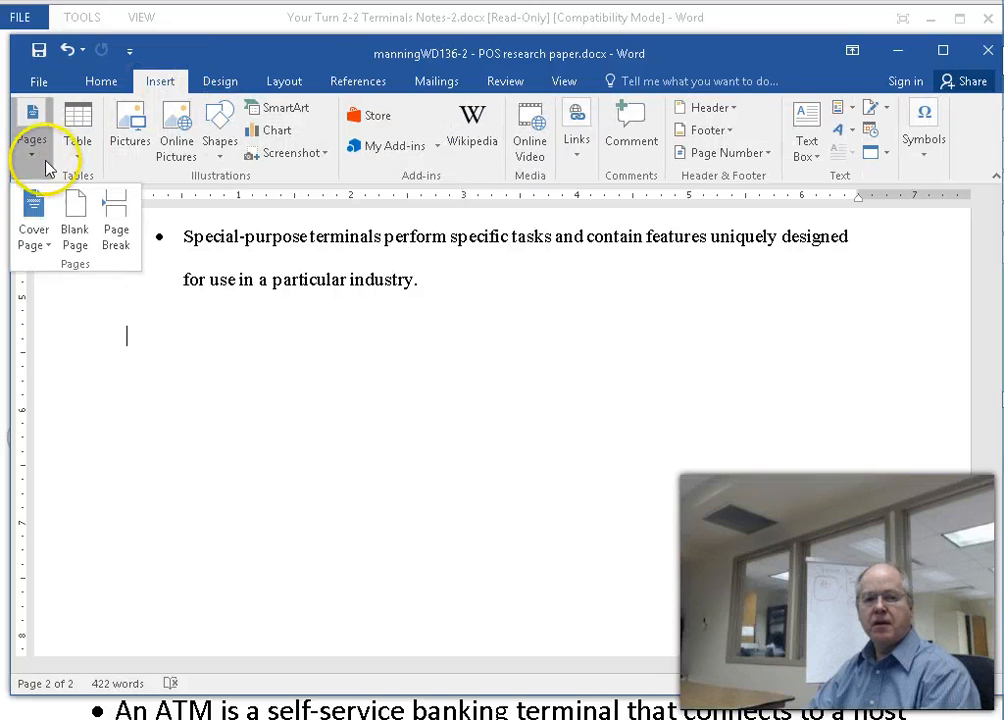
left_click(115, 225)
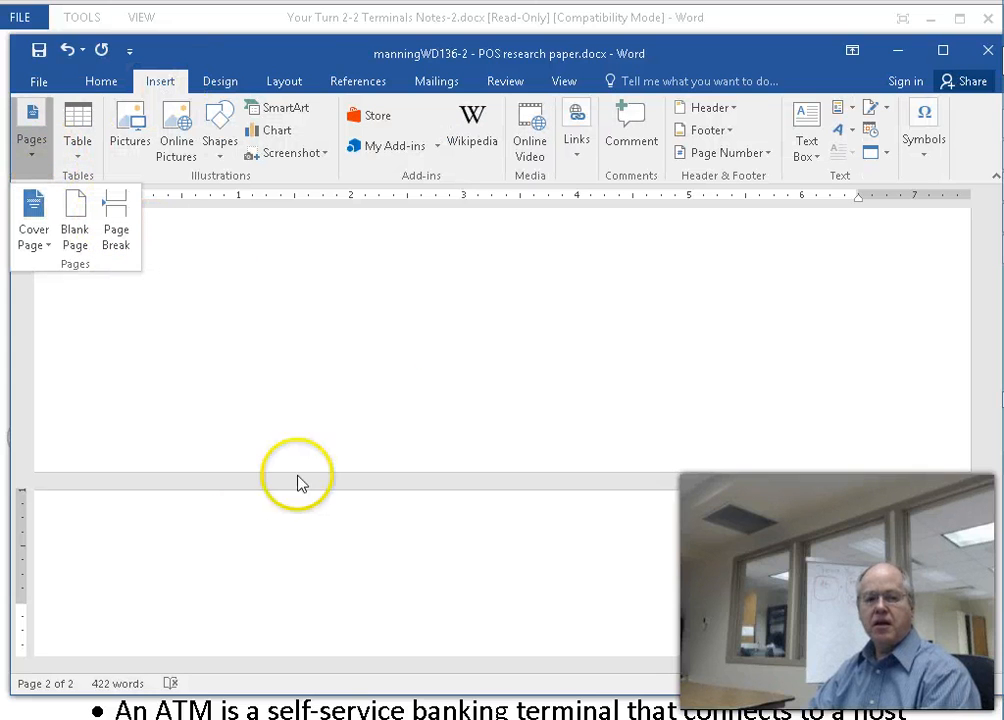
- Insert a built-in Works Cited bibliography at the start of the new blank last page
left_click(156, 620)
scroll(352, 530, "down", 4)
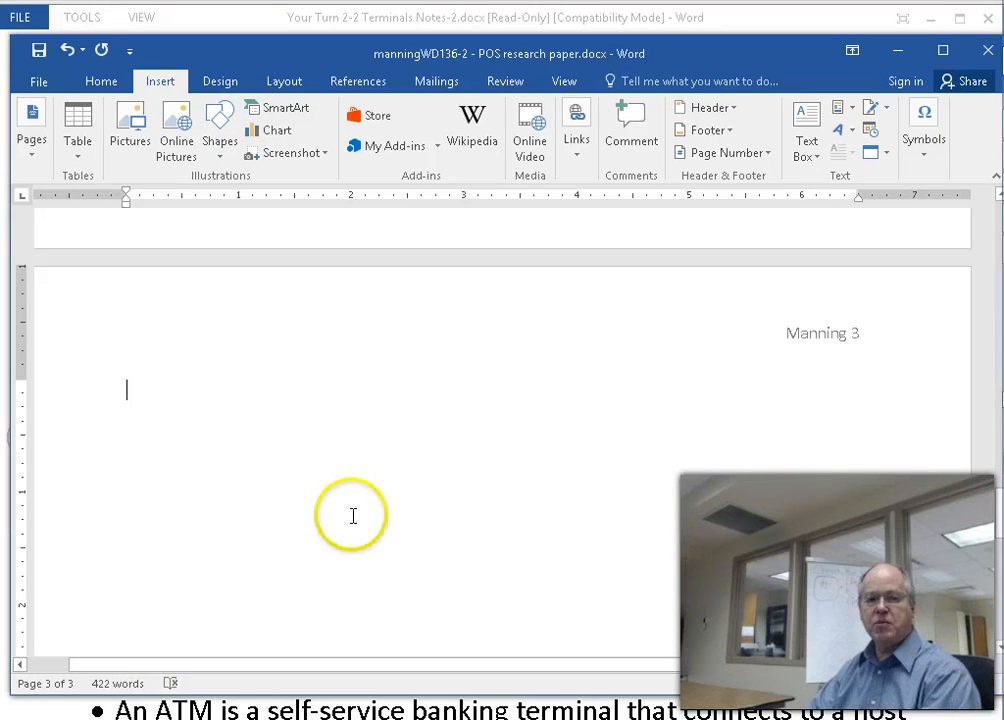
left_click(343, 84)
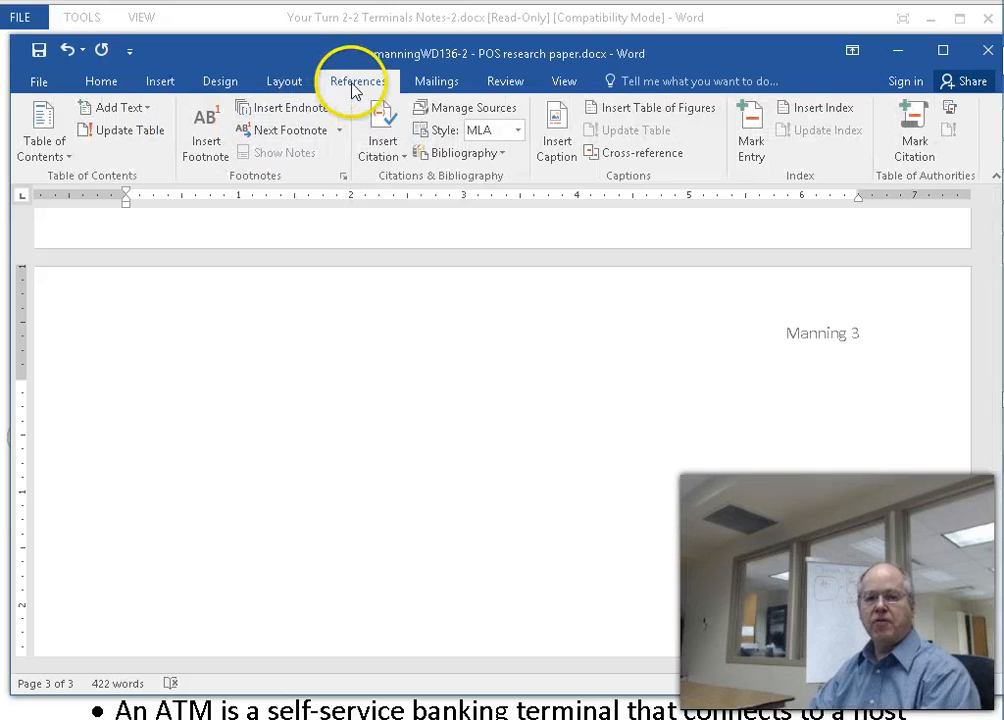
left_click(505, 153)
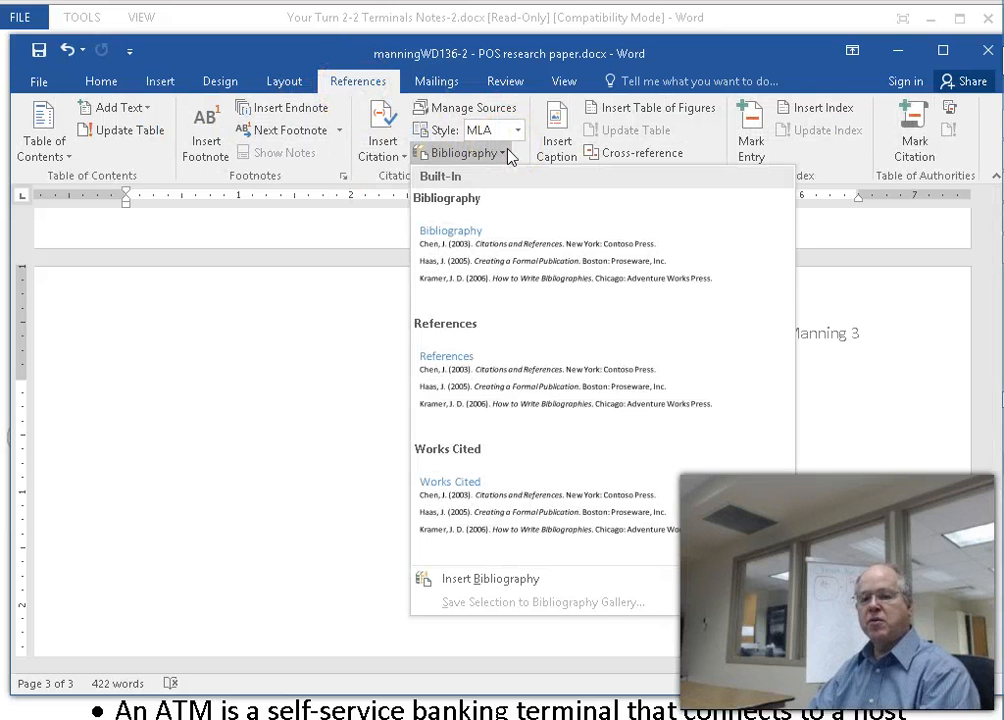
left_click(553, 487)
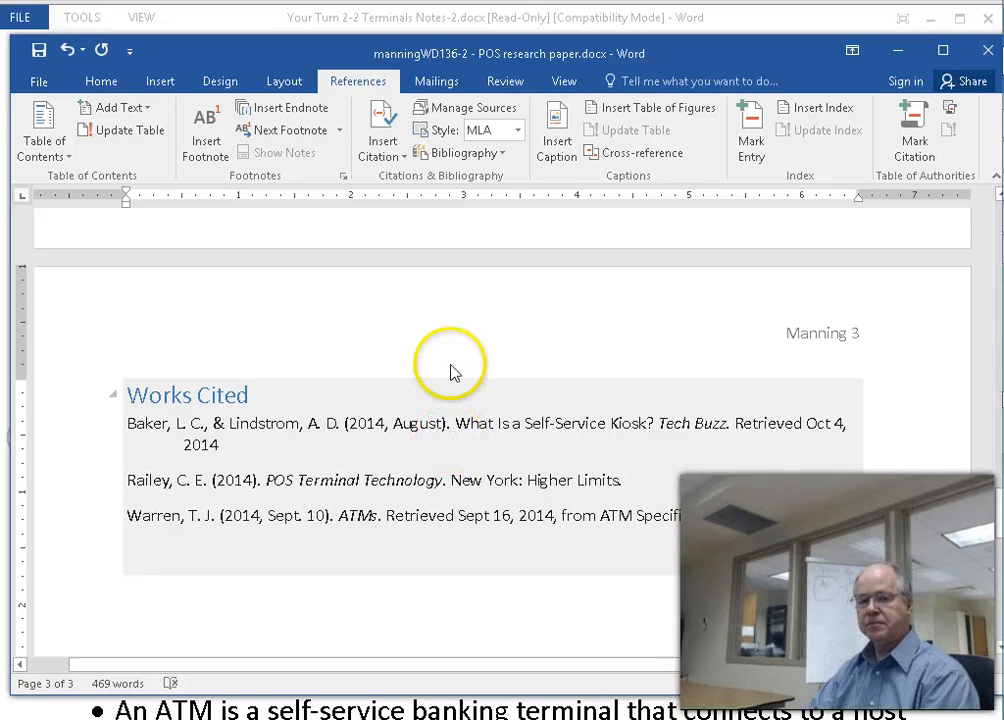
- Review the paper's body paragraphs, their in-text citations, the page headers and the conclusion bullets
scroll(451, 438, "up", 6)
scroll(449, 361, "up", 8)
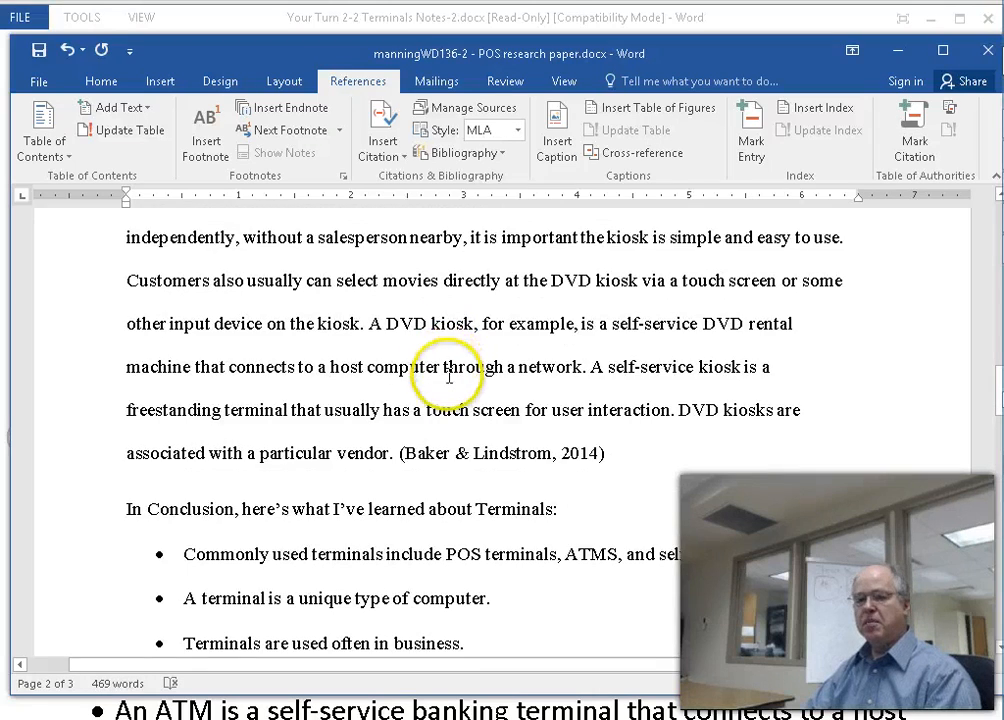
scroll(447, 375, "down", 4)
scroll(449, 383, "up", 8)
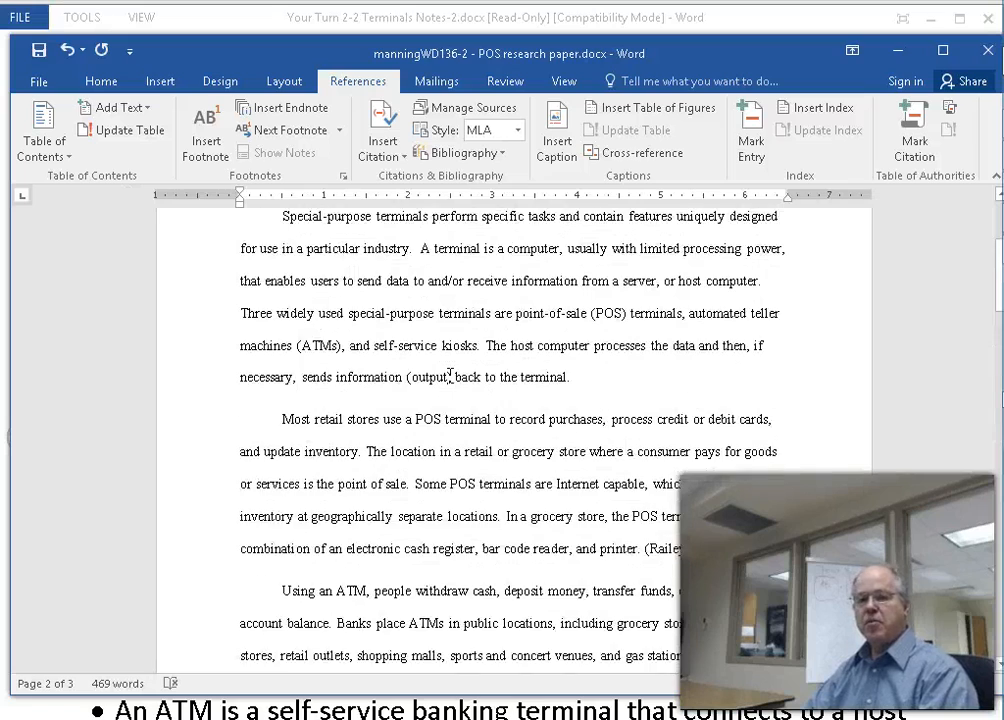
scroll(449, 375, "up", 3)
scroll(450, 374, "down", 2)
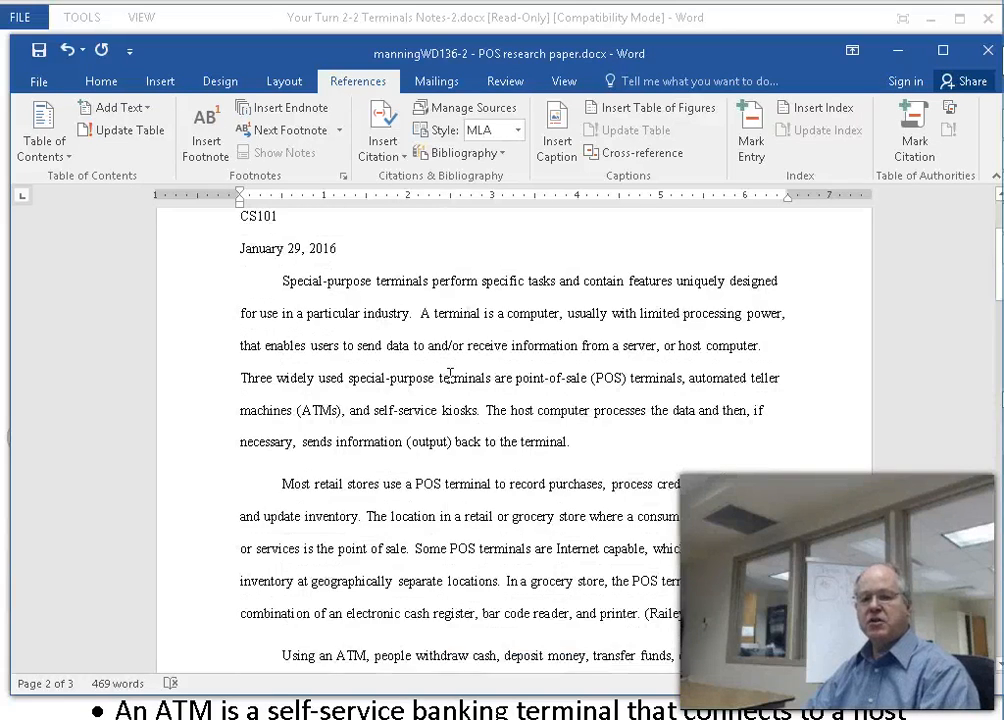
scroll(450, 375, "down", 2)
scroll(450, 376, "down", 2)
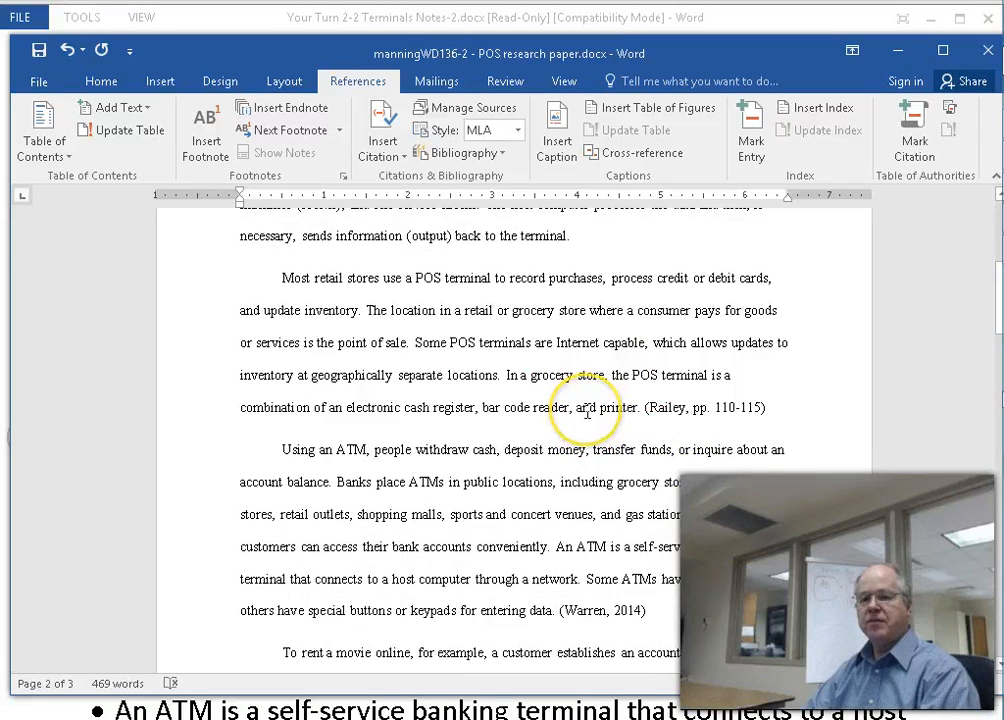
scroll(587, 411, "down", 3)
scroll(587, 411, "down", 15)
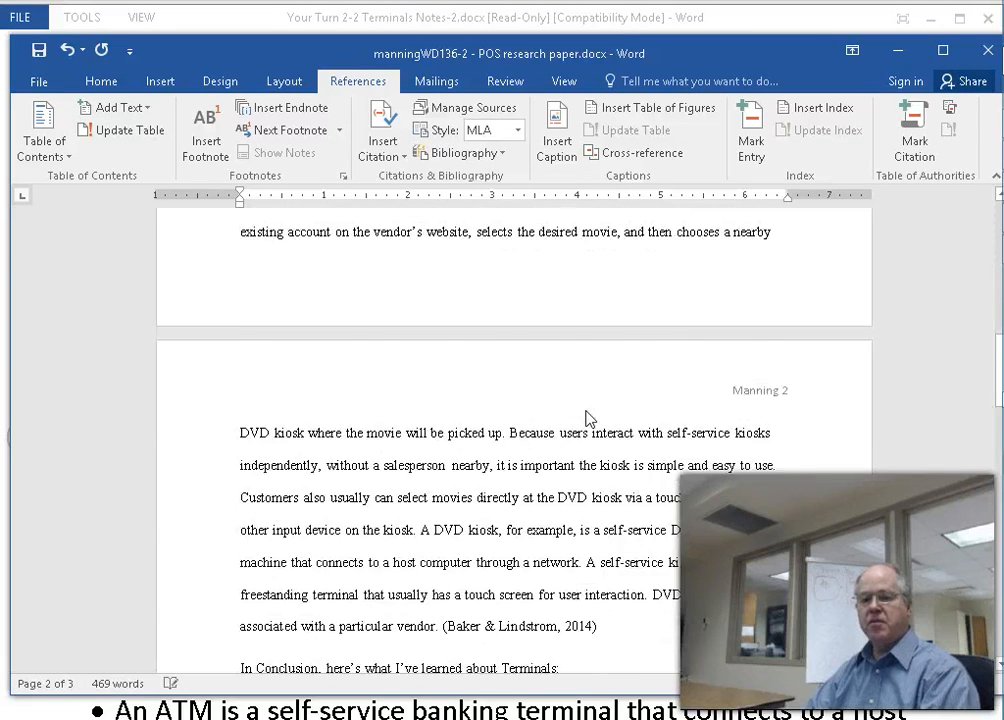
scroll(587, 411, "down", 3)
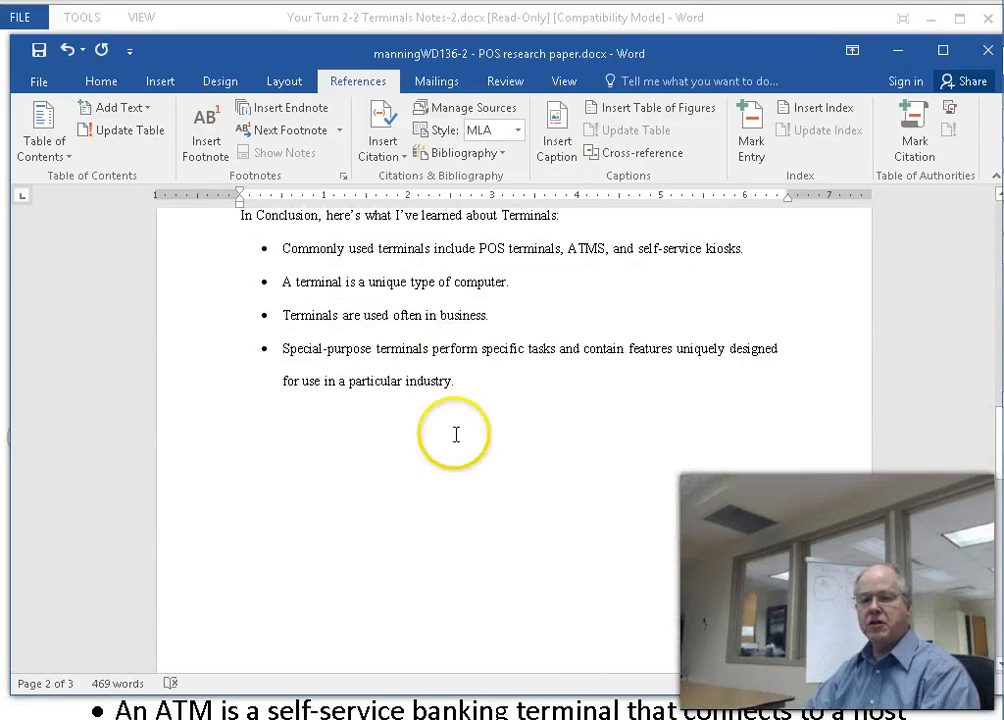
scroll(589, 385, "up", 18)
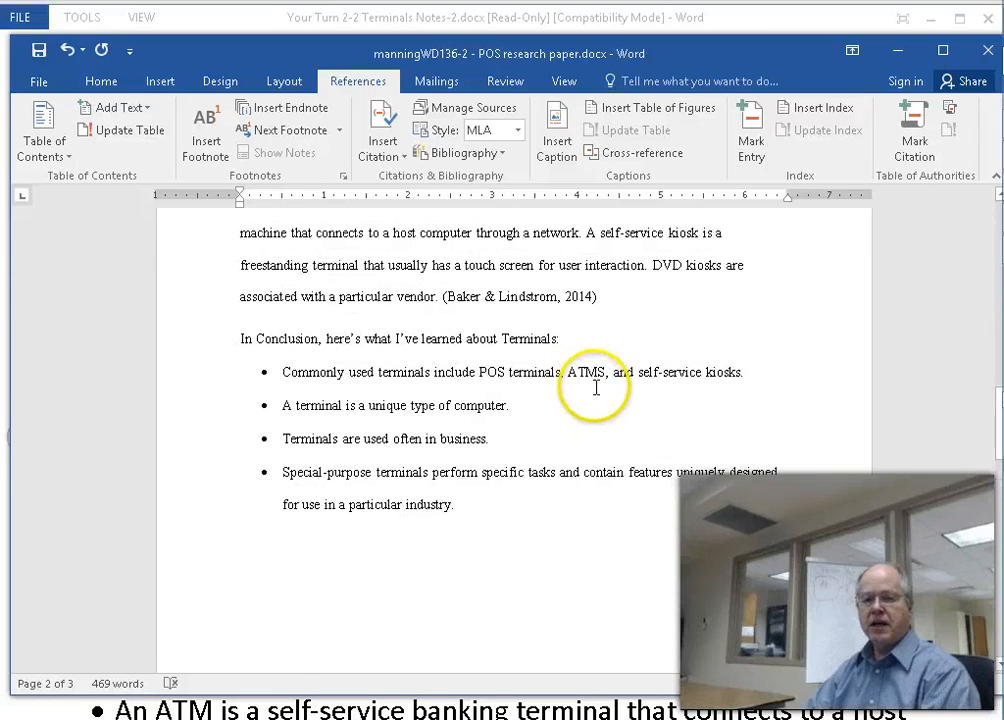
scroll(596, 387, "up", 4)
- Place the insertion point on the first page, search Bing online pictures for "terminal" and dismiss the licence notice
left_click(609, 401)
scroll(640, 427, "down", 1)
scroll(640, 427, "down", 3)
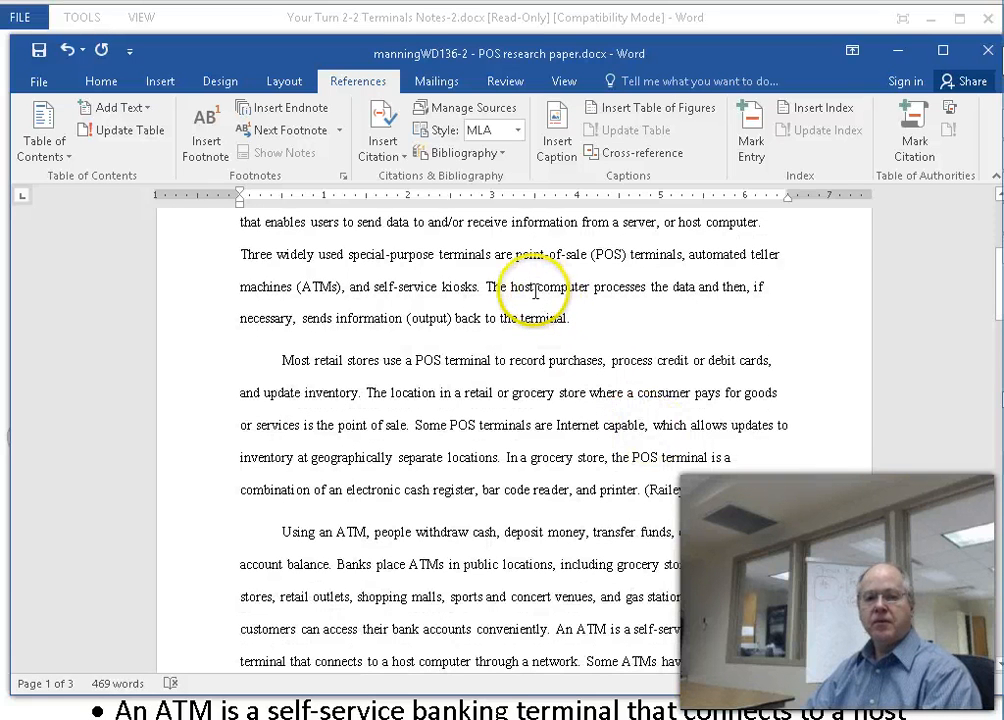
left_click(165, 85)
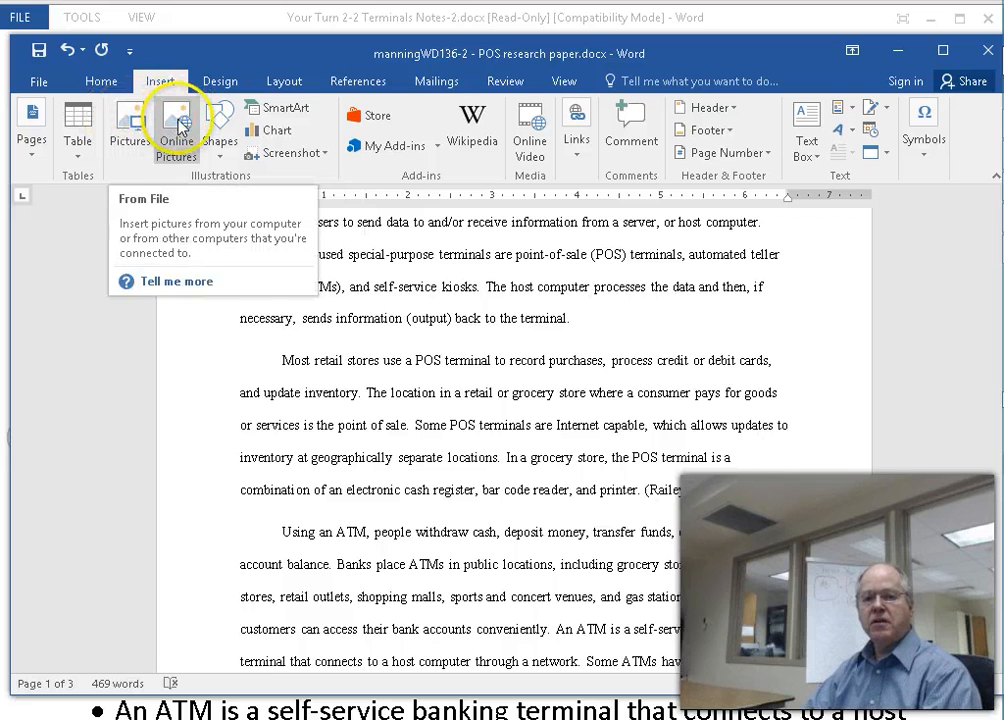
left_click(179, 122)
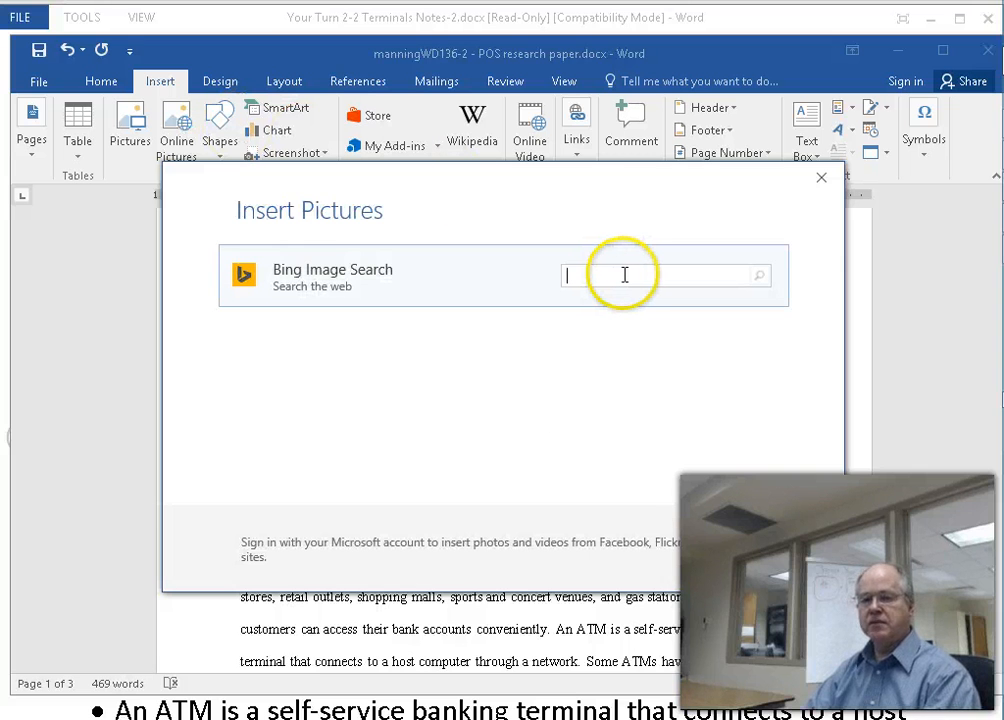
type("term")
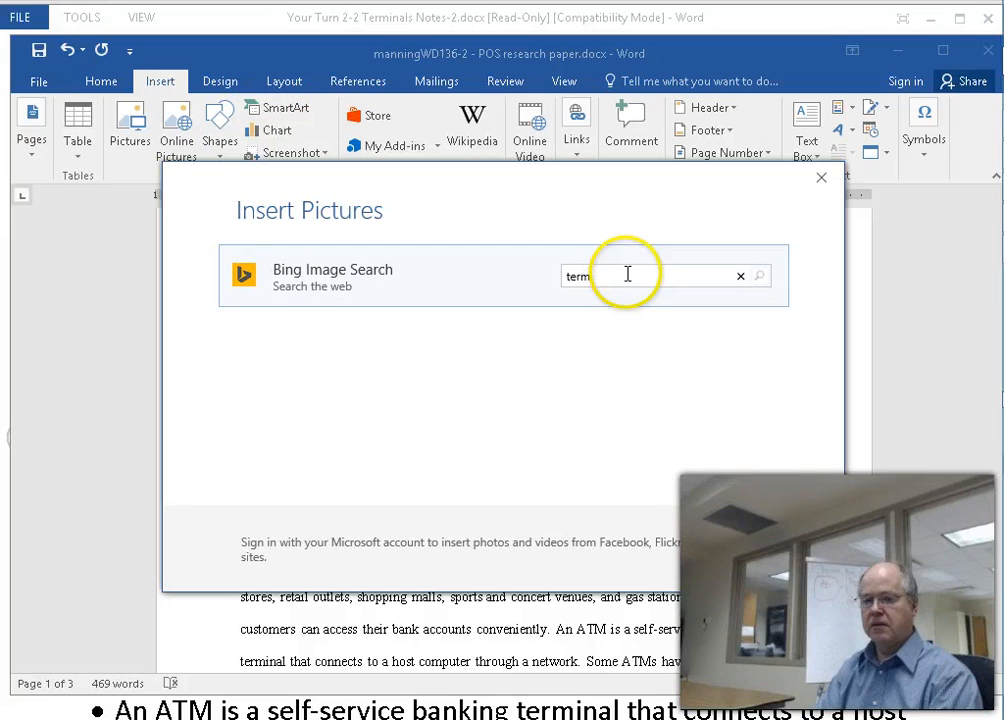
type("inal")
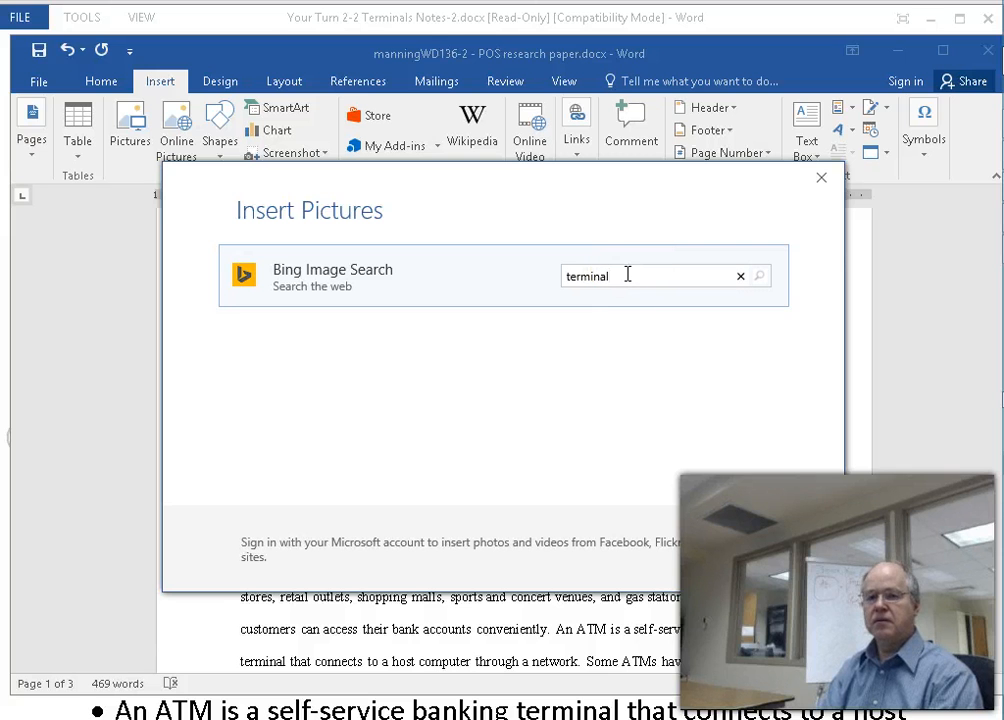
key("Return")
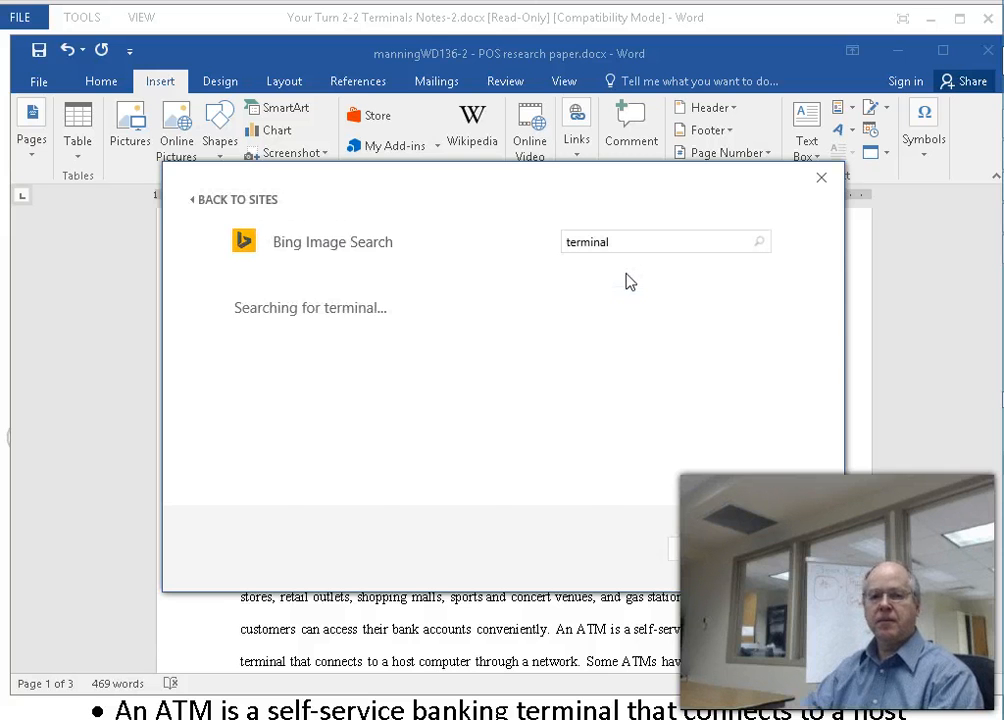
left_click(598, 281)
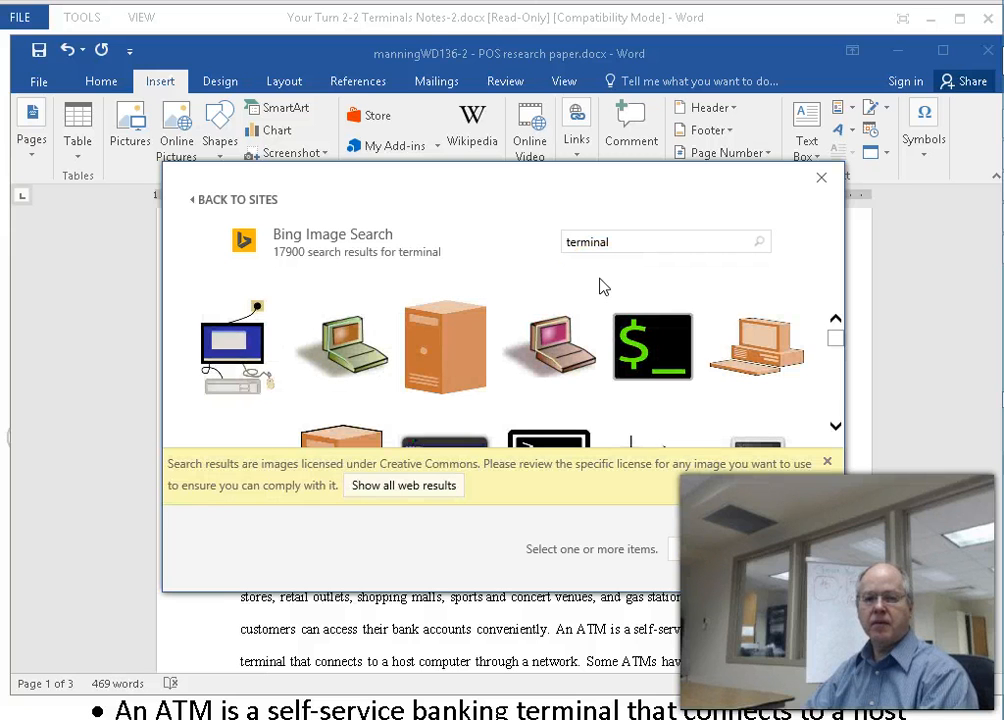
left_click(826, 465)
- Look through the "terminal" image results for a suitable picture and return to the first results
scroll(717, 381, "down", 2)
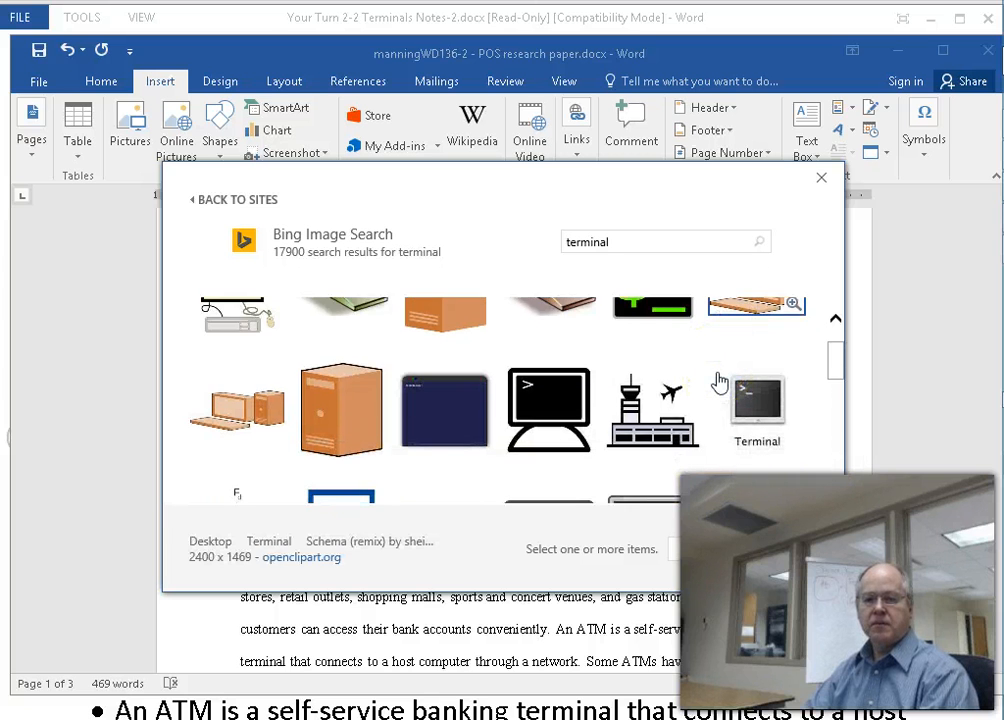
scroll(717, 381, "down", 1)
scroll(717, 381, "down", 5)
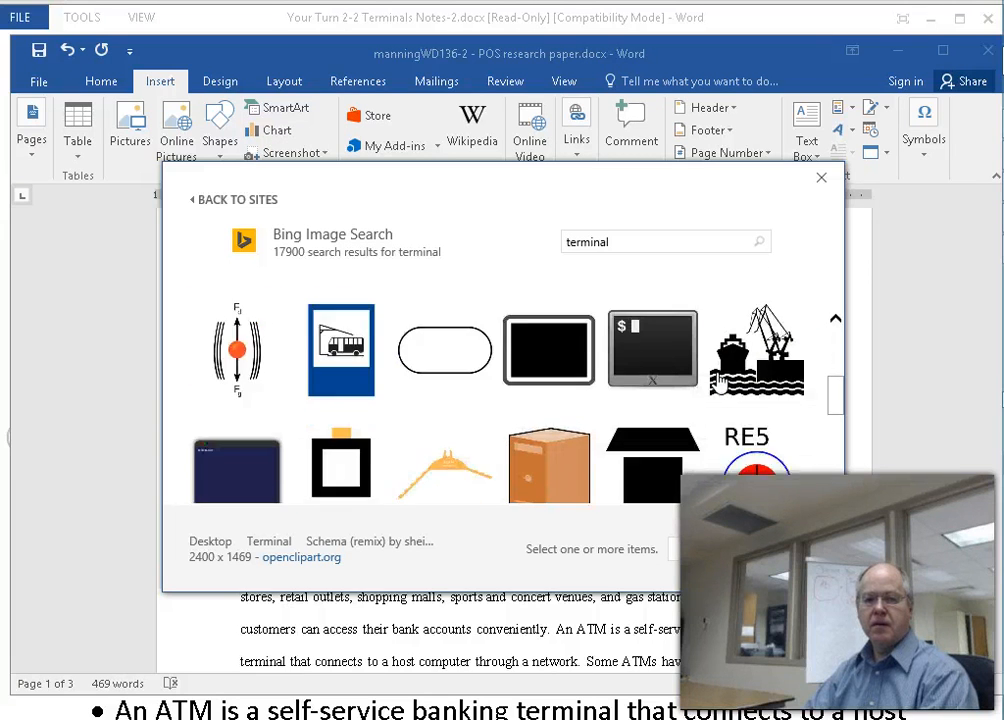
scroll(717, 381, "down", 4)
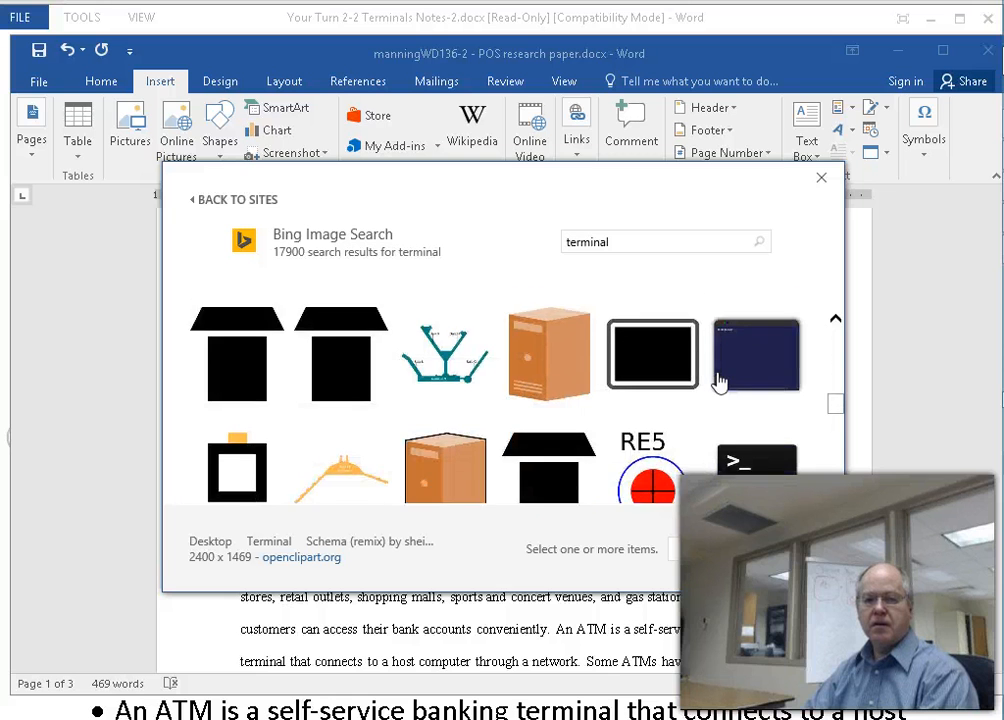
scroll(717, 381, "down", 5)
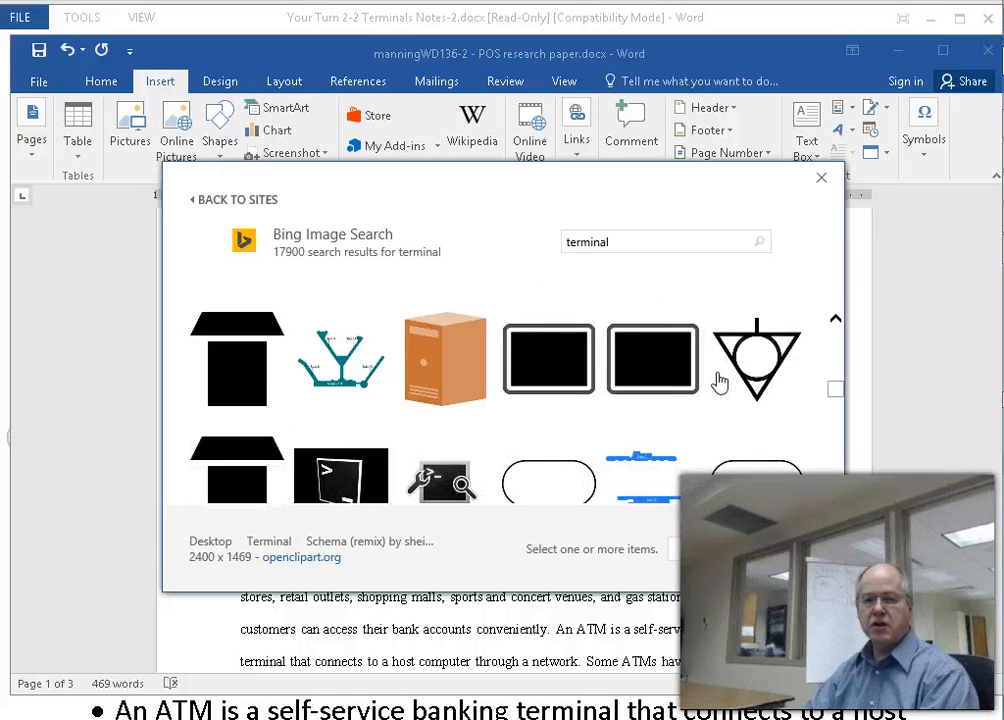
scroll(717, 381, "down", 5)
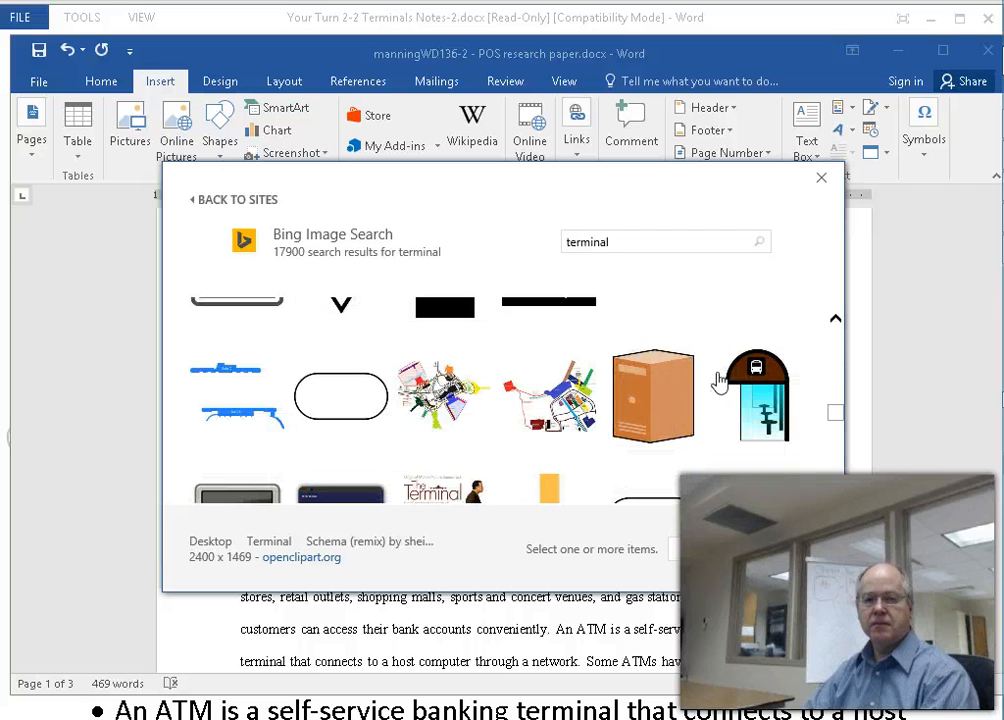
scroll(717, 381, "down", 4)
scroll(718, 379, "up", 2)
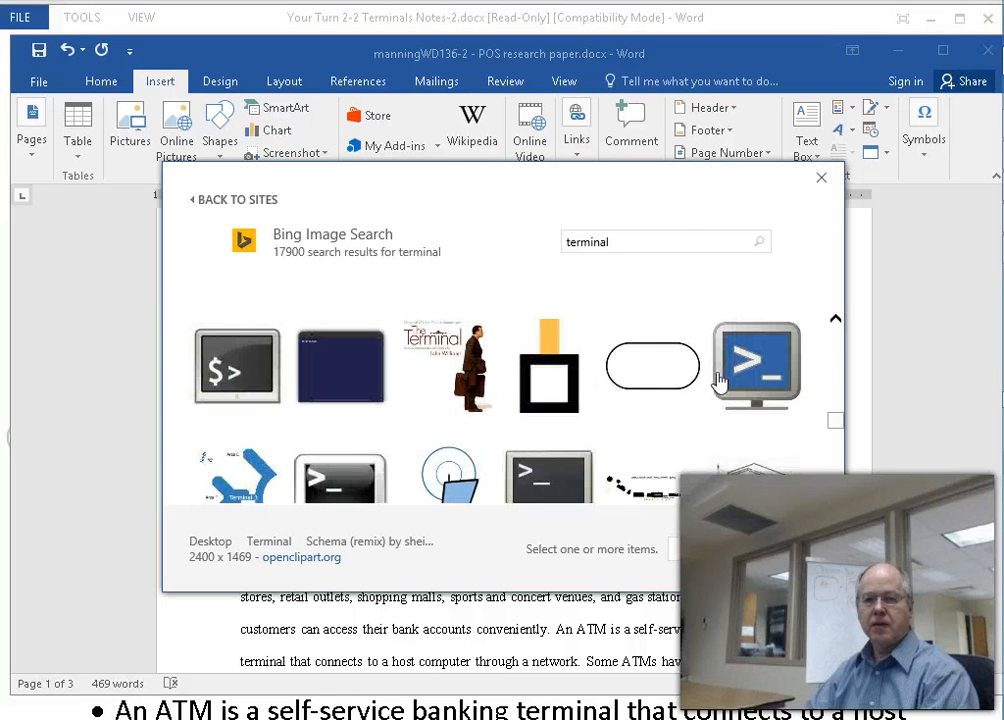
left_click(416, 332)
left_click(539, 426)
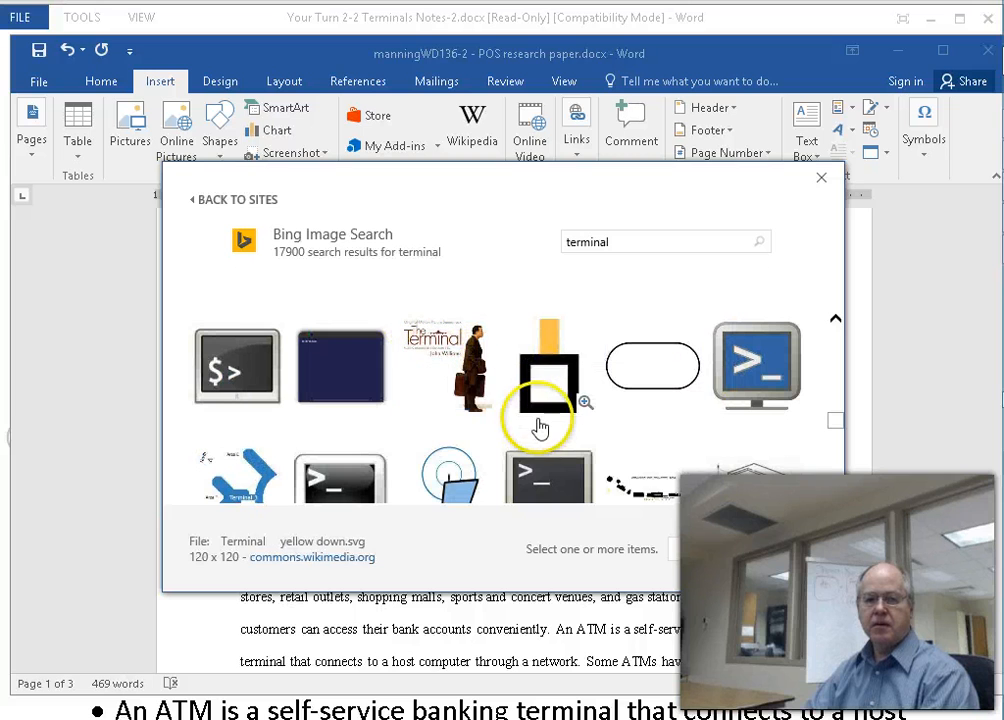
scroll(549, 400, "down", 2)
scroll(549, 400, "down", 2)
scroll(549, 400, "down", 4)
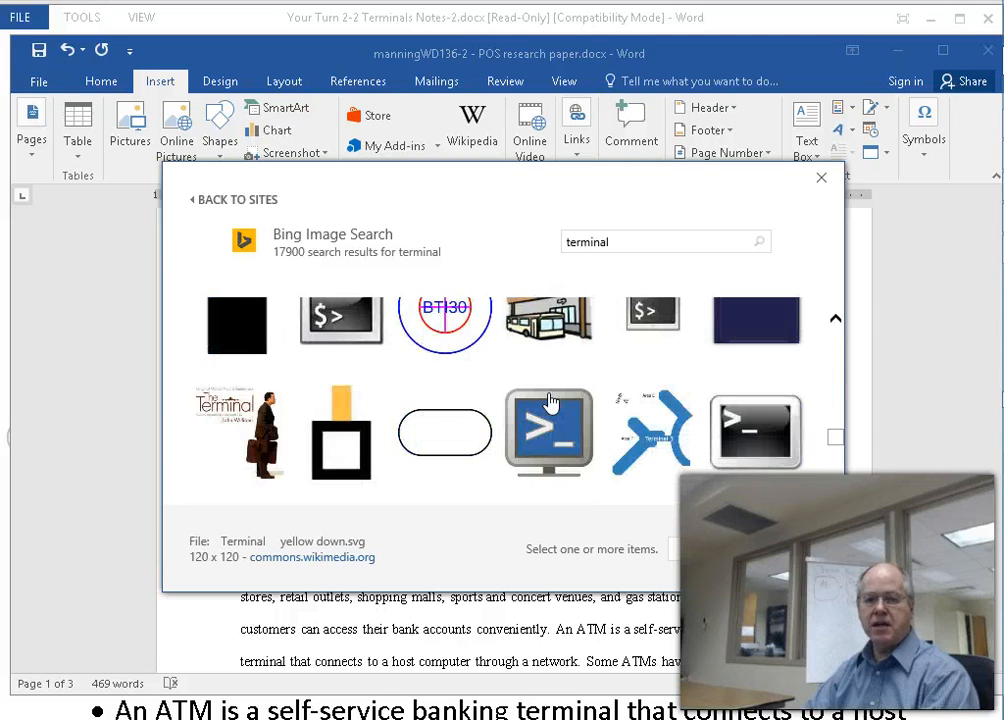
scroll(549, 400, "down", 8)
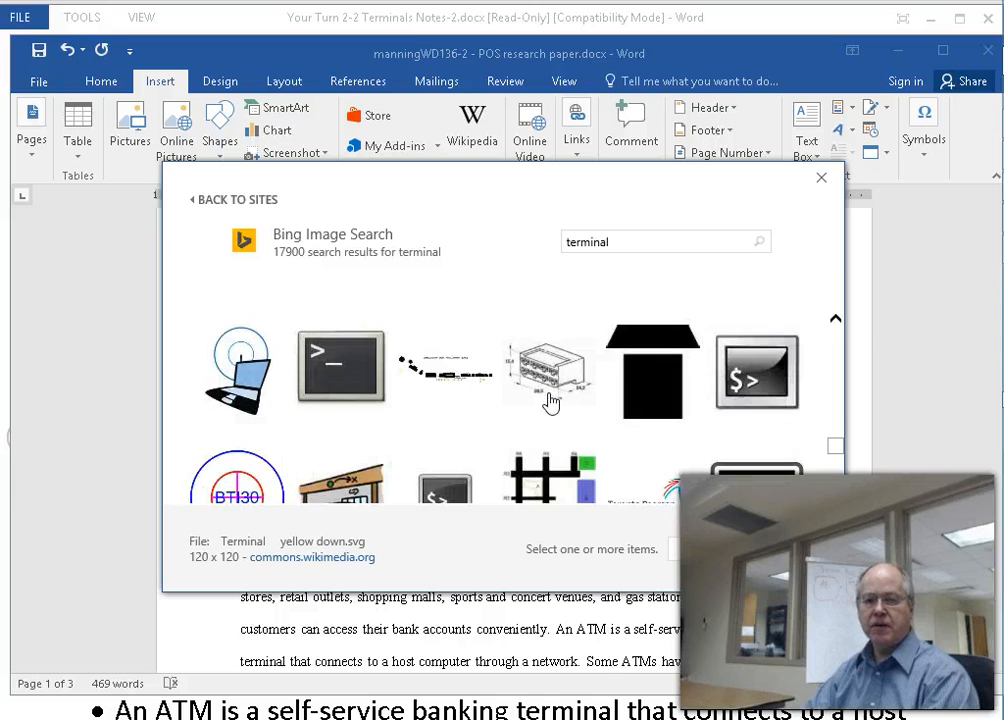
scroll(549, 400, "down", 6)
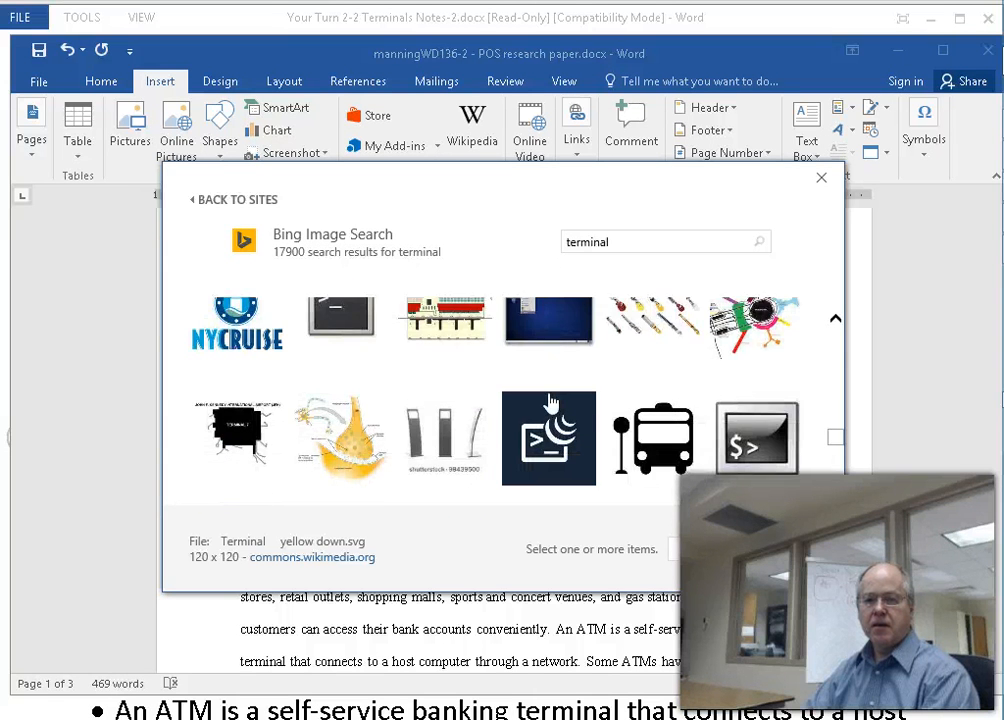
scroll(549, 400, "up", 3)
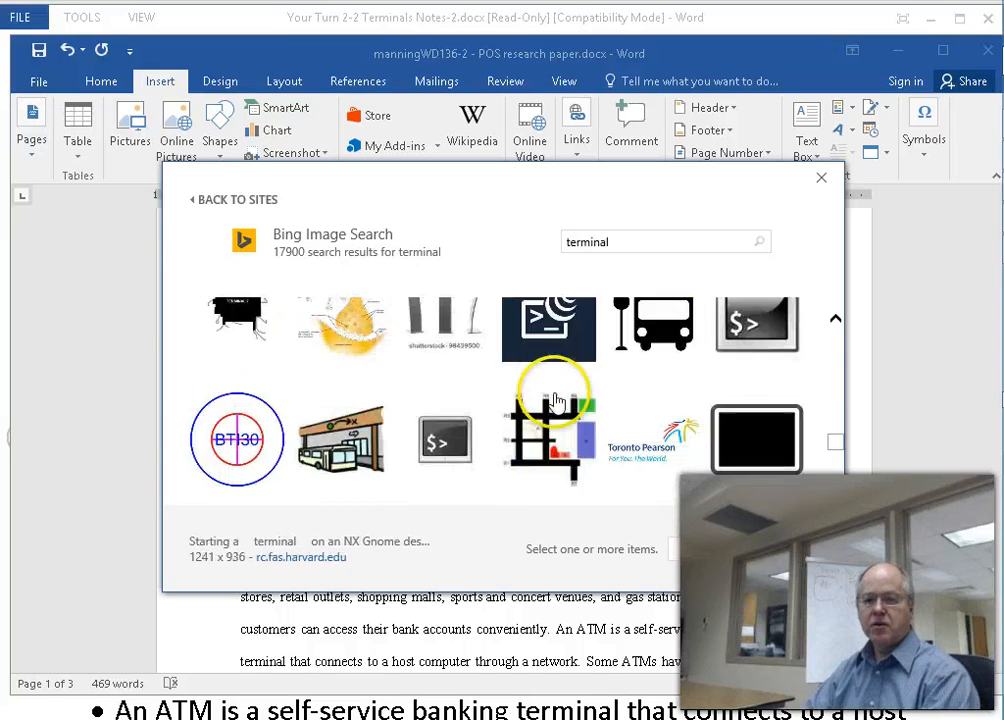
left_click_drag(834, 444, 832, 329)
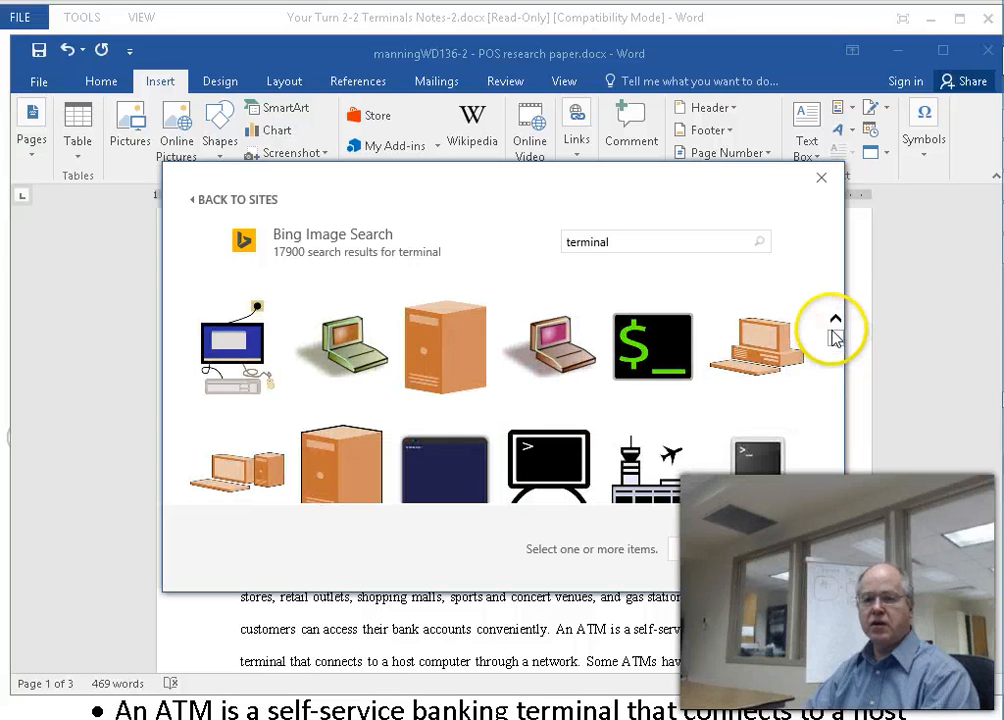
- Search Bing online pictures for "pos" and look through the image results for a suitable terminal picture
left_click(616, 242)
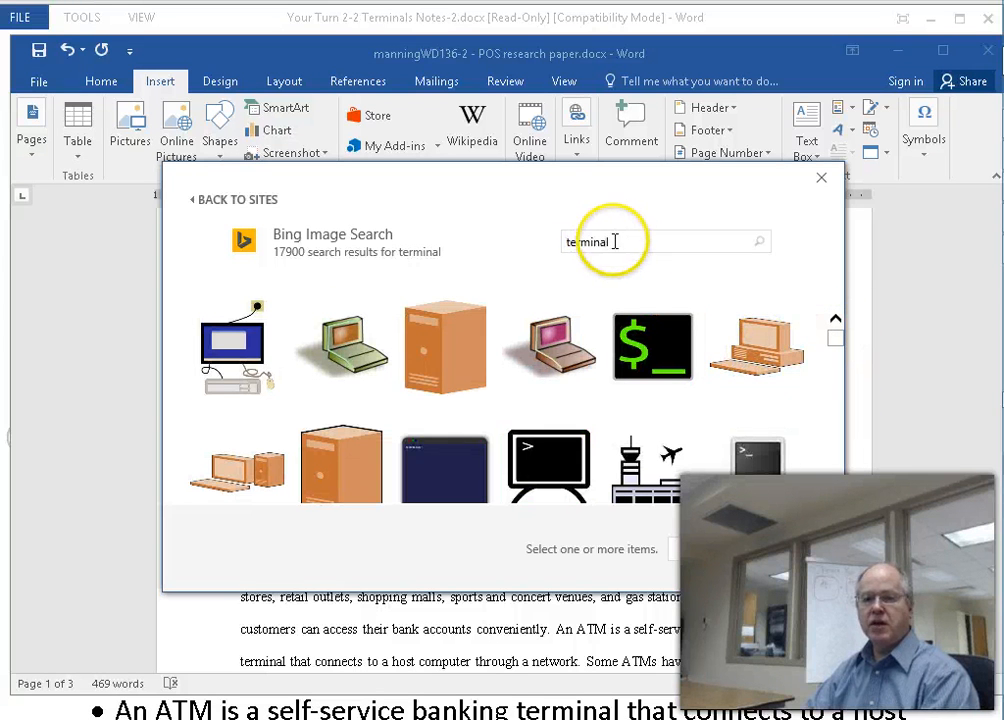
left_click_drag(616, 242, 567, 242)
type("pos")
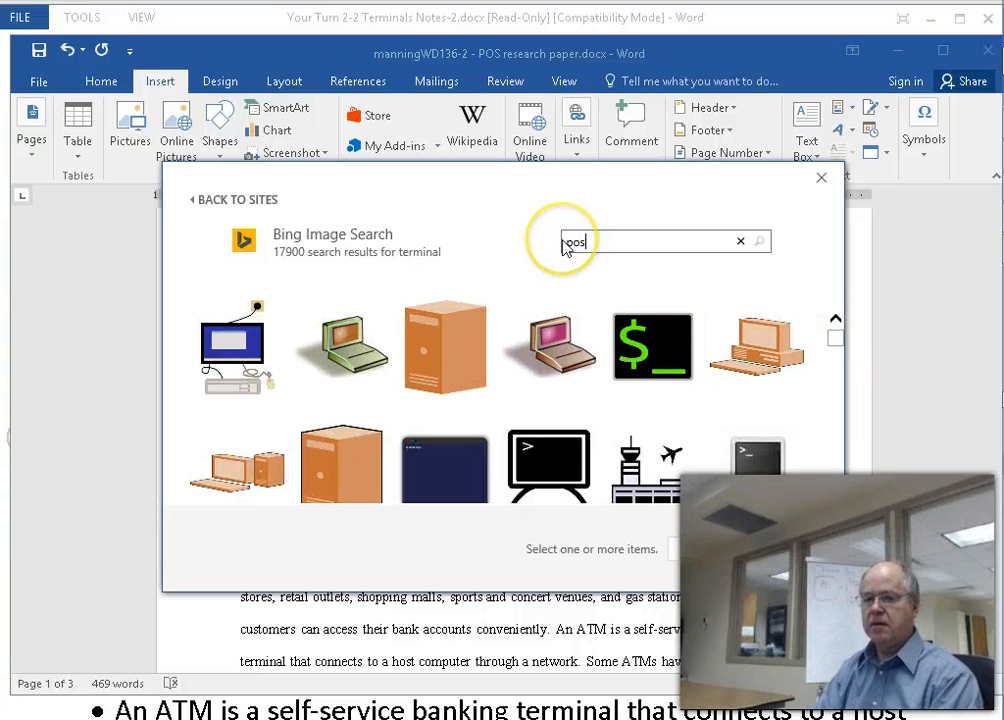
key("Return")
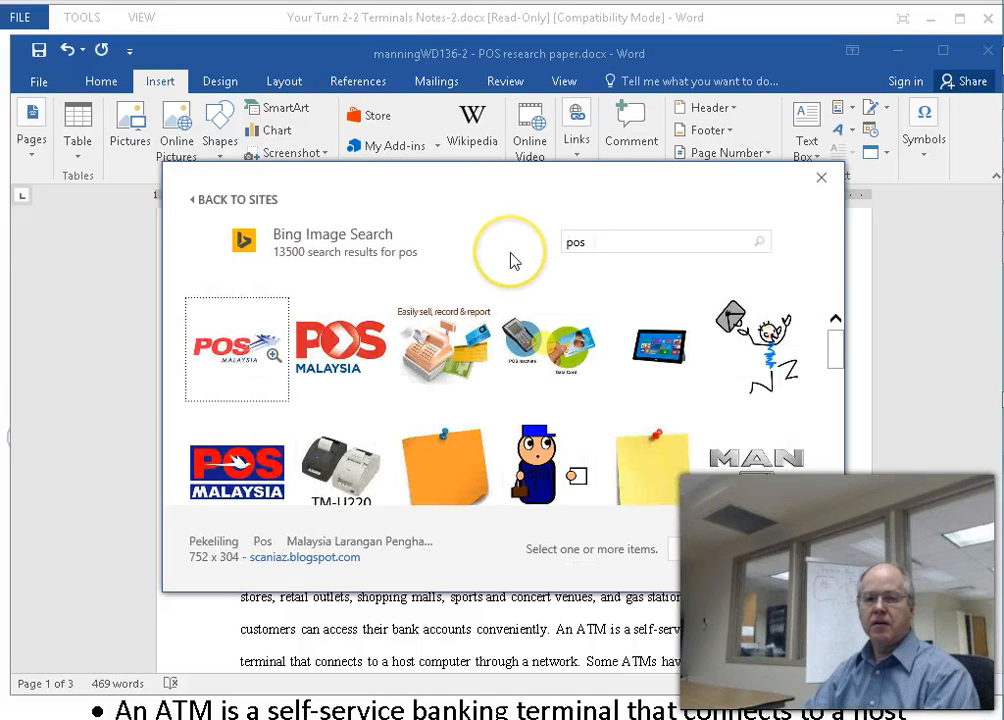
scroll(560, 310, "down", 3)
scroll(560, 300, "up", 2)
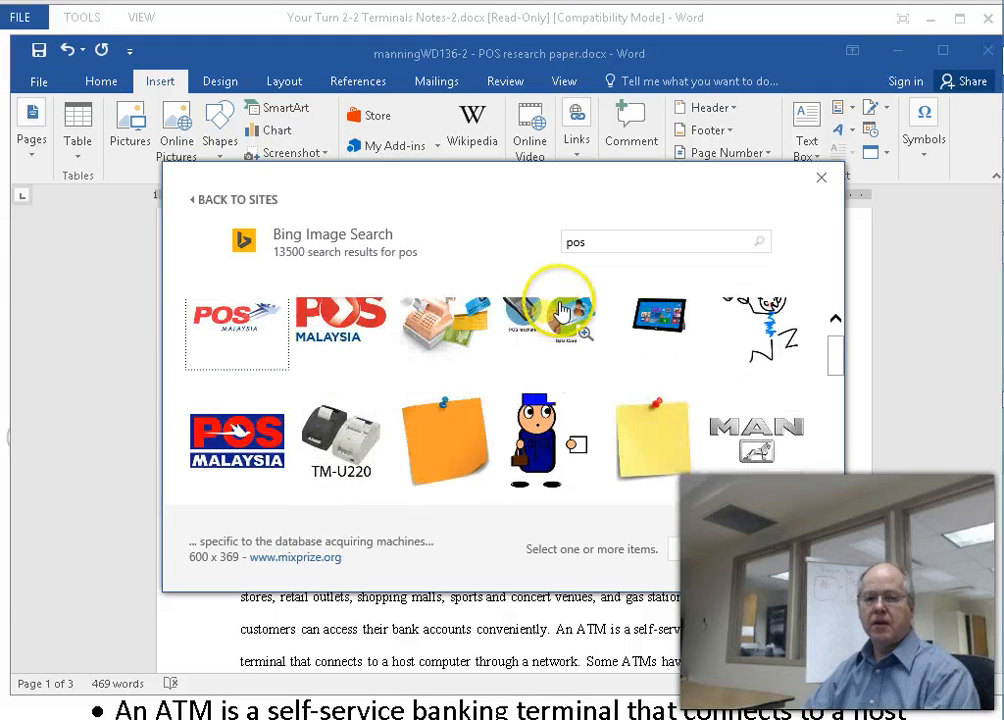
scroll(497, 336, "down", 3)
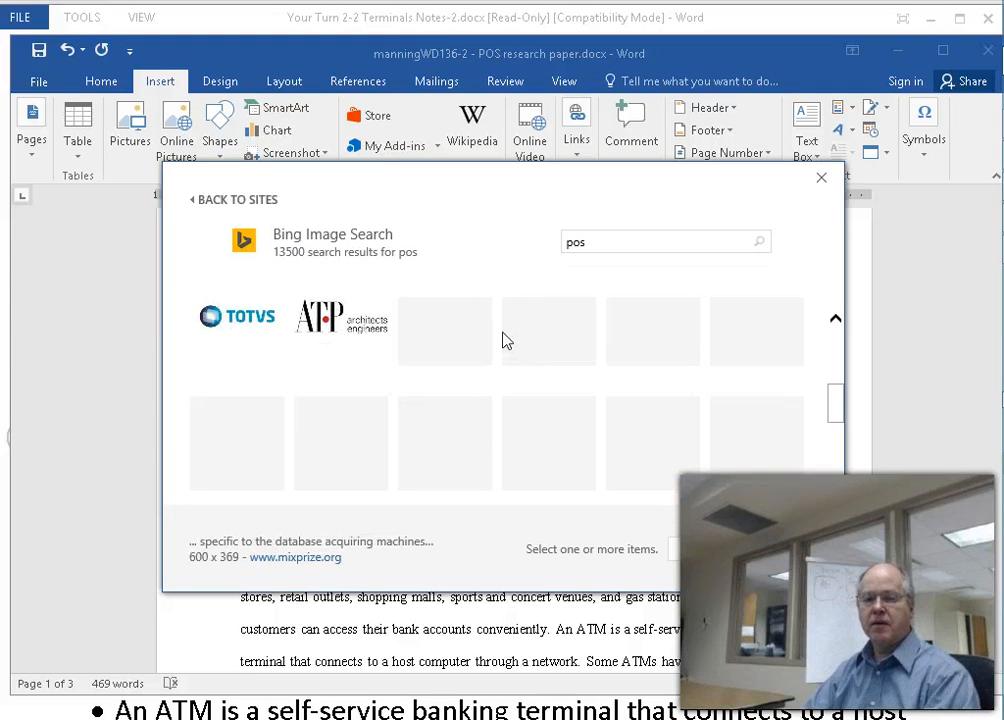
- Search Bing online pictures for "pos terminal" and, as a second attempt, for "atm"
left_click(600, 236)
type("terminal")
key("Return")
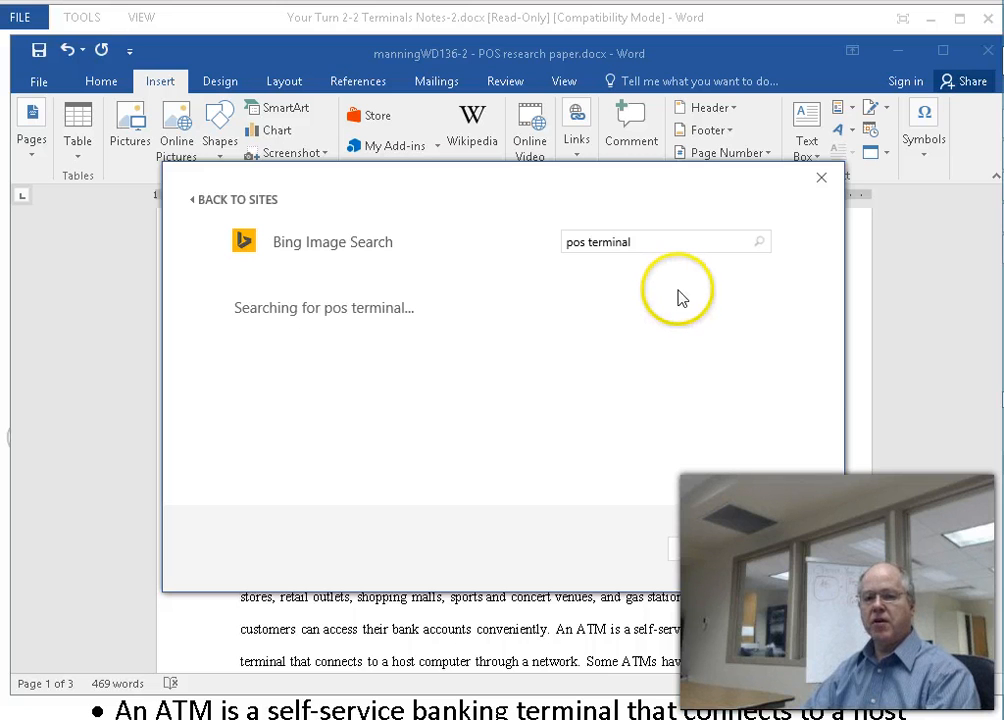
left_click(627, 240)
type("atm")
key("Return")
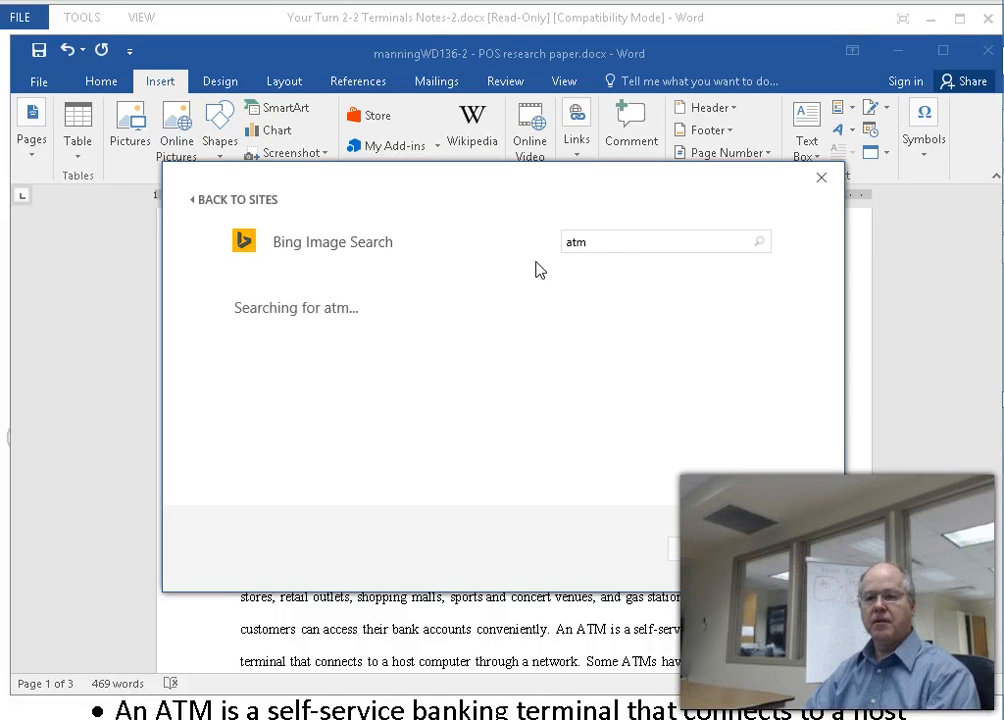
left_click(582, 279)
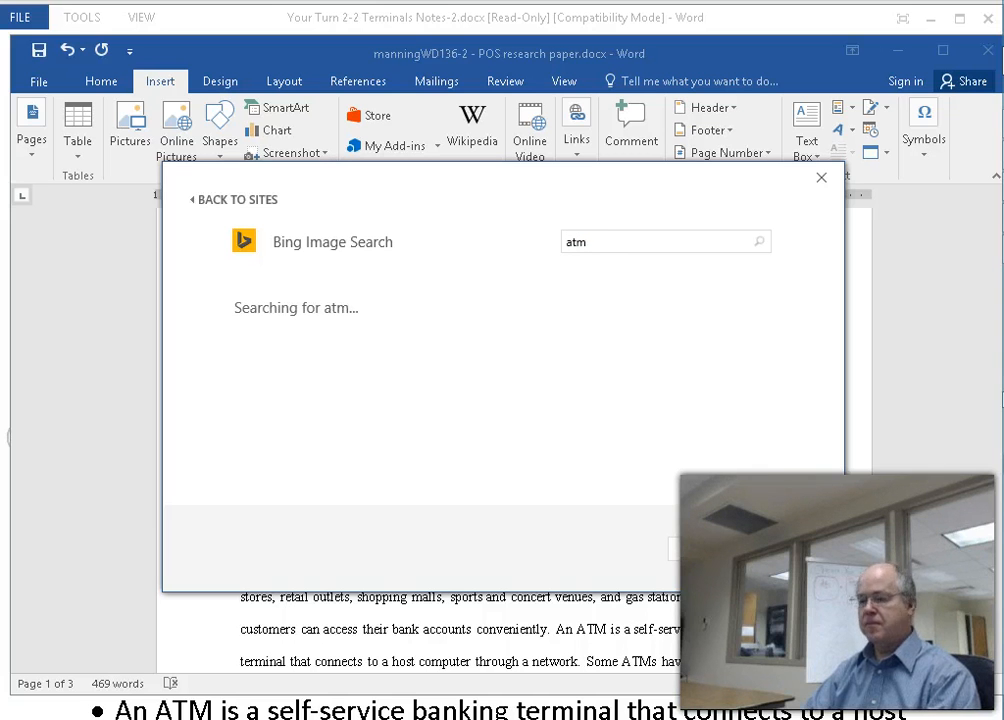
- Switch to the web browser and bring up the Google image results for POS terminals beside the Word document
left_click(986, 549)
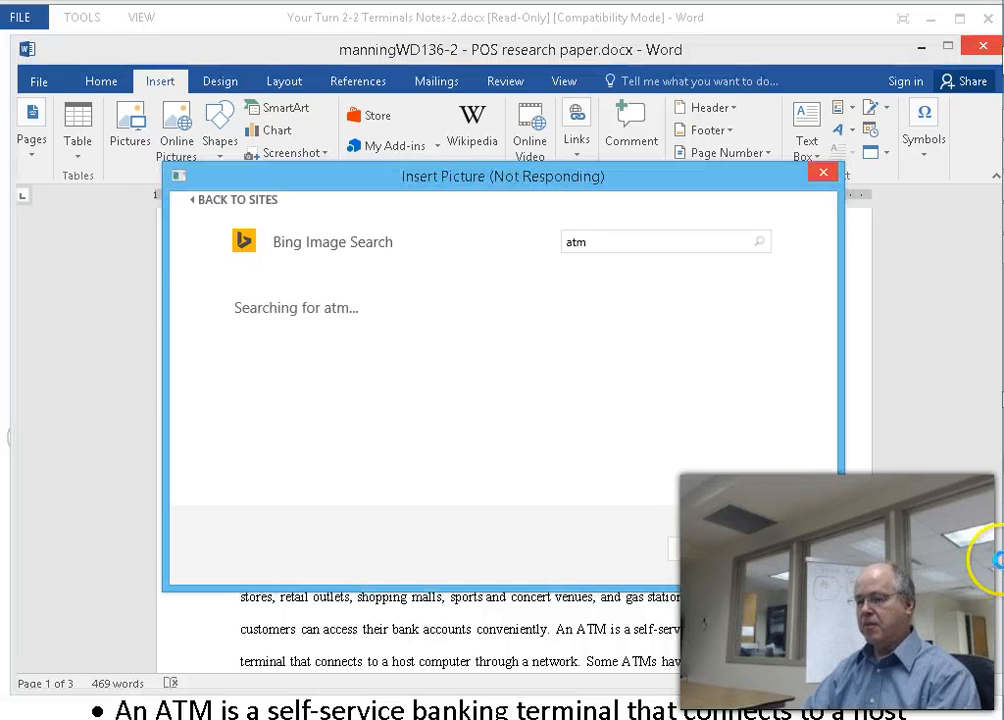
mouse_move(998, 560)
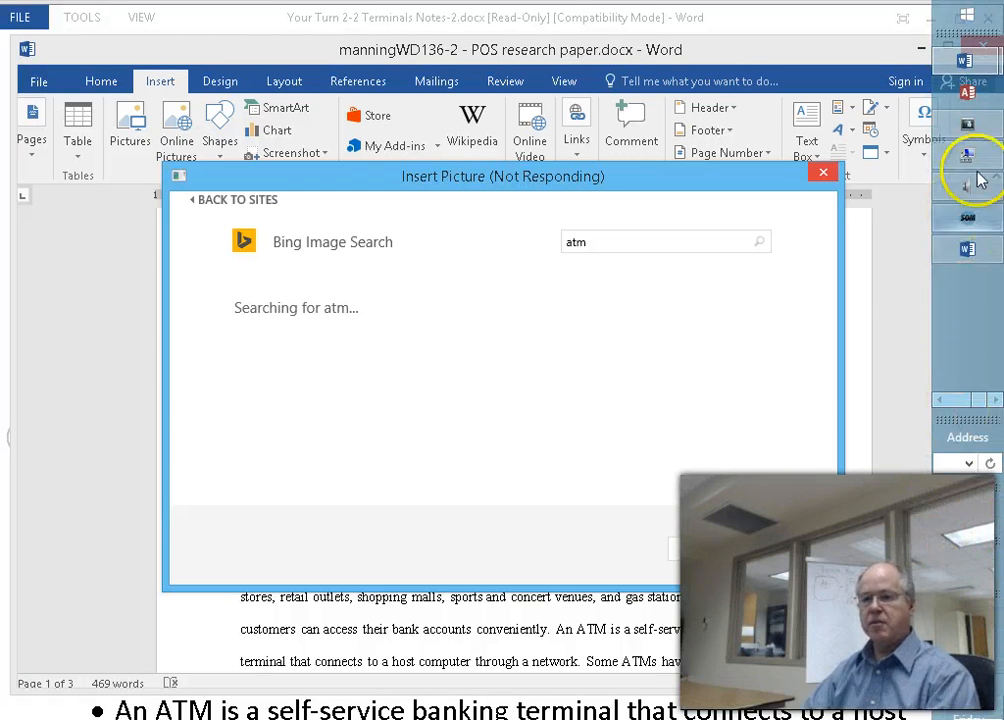
key("alt+Tab")
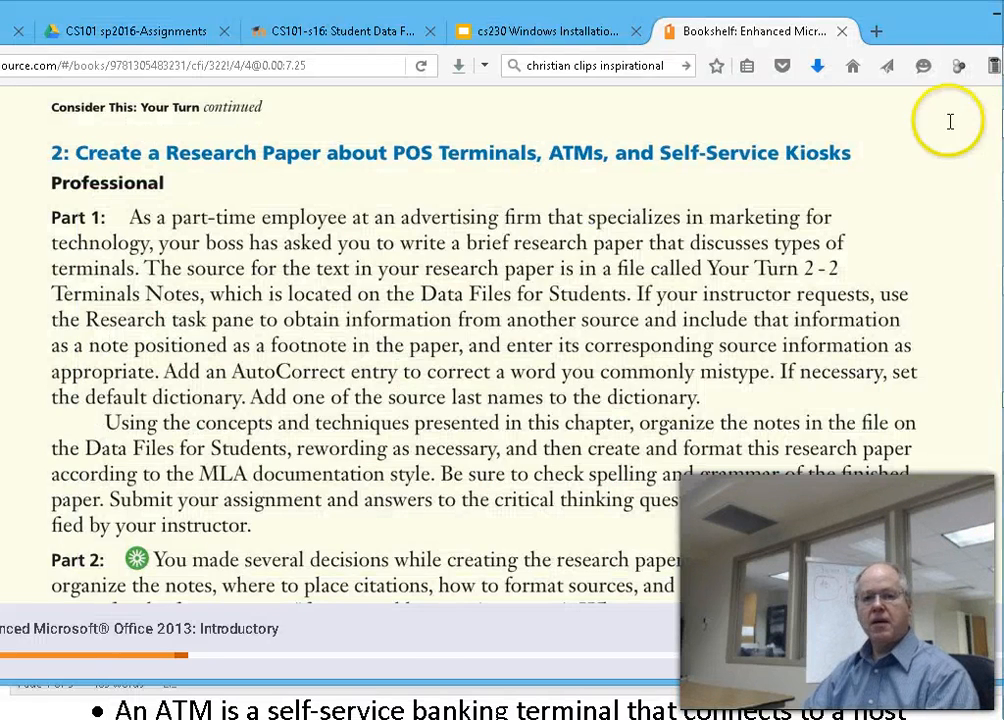
key("alt+Tab")
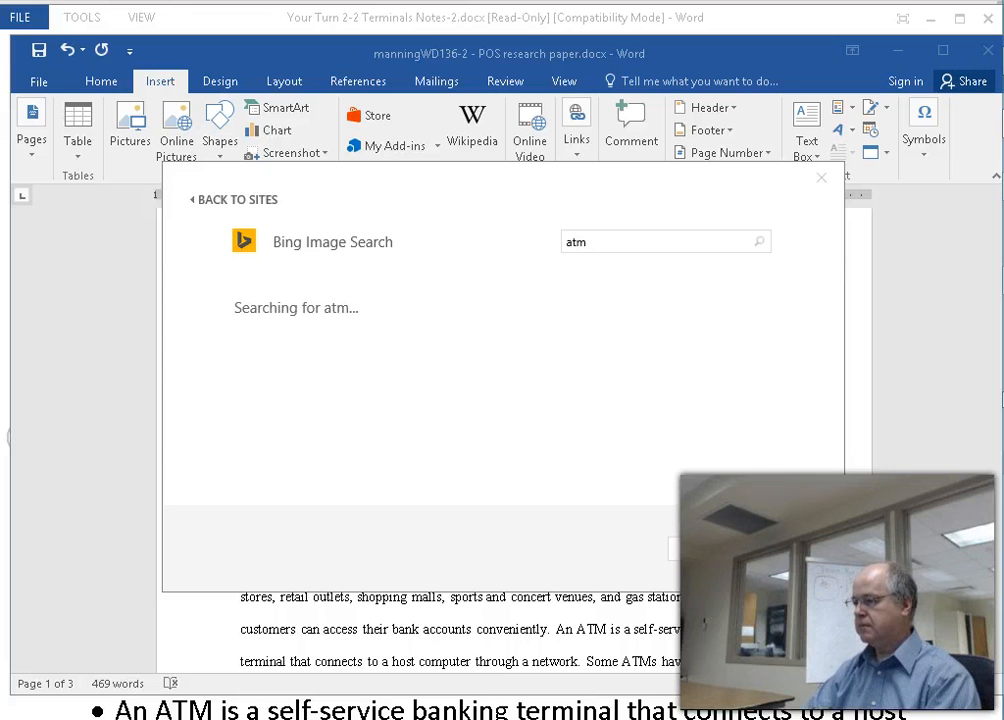
left_click_drag(1003, 62, 1003, 20)
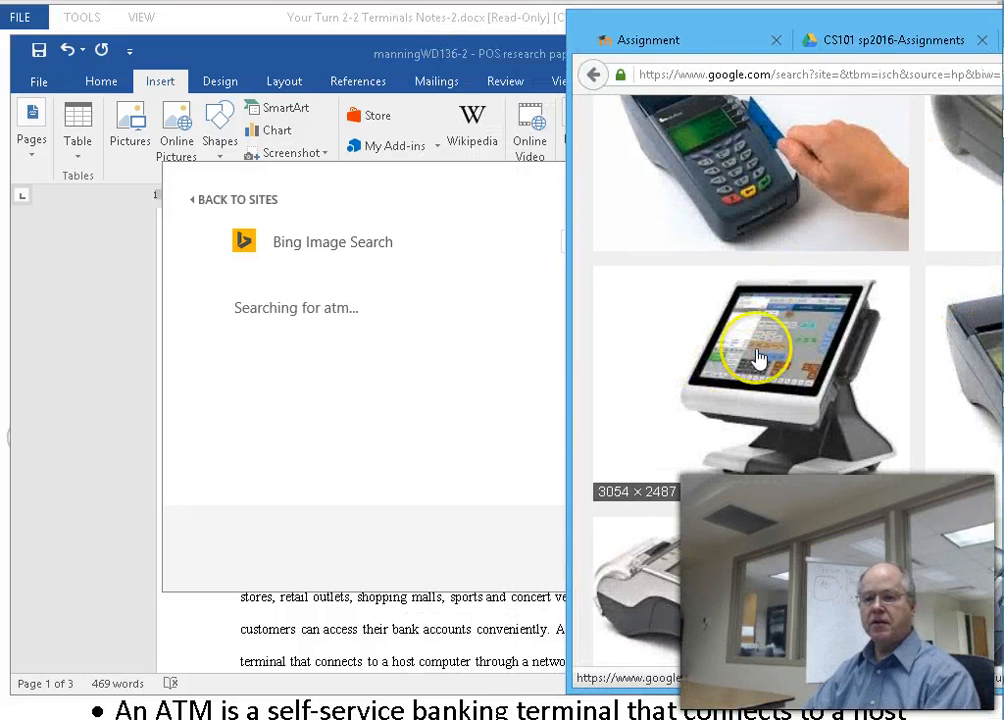
- Return to Word, cancel the pending Bing image search and close the online picture dialog
left_click(449, 323)
left_click(785, 545)
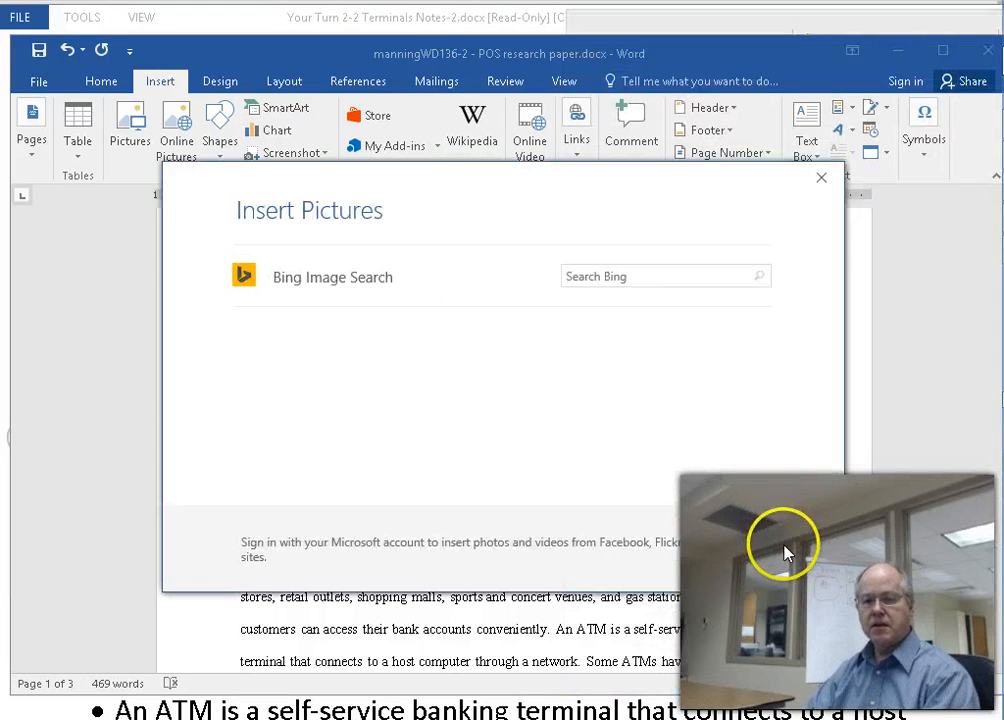
left_click(821, 178)
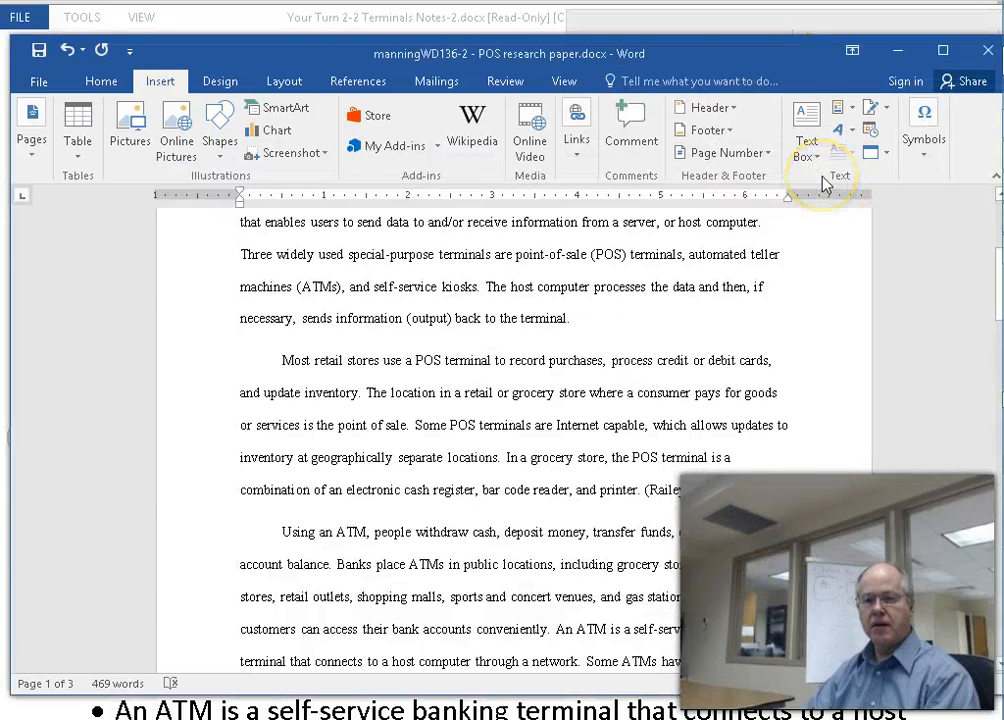
- Try to place the touchscreen POS terminal picture into the paper directly from the browser's Google image results
key("alt+Tab")
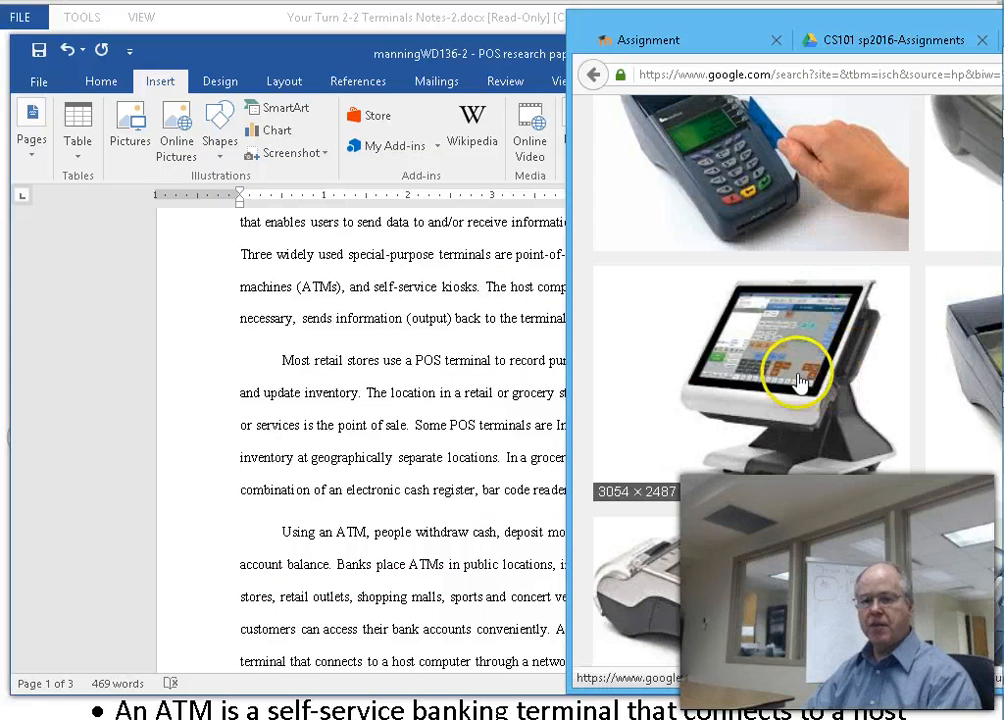
left_click_drag(800, 368, 565, 373)
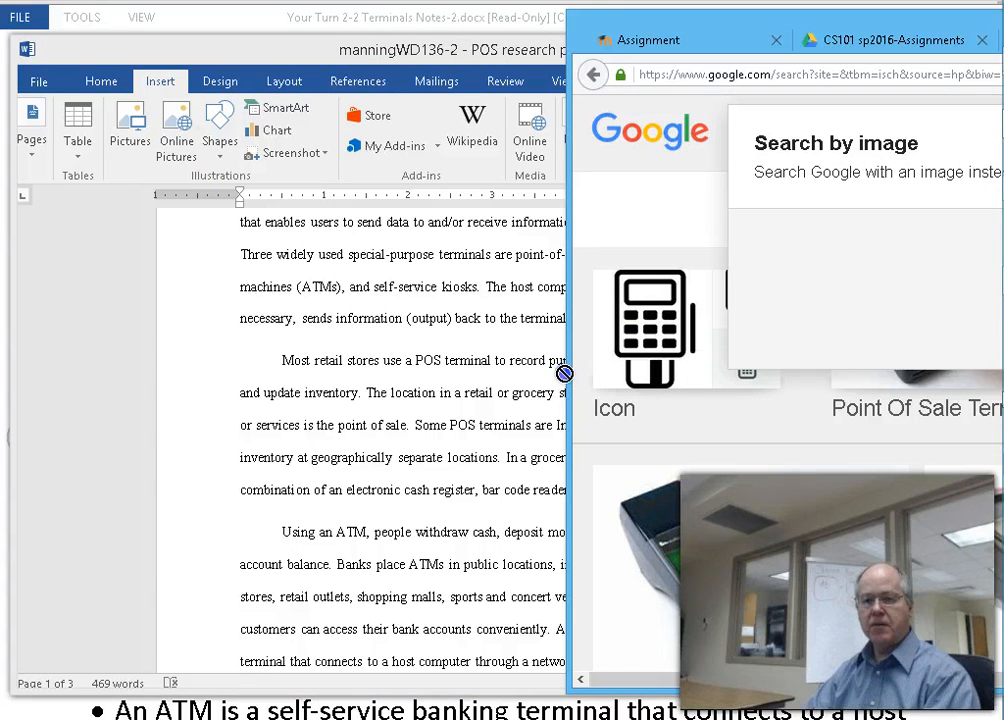
left_click_drag(565, 373, 847, 115)
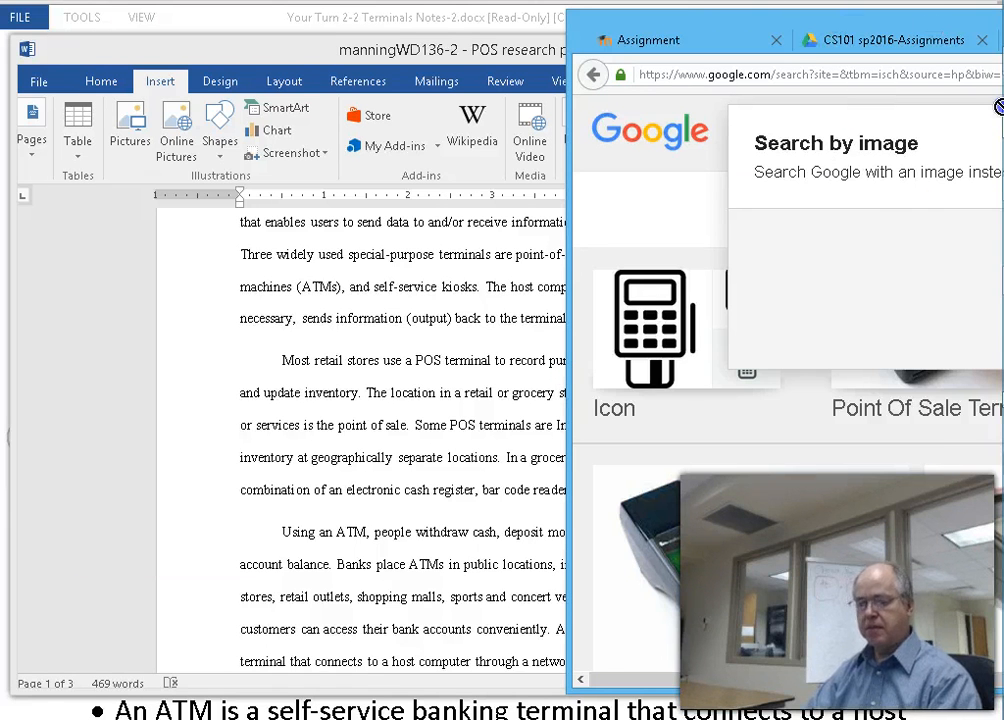
left_click(833, 285)
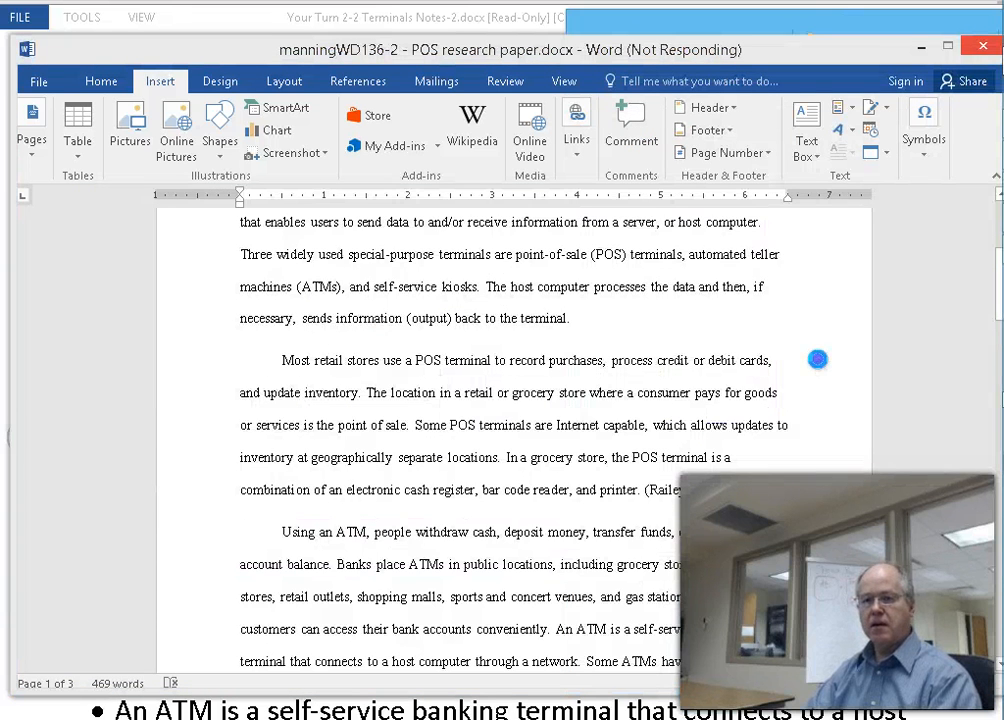
left_click(838, 22)
scroll(838, 22, "down", 4)
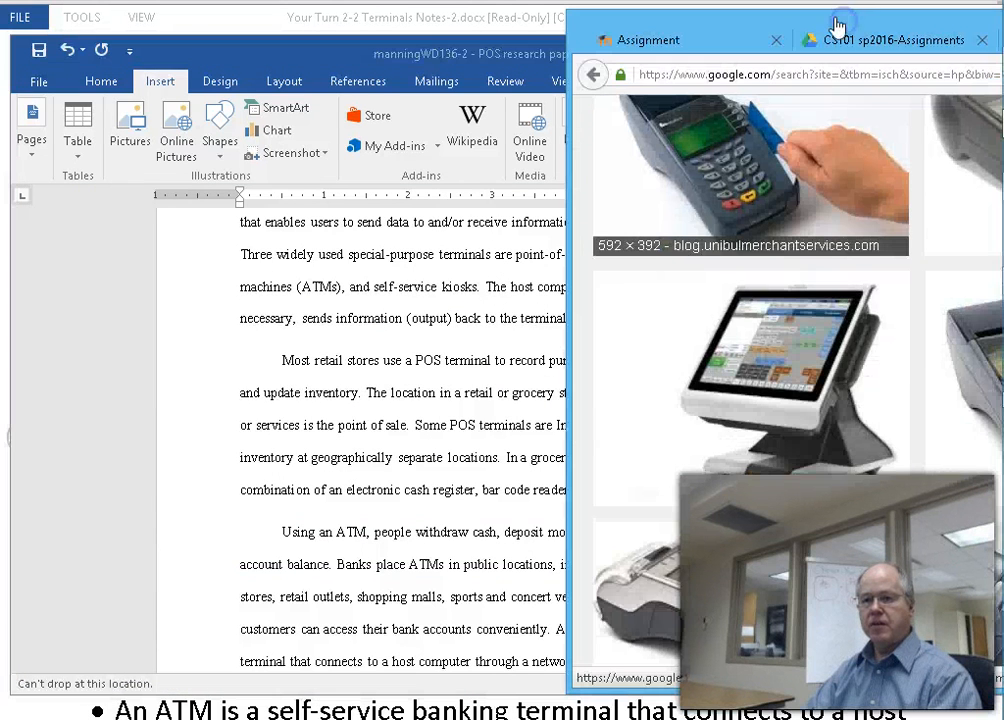
- Copy the enlarged touchscreen POS terminal image from Google and paste it below the Works Cited entries on the last page
right_click(769, 352)
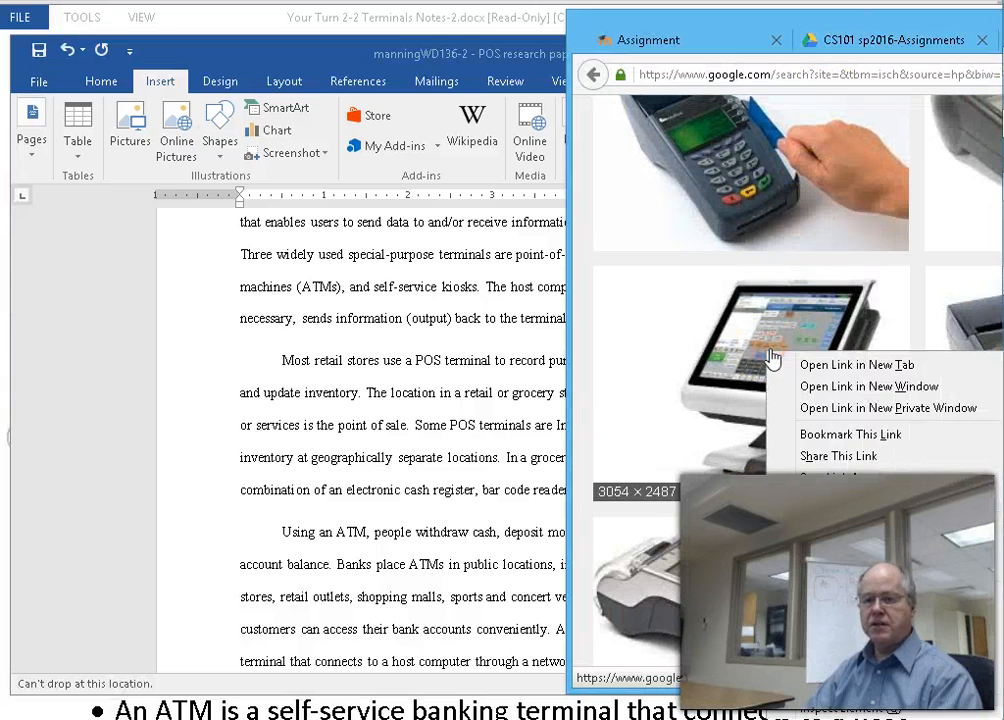
left_click(748, 362)
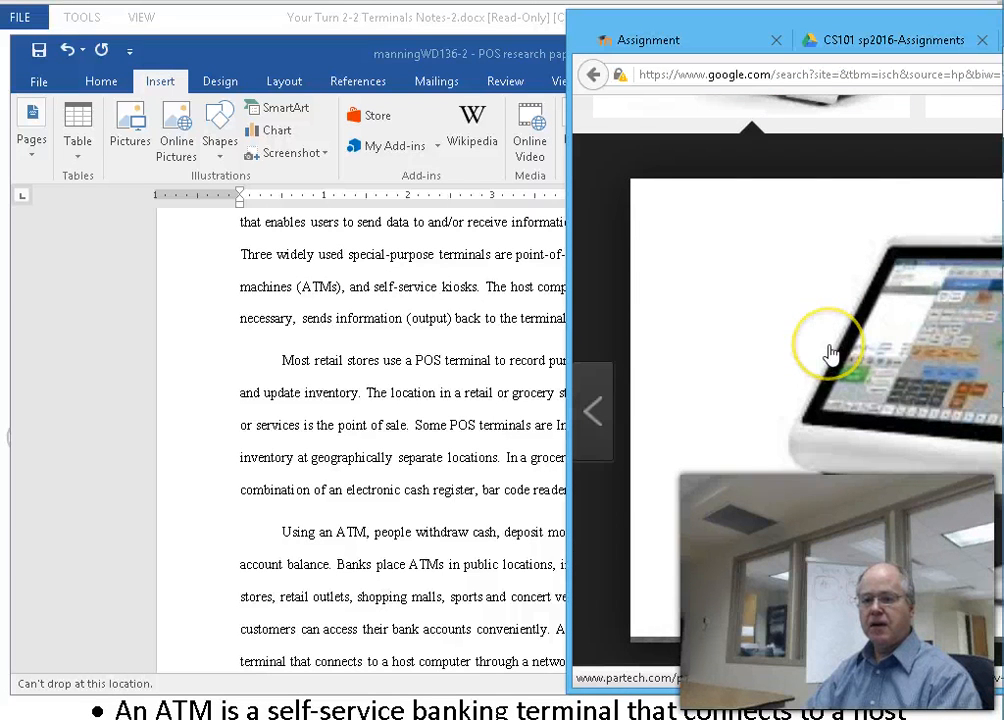
right_click(829, 350)
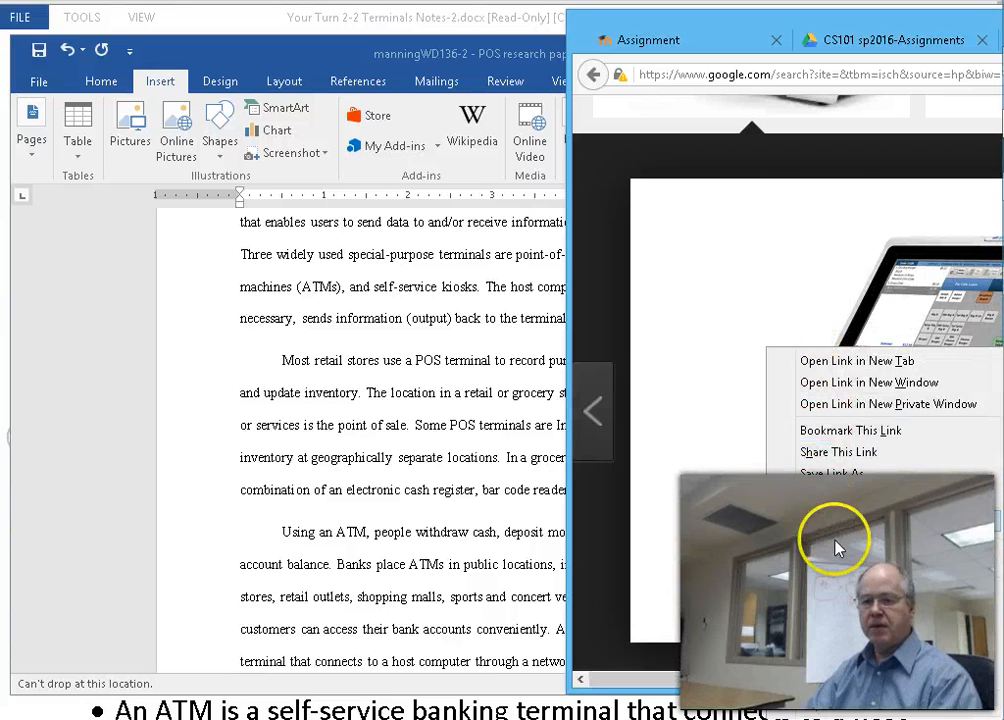
key("Escape")
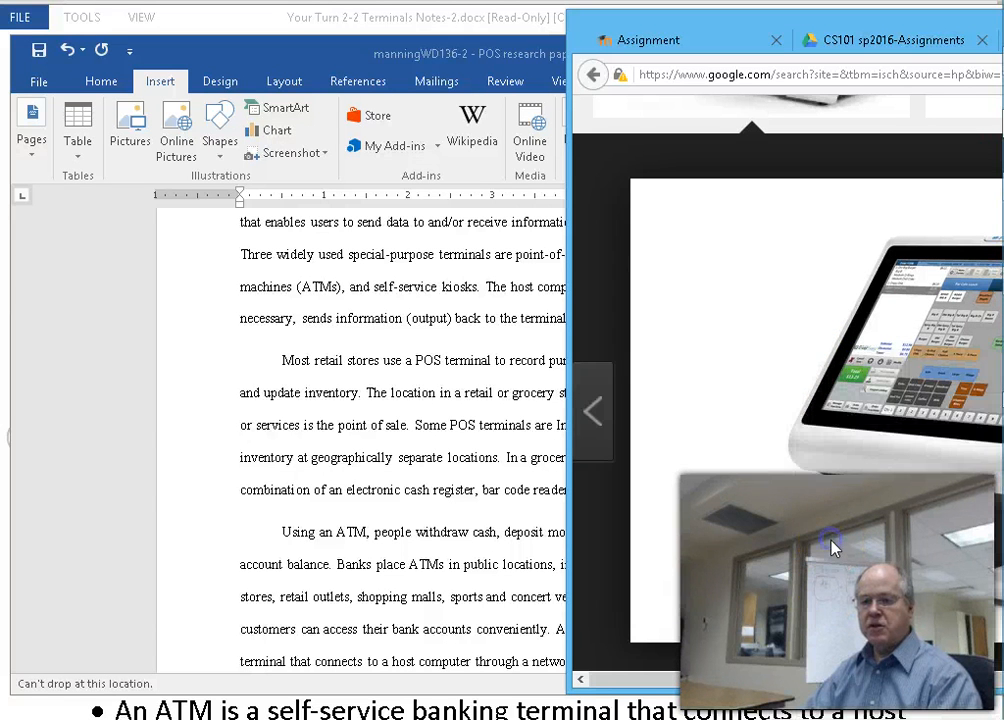
left_click(448, 446)
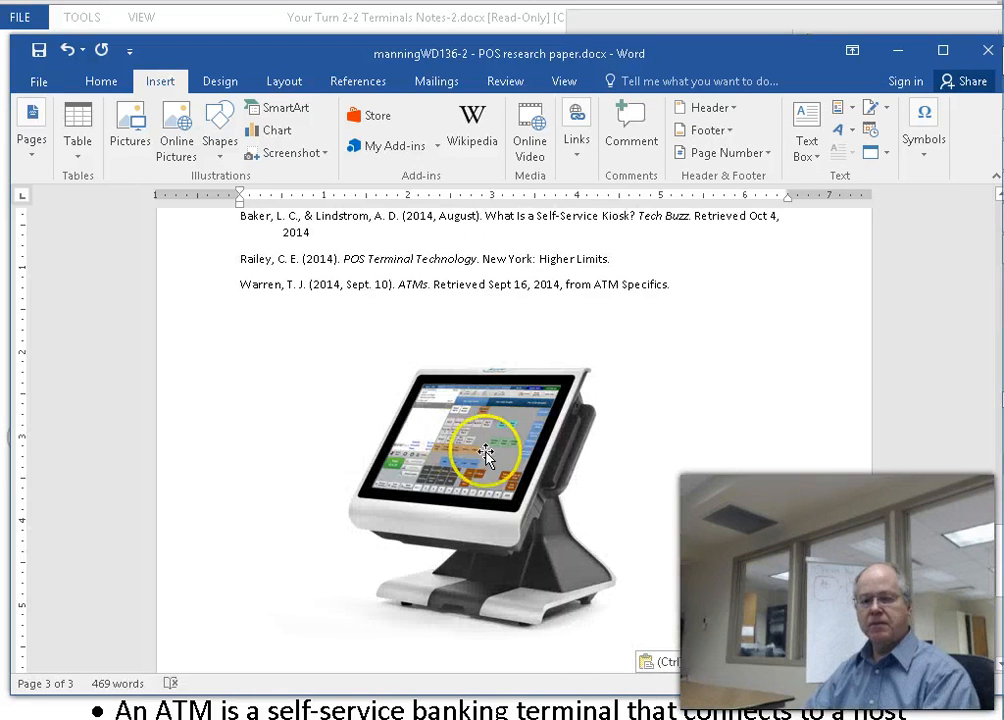
- Shrink the pasted terminal picture proportionally to about 3 inches wide
left_click(502, 493)
left_click_drag(630, 640, 491, 520)
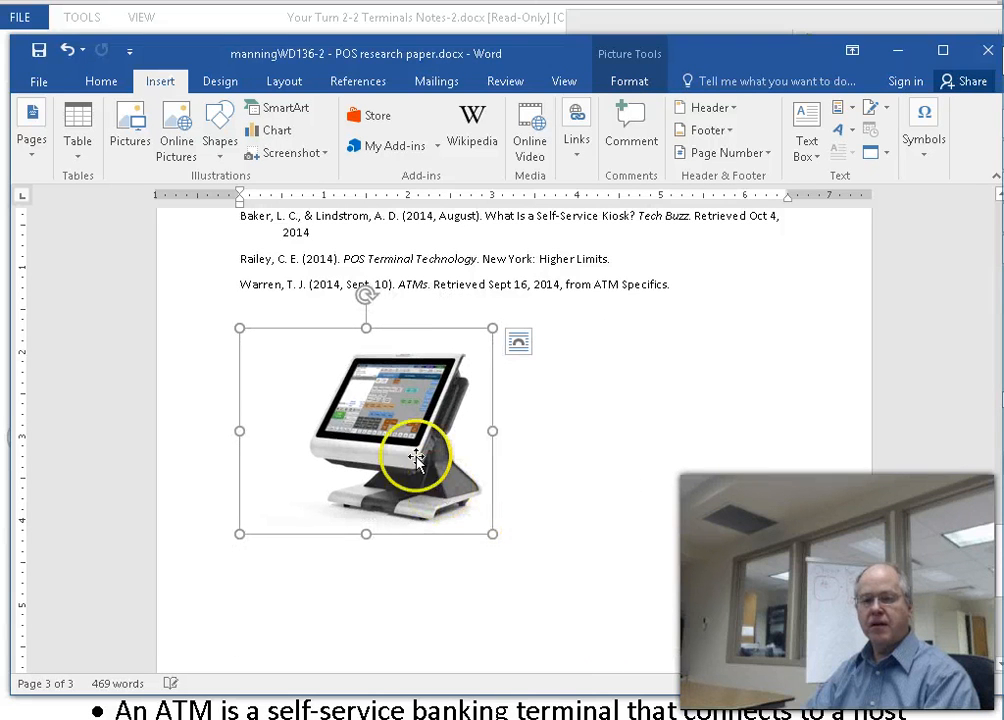
left_click_drag(495, 437, 650, 417)
- Set the terminal picture's text wrapping to Square and move it toward the right margin below the Works Cited list
left_click(520, 345)
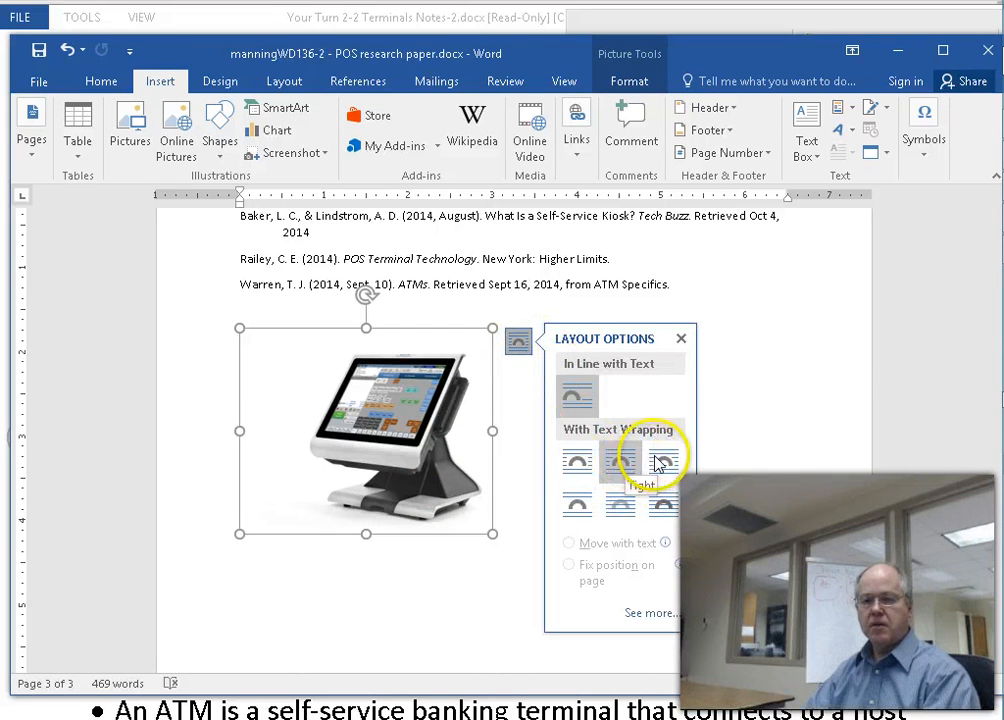
left_click(585, 465)
scroll(506, 534, "up", 2)
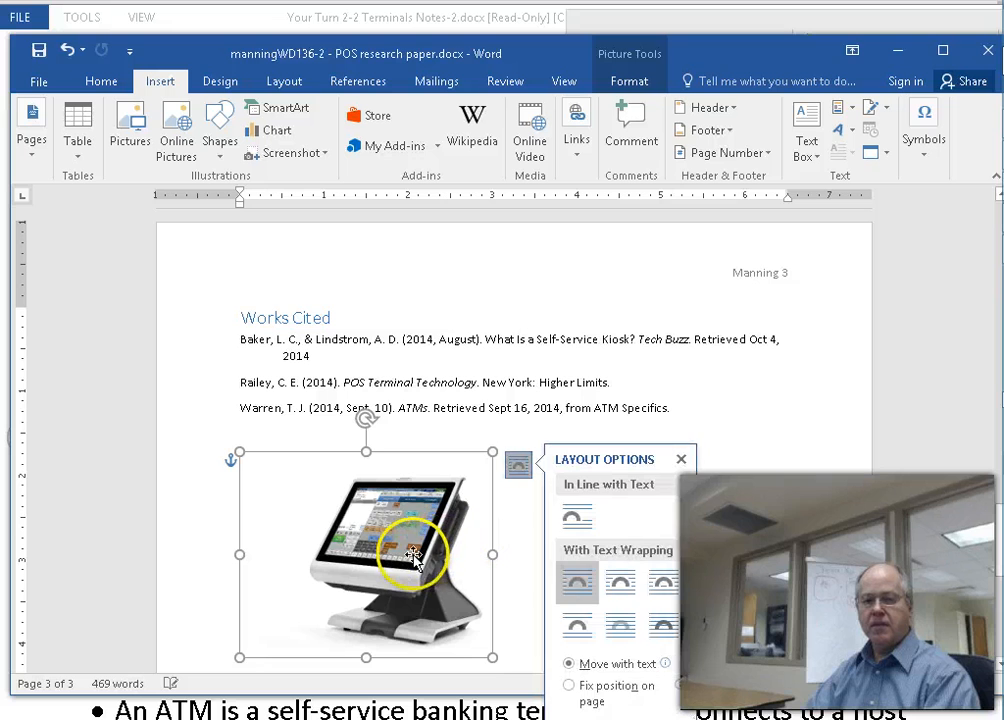
left_click_drag(415, 549, 618, 604)
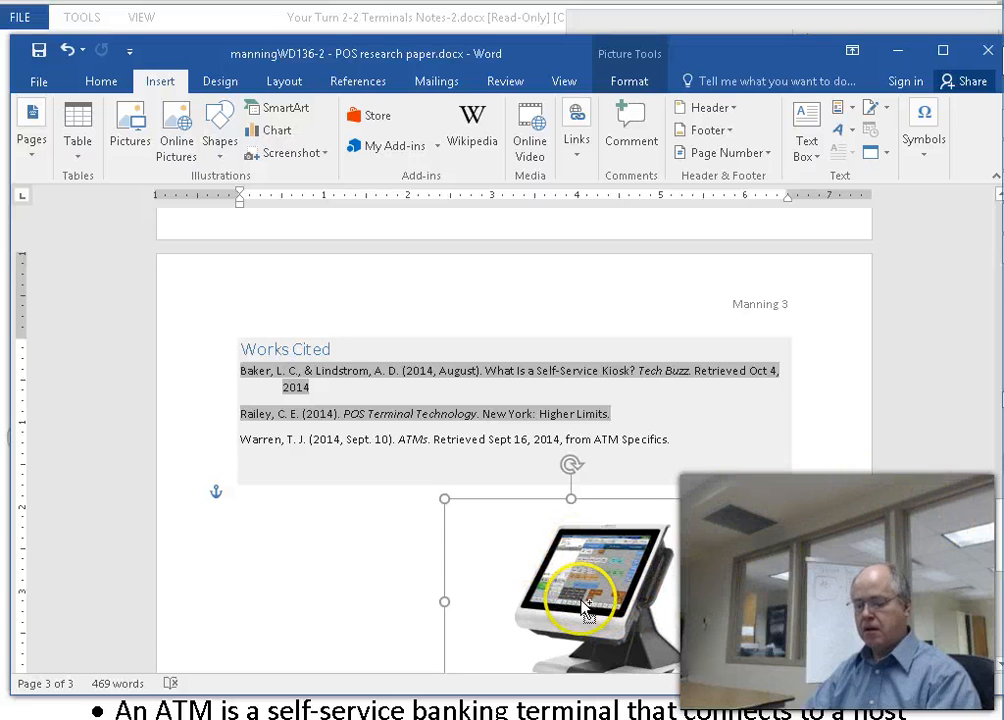
- Cut the terminal picture from the last page and paste it into the first body paragraph on page 1
key("Delete")
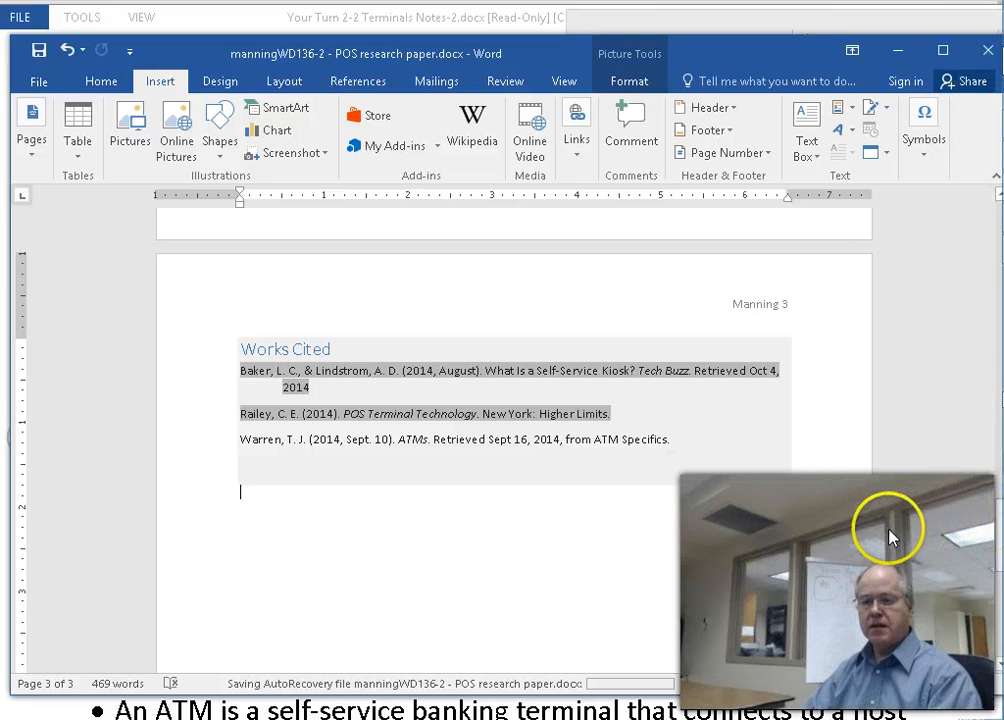
left_click_drag(997, 530, 988, 355)
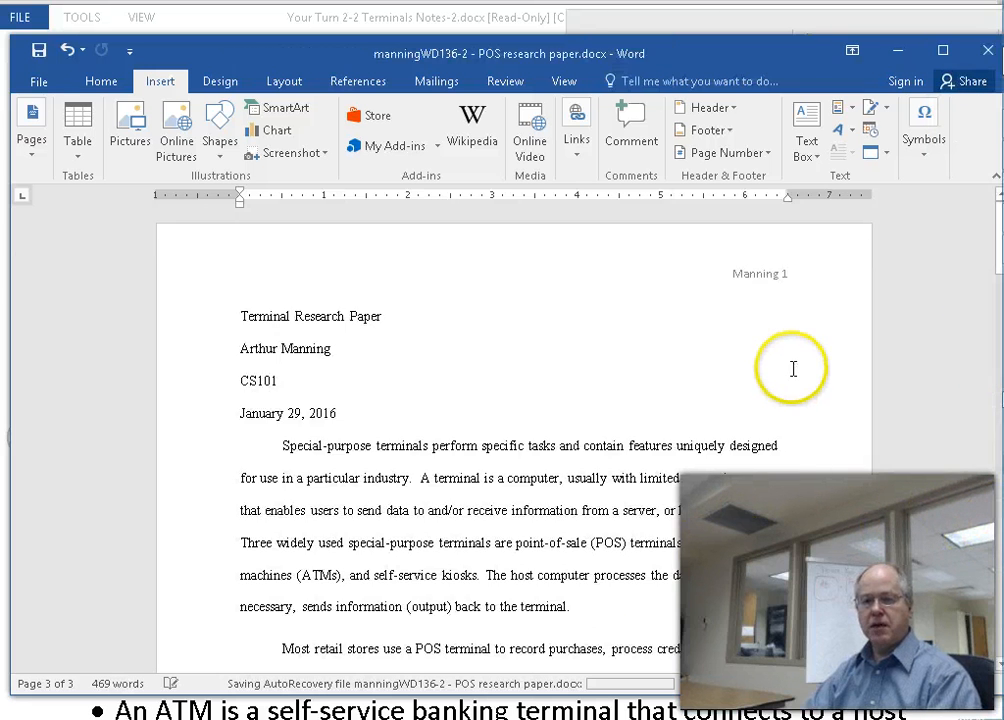
scroll(538, 400, "down", 3)
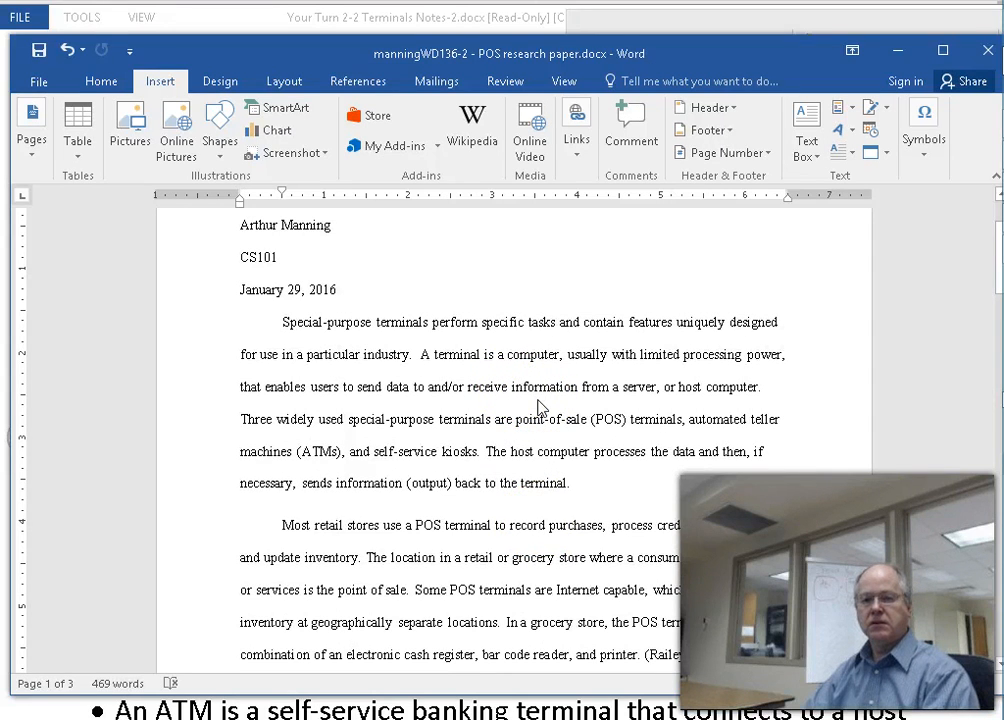
key("ctrl+v")
- Move the terminal picture to the right margin beside the end of the first paragraph and shrink it slightly
left_click(480, 482)
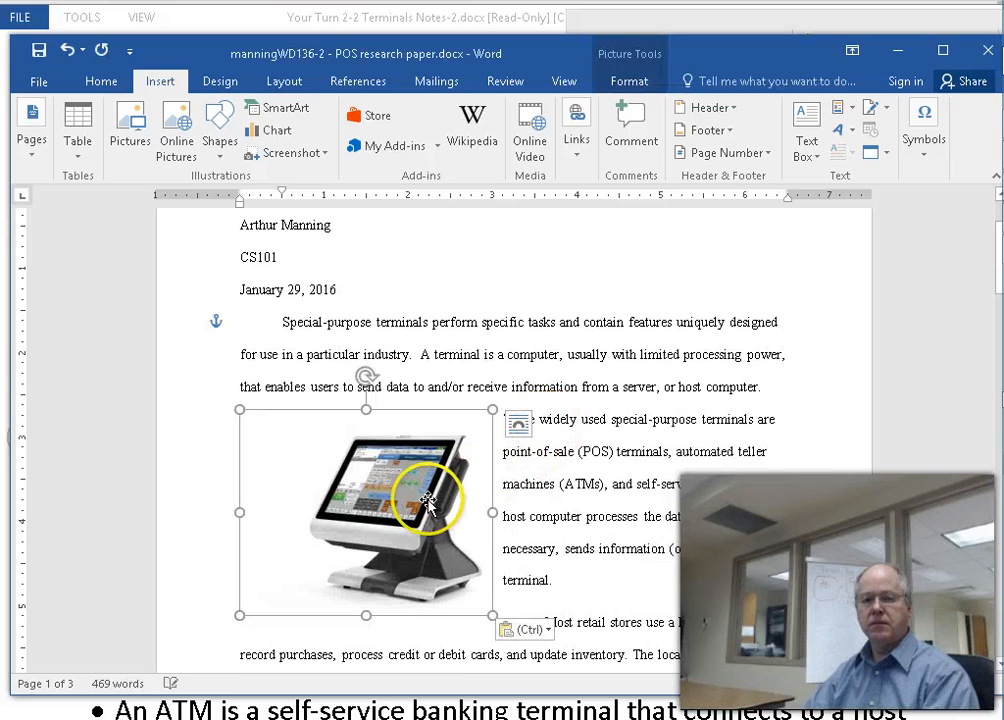
left_click_drag(414, 500, 733, 526)
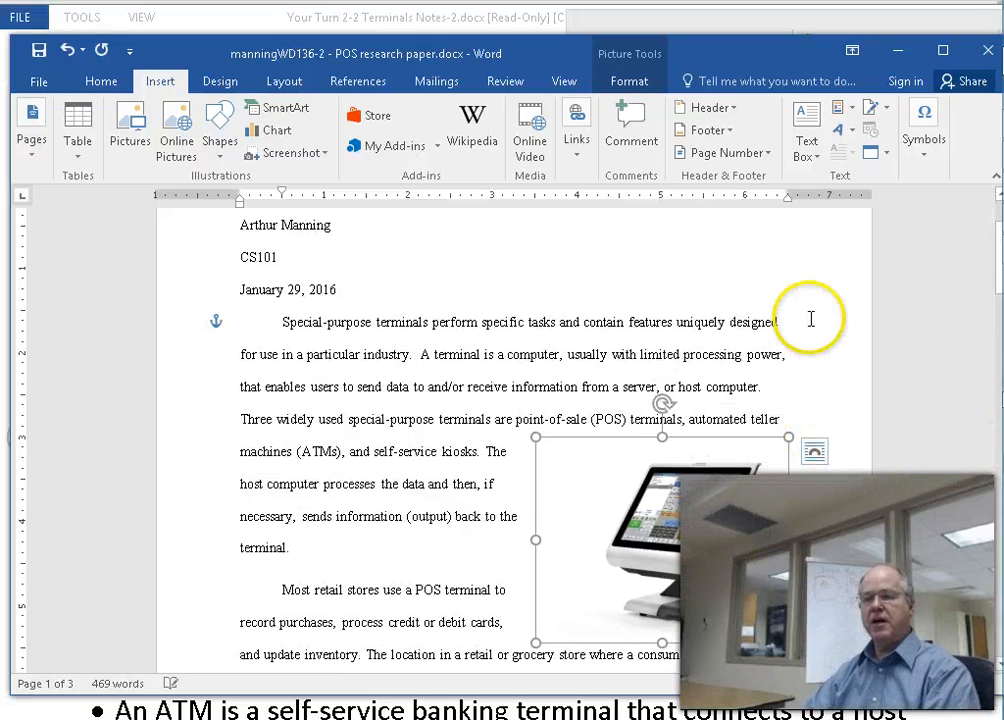
left_click_drag(788, 438, 781, 443)
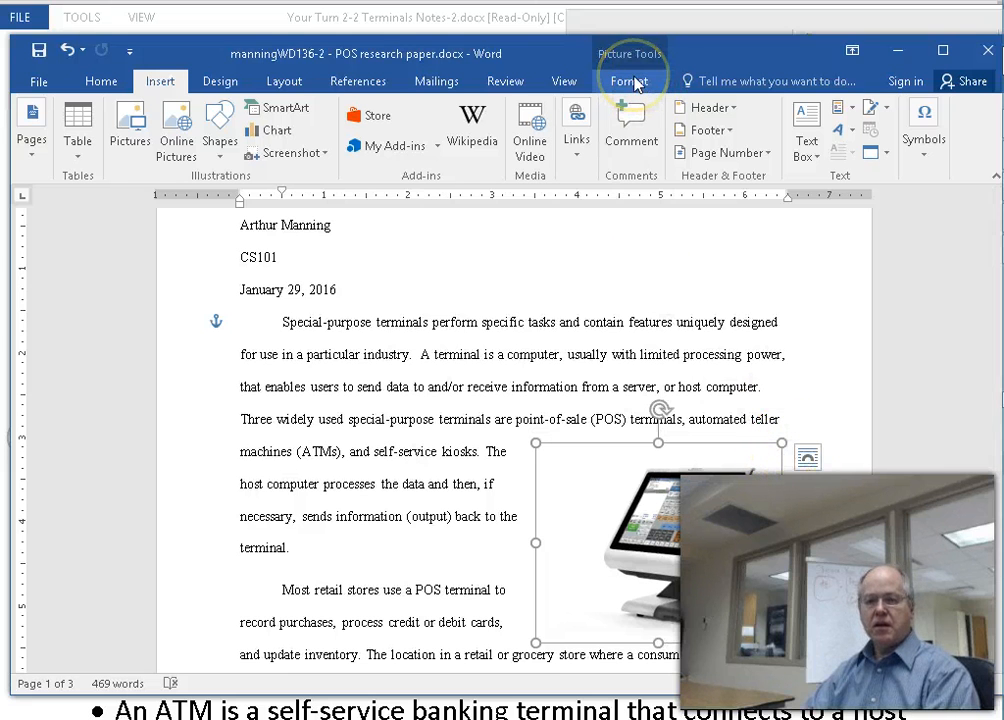
- Crop the blank space off the terminal picture's left side and upper edge, reducing its width to about 2.23 inches
left_click(630, 82)
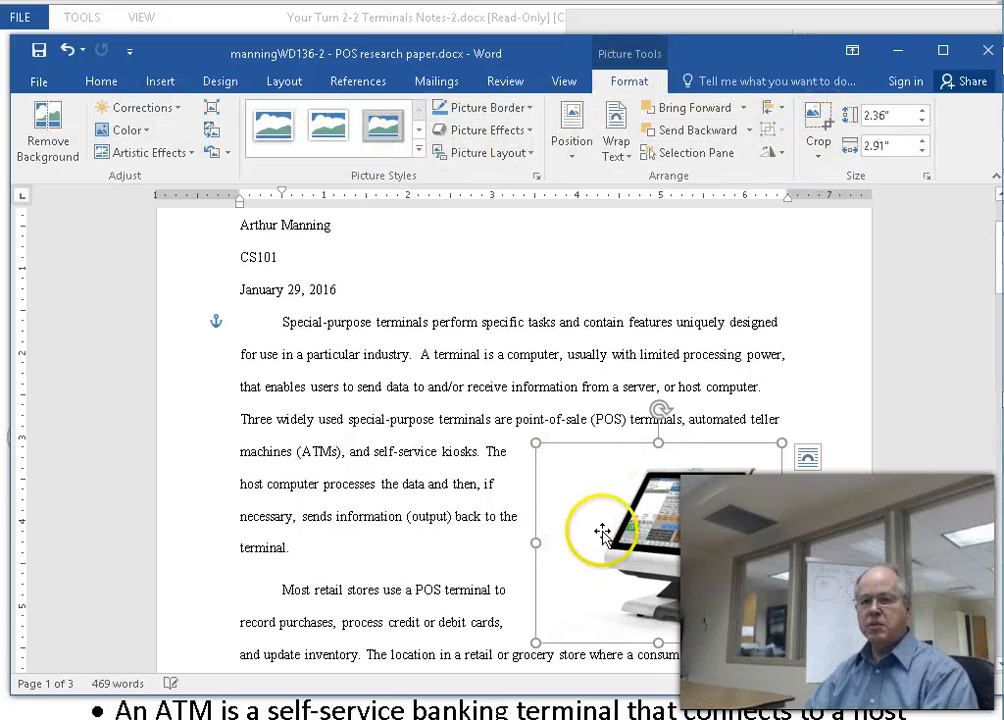
left_click(818, 128)
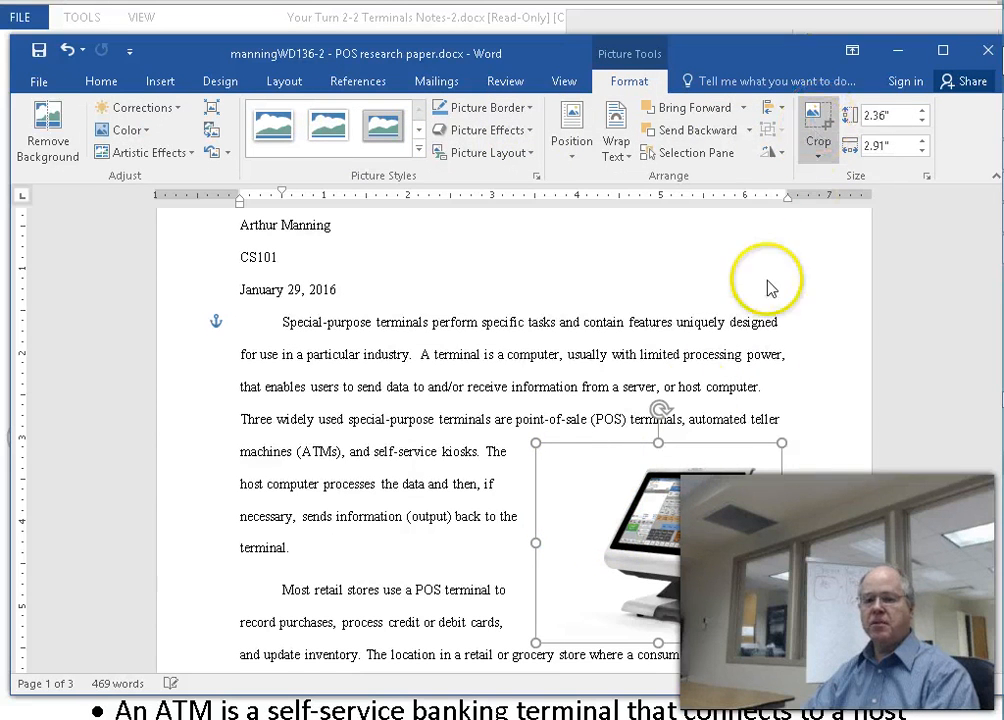
left_click_drag(538, 540, 595, 543)
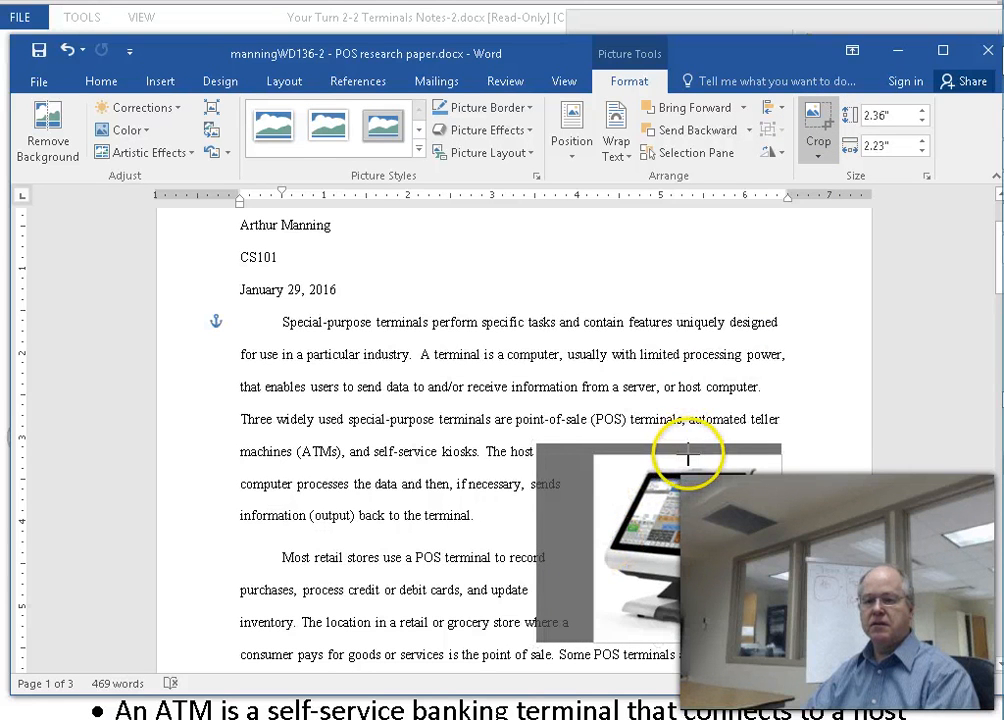
left_click_drag(686, 448, 688, 459)
left_click(847, 475)
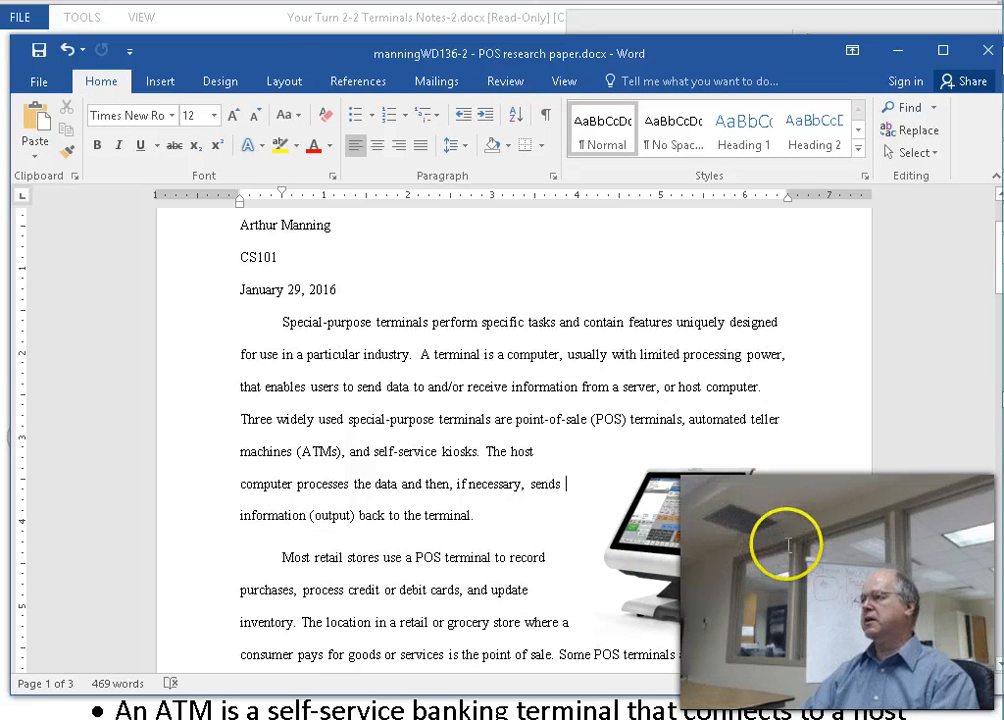
- Check how the page 1 text wraps around the cropped terminal picture and save the research paper
scroll(792, 535, "down", 1)
scroll(792, 535, "down", 2)
scroll(792, 535, "down", 2)
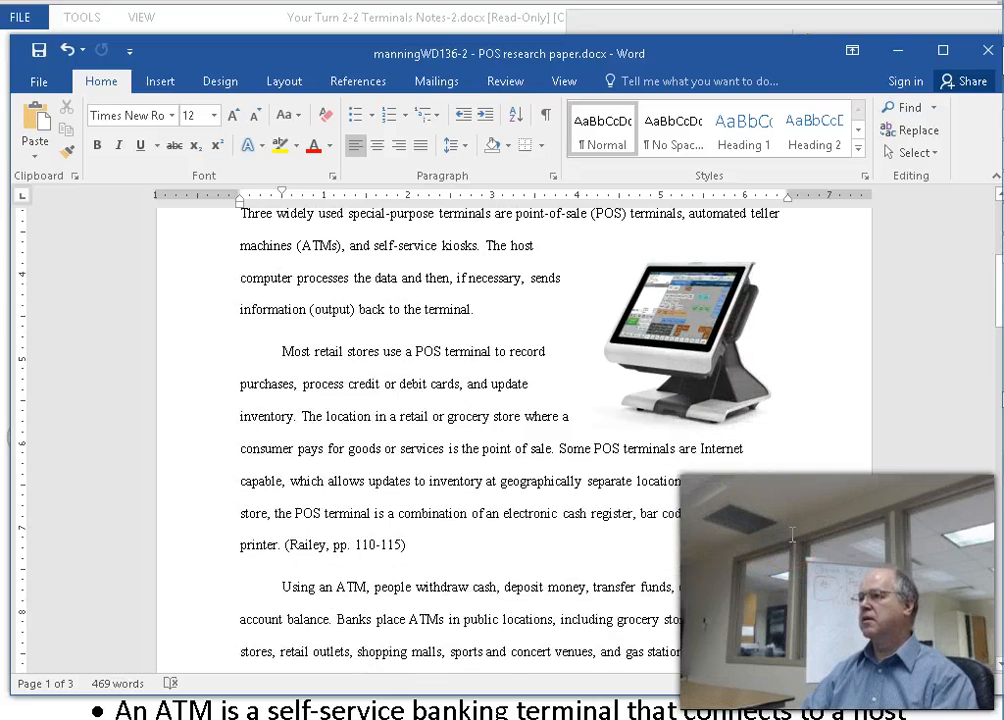
scroll(792, 535, "down", 3)
scroll(792, 535, "up", 4)
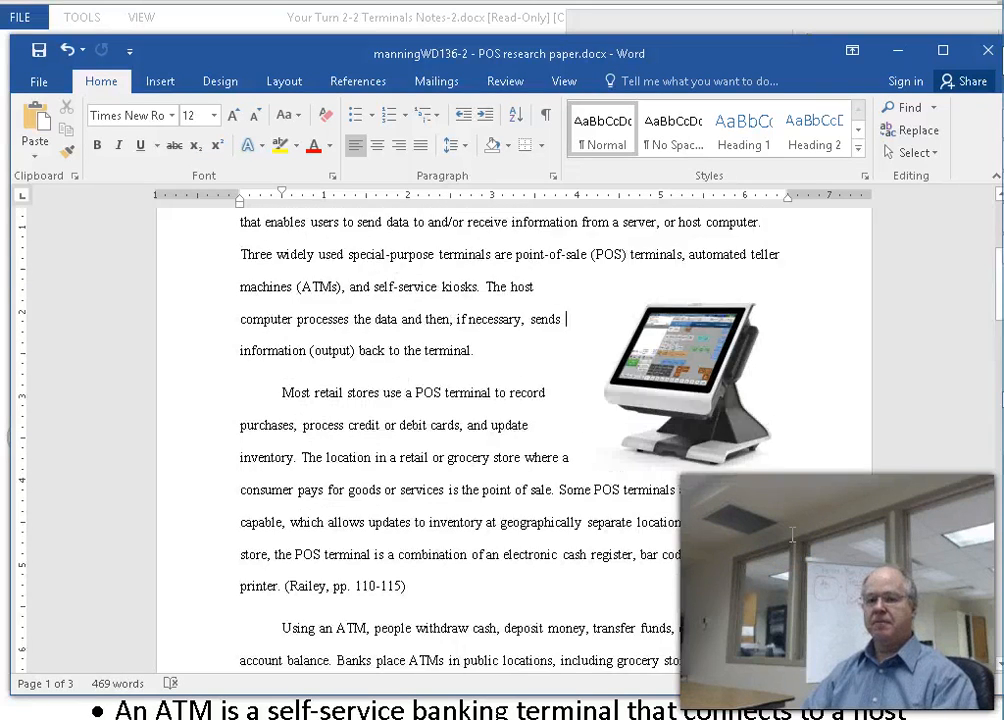
scroll(792, 535, "up", 4)
left_click(697, 558)
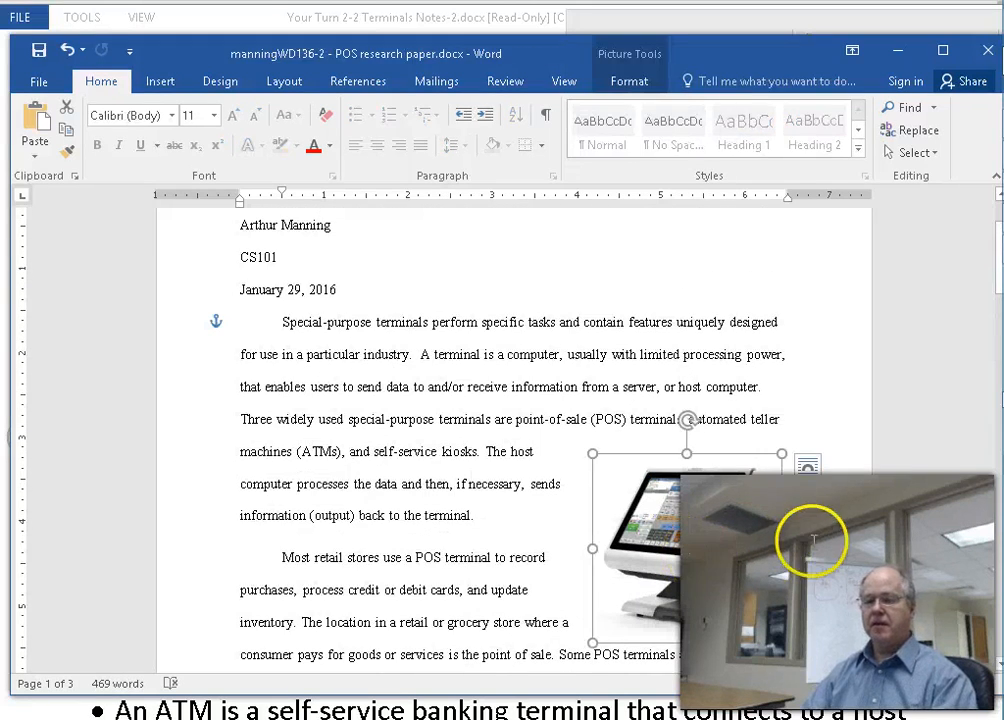
scroll(792, 535, "down", 3)
scroll(813, 540, "down", 3)
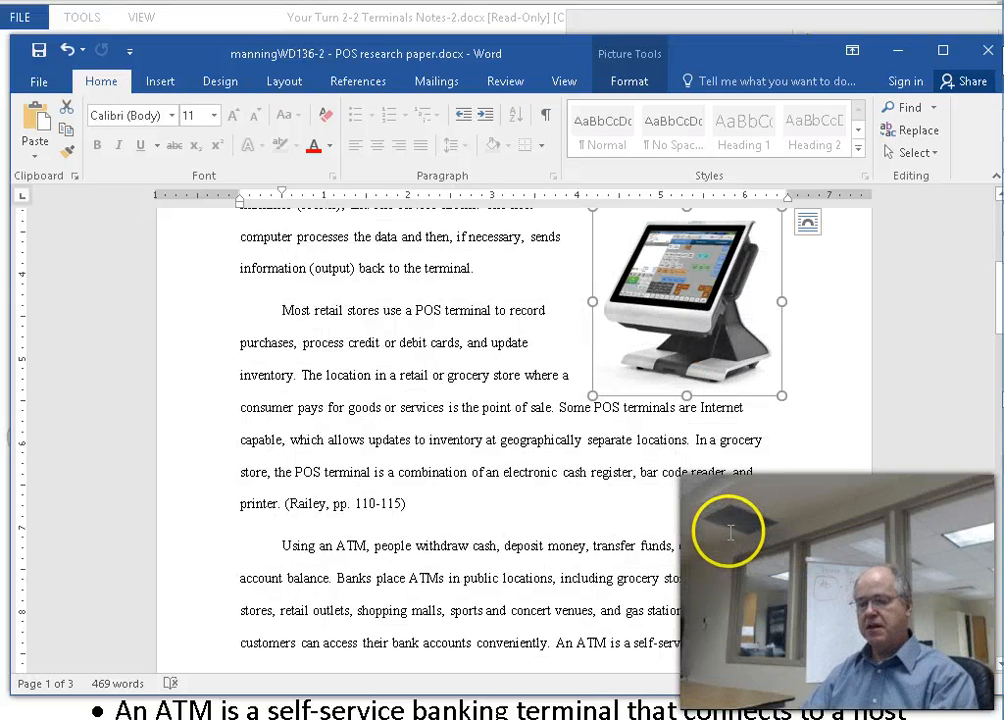
key("ctrl+s")
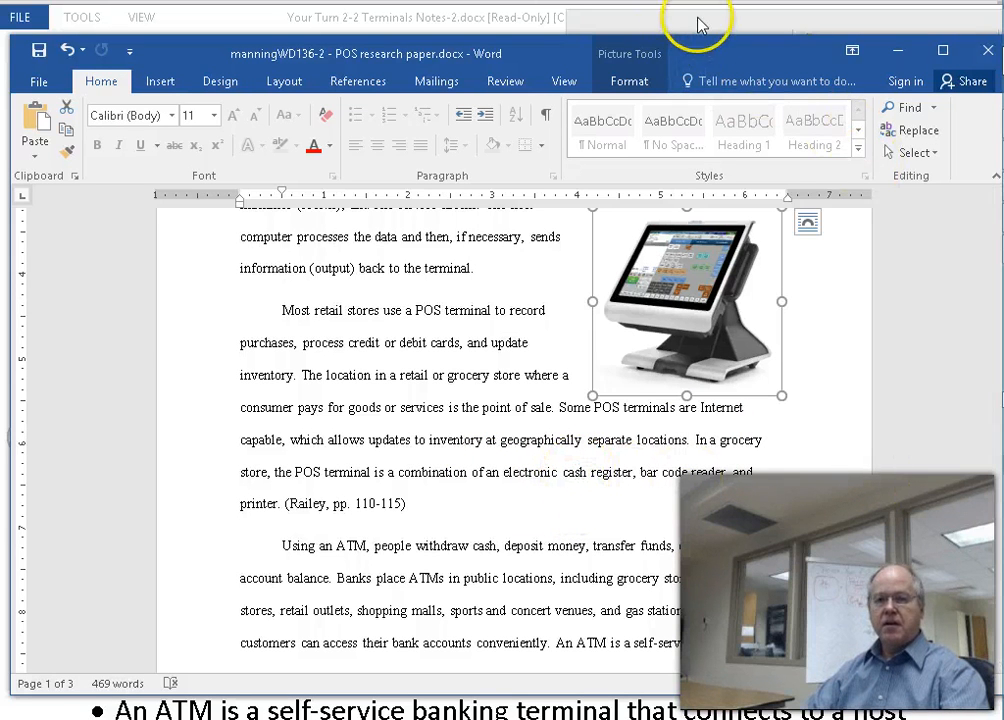
- Review the Works Cited entries on page 3, and the header and heading lines at the start of page 1
mouse_move(741, 53)
left_mouse_down()
mouse_move(722, 45)
mouse_move(733, 38)
left_mouse_up()
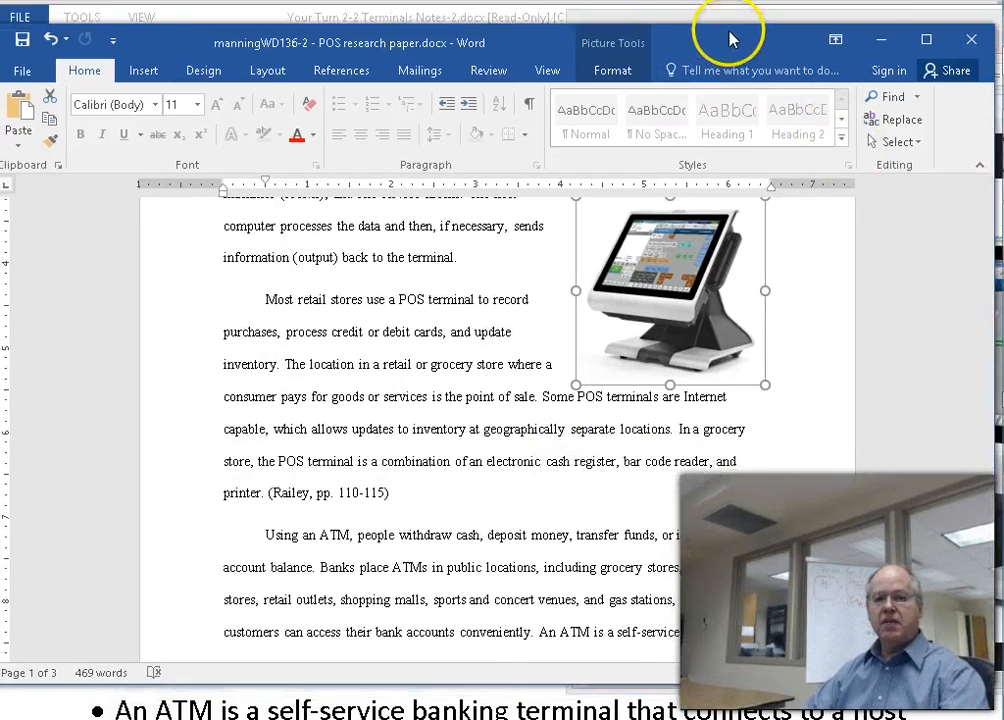
left_click_drag(993, 262, 982, 535)
scroll(912, 481, "up", 10)
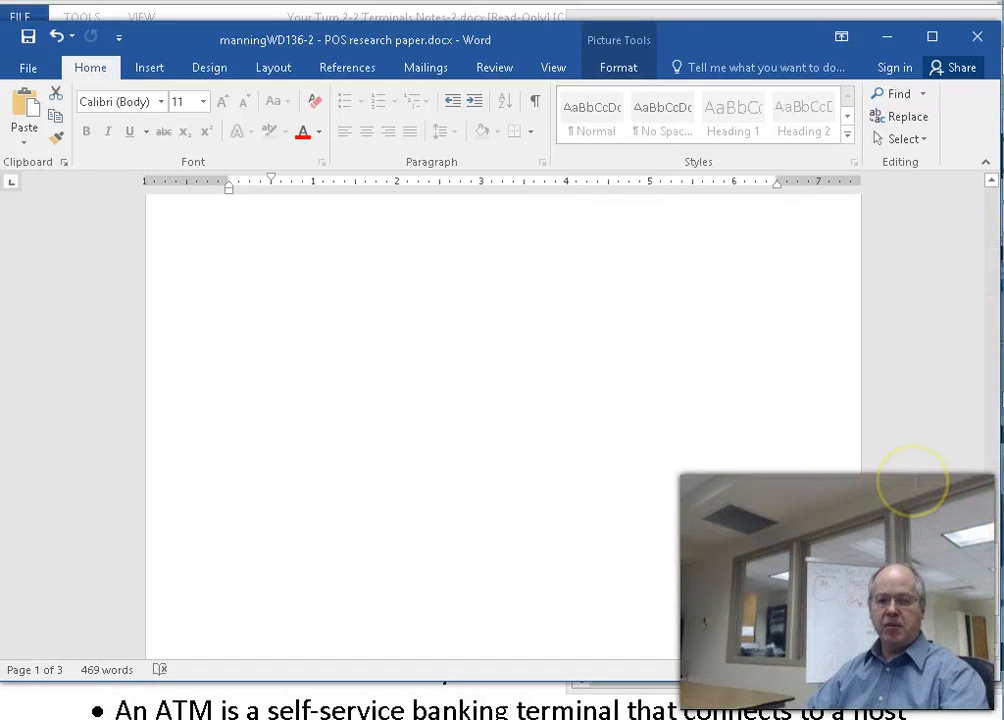
left_click(513, 488)
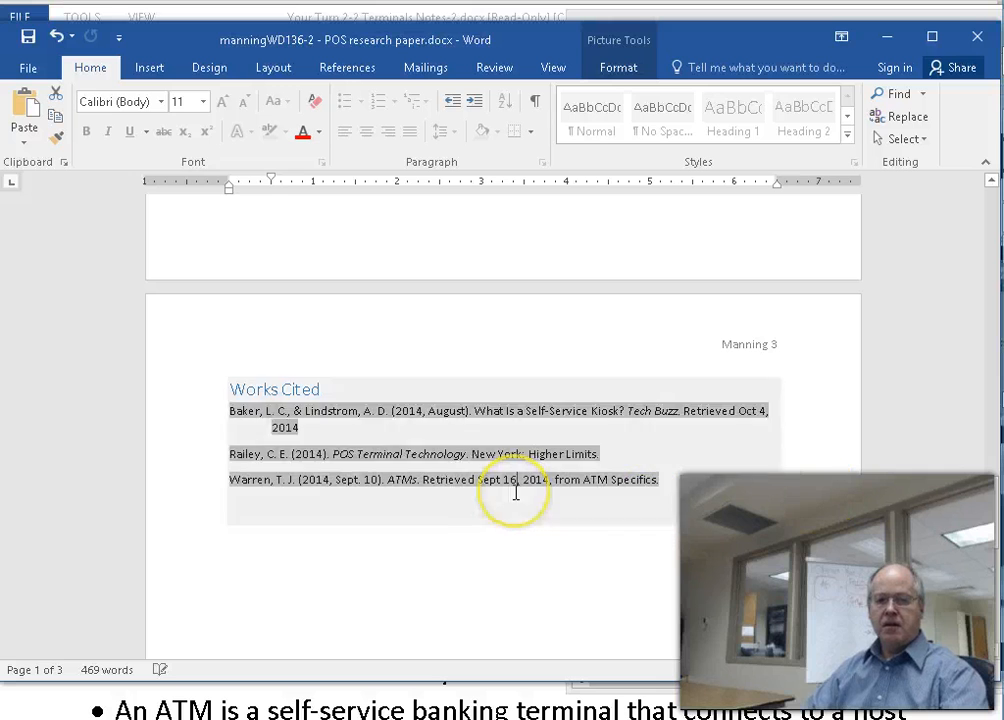
left_click(522, 560)
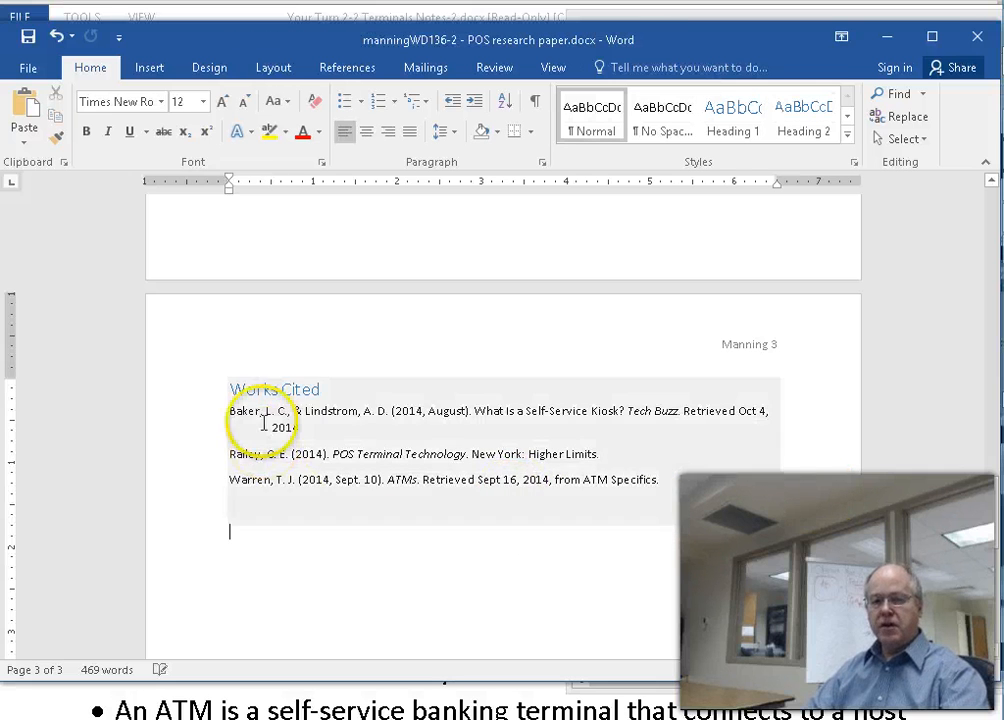
left_click(439, 432)
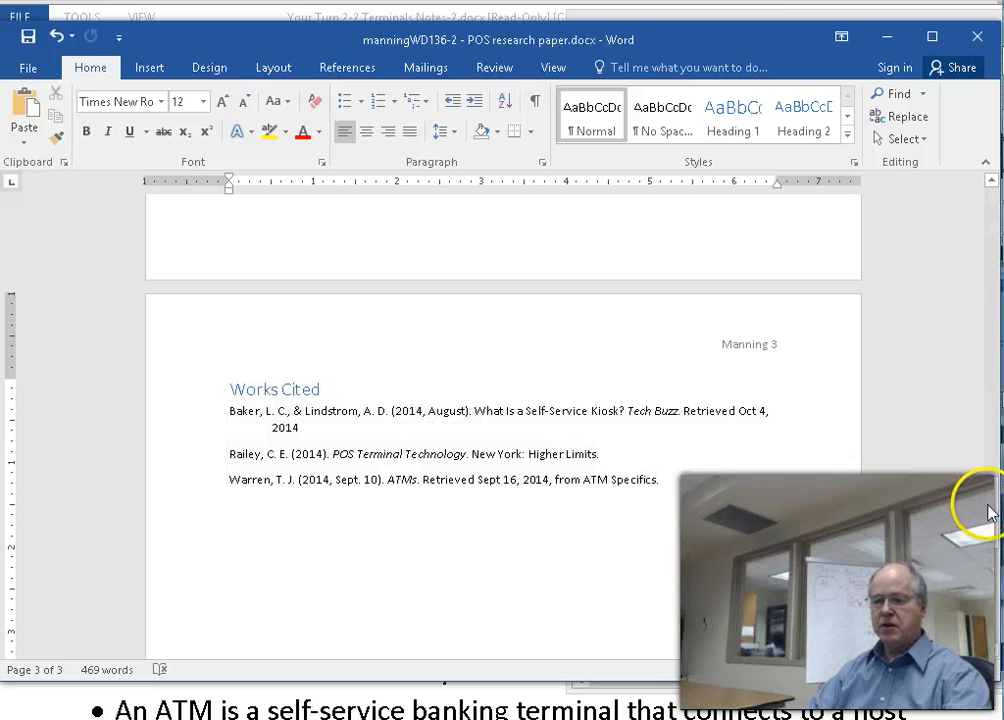
left_click_drag(993, 515, 948, 208)
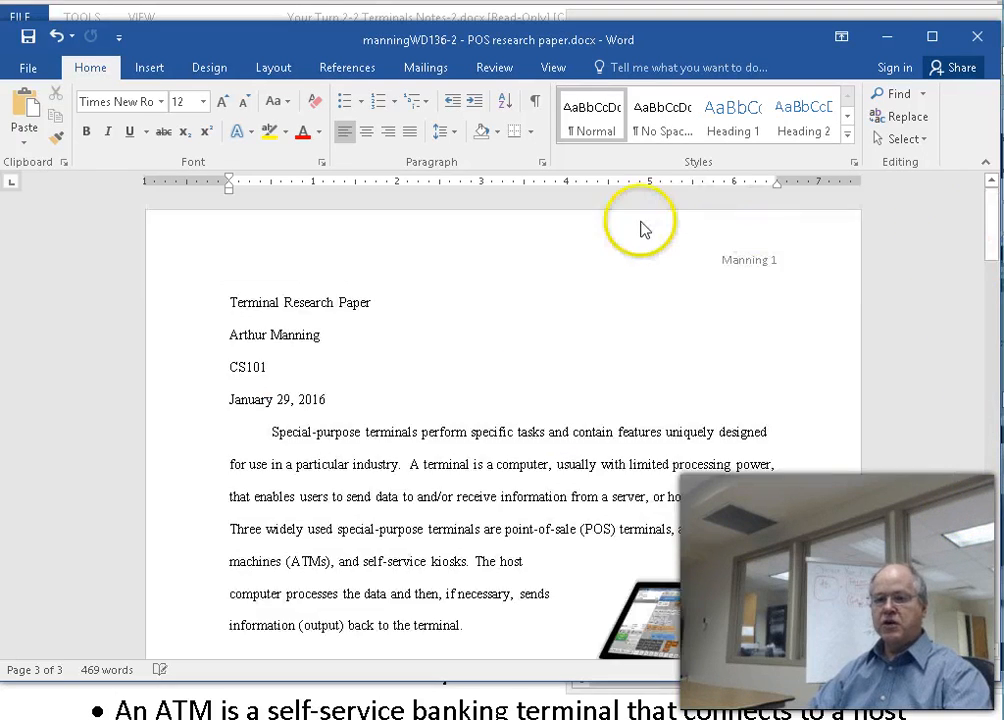
left_click(443, 374)
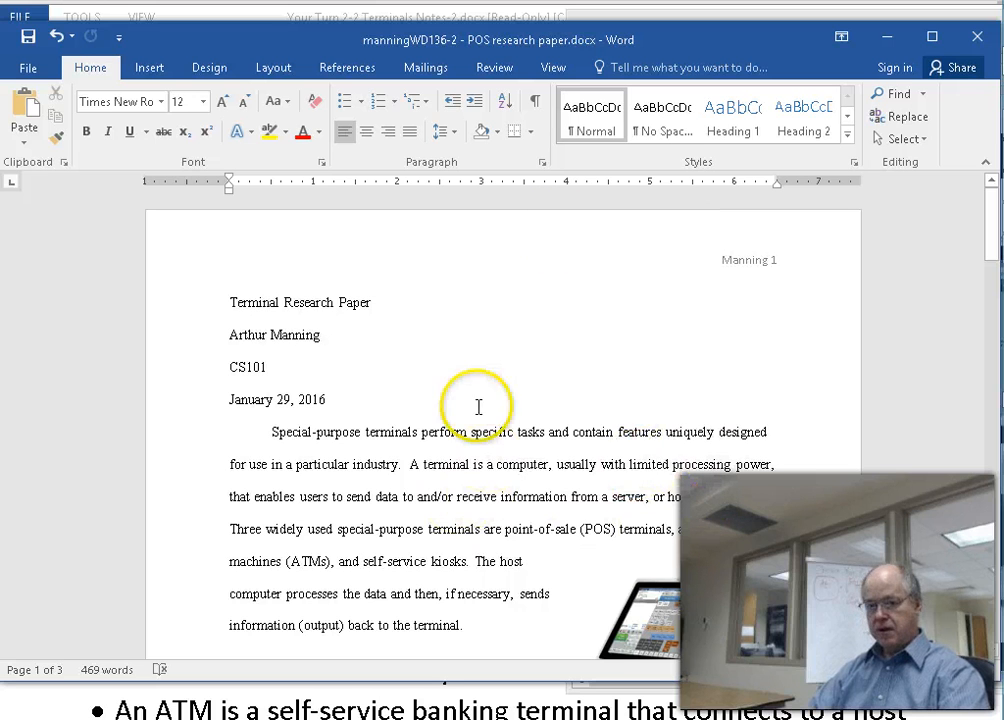
- Examine the paper's cited sources in the Source Manager and close it
left_click(336, 68)
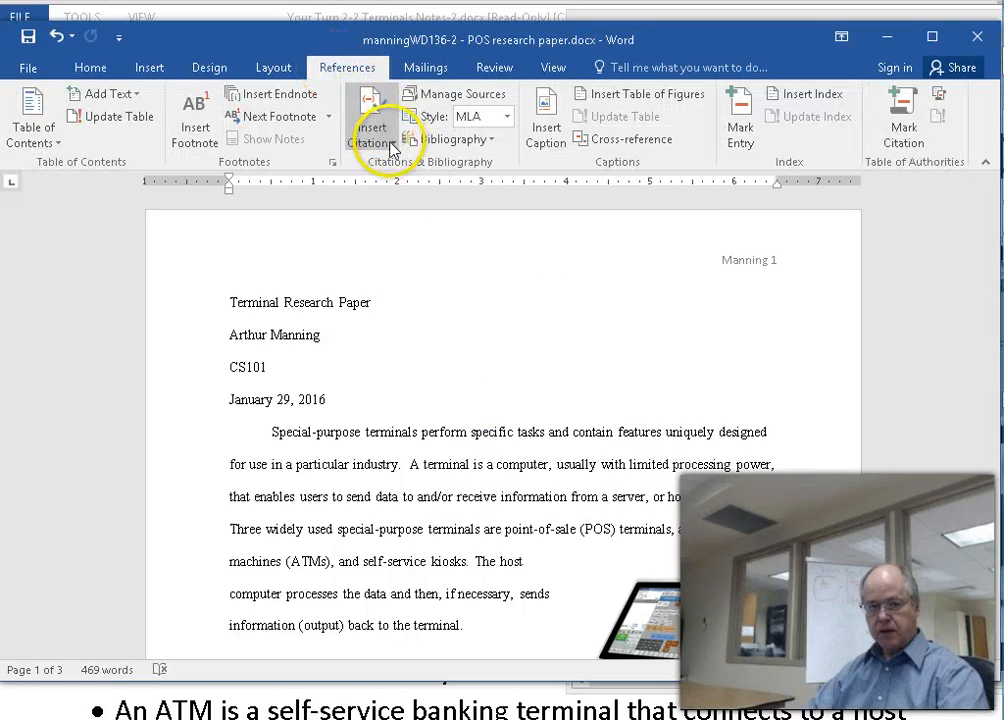
left_click(465, 92)
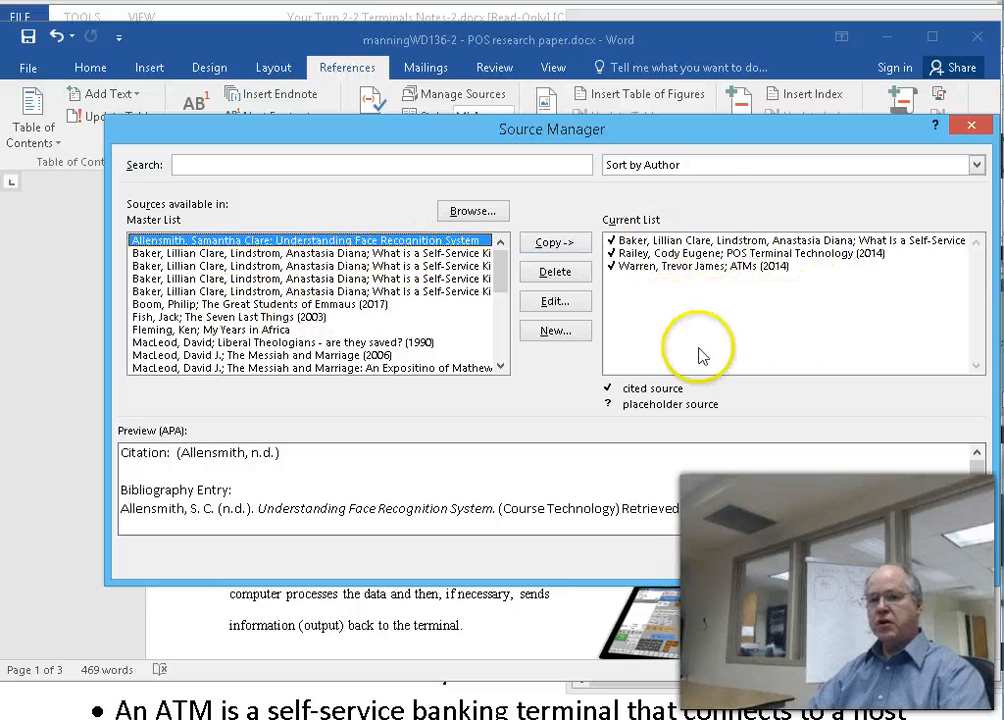
left_click(971, 125)
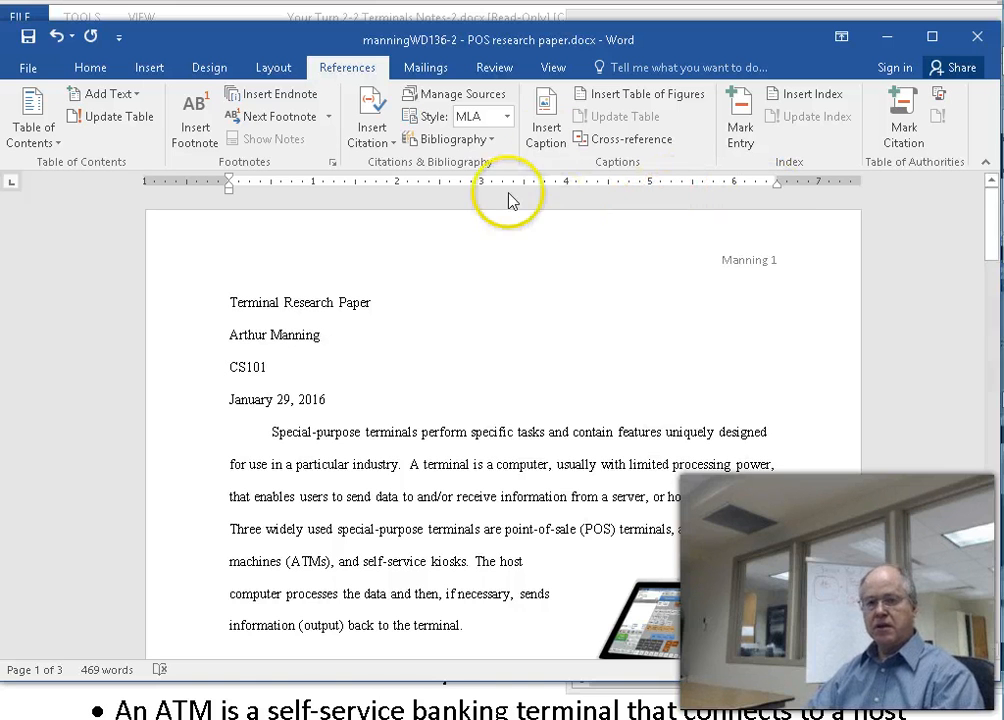
- Clear the browser and research paper windows out of view and close the Your Turn 2-2 Terminals Notes-2 document
key("alt+Tab")
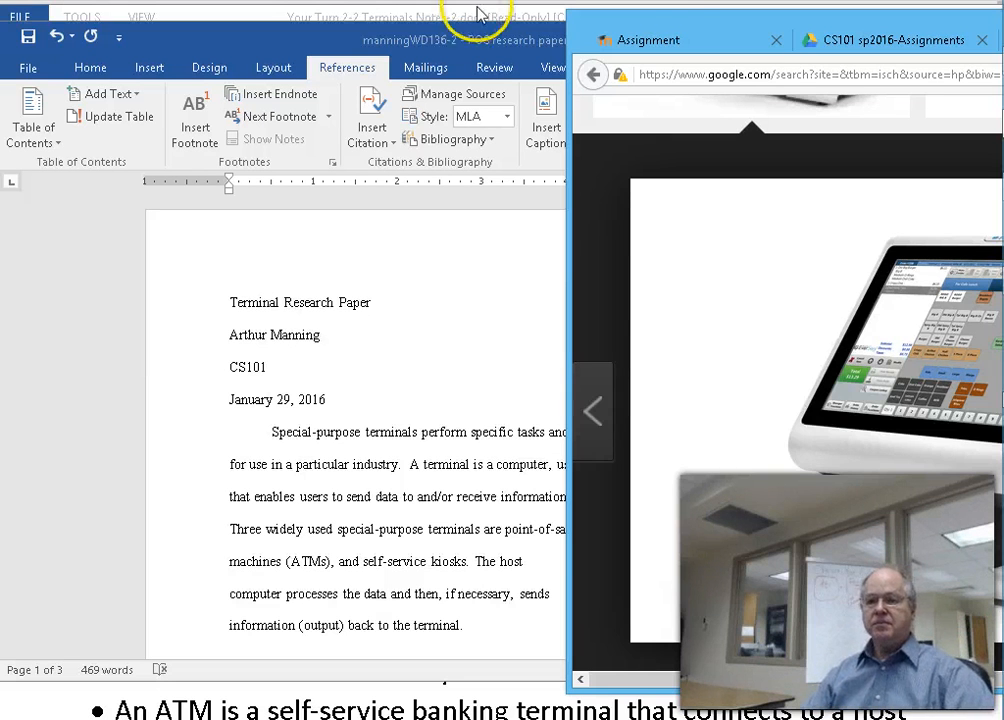
left_click_drag(717, 28, 1003, 30)
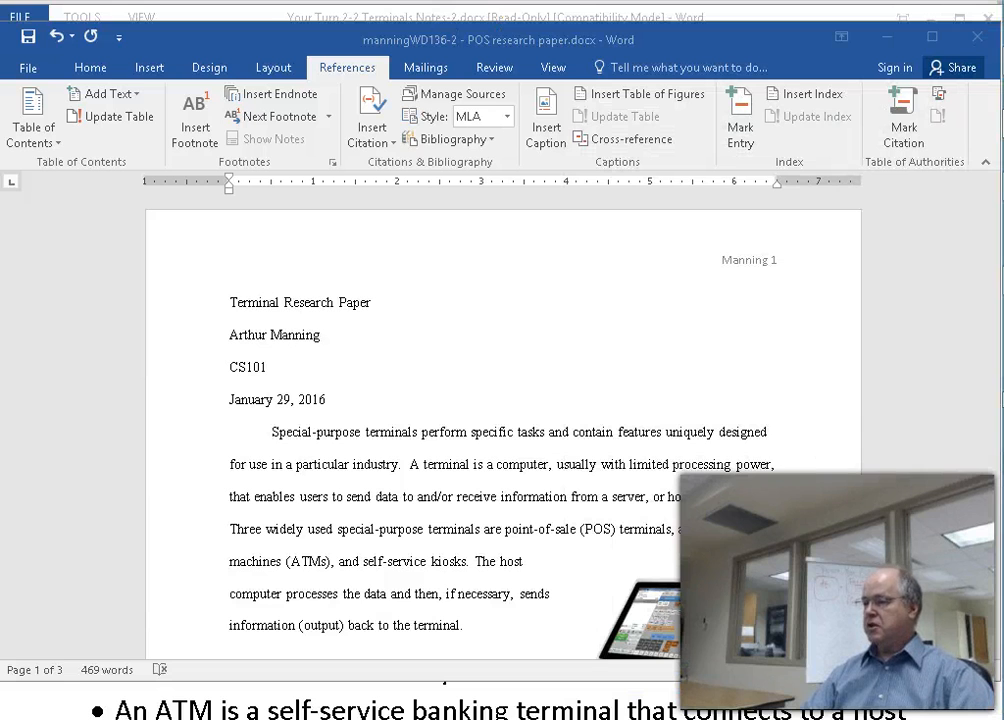
left_click_drag(594, 45, 1003, 45)
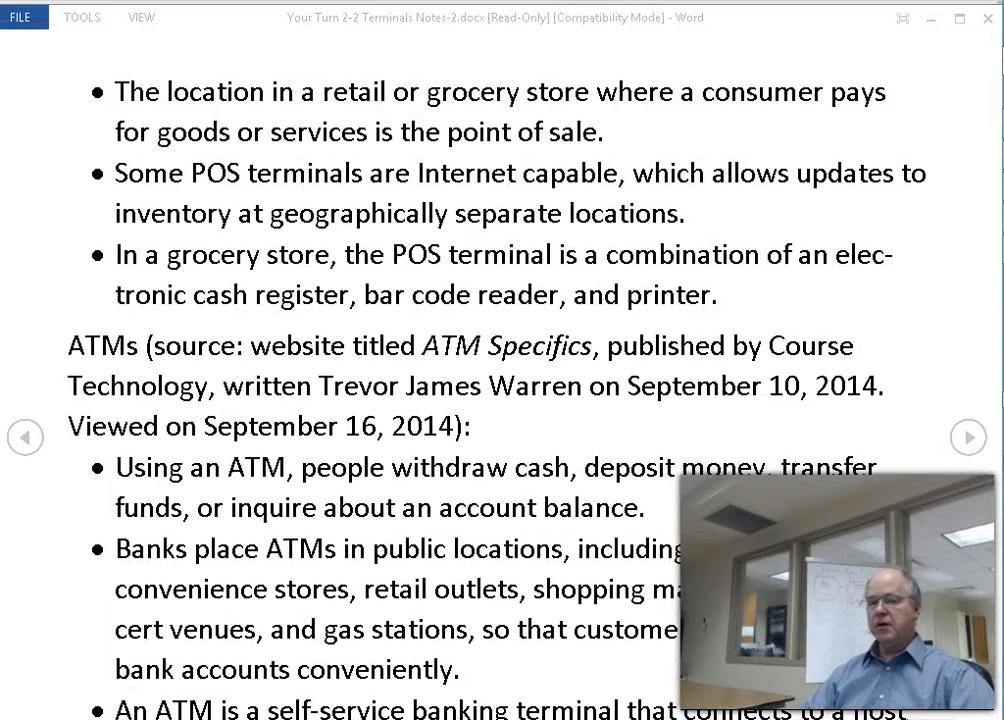
key("ctrl+a")
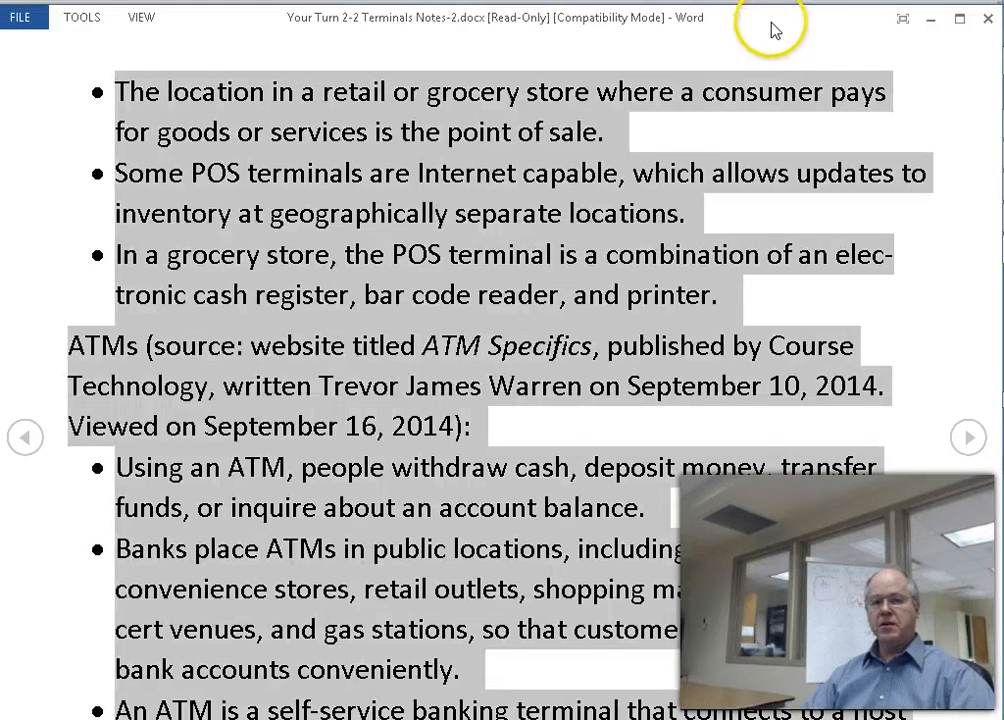
key("alt+F4")
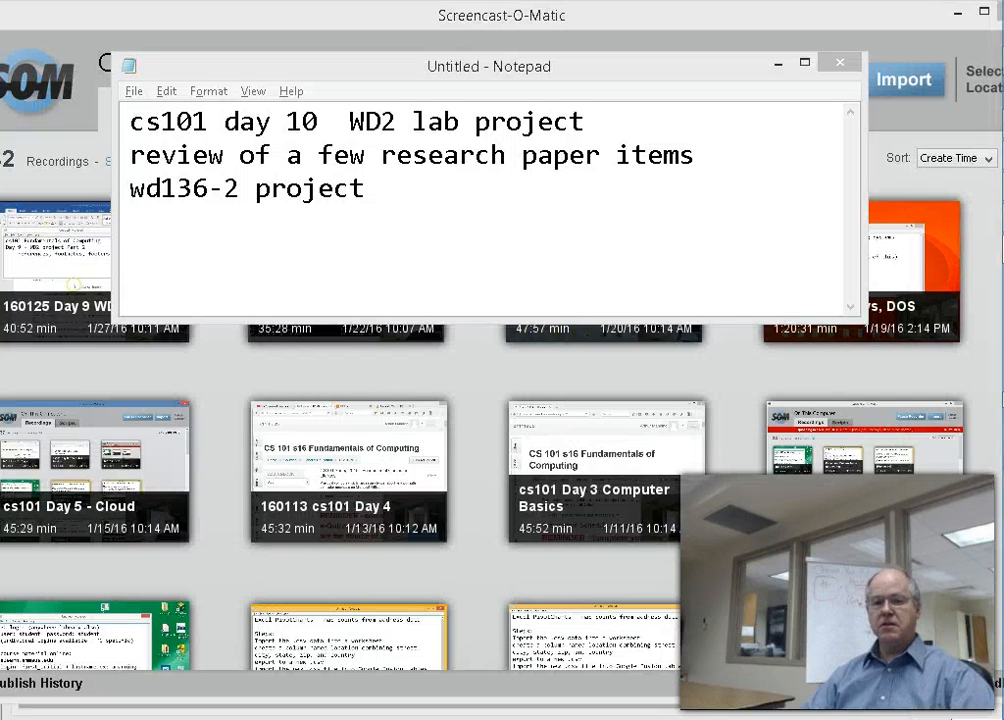